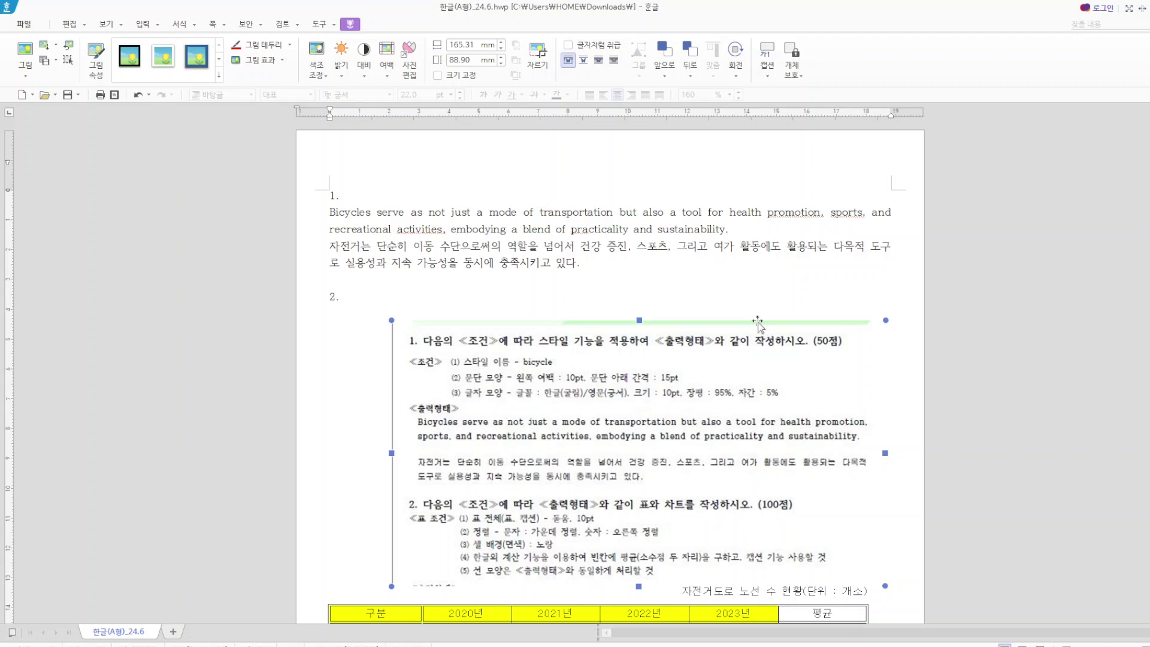
- Check the paper size and margins in the page setup and look through the document's pages
key(F7)
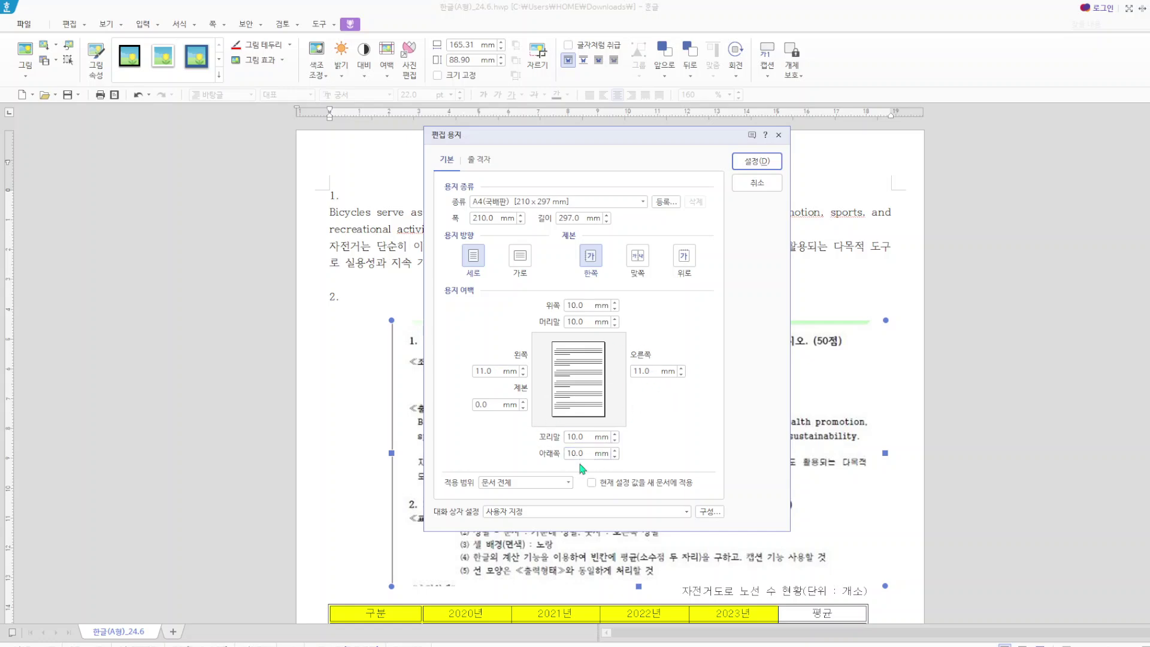
click(758, 162)
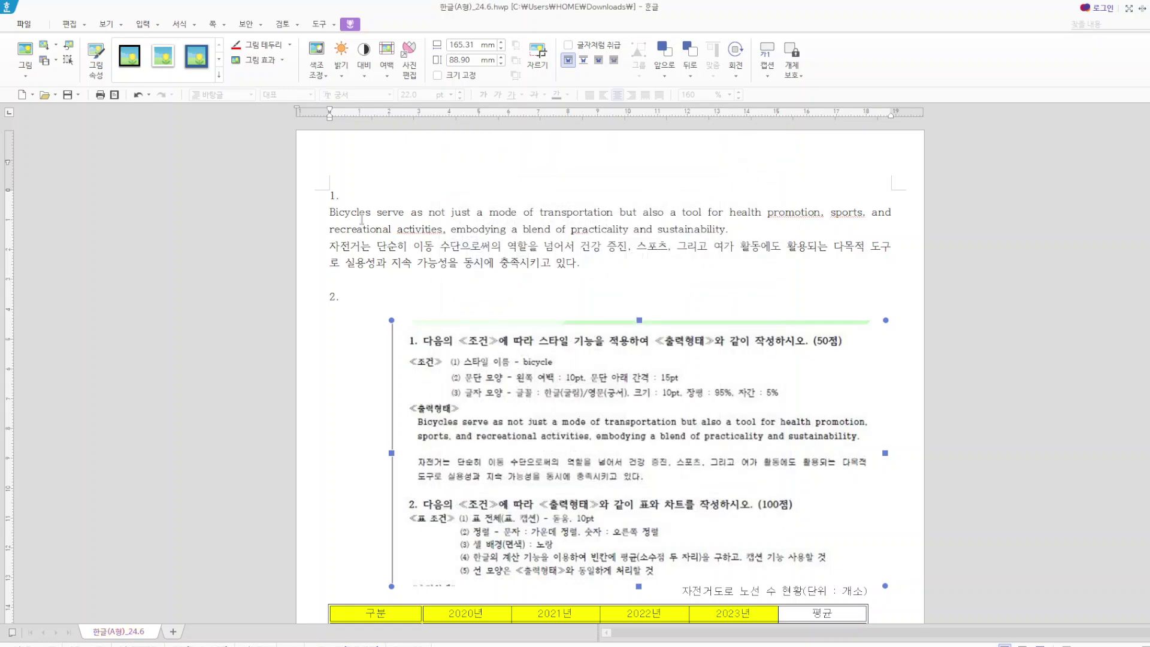
scroll(407, 240, down, 15)
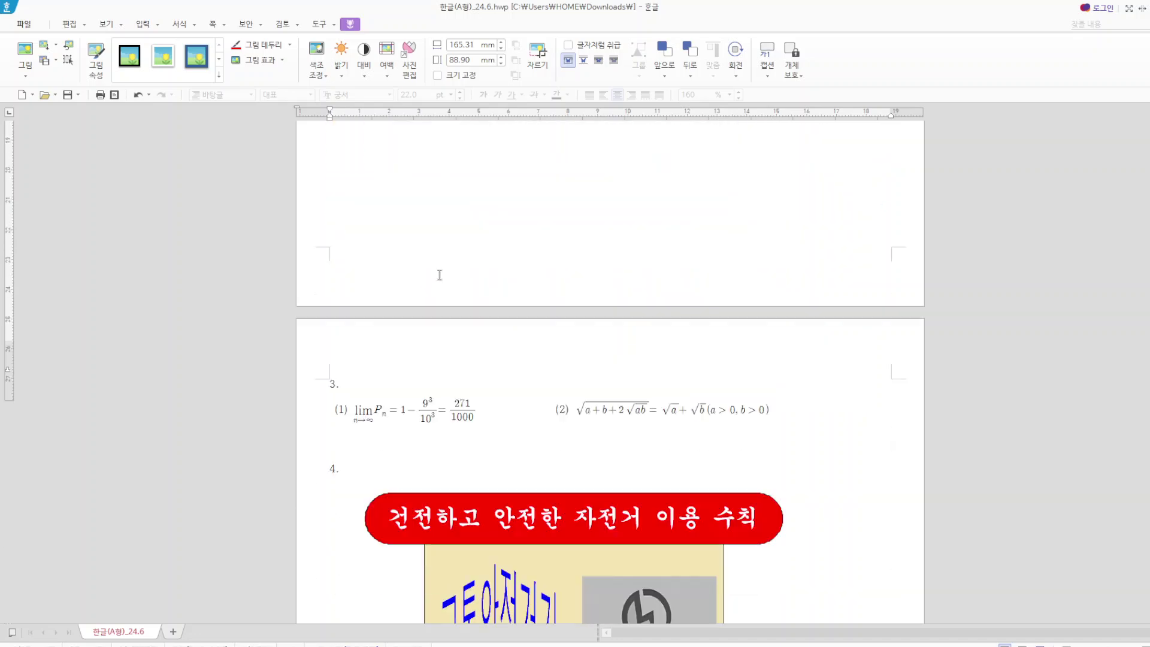
scroll(332, 491, down, 15)
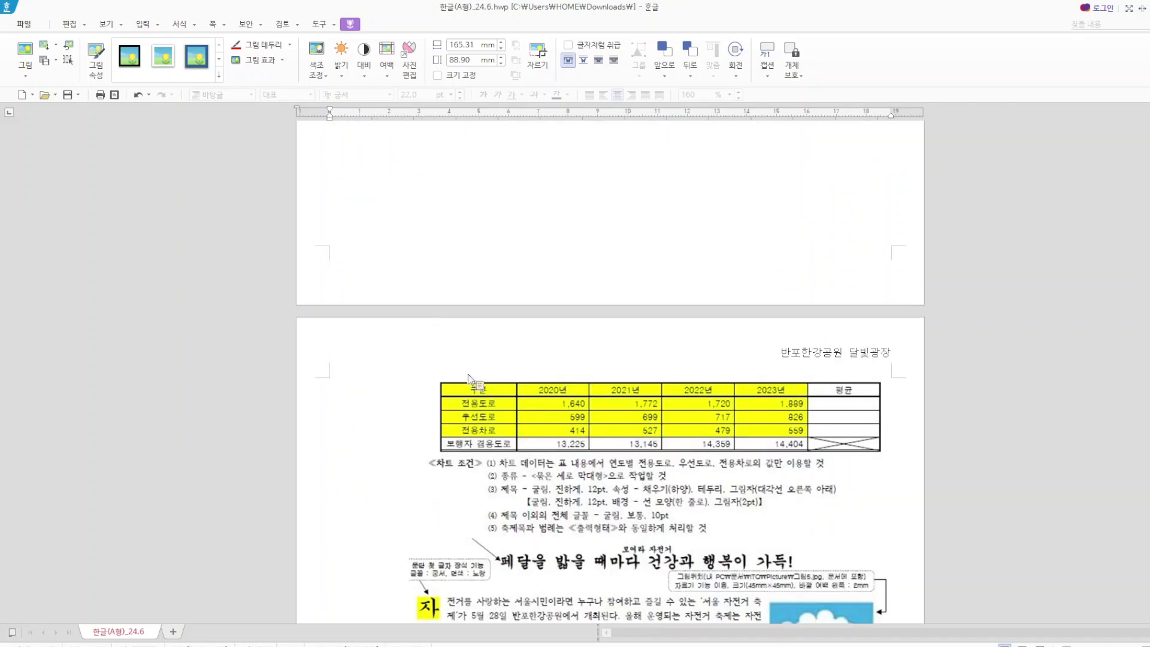
scroll(666, 195, up, 20)
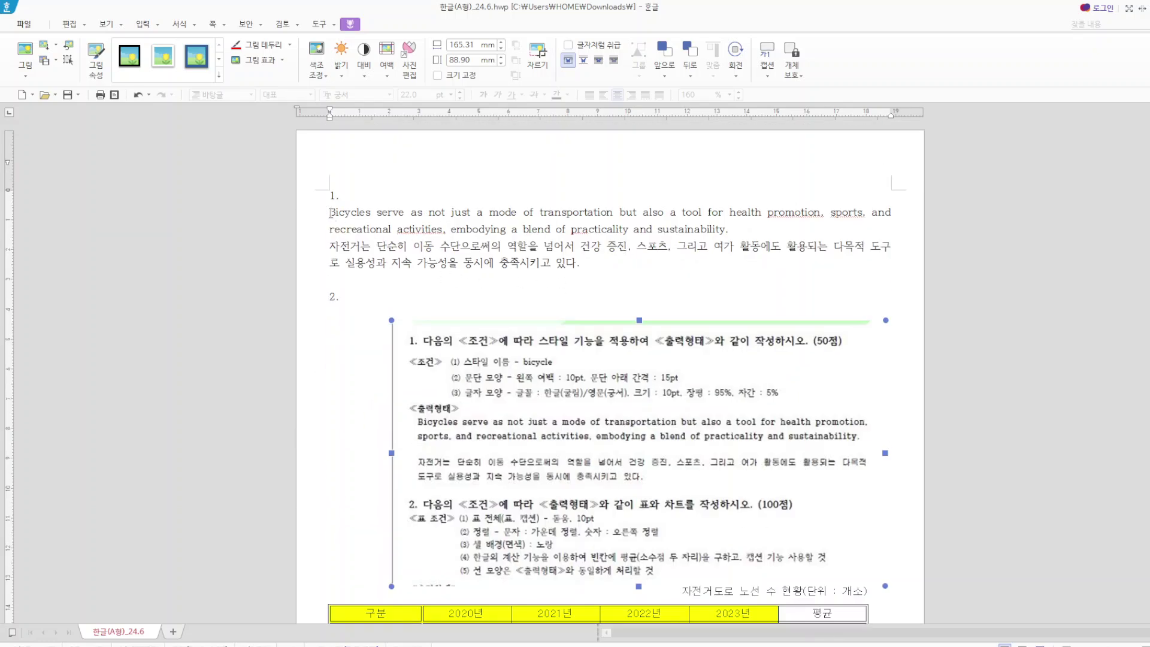
- Select the English and Korean bicycle paragraphs under item 1 and open the style settings for them
drag(331, 212, 591, 270)
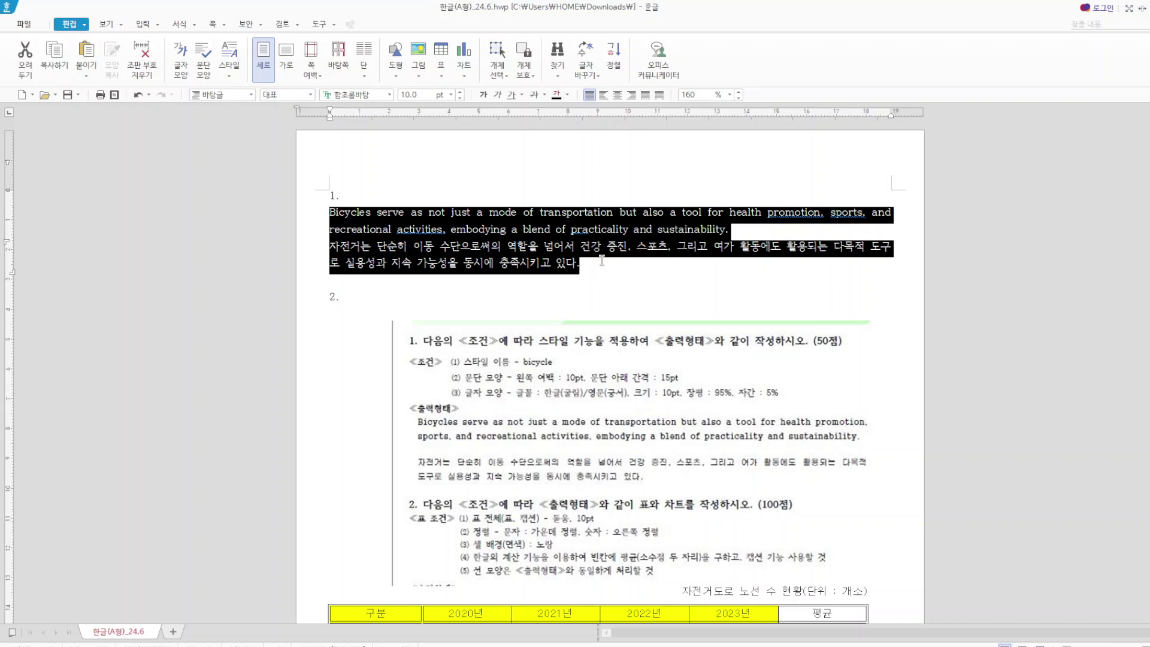
right_click(612, 233)
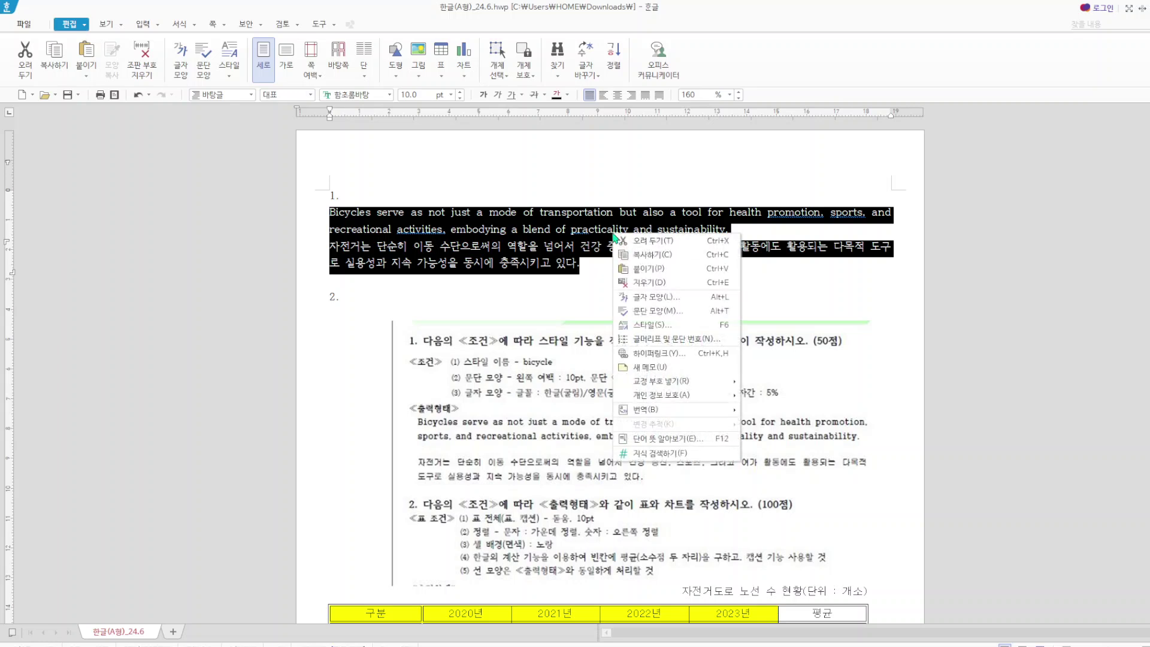
click(665, 326)
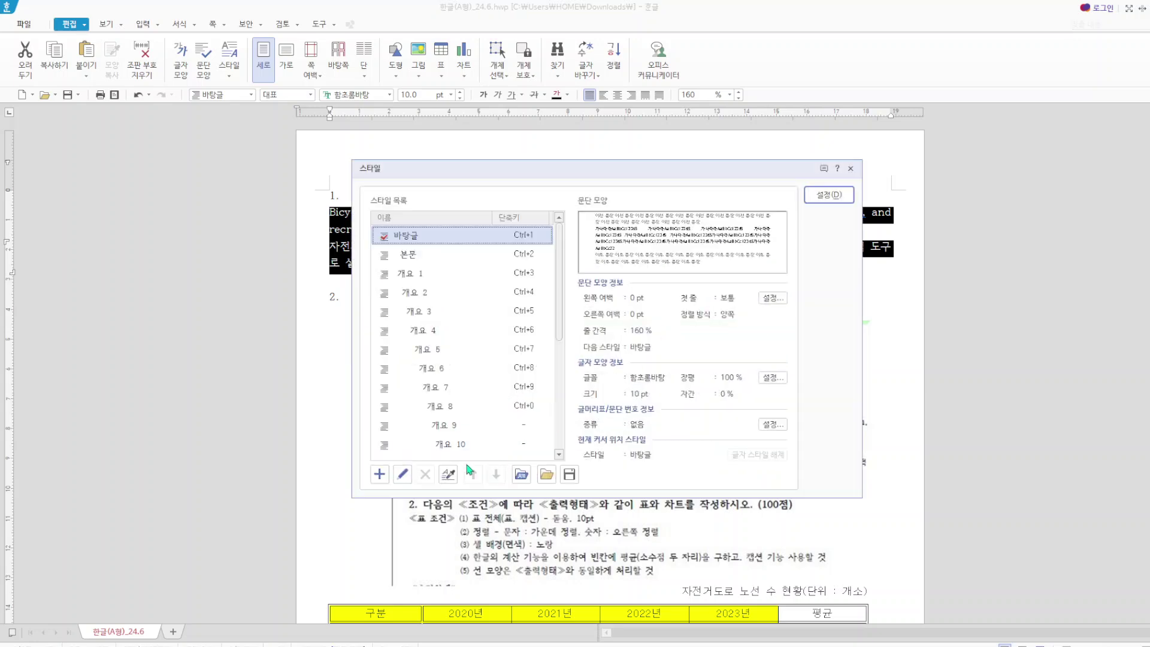
- Try to add a new paragraph style named bicycle
click(380, 474)
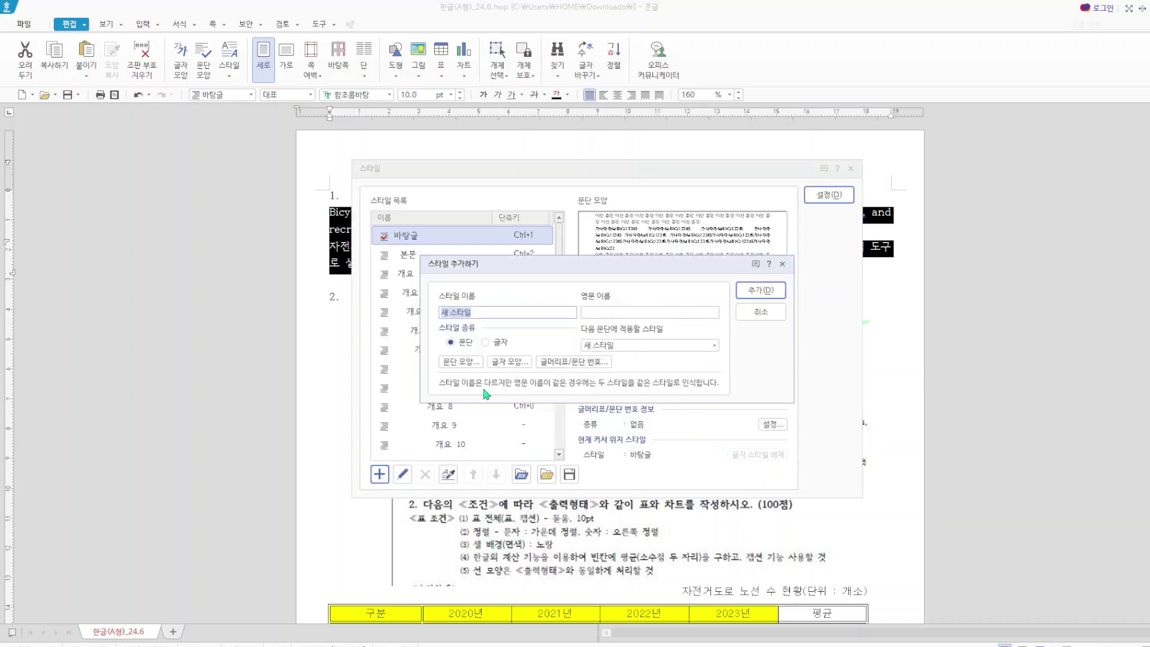
text(ㅠ)
text(icycle)
click(759, 290)
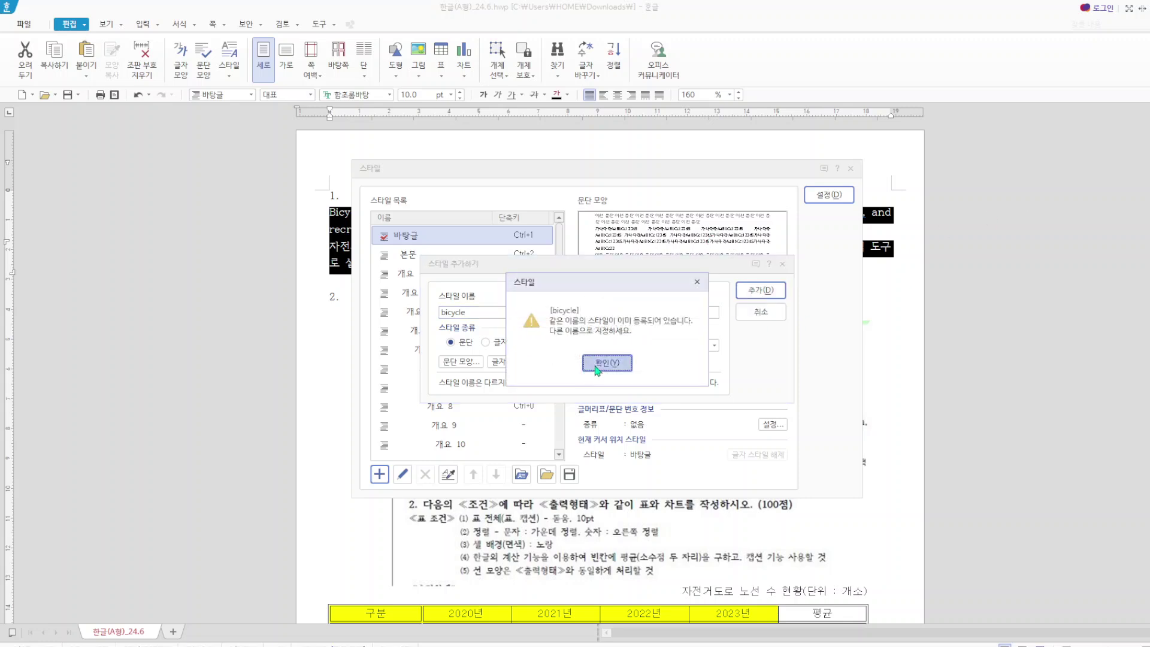
click(607, 362)
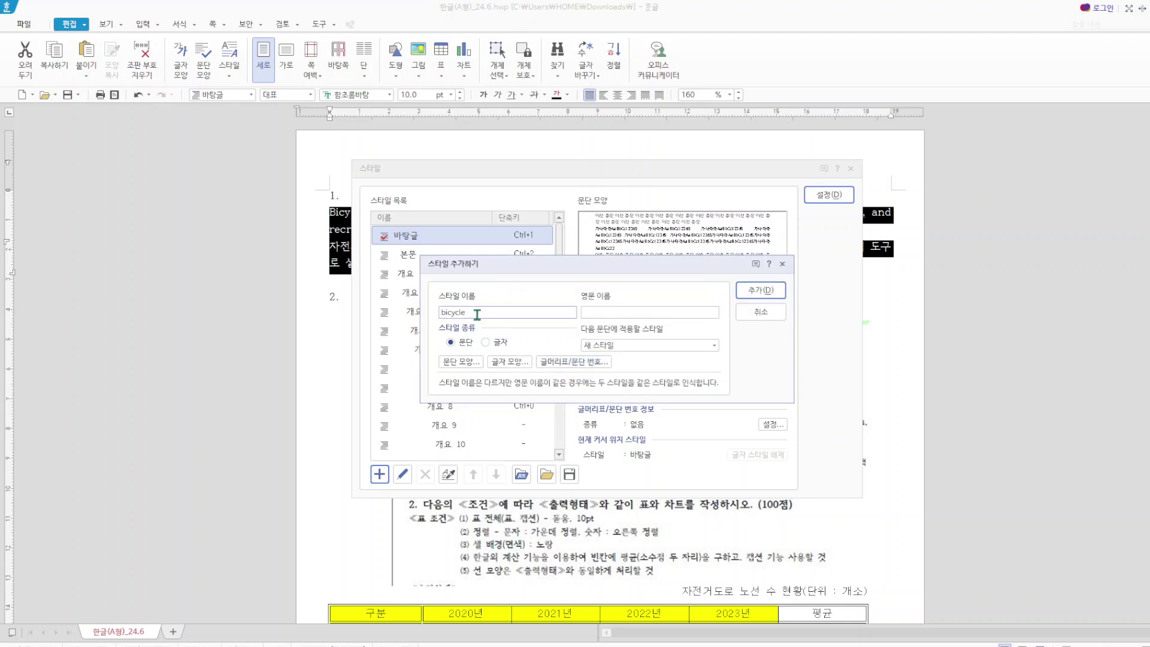
click(783, 264)
scroll(460, 306, down, 3)
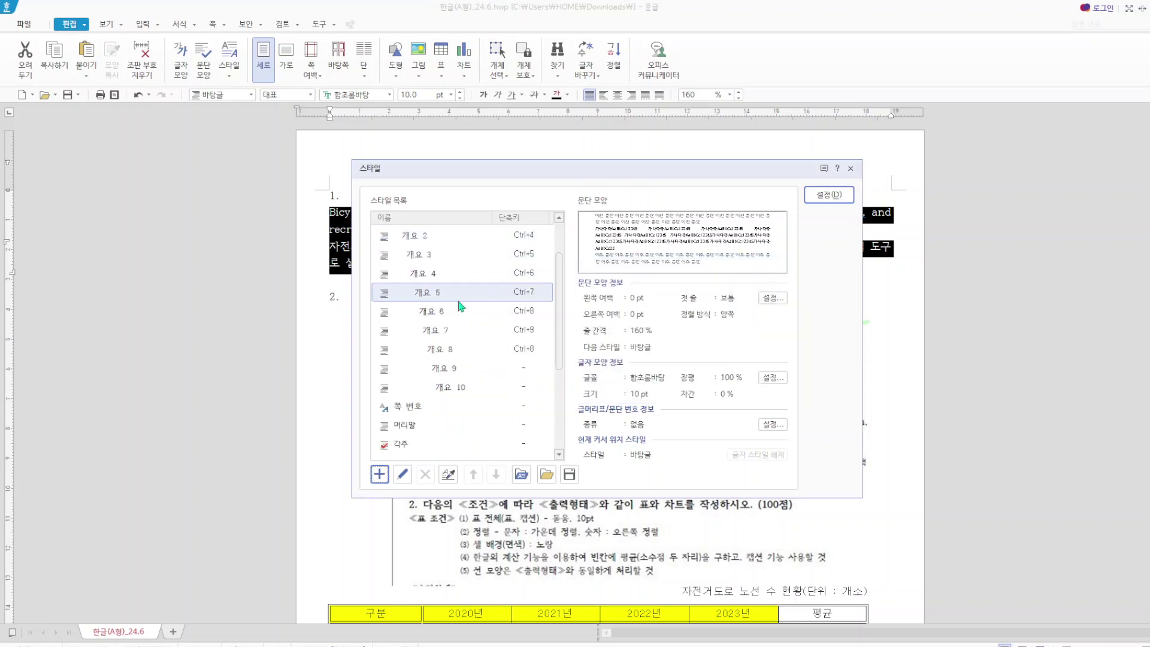
scroll(460, 307, up, 3)
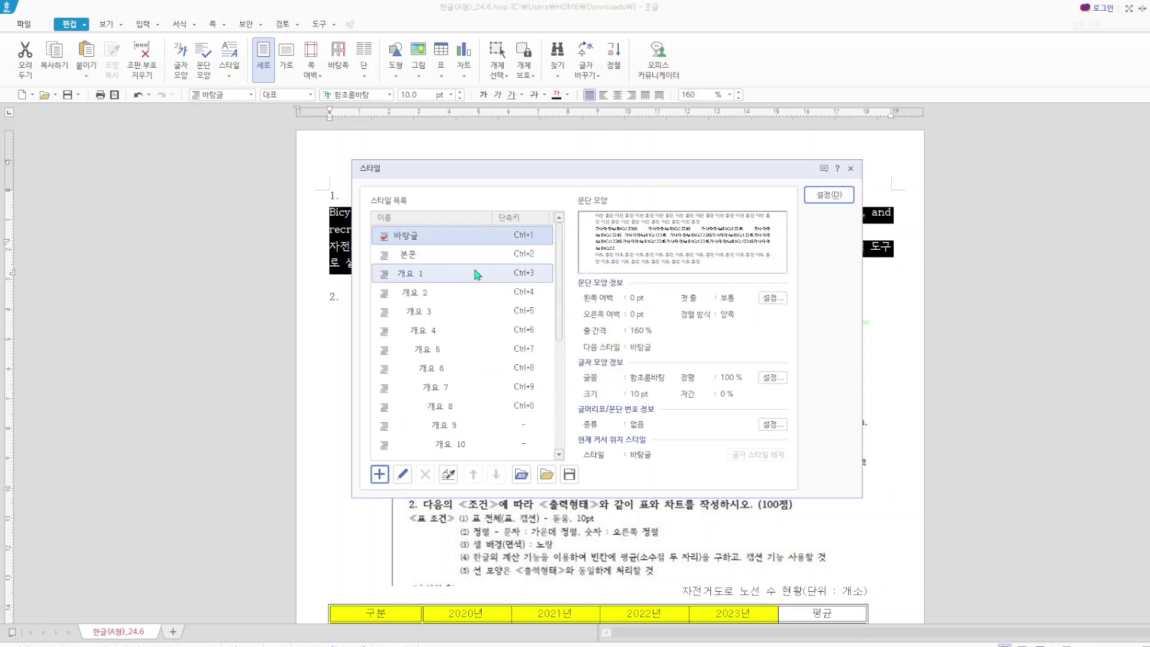
click(405, 474)
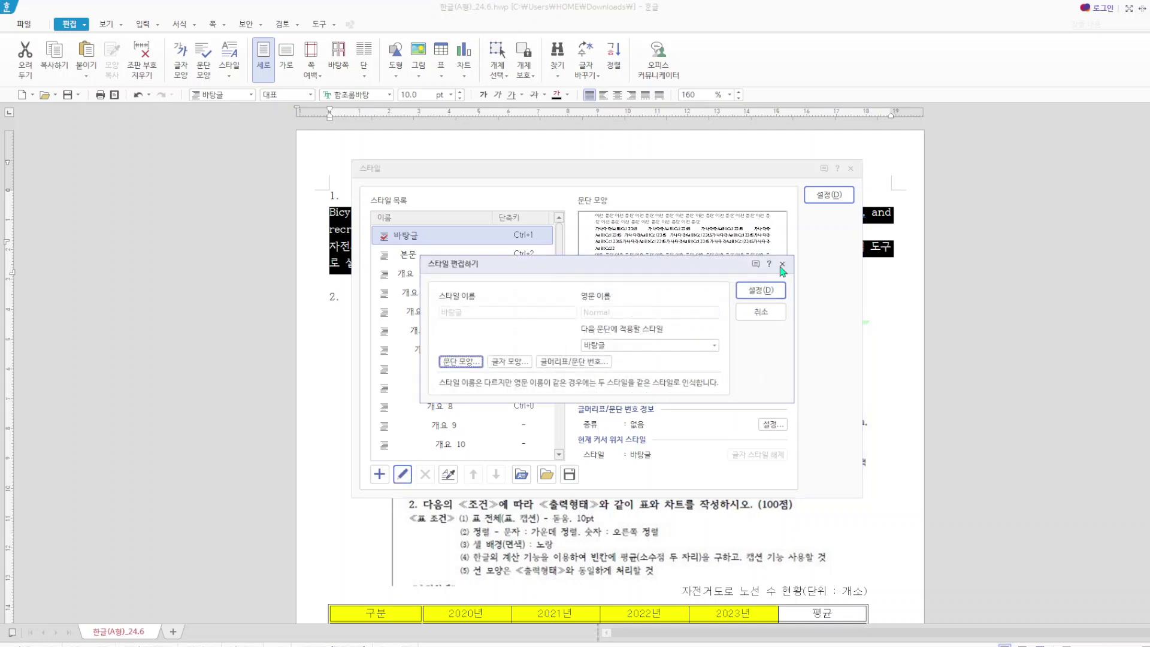
click(782, 264)
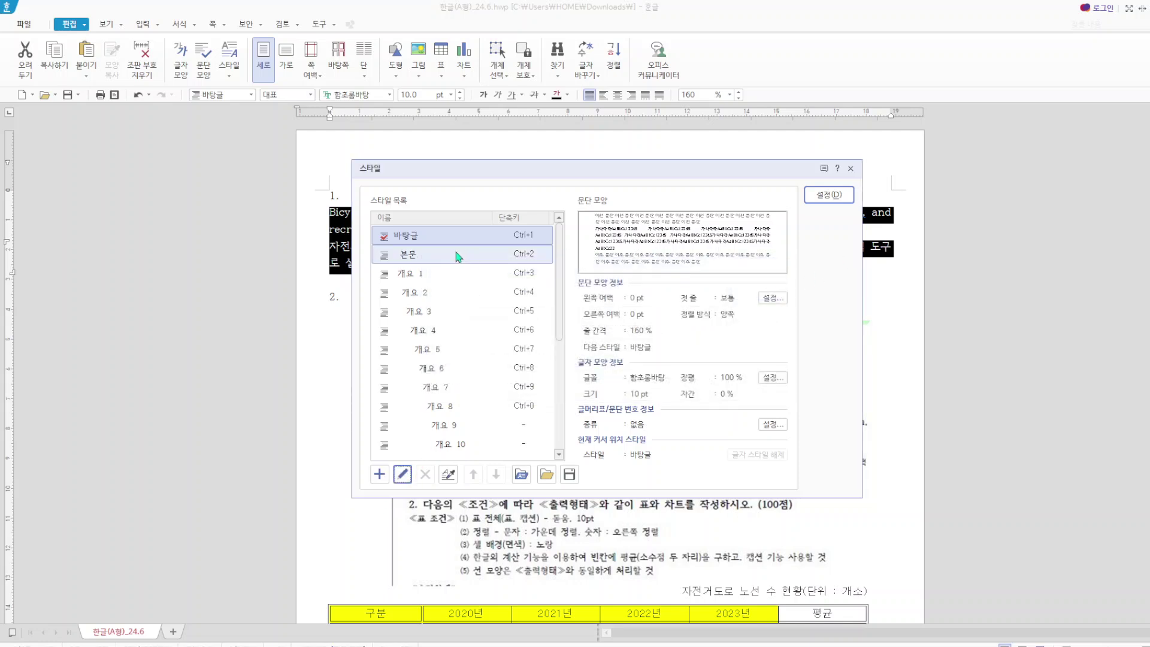
- Add a new paragraph style named bicycle2 to the style list
click(379, 474)
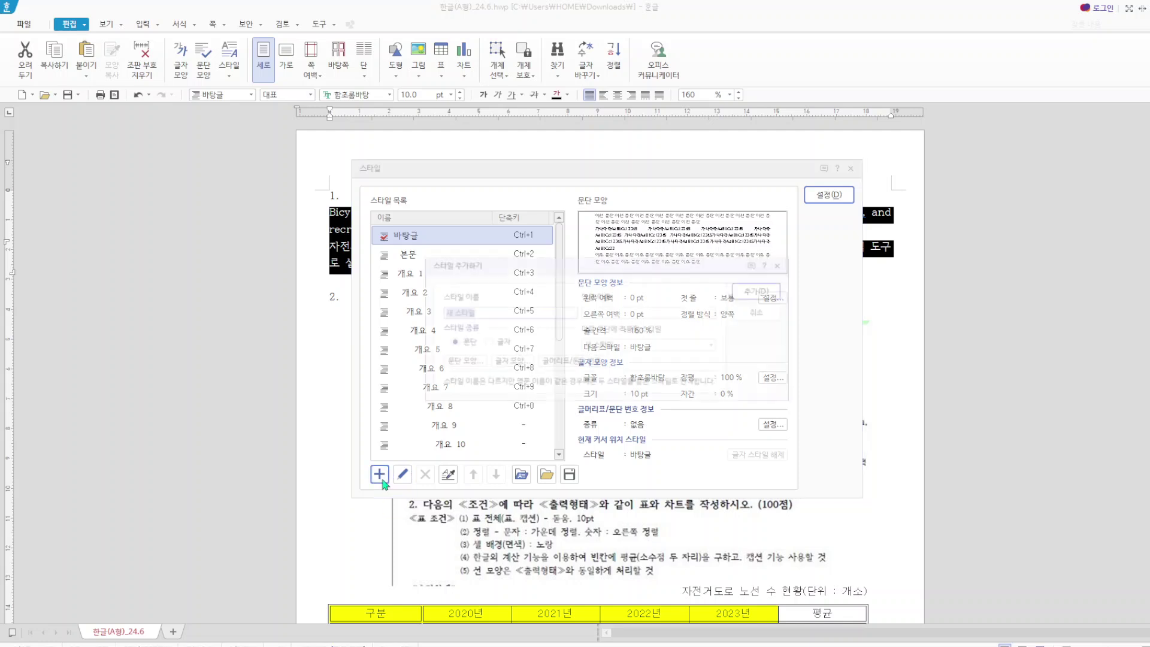
text(ㅂ)
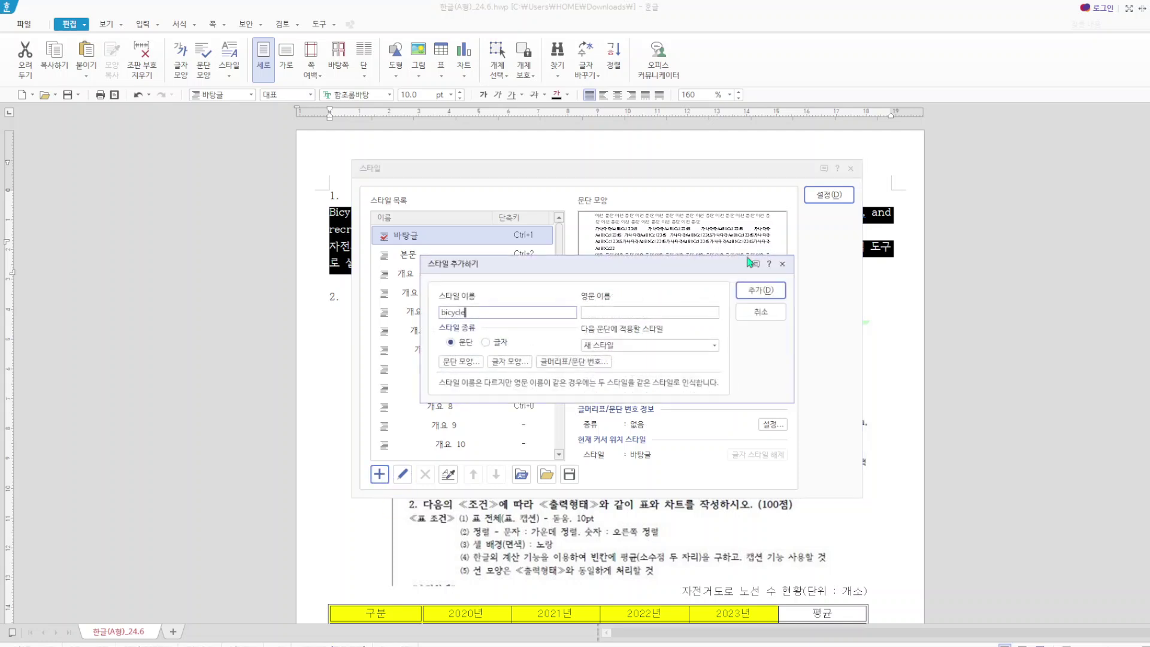
text(icycle2)
click(761, 290)
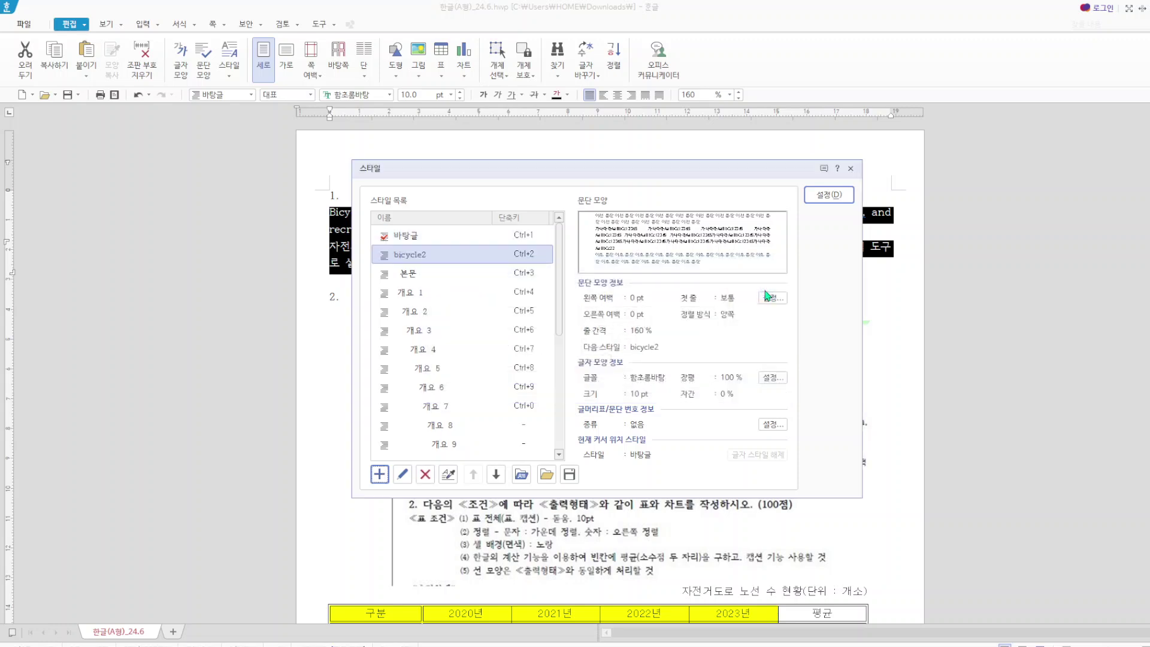
- Set the bicycle2 style's paragraph shape to a 10 pt left margin and 15 pt spacing below the paragraph
click(403, 474)
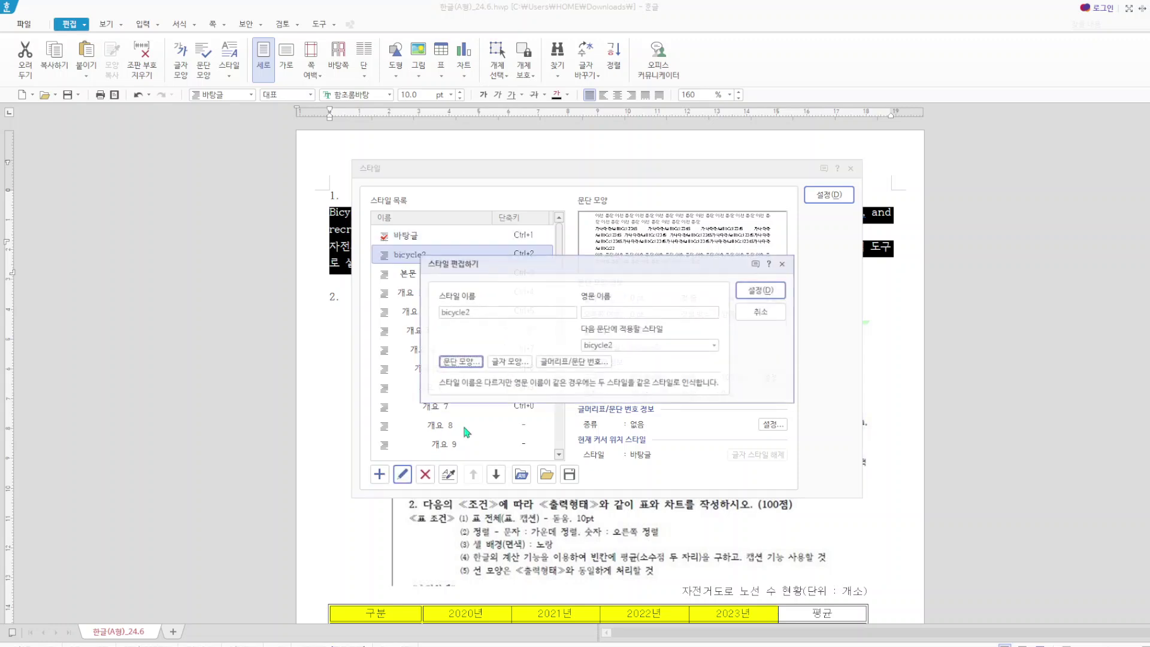
click(477, 363)
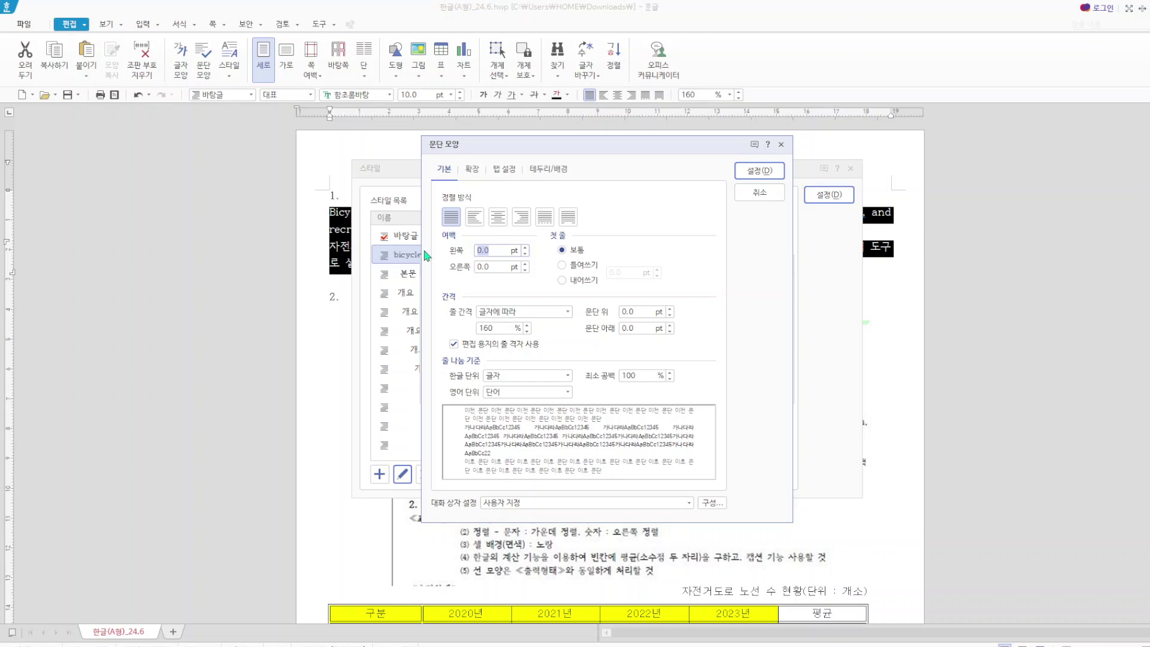
text(10)
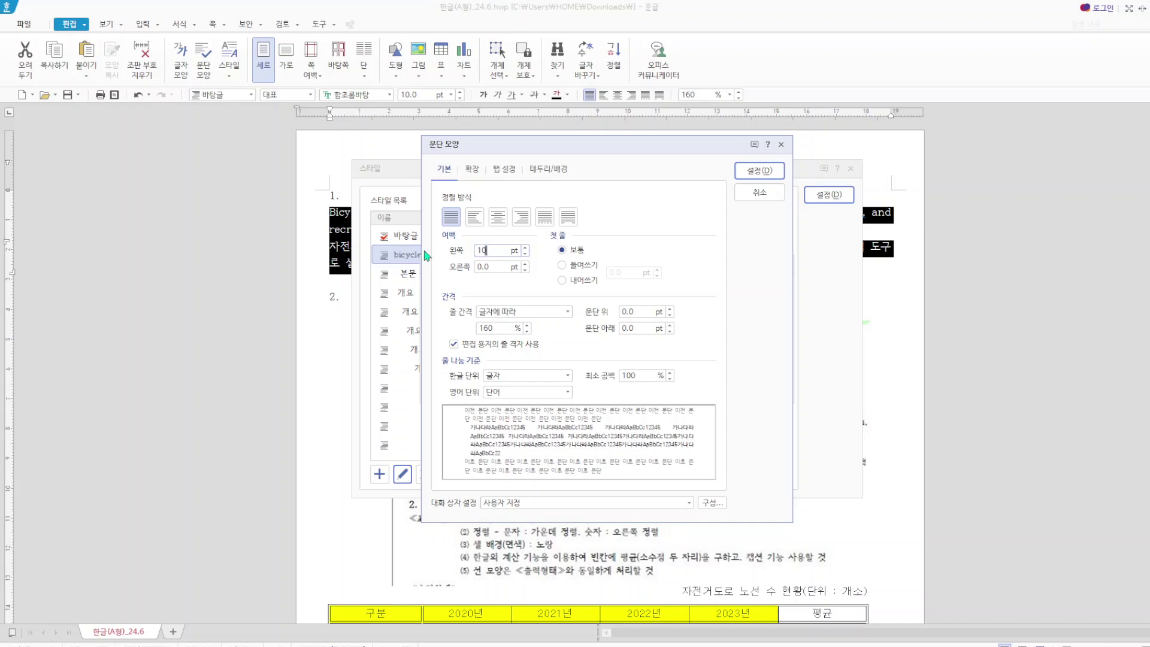
click(629, 328)
text(15)
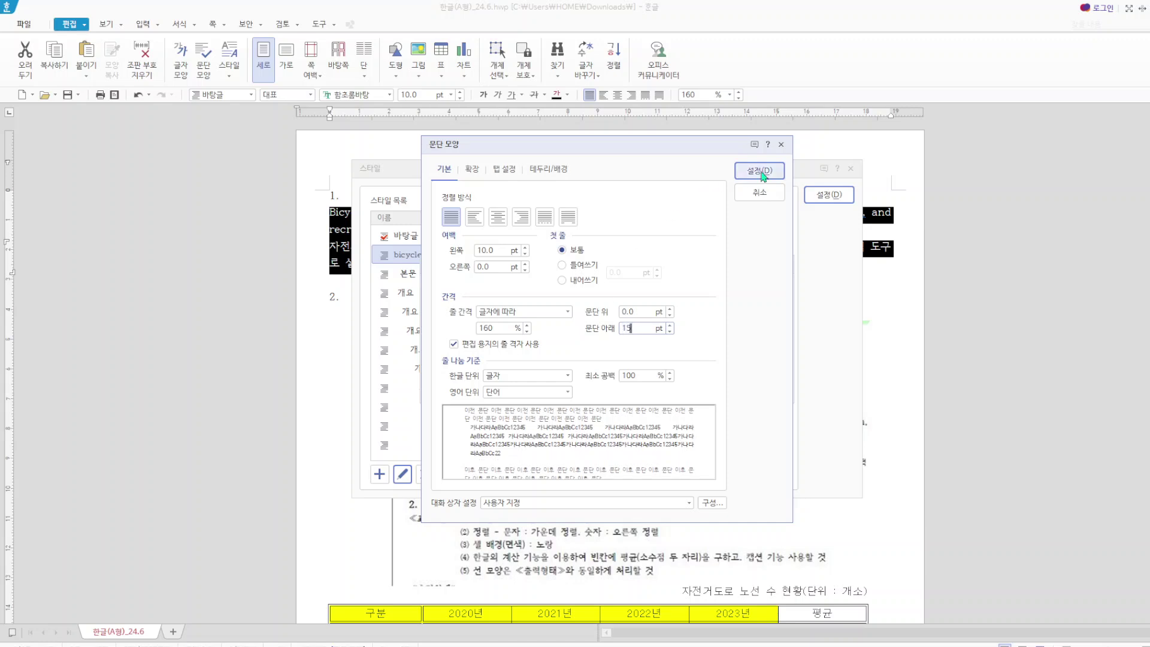
click(760, 171)
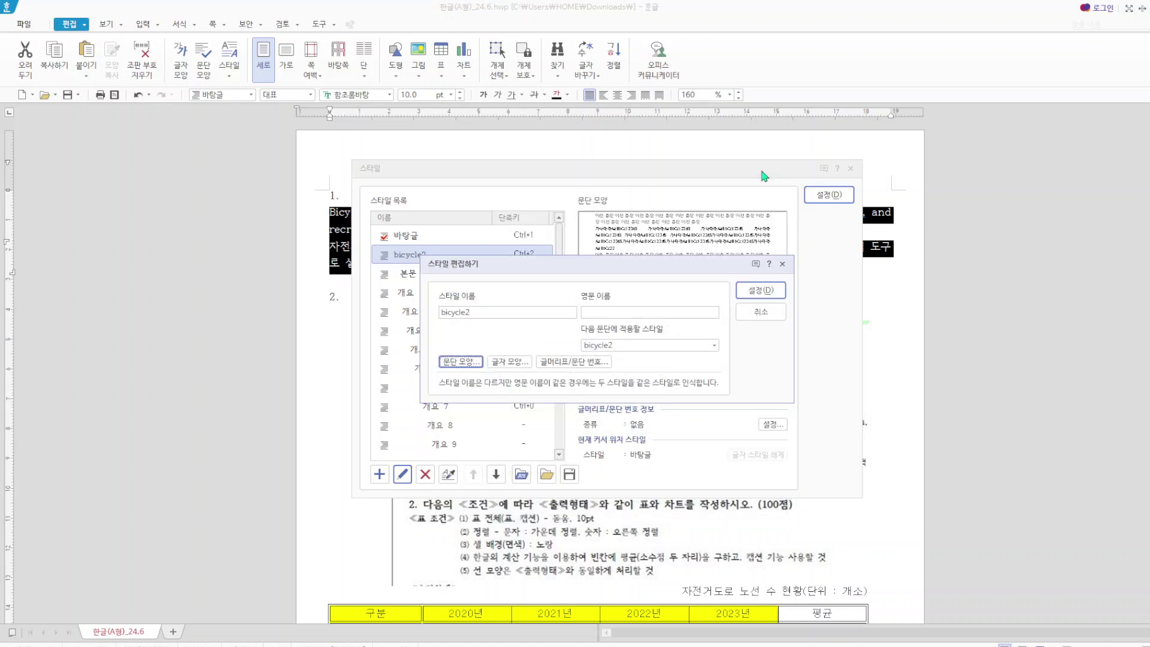
- Set the bicycle2 style's Korean (한글) characters to the 굴림 font with 95% width ratio and 5% letter spacing
click(512, 367)
click(537, 254)
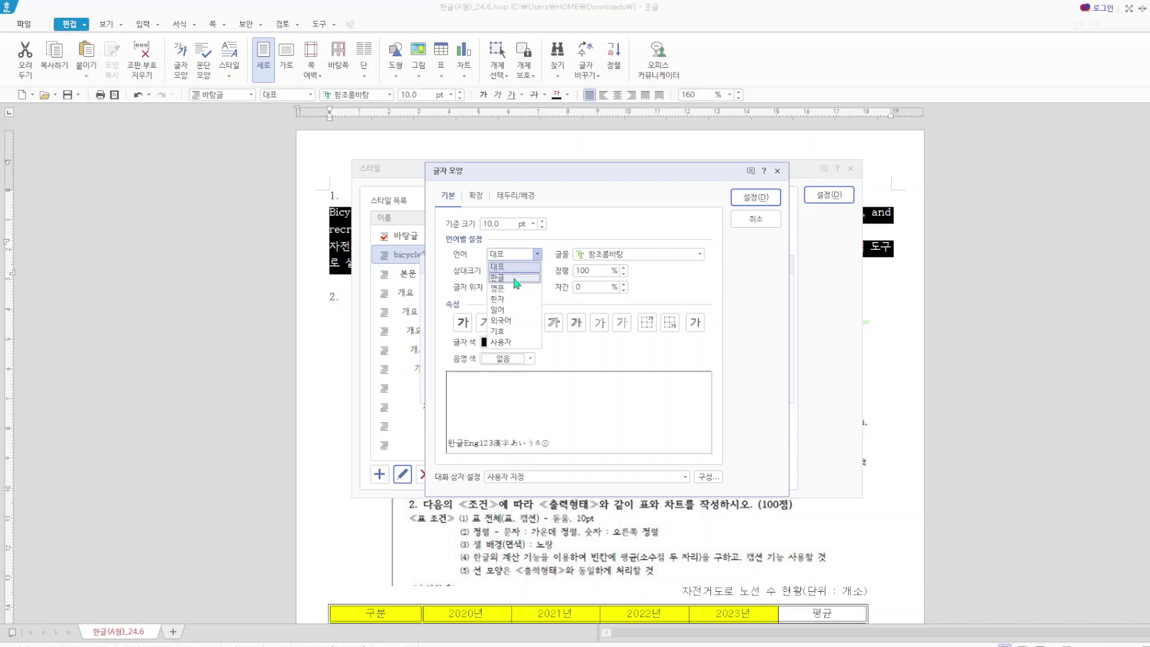
click(514, 277)
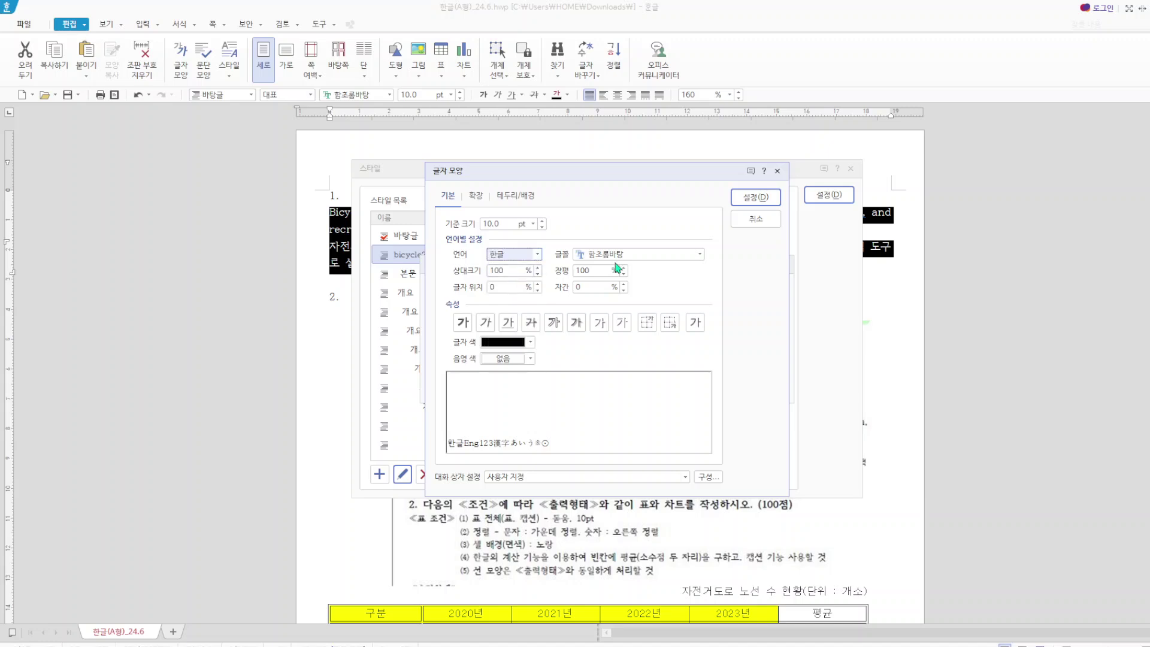
click(700, 255)
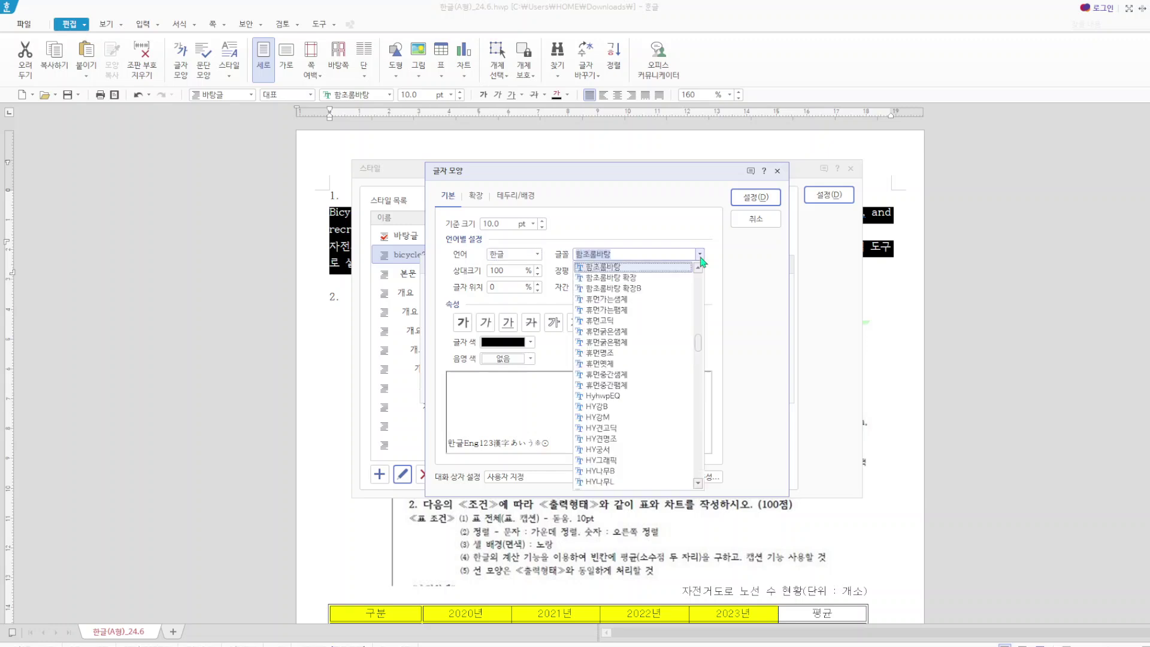
drag(699, 344, 698, 278)
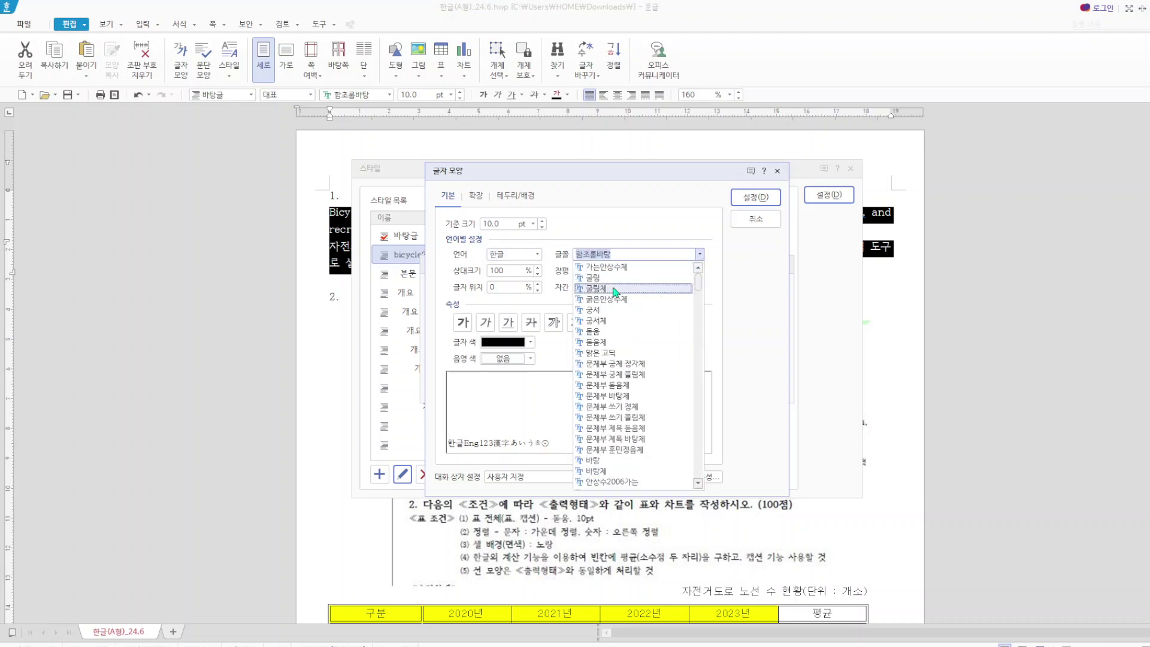
click(596, 277)
click(596, 271)
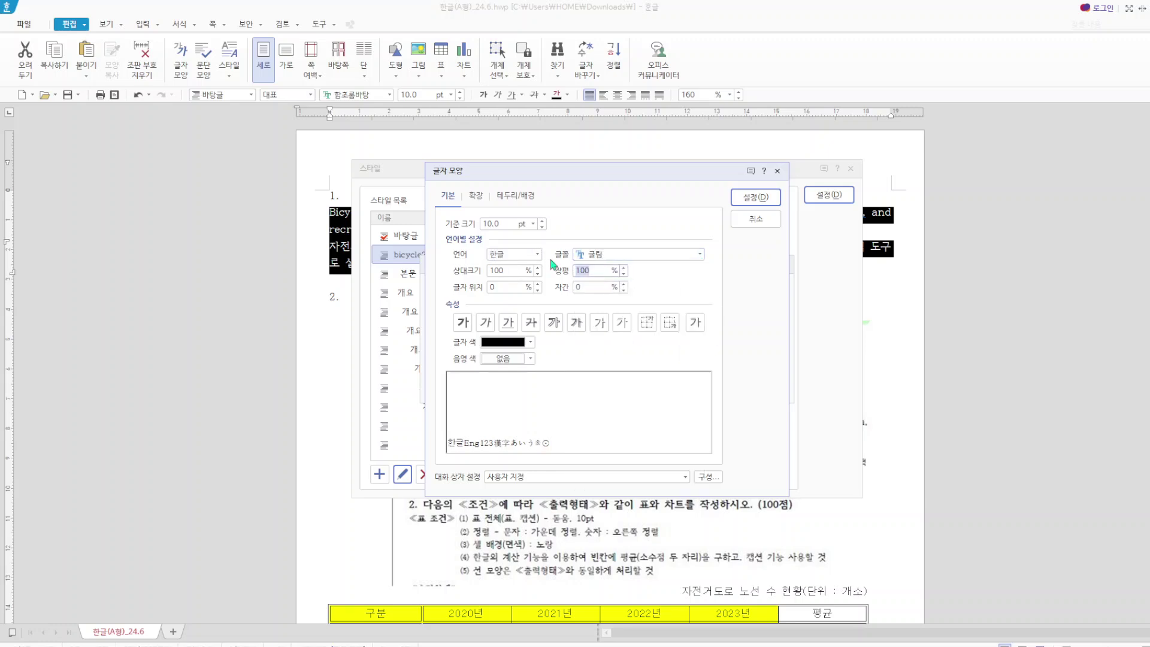
text(95)
click(585, 291)
text(5)
- Set the style's English (영문) characters to the 궁서 font with 95% width ratio and 5% letter spacing, and confirm the character shape
click(537, 255)
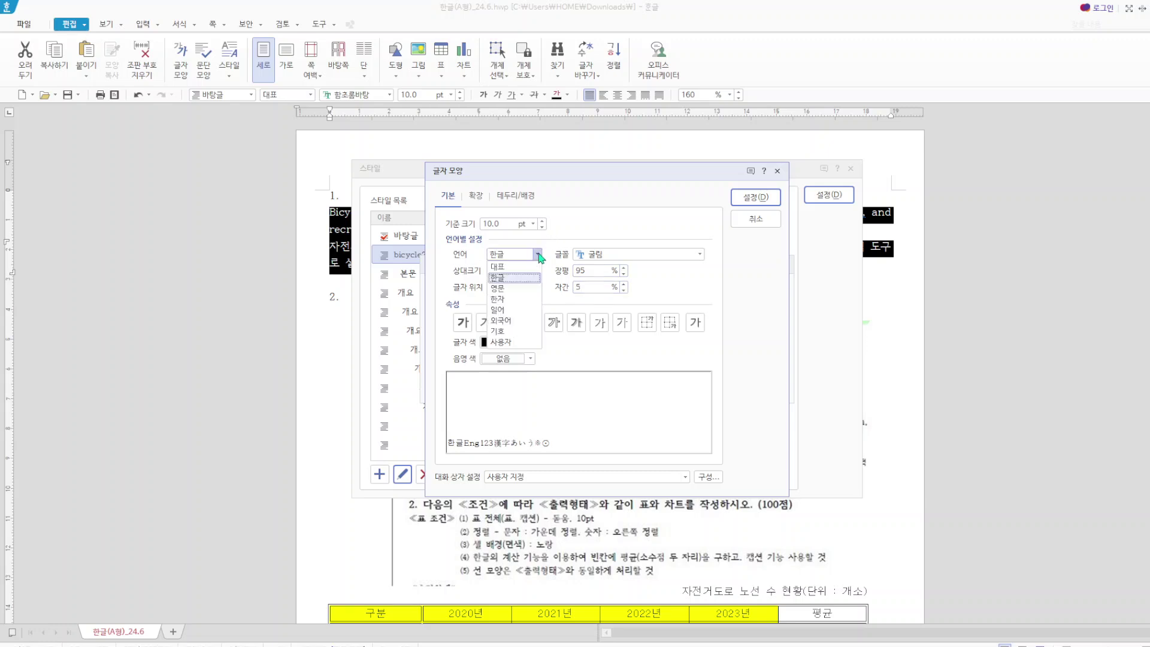
click(519, 294)
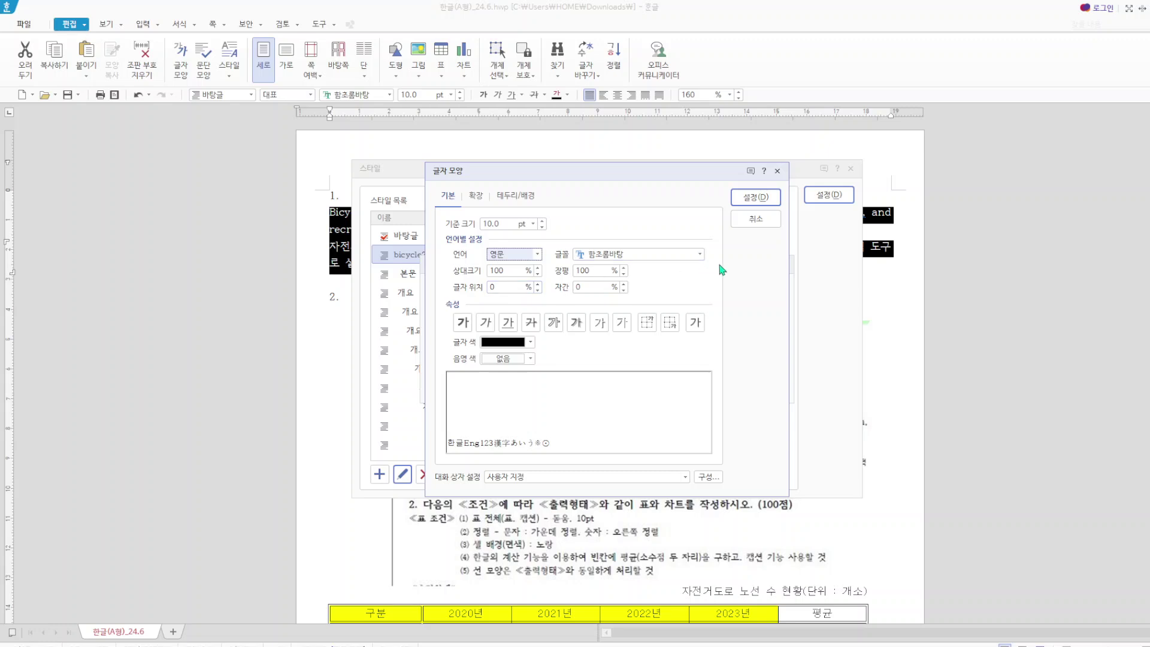
click(699, 254)
scroll(698, 306, up, 5)
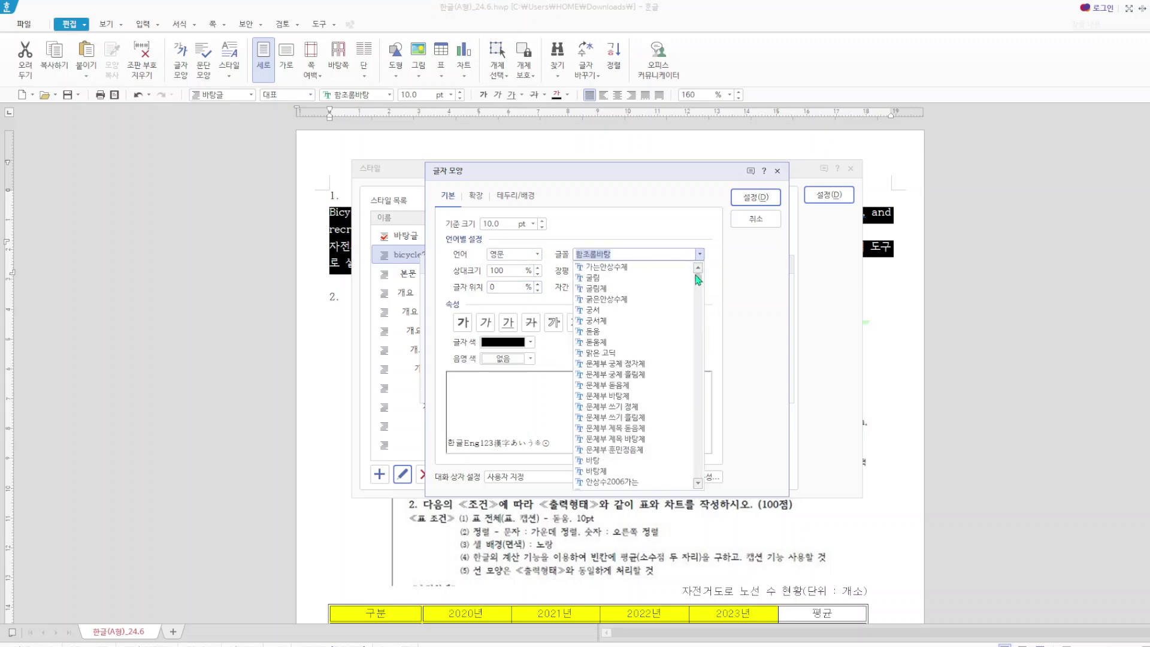
click(630, 314)
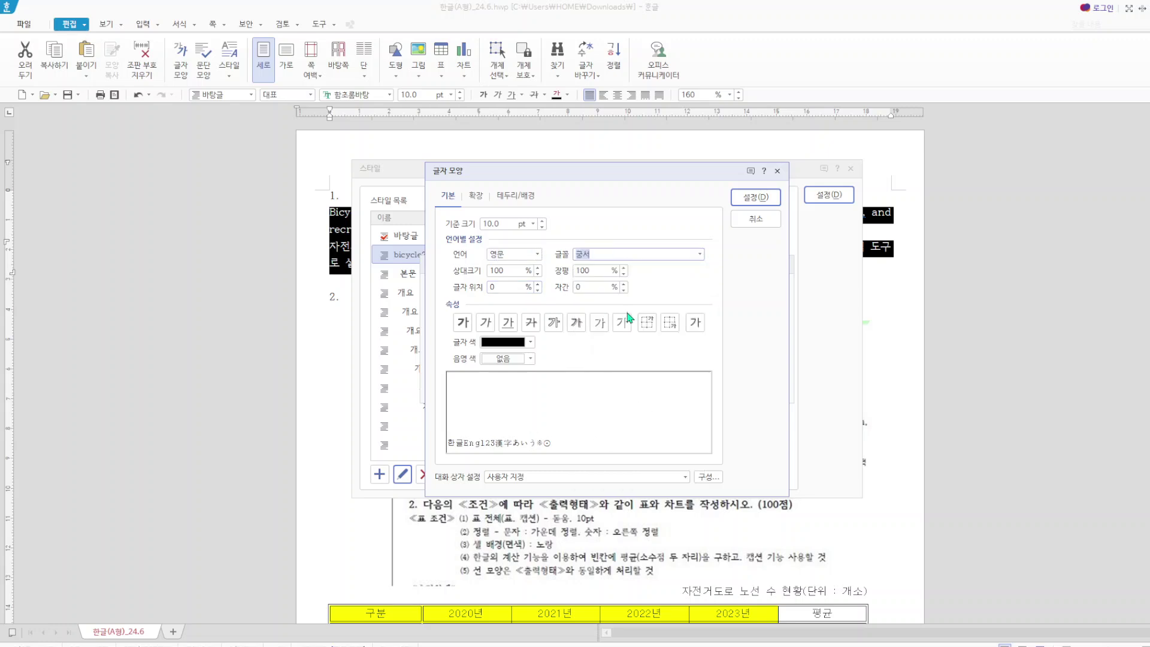
double_click(600, 272)
text(95)
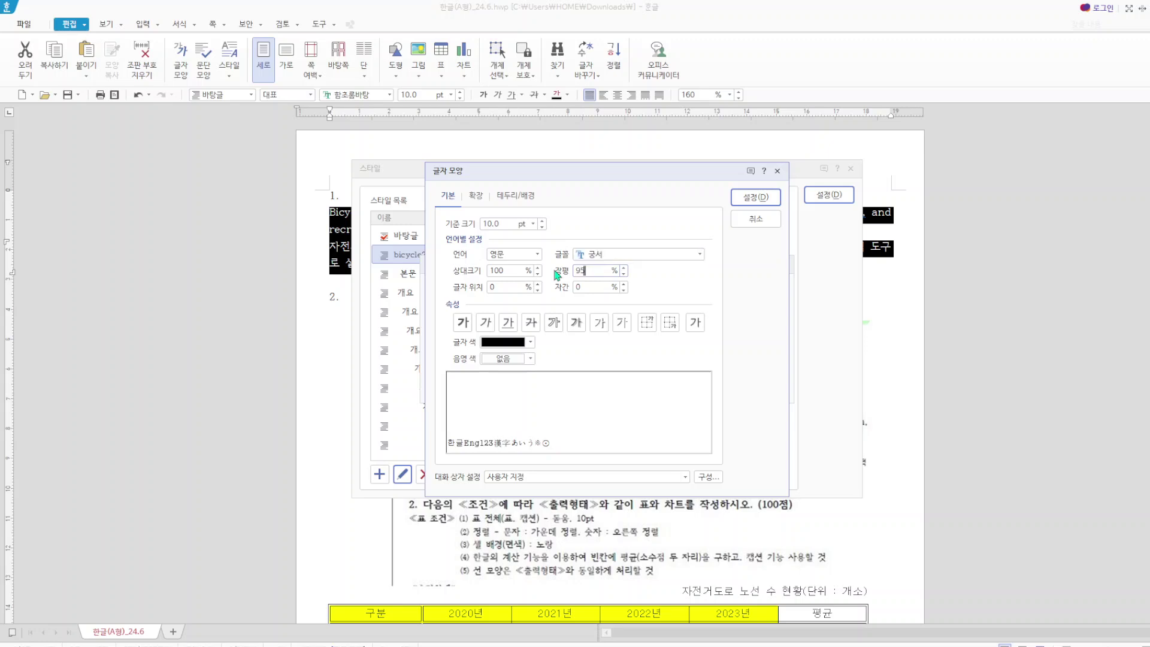
double_click(596, 288)
text(5)
click(771, 200)
- Save the edited bicycle2 style and apply it to the selected English and Korean paragraphs
click(779, 291)
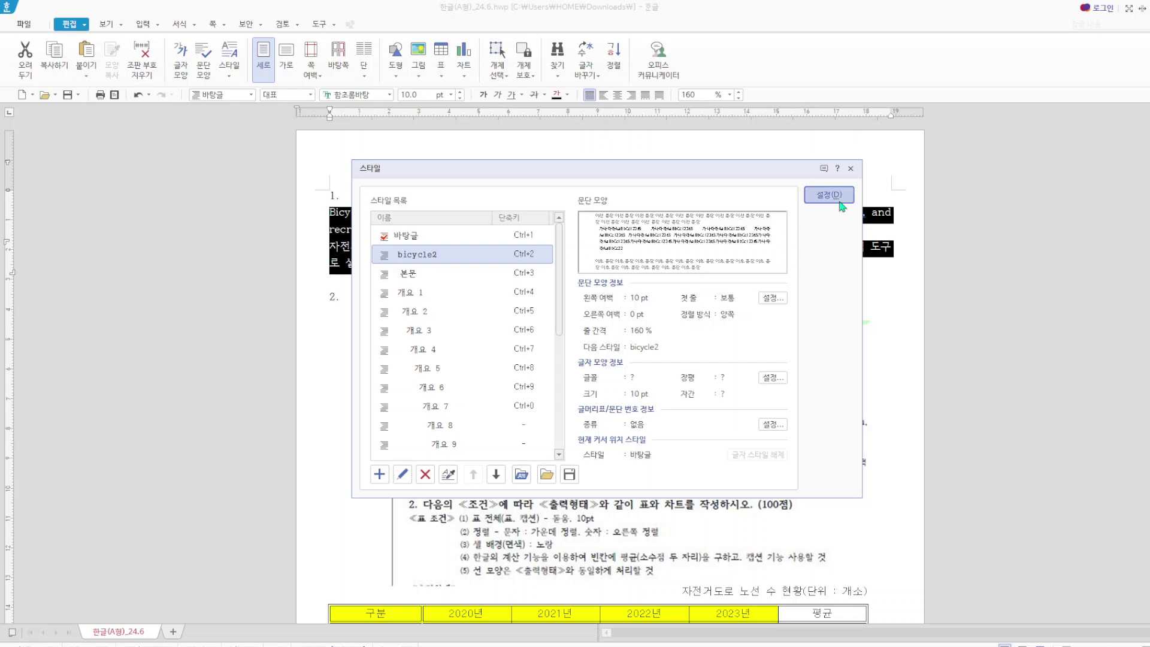
click(838, 199)
click(665, 321)
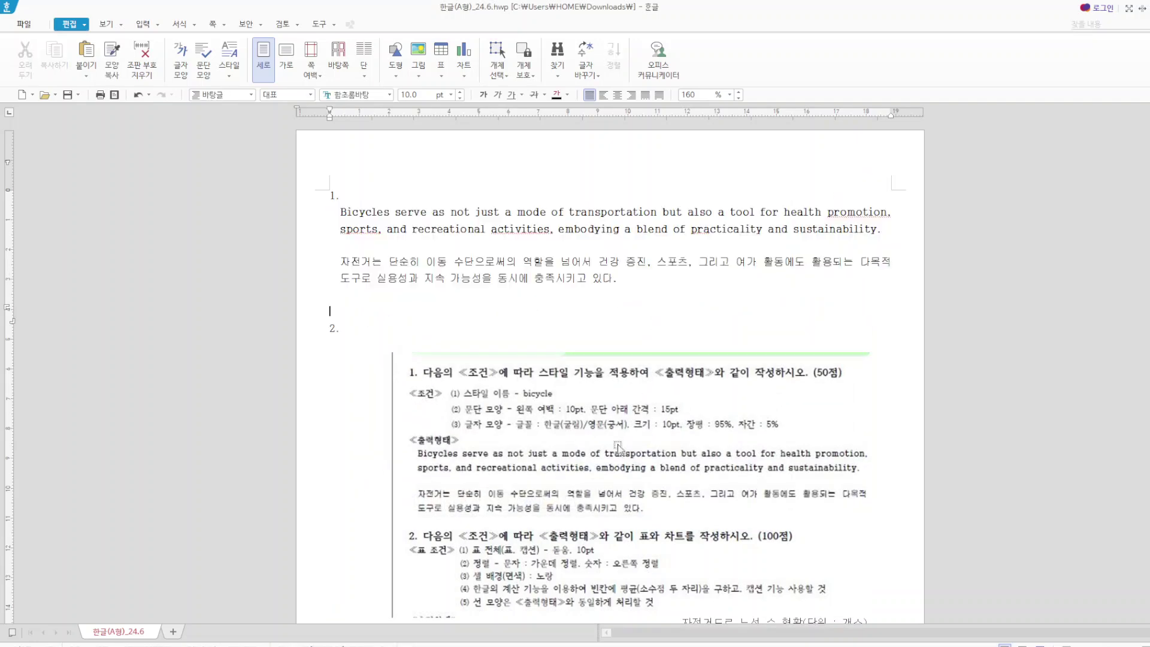
- Crop the exam reference picture down to item 2's table conditions and position it just above the table
scroll(628, 430, down, 2)
scroll(627, 431, up, 2)
key(Hangul)
click(497, 419)
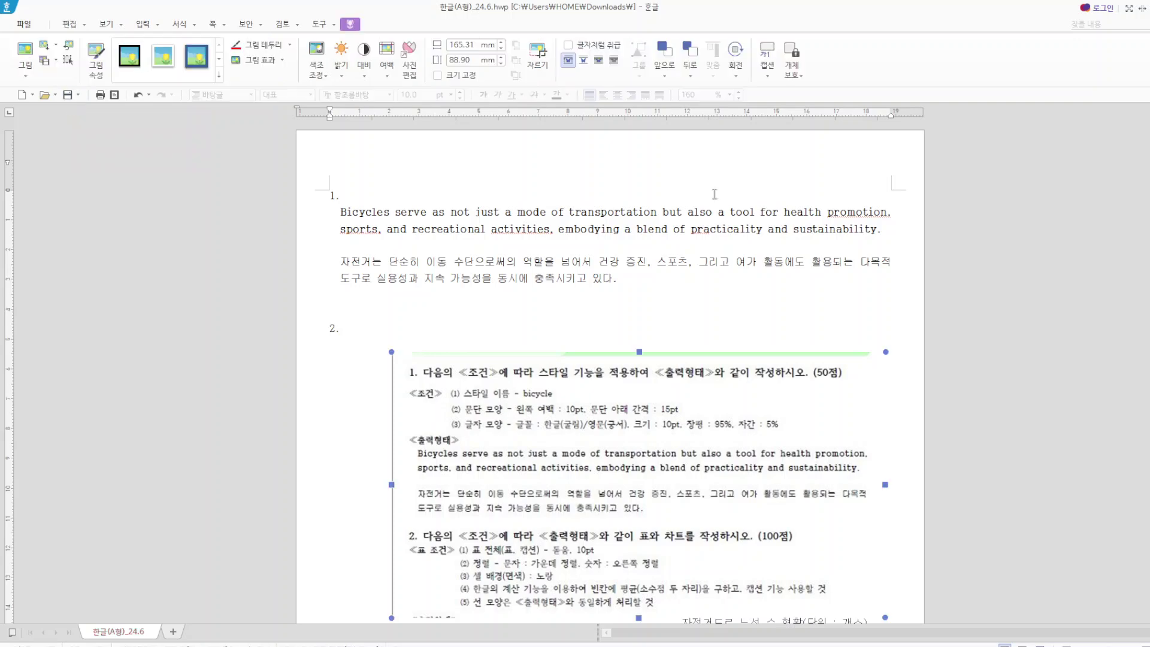
click(537, 57)
scroll(707, 449, down, 3)
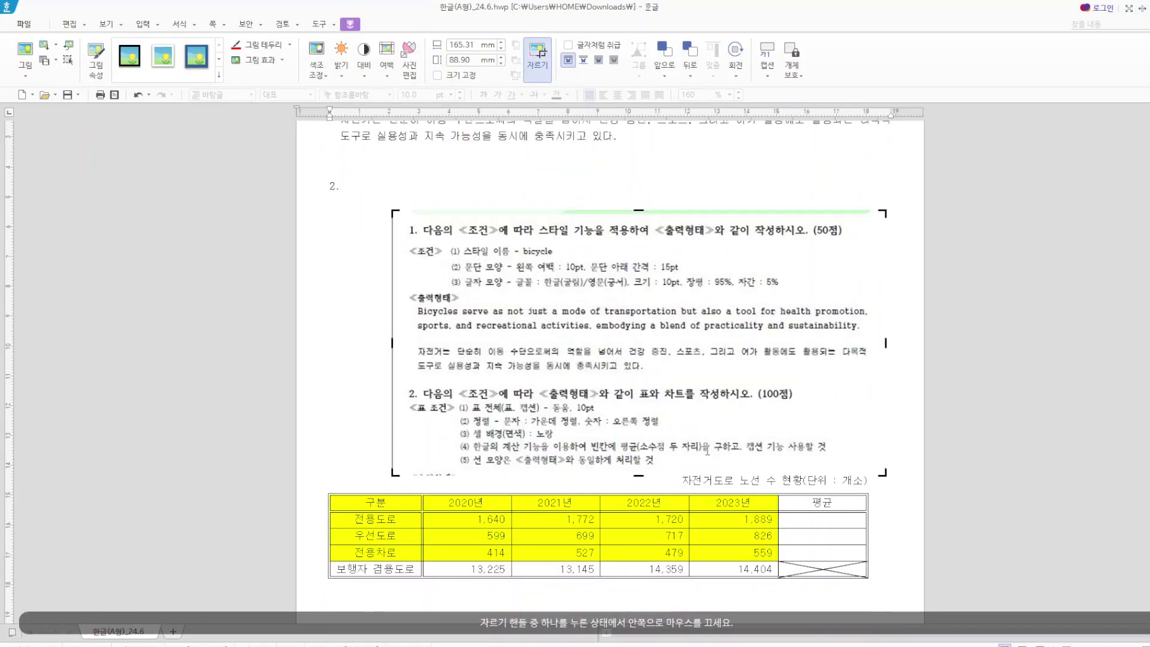
scroll(707, 449, down, 1)
scroll(642, 428, up, 3)
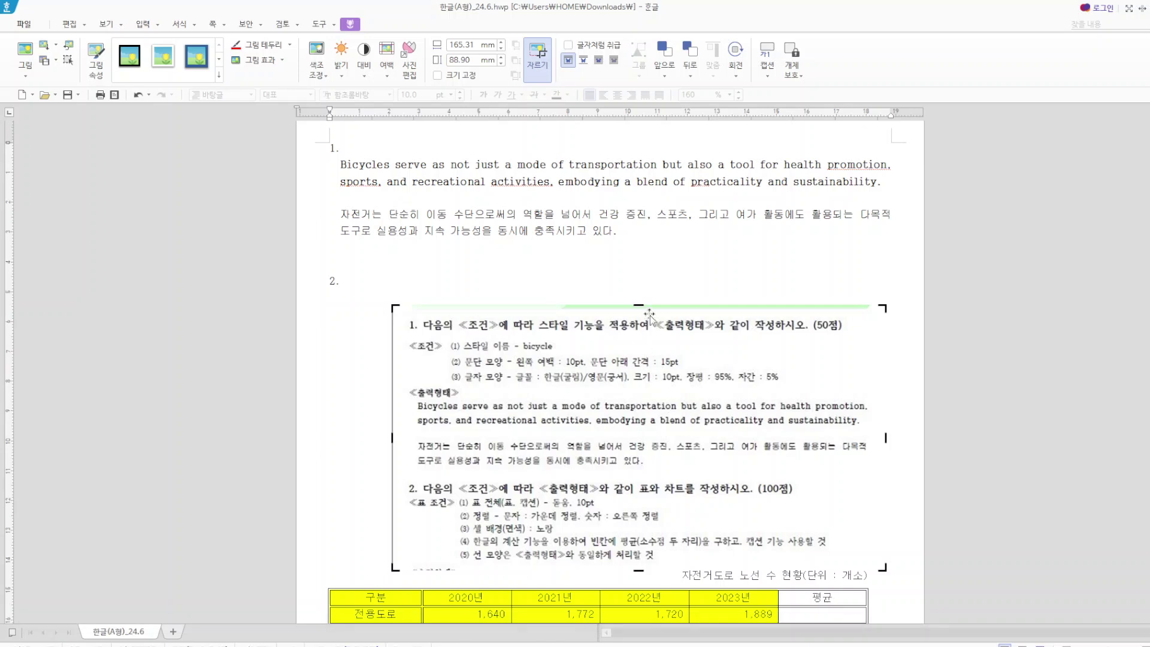
drag(635, 310, 527, 320)
click(763, 459)
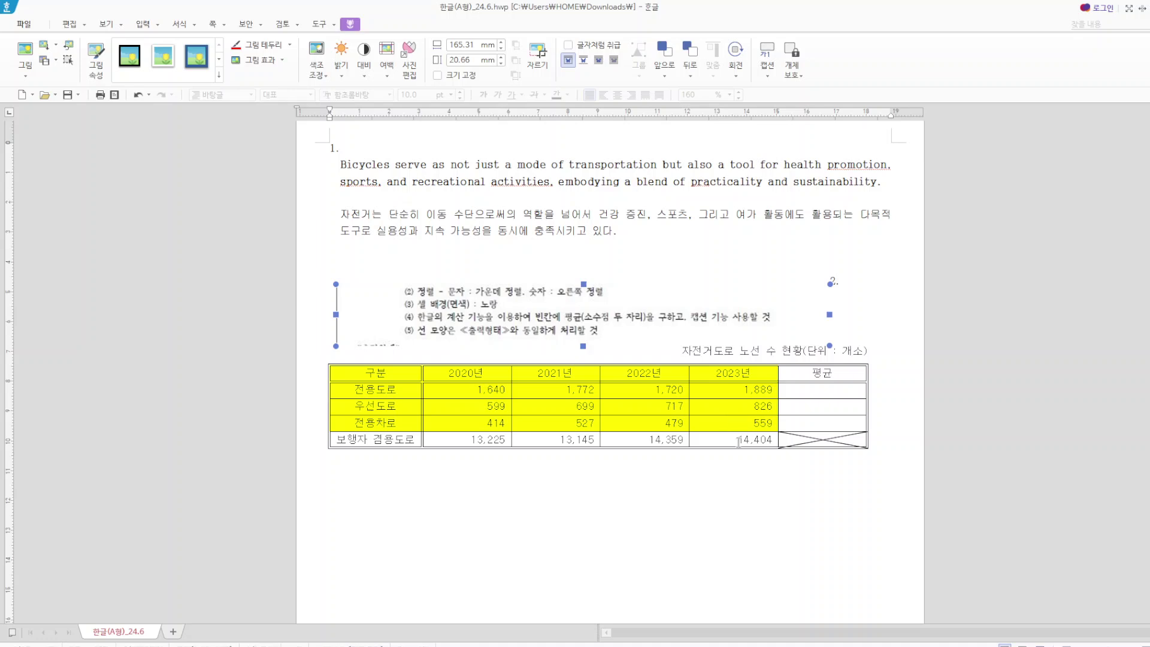
- Fill the 평균 cells of the 전용도로, 우선도로 and 전용차로 rows with block averages of their 2020년–2023년 values
click(475, 388)
shift+click(798, 422)
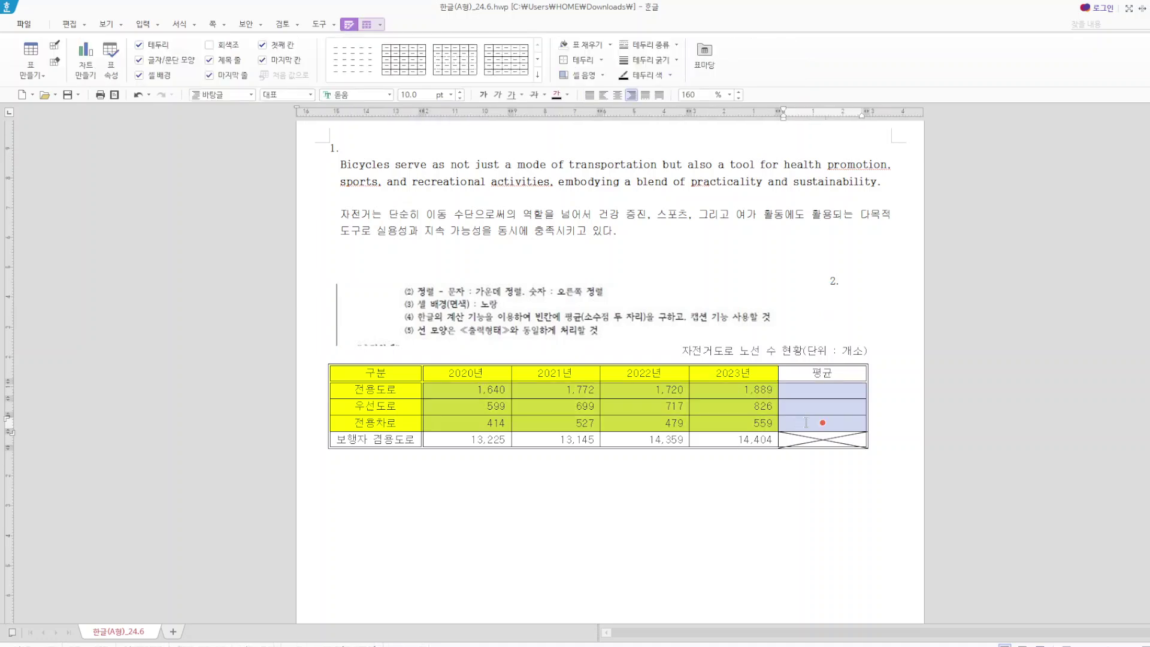
right_click(807, 398)
mouse_move(873, 633)
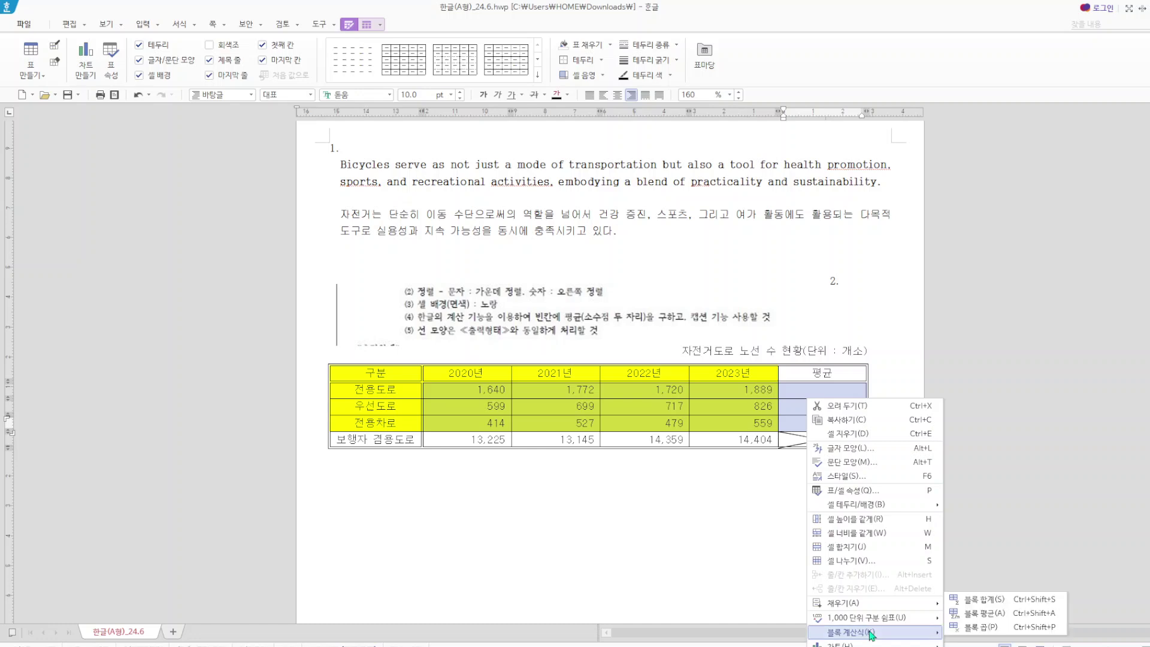
click(979, 615)
click(674, 576)
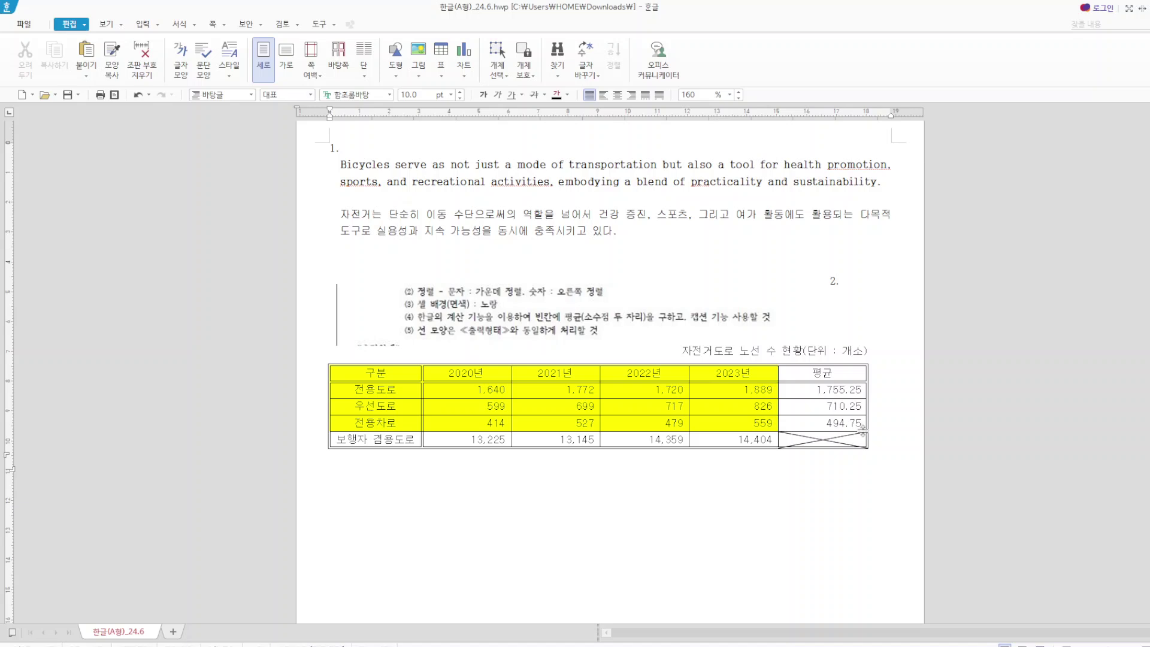
- Examine the diagonal line settings of the crossed cell at the end of the table's last row
click(818, 442)
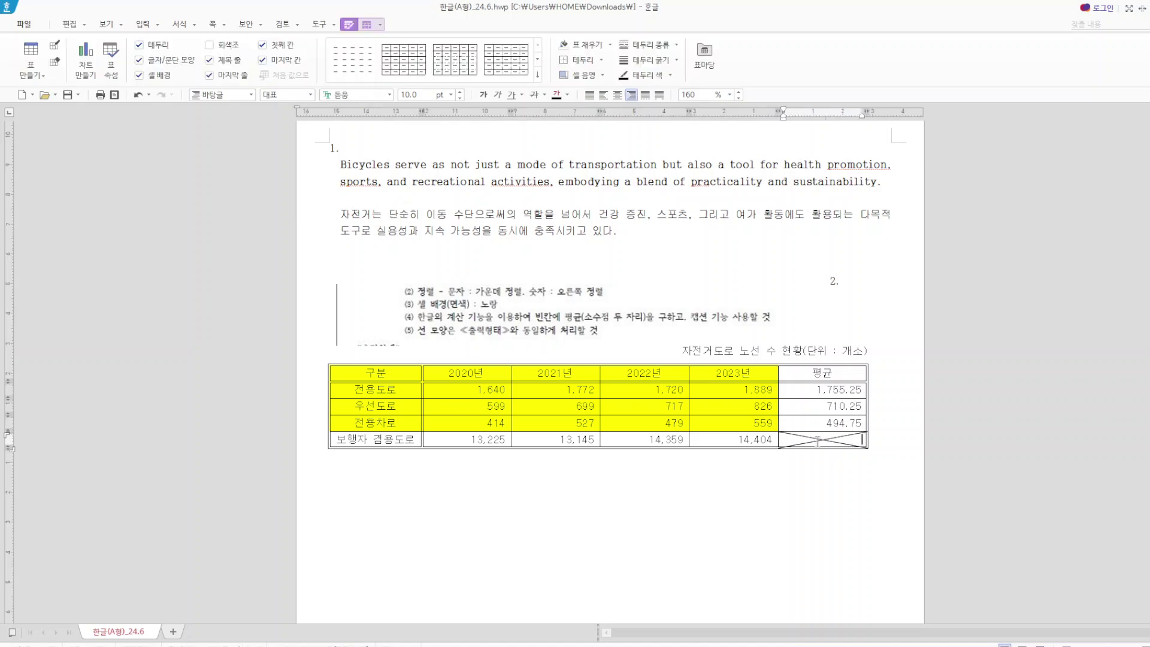
key(F5)
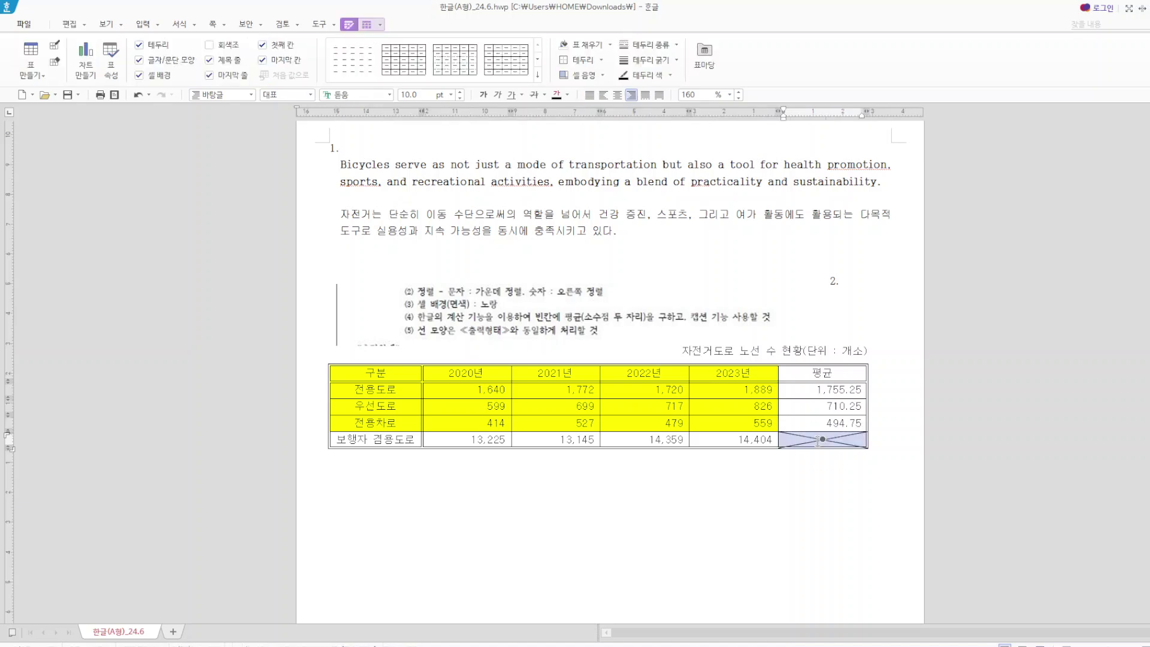
key(l)
click(505, 161)
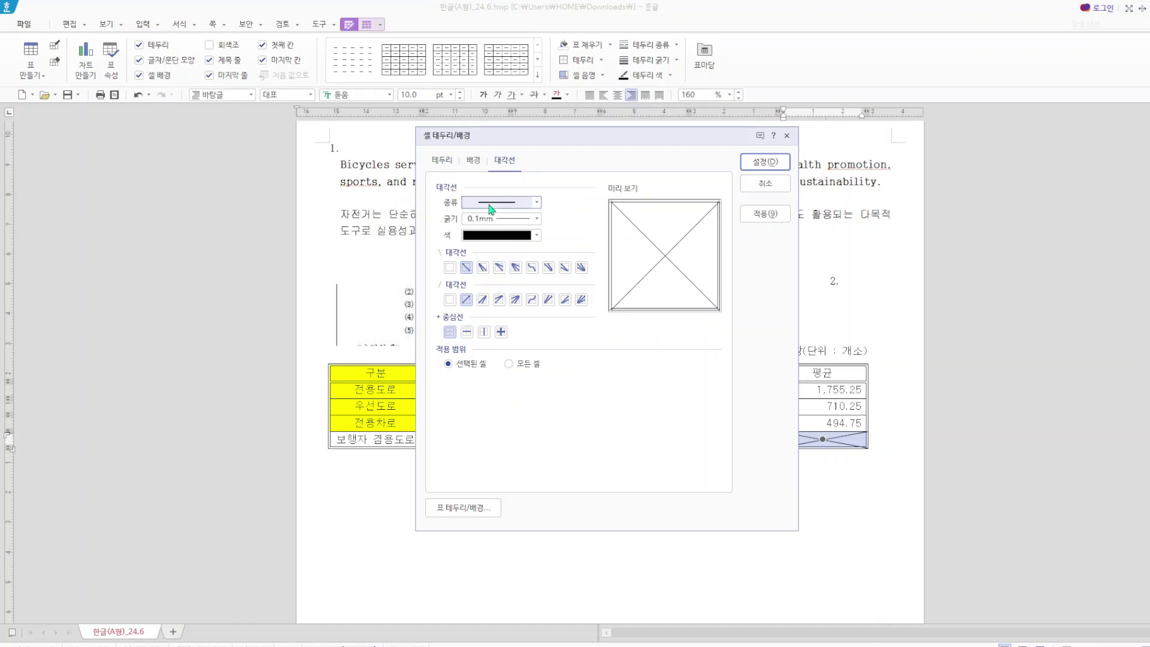
click(787, 135)
click(879, 473)
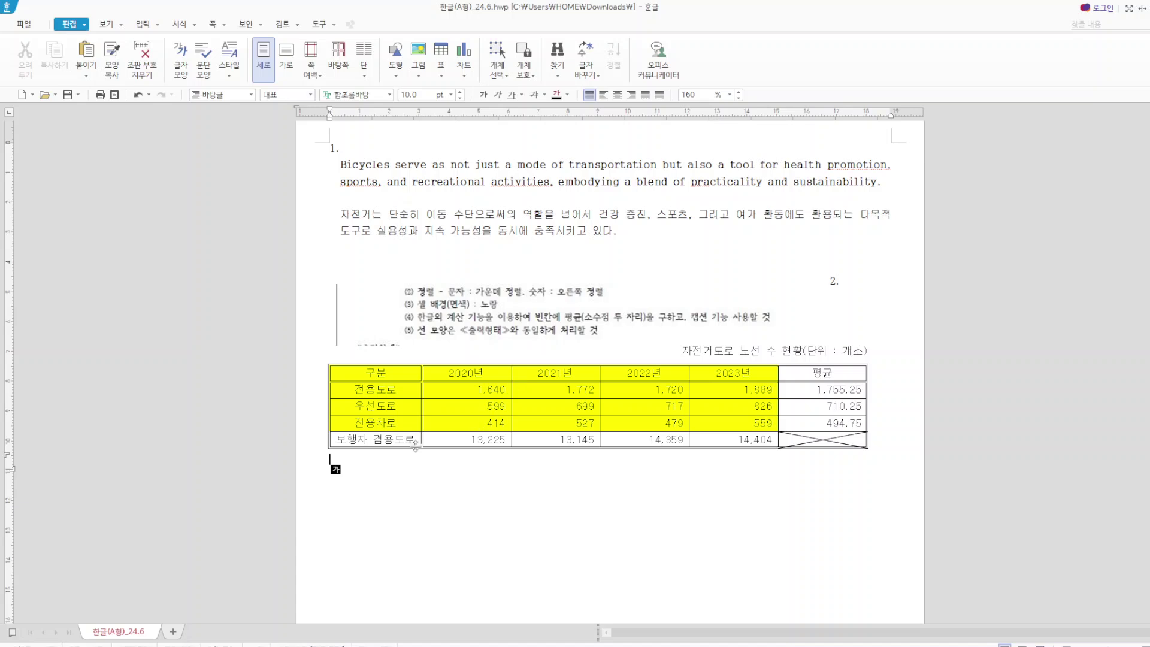
- Select the whole table and examine the position options for its caption
drag(407, 370, 845, 442)
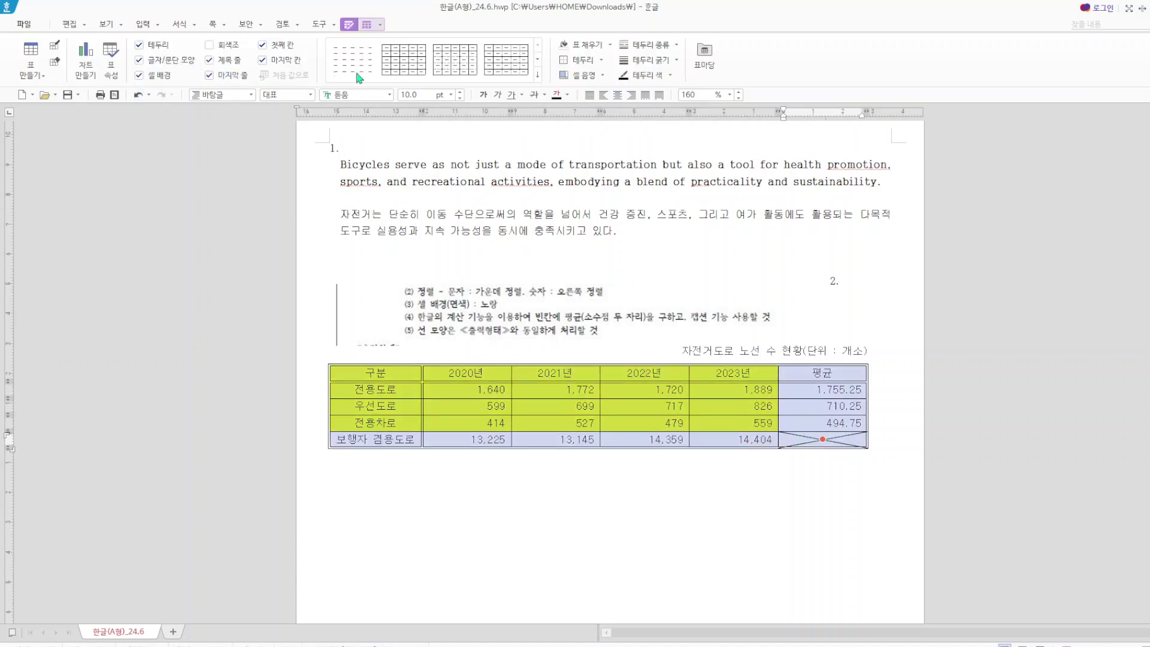
click(684, 564)
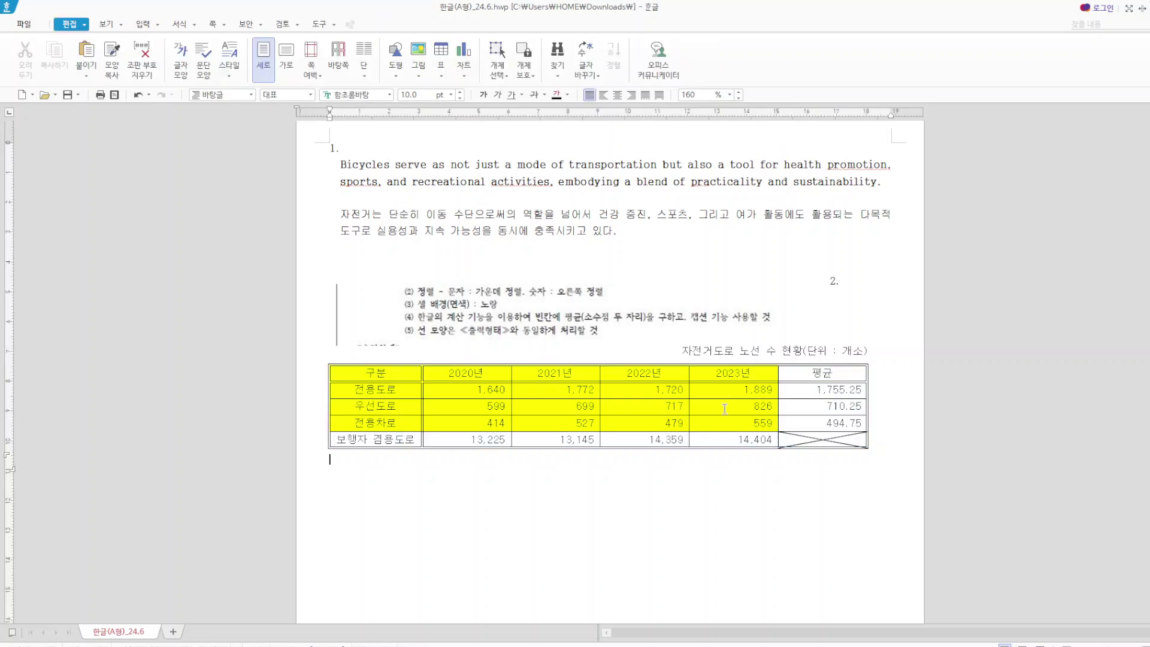
click(329, 368)
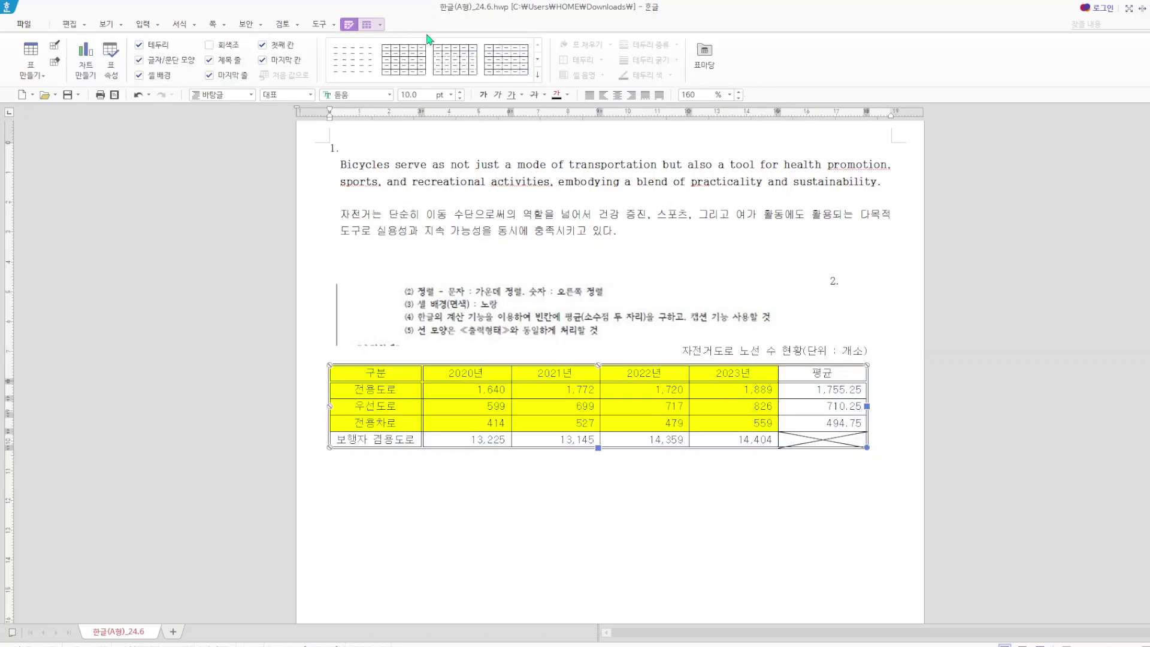
click(368, 27)
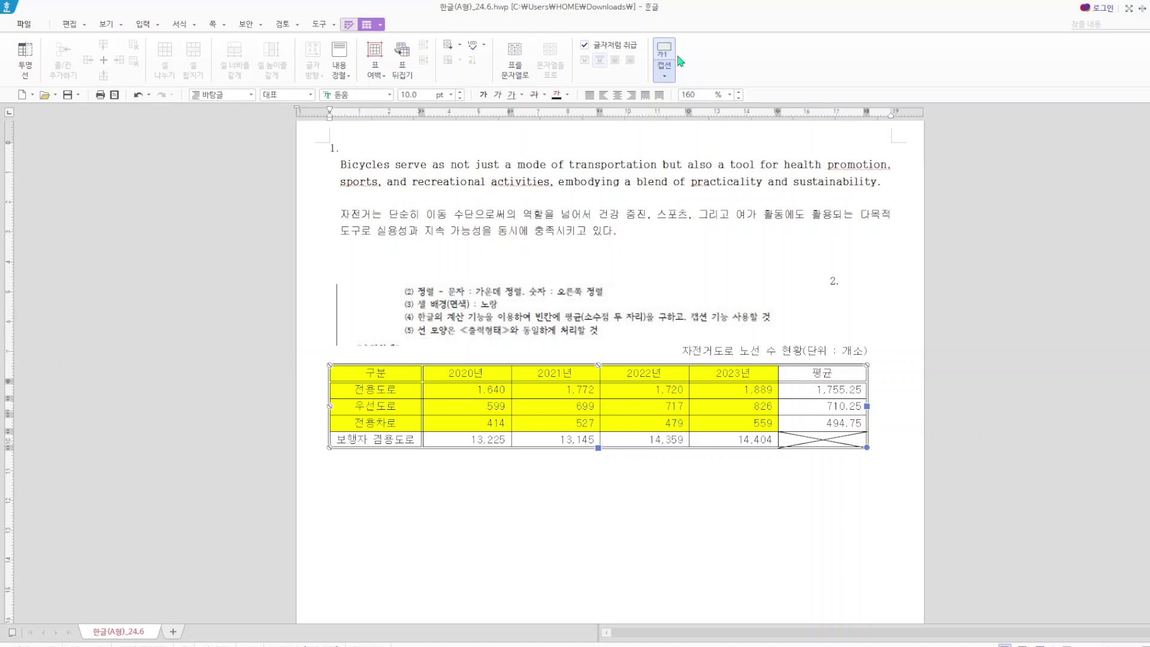
click(664, 76)
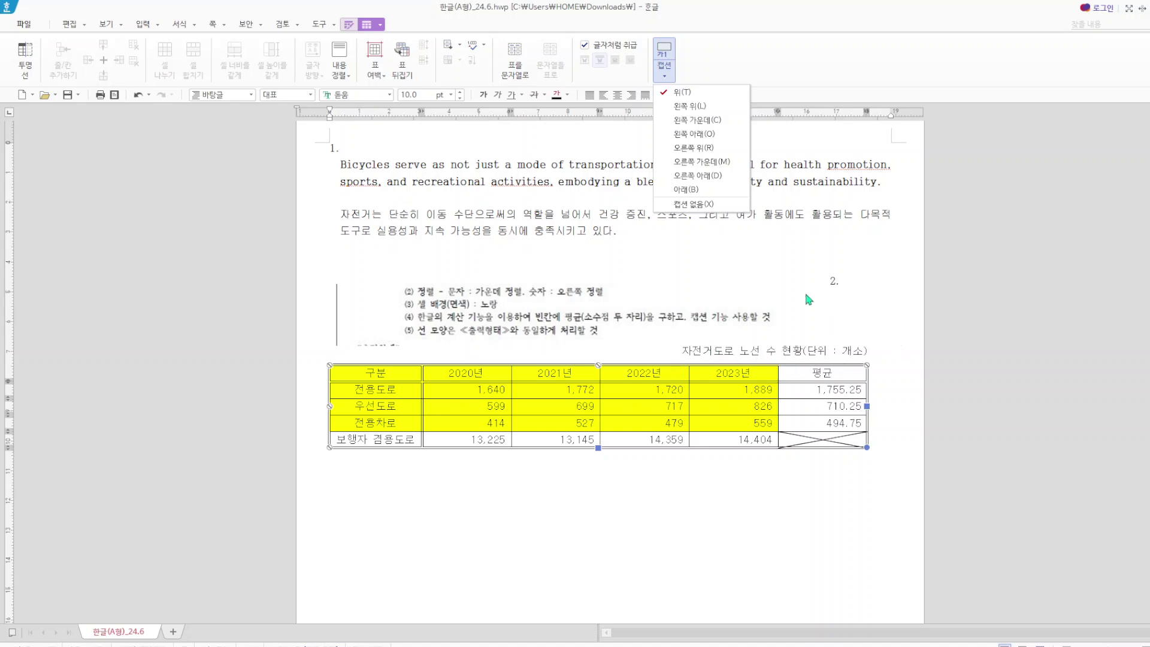
- Delete the cropped reference picture of the exam conditions above the table
click(731, 250)
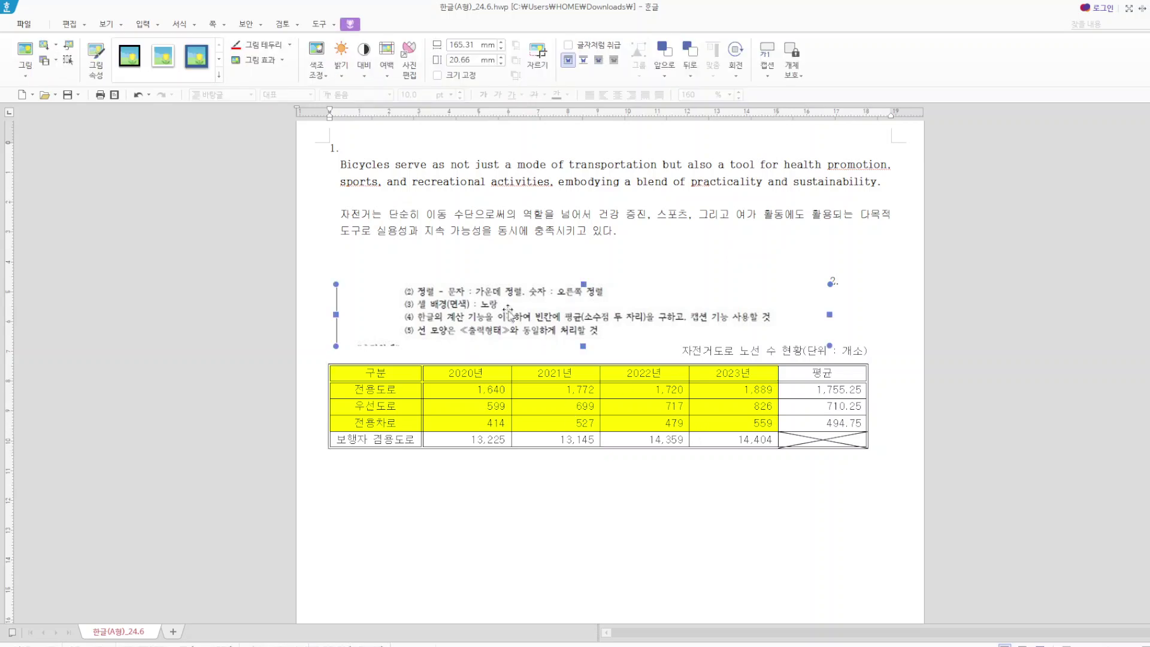
key(Delete)
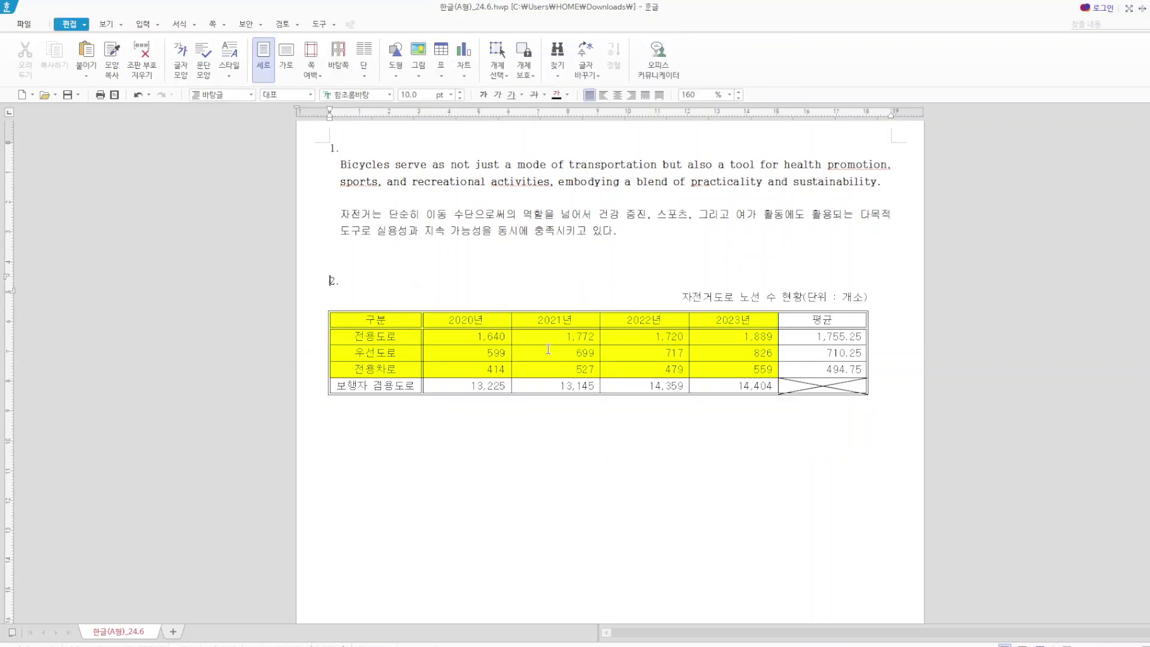
- Insert a clustered column chart from the table's 구분 to 2023년 columns, covering the header through the 전용차로 row, and dismiss its data editor
drag(351, 320, 734, 369)
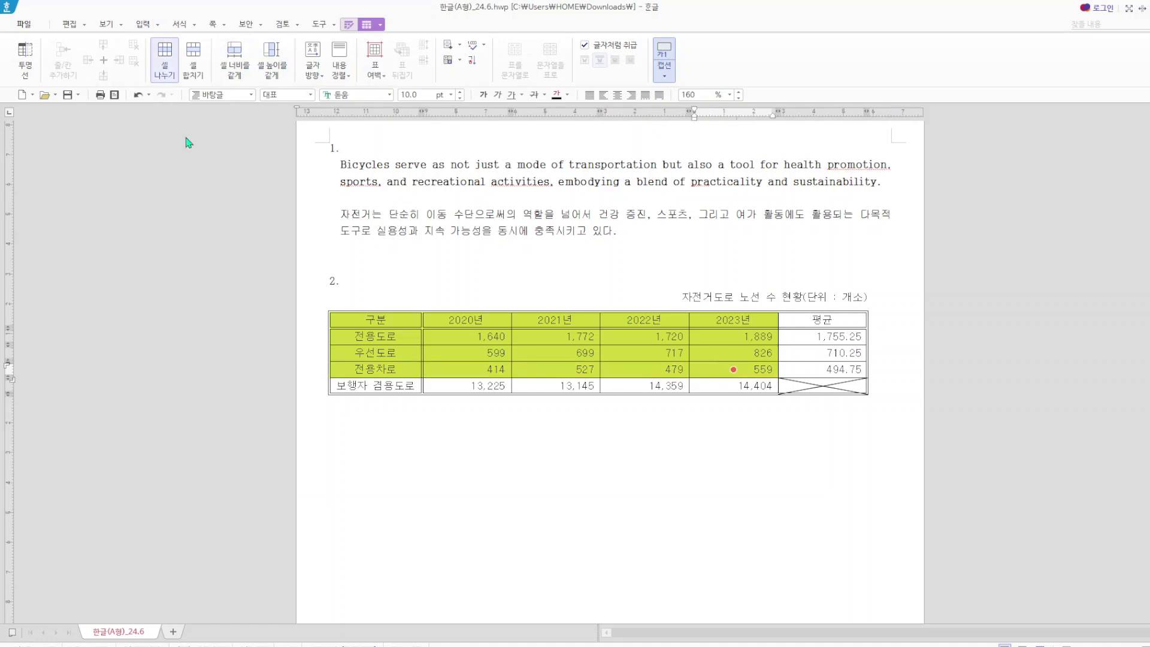
drag(159, 197, 157, 185)
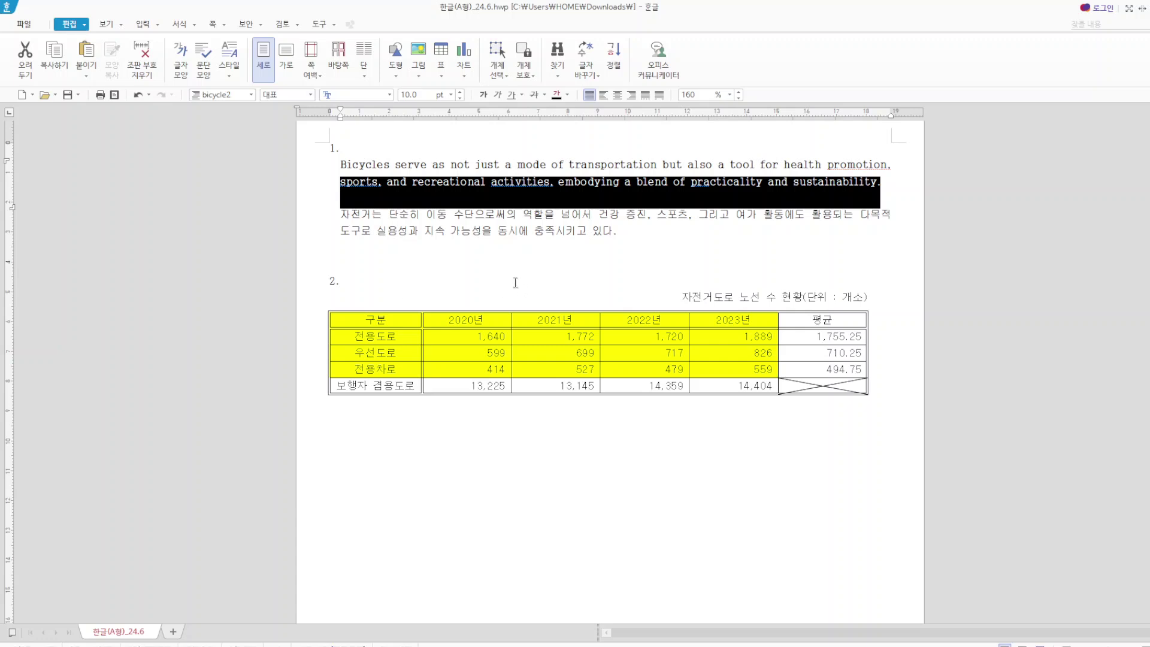
drag(376, 320, 733, 372)
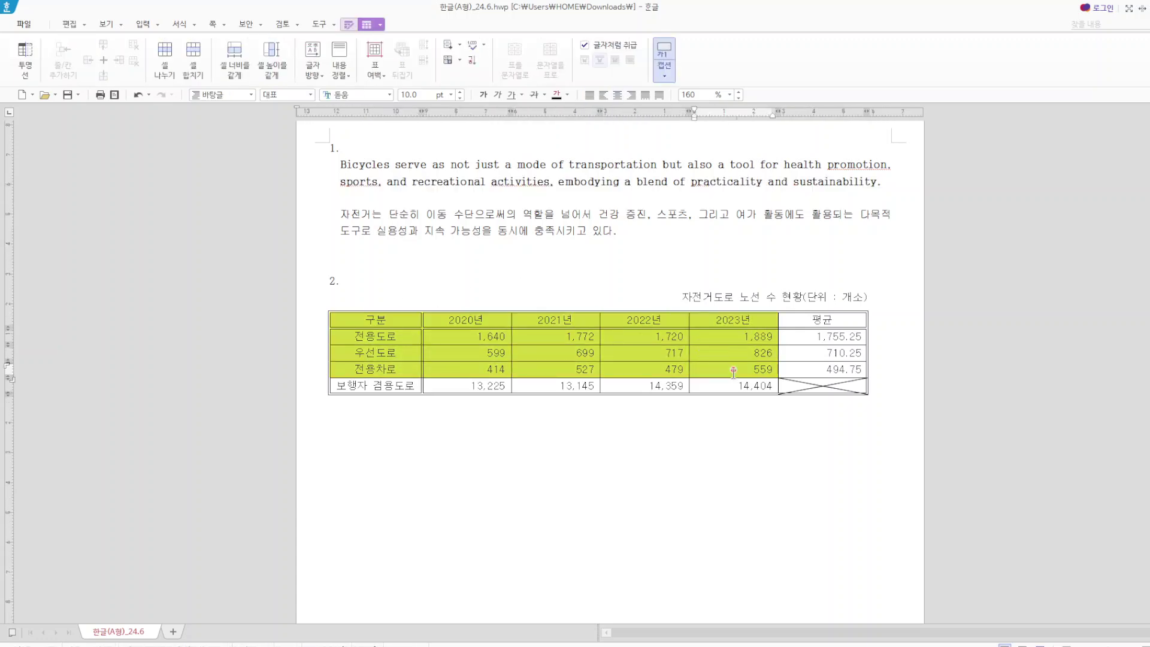
click(158, 24)
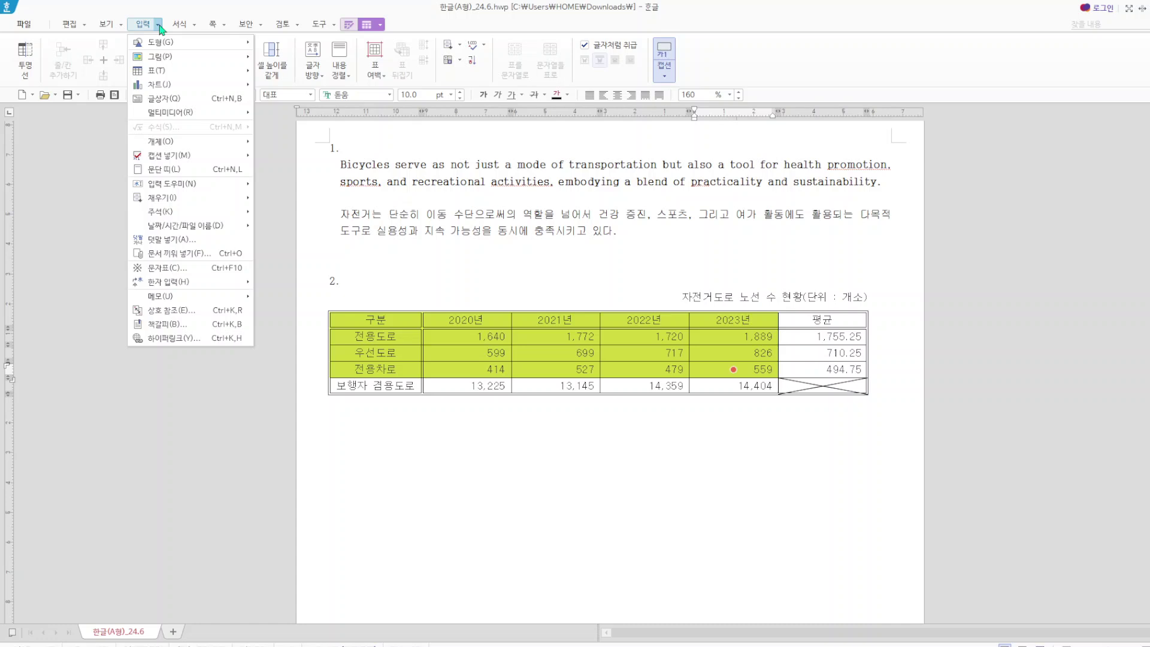
right_click(556, 358)
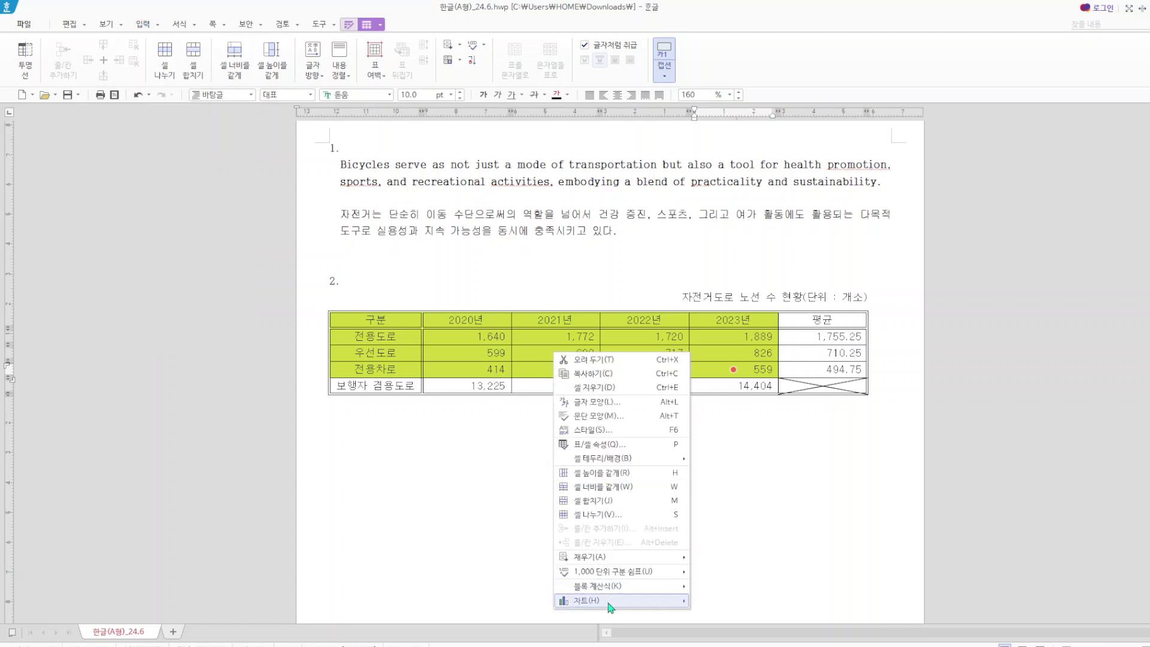
mouse_move(610, 607)
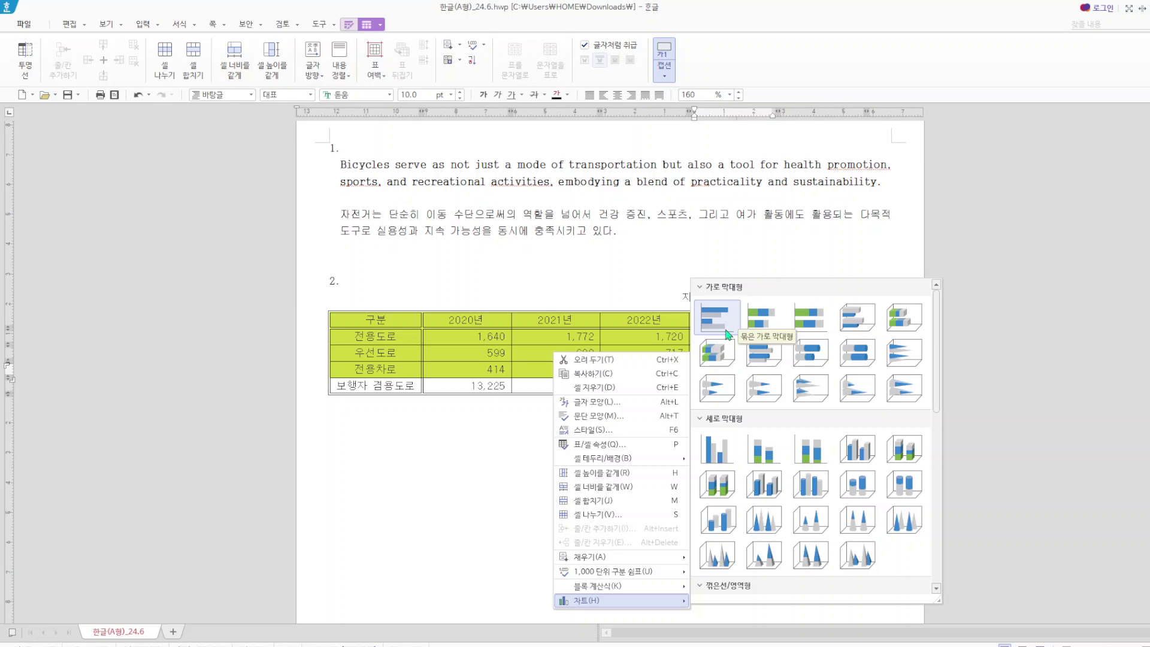
click(727, 450)
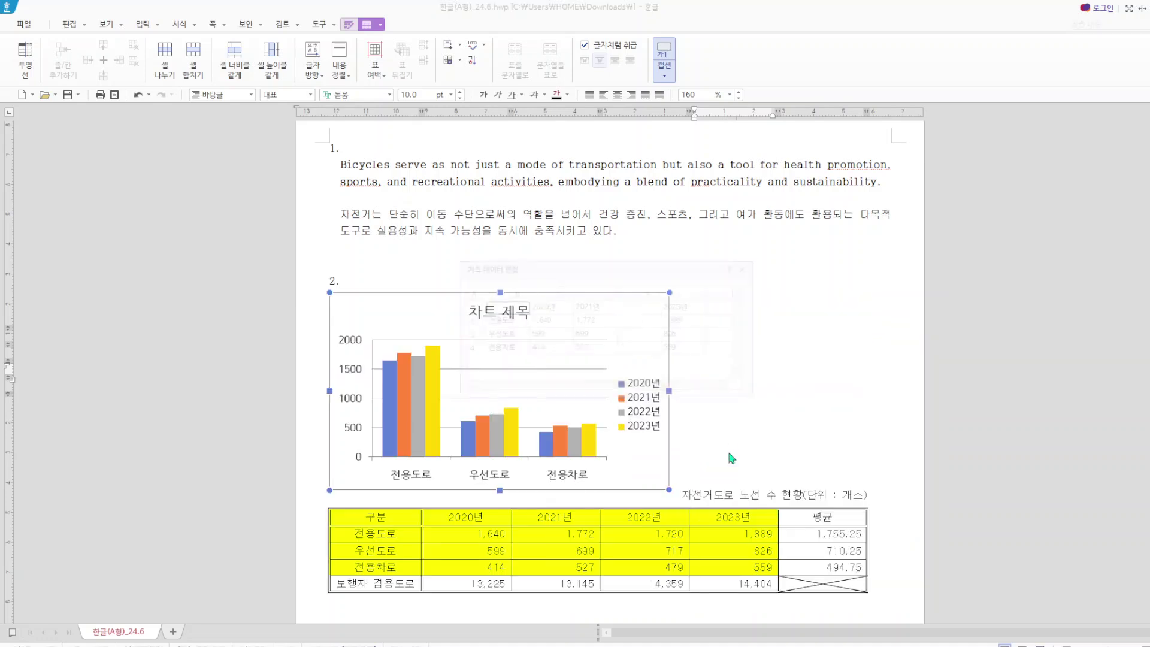
click(748, 267)
- Move the chart below the table and widen it to about the table's width
drag(670, 391, 857, 390)
drag(658, 377, 651, 456)
scroll(675, 484, down, 3)
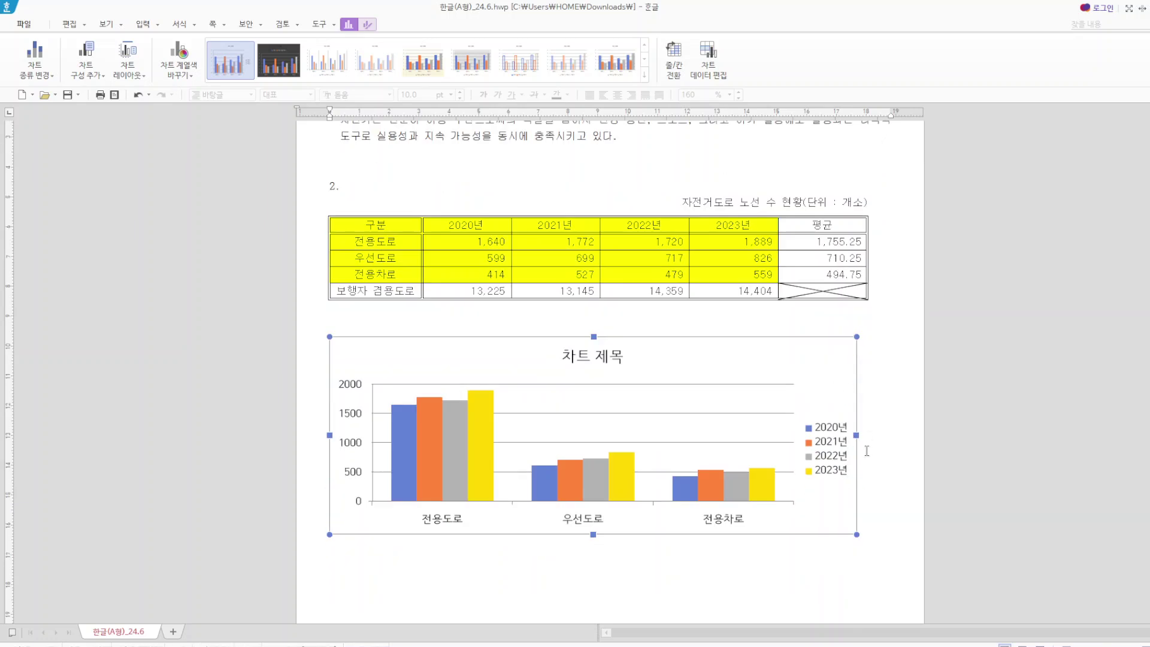
drag(857, 434, 875, 435)
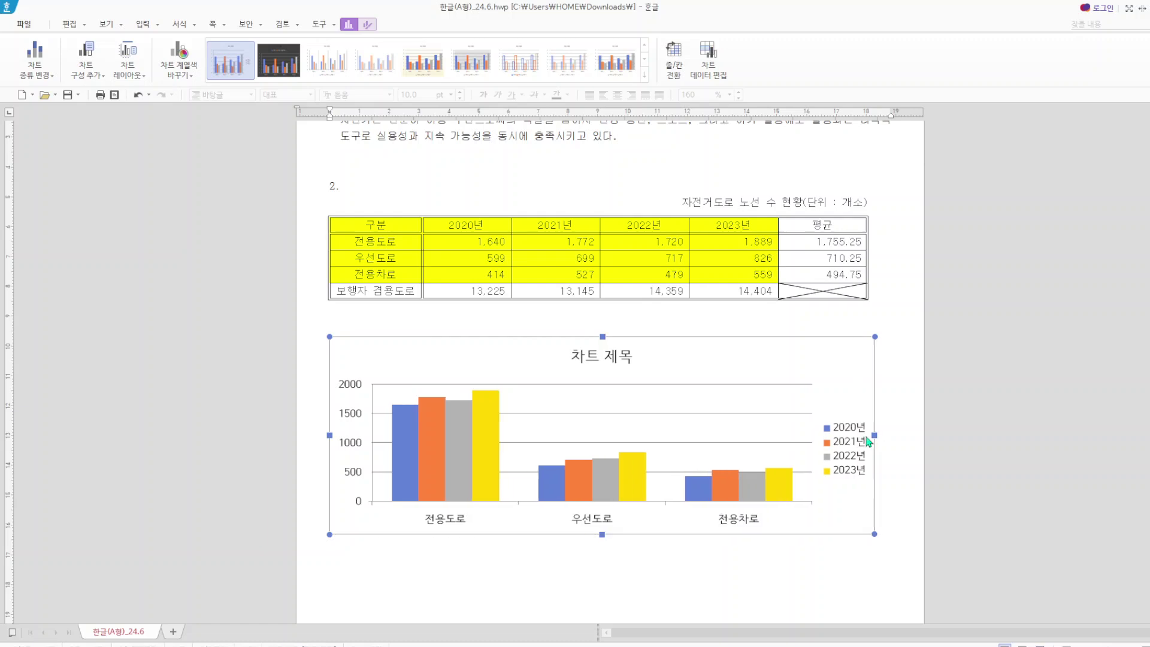
click(616, 363)
right_click(615, 361)
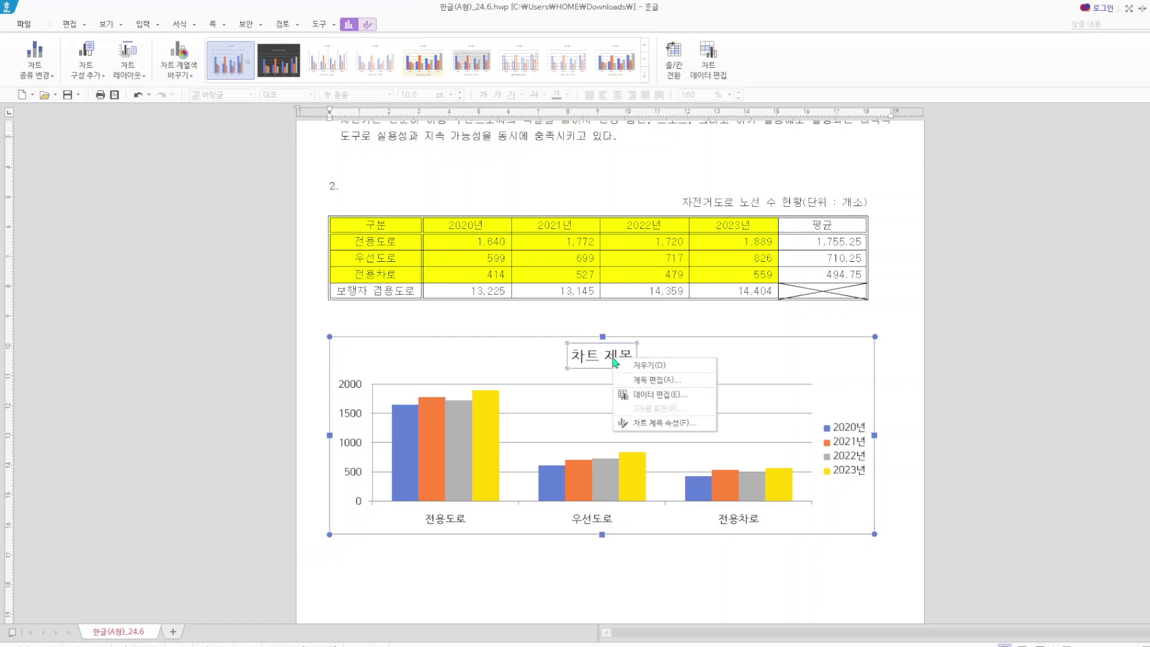
click(668, 396)
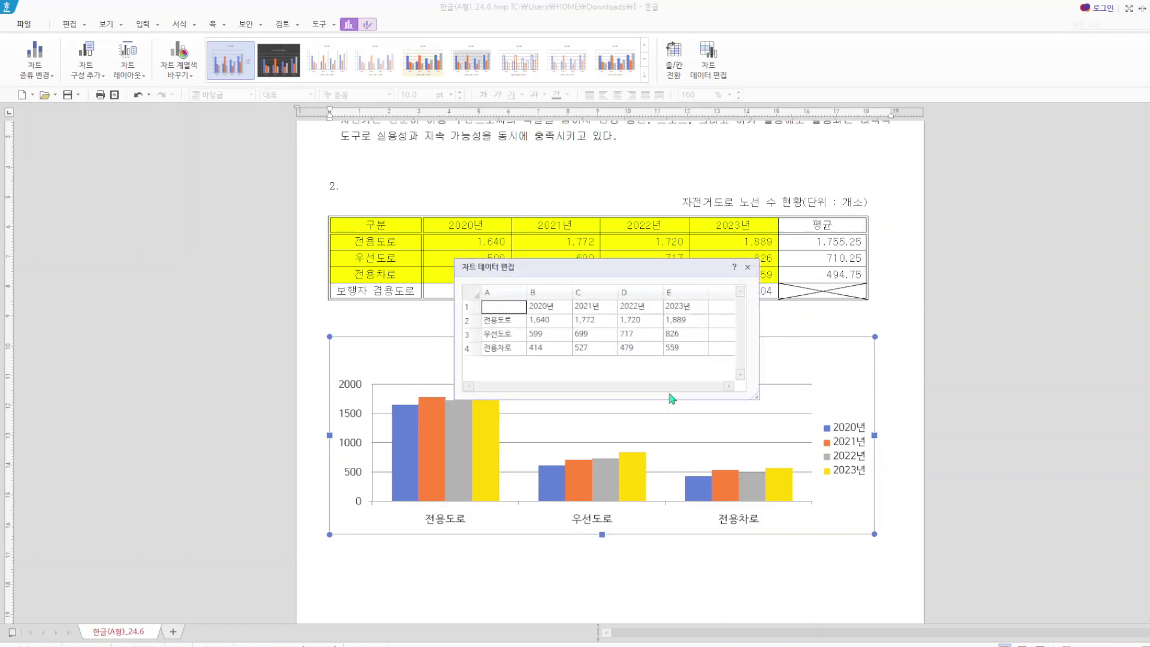
click(749, 268)
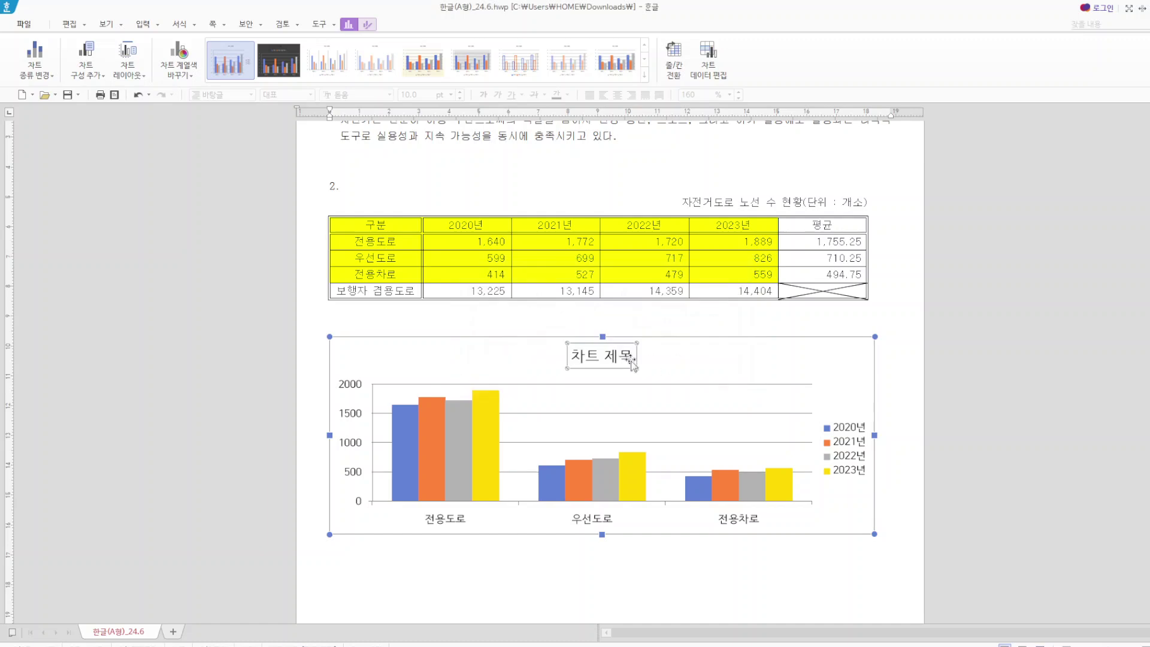
- Open the chart title for editing and change its text to "자전거도로 노선 수 현황"
right_click(596, 358)
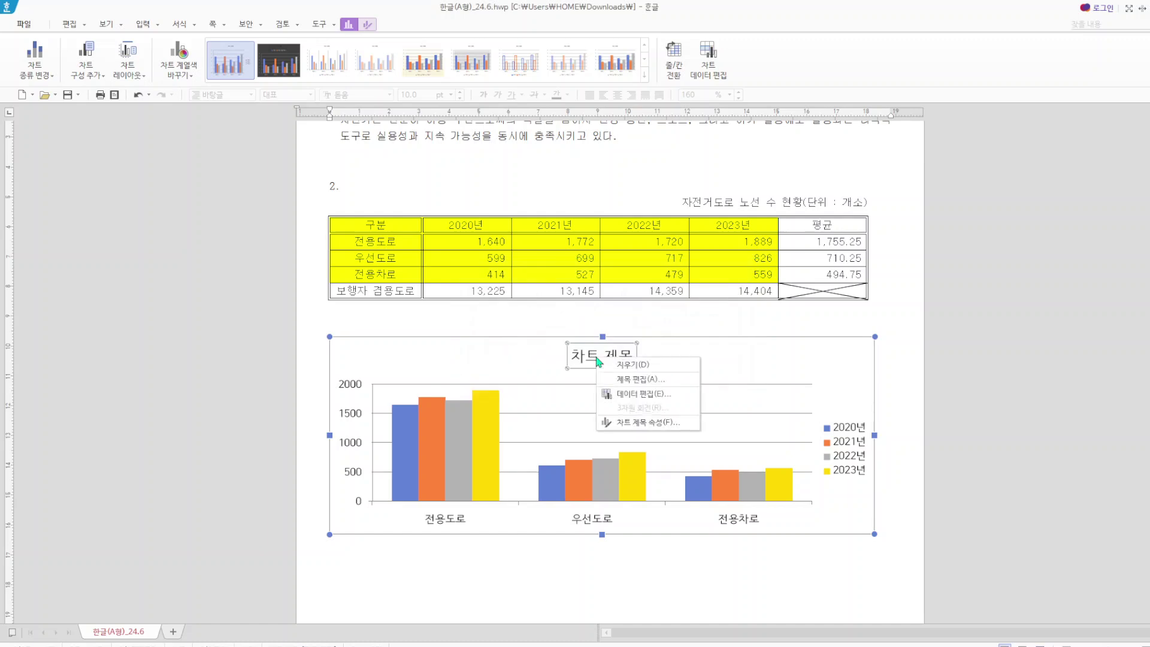
click(636, 384)
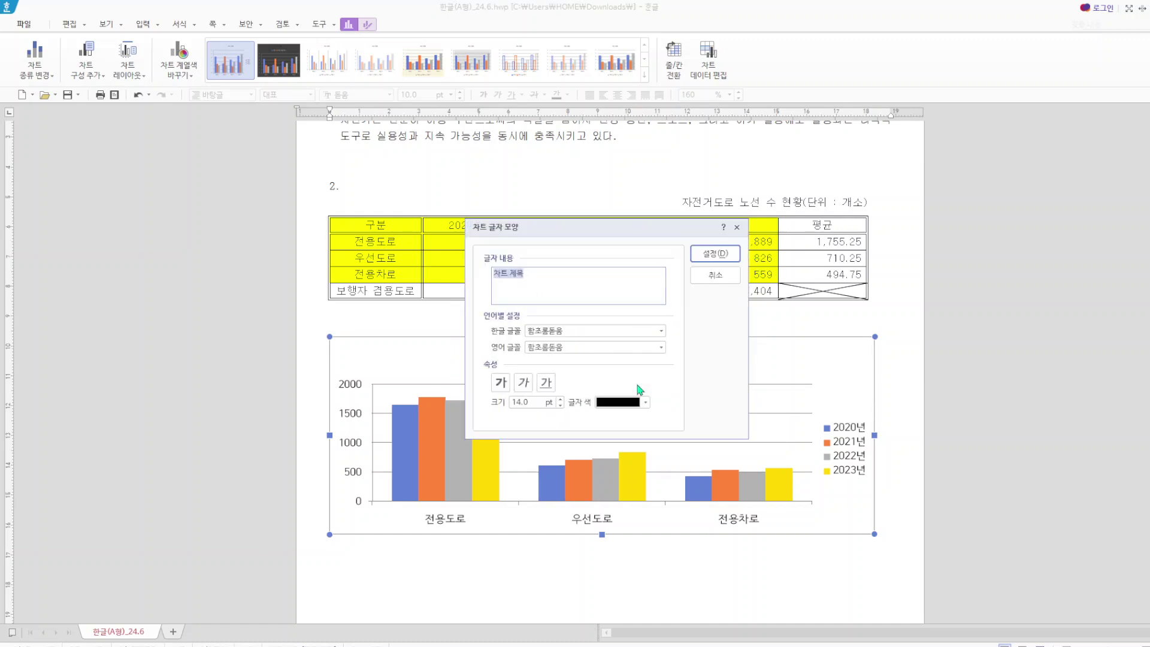
text(ㅔ)
key(BackSpace)
text(자전거도로 노선 수 ㅎ)
- Set both the Korean and English fonts of the chart title to 굴림
click(661, 331)
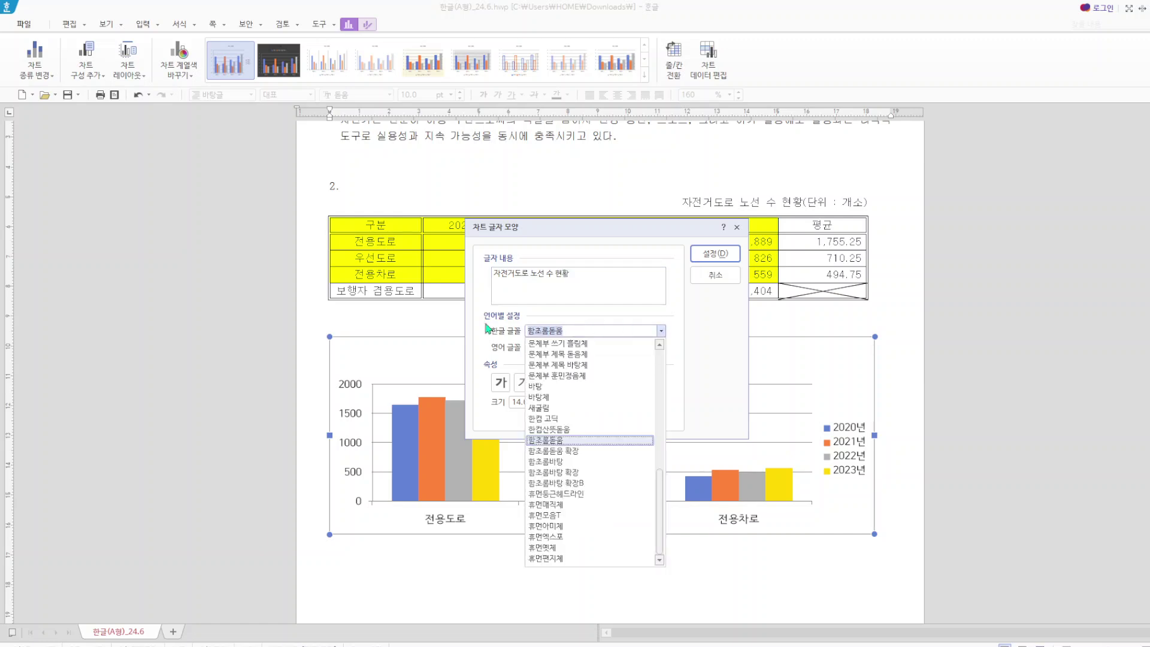
text(글)
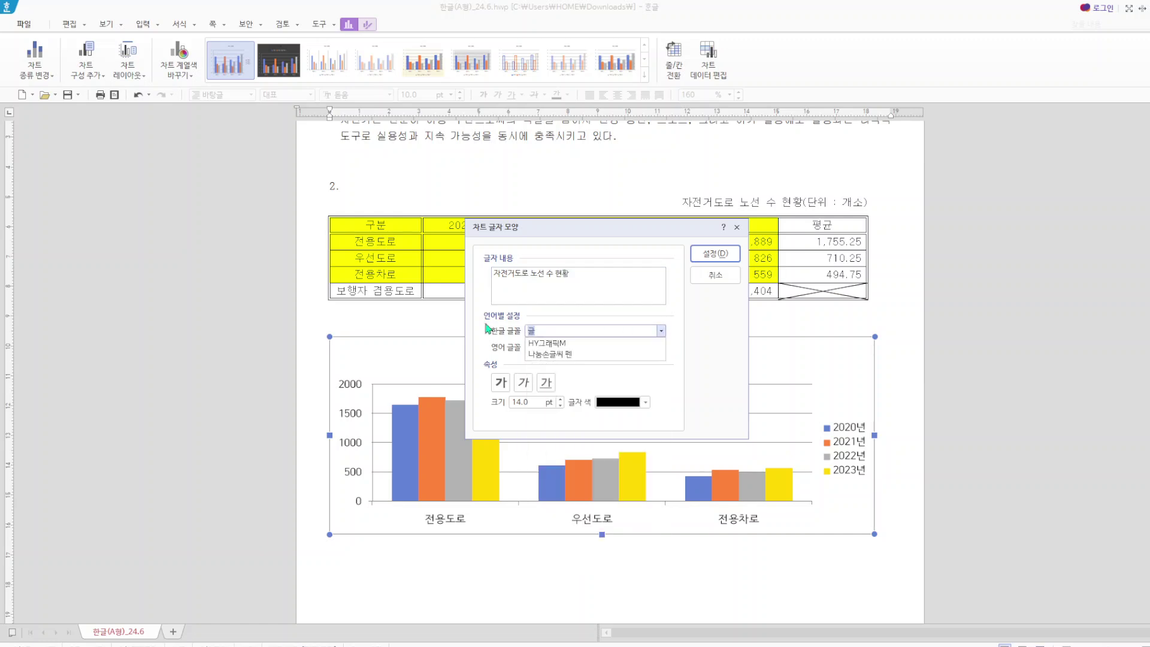
key(BackSpace)
key(BackSpace)
text(ㅜㄹ)
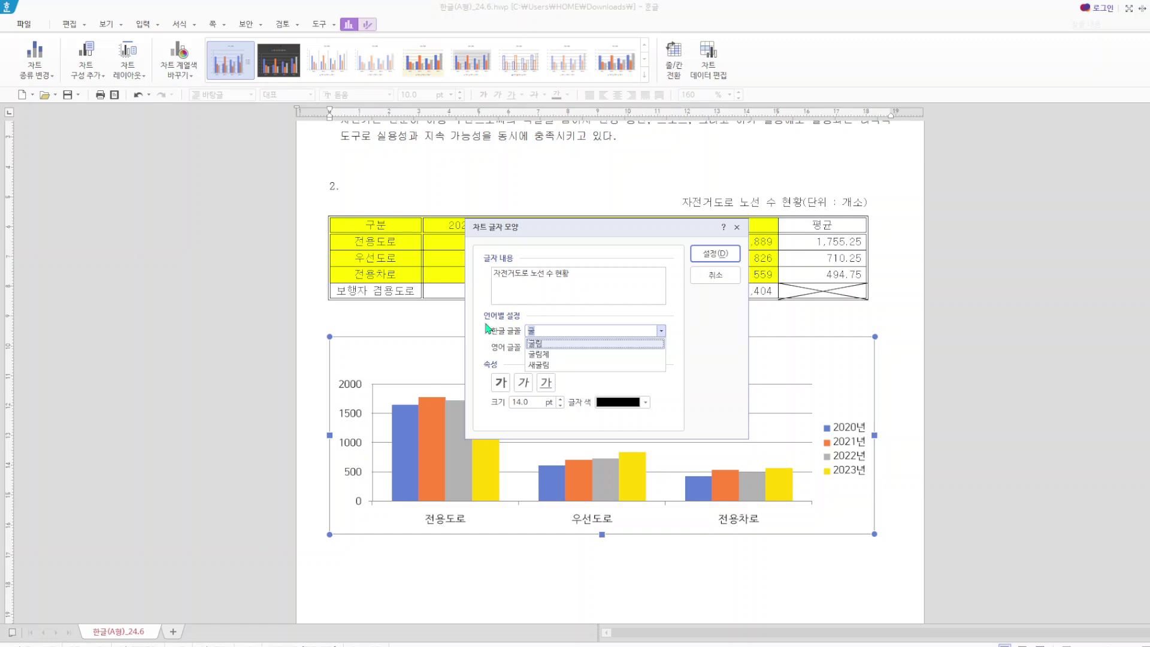
key(Return)
key(Tab)
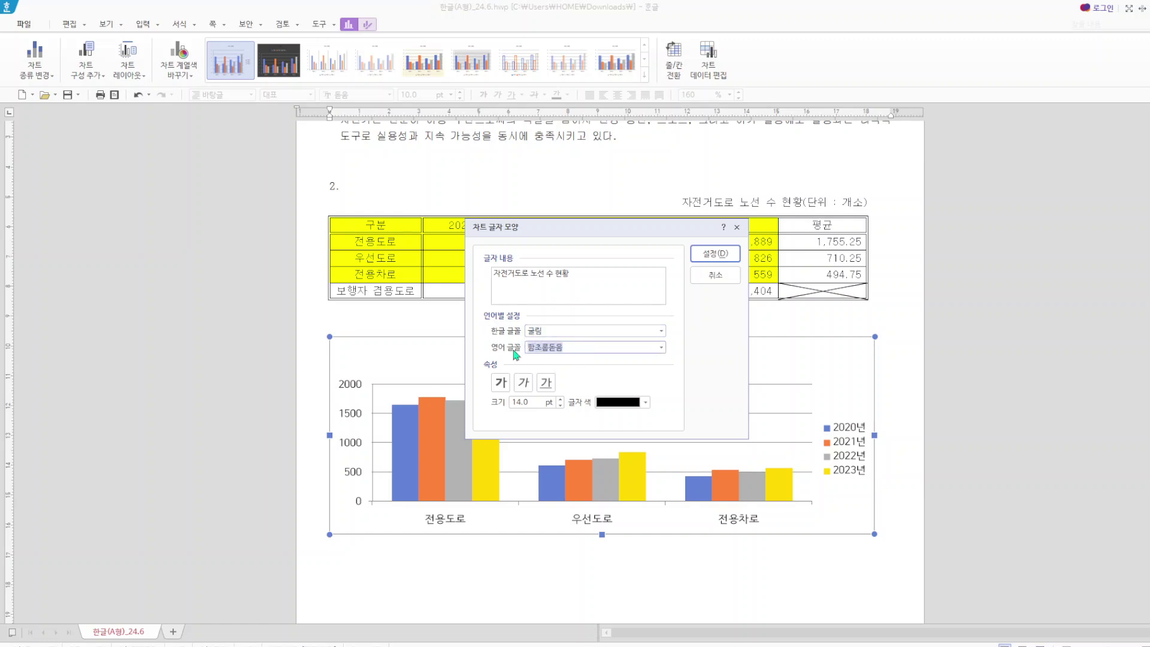
text(굴)
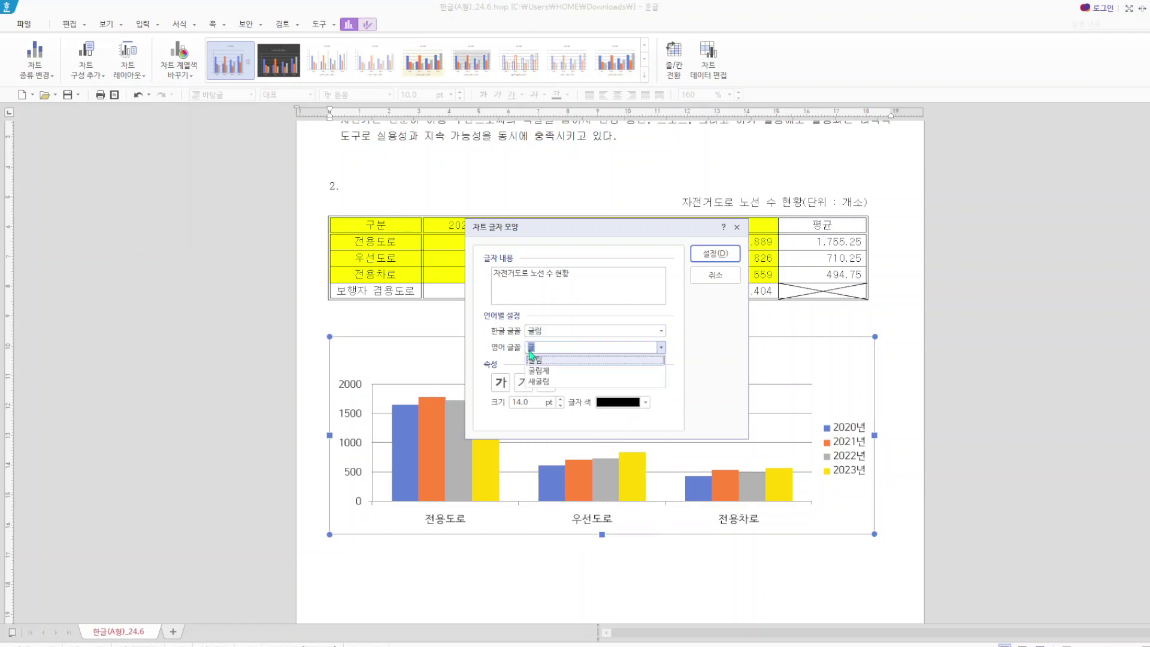
key(Return)
- Make the chart title bold, reduce its font size, and apply the text formatting
click(501, 382)
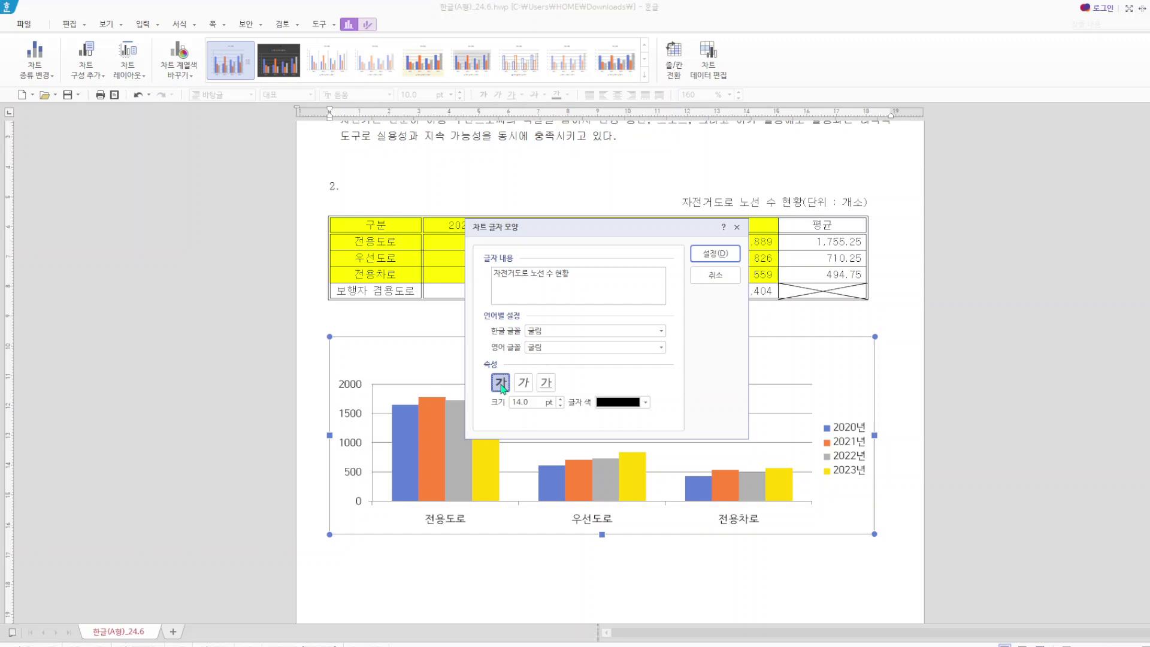
click(548, 402)
click(559, 414)
click(560, 405)
click(725, 255)
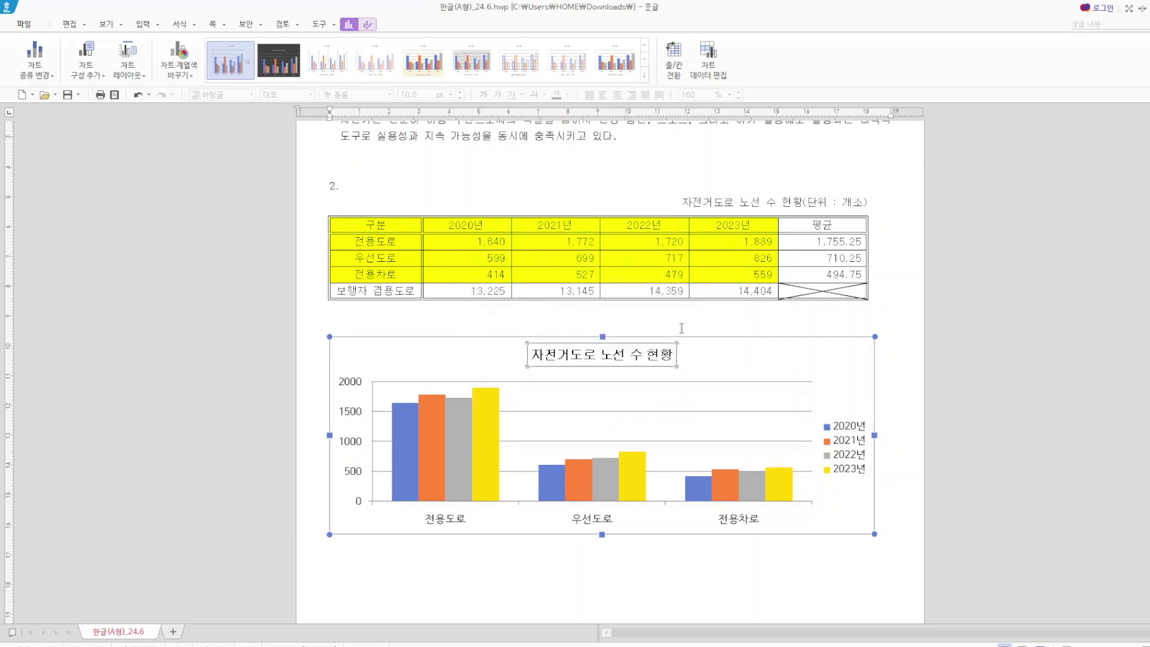
- Give the chart title box a black outline and the first outer shadow preset
right_click(651, 358)
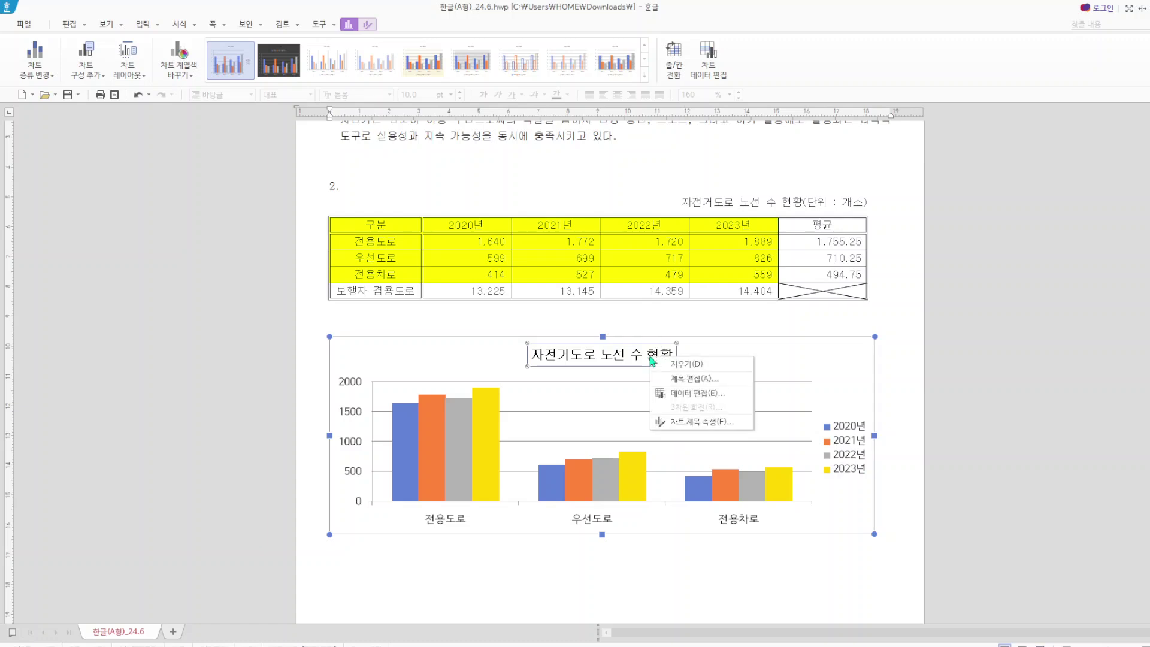
click(688, 423)
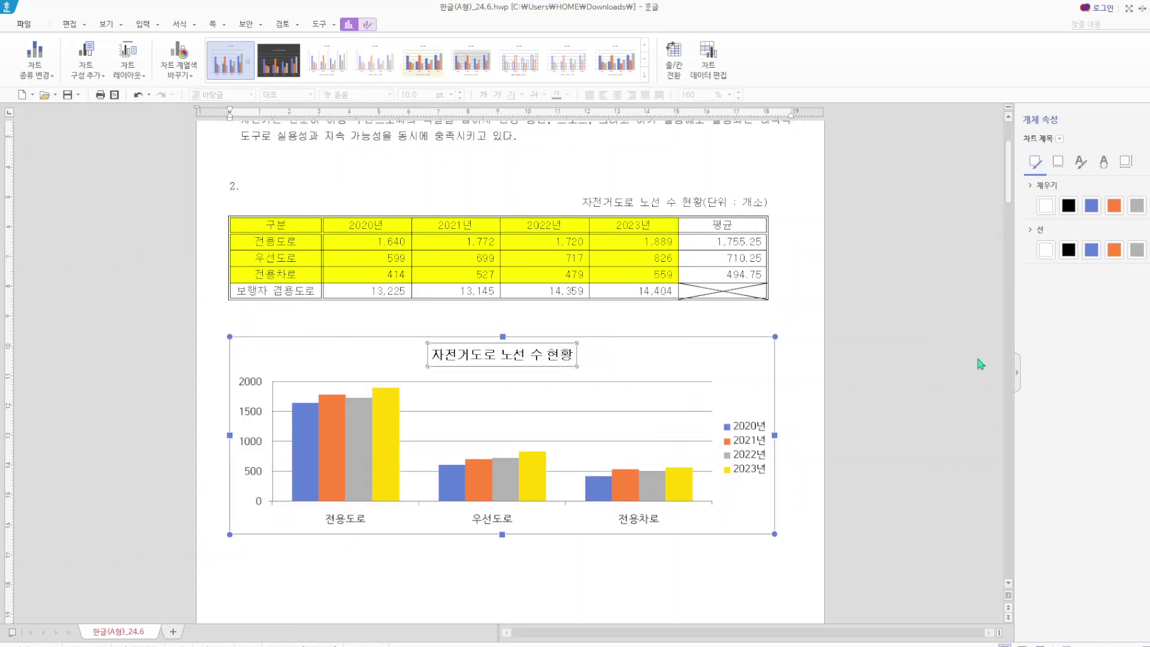
click(1070, 252)
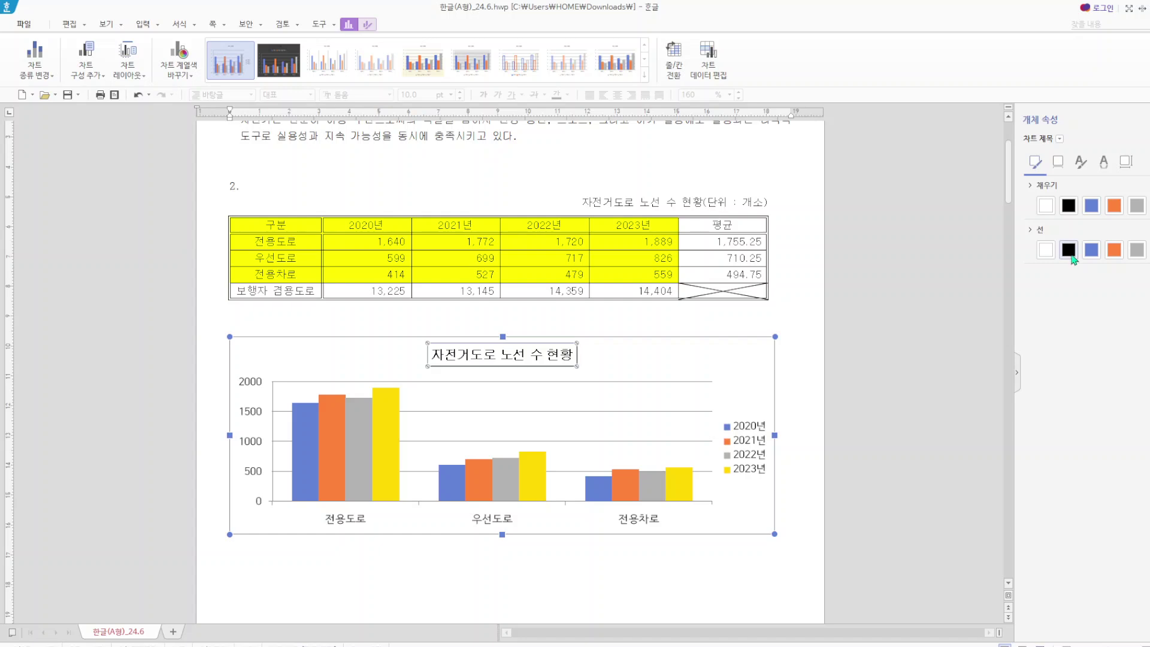
click(1058, 168)
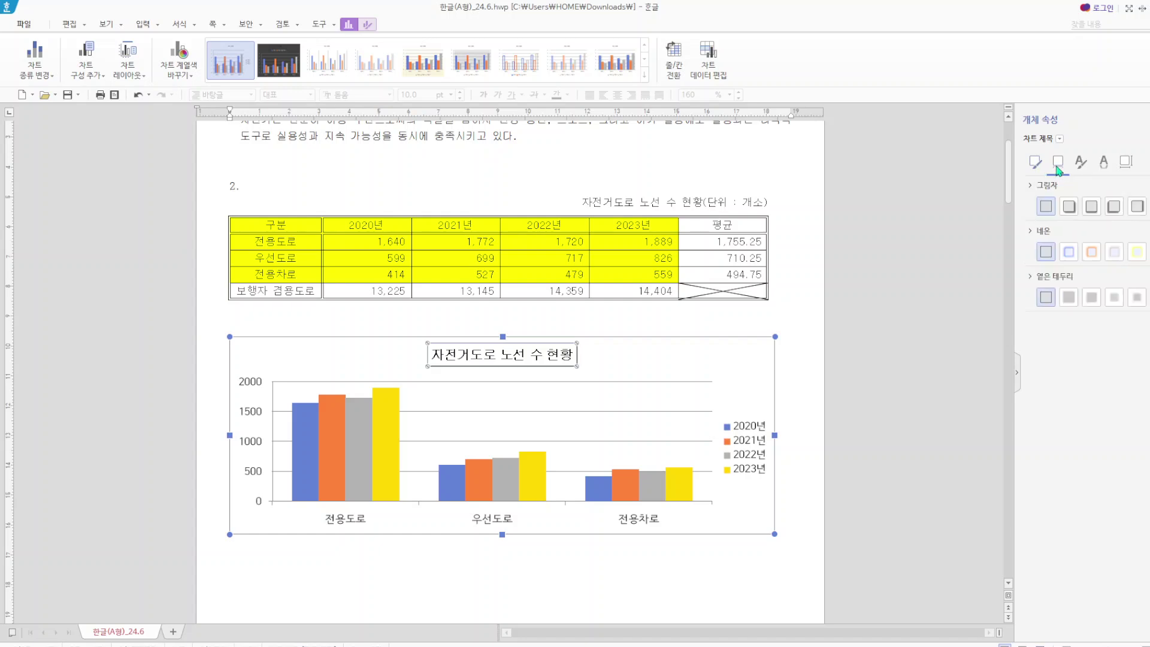
click(1073, 210)
click(1127, 163)
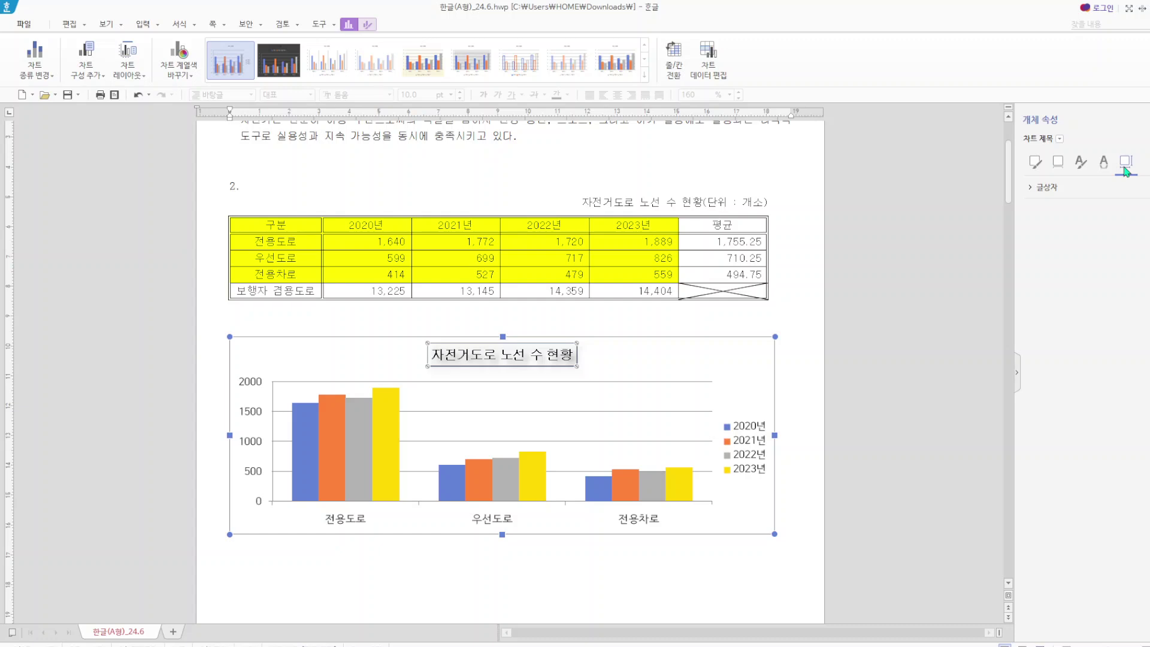
click(1046, 188)
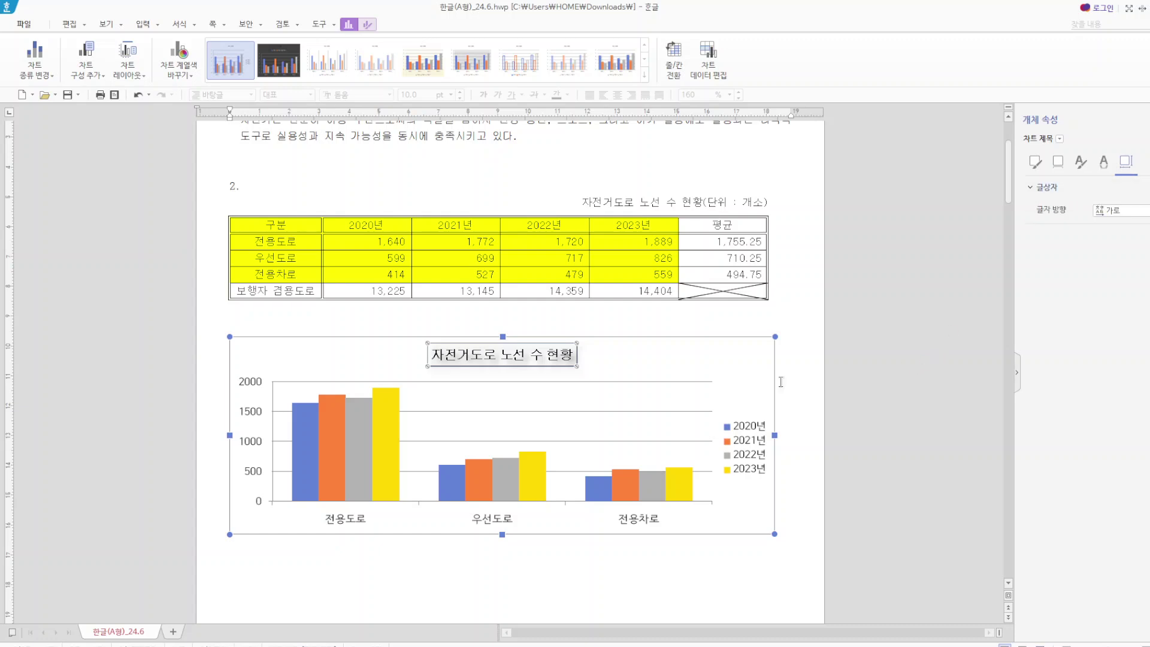
click(808, 393)
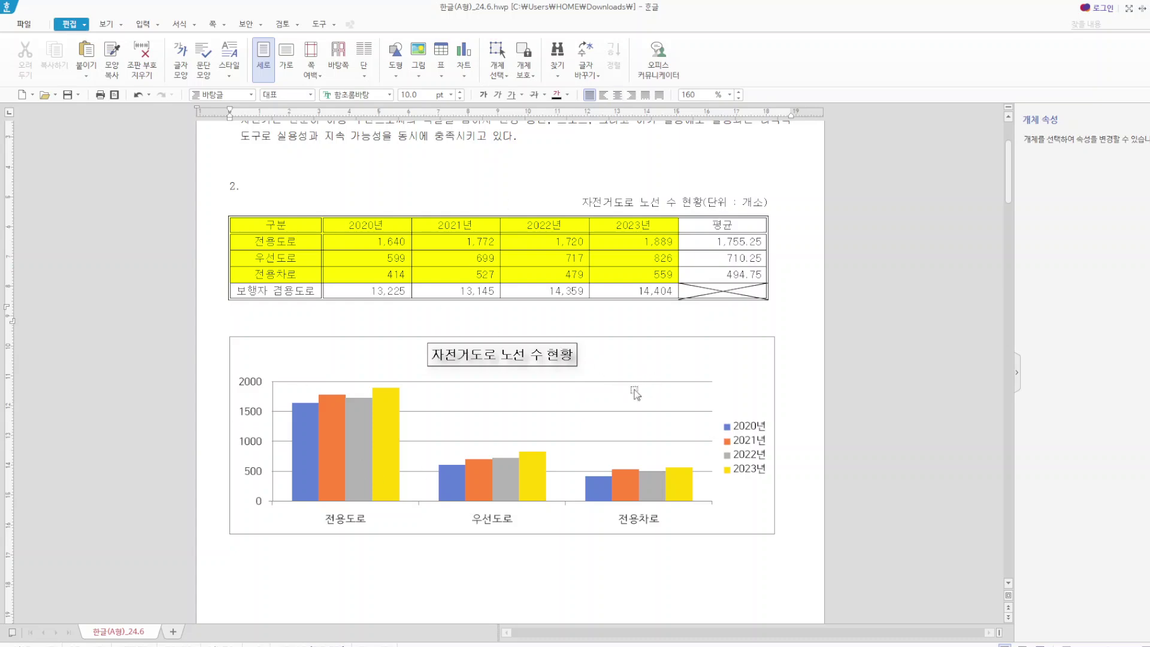
- Delete the value axis major gridlines from the chart
click(658, 383)
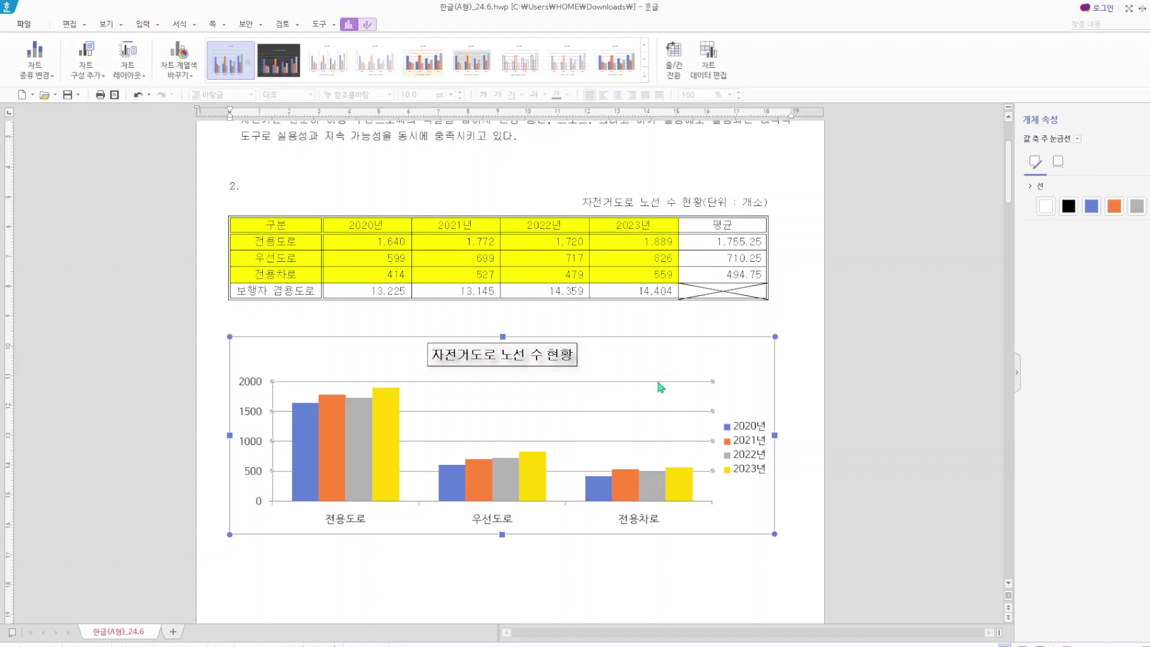
right_click(659, 387)
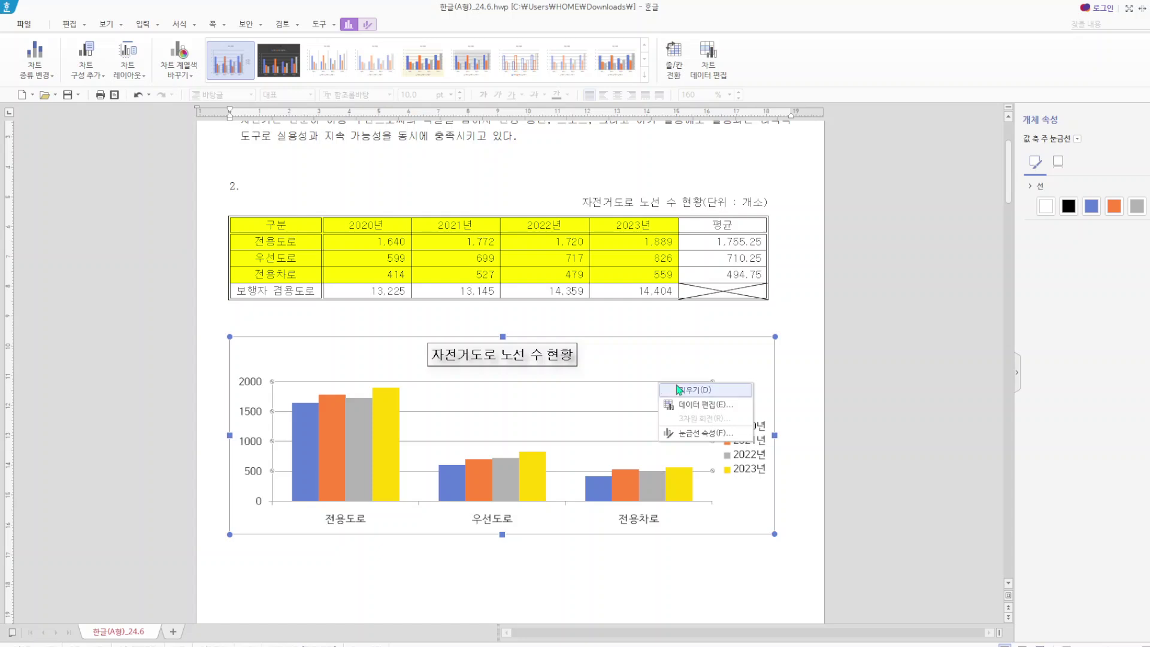
click(683, 390)
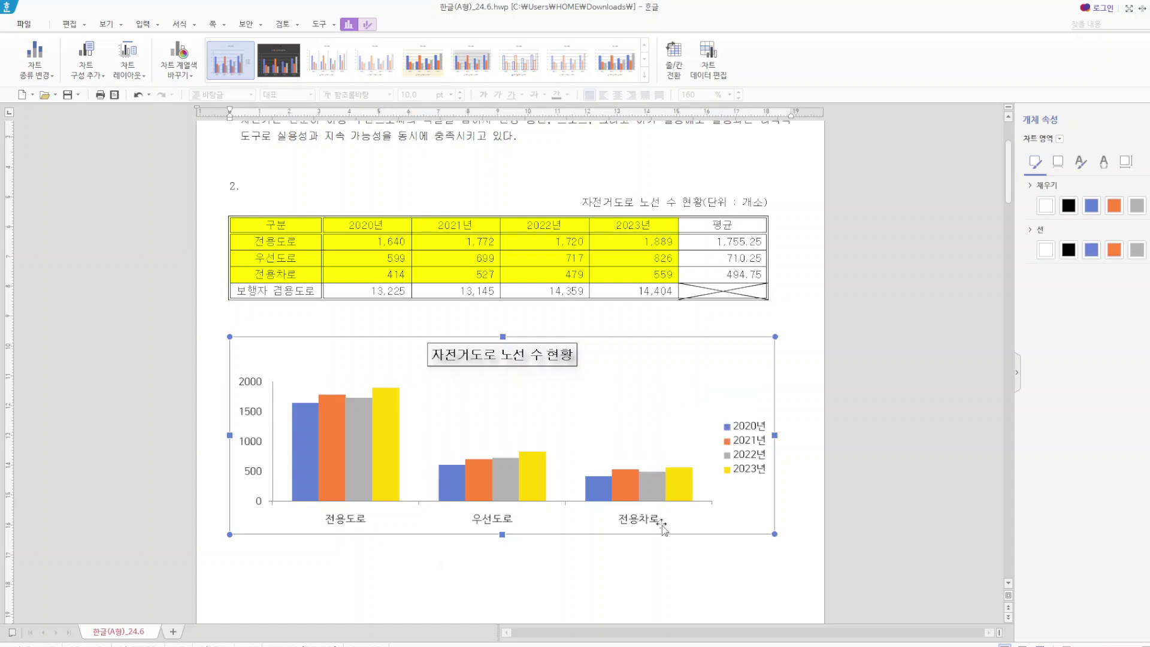
- Set the chart legend's Korean and English fonts to 굴림 and give the legend a black outline
click(741, 459)
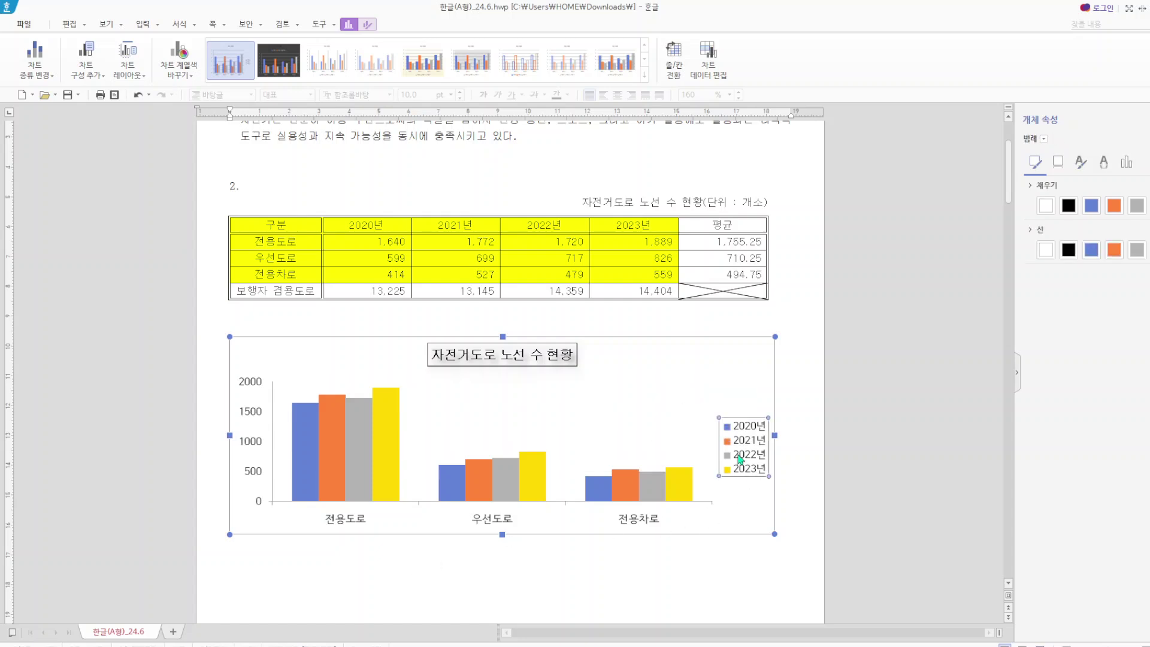
right_click(740, 459)
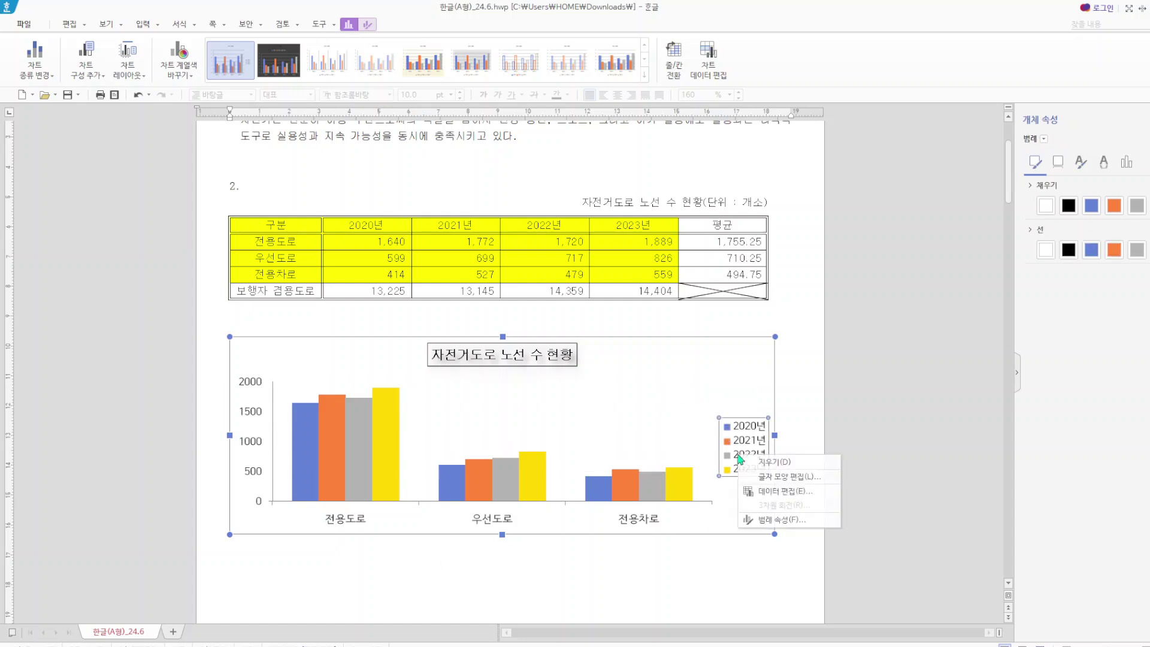
click(778, 479)
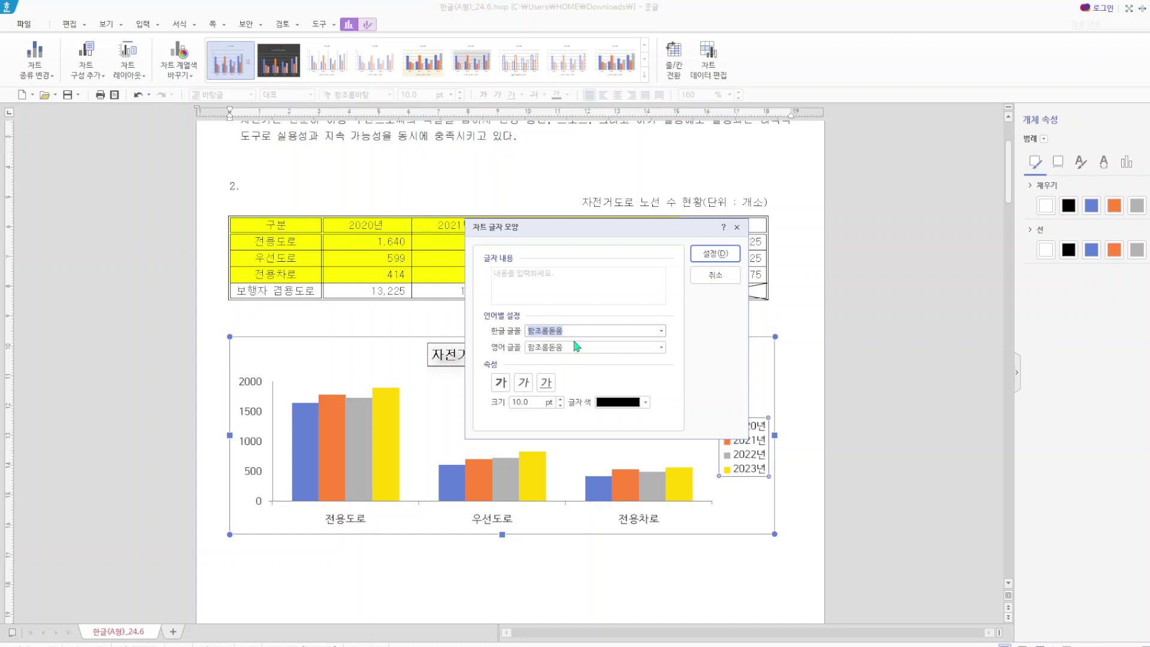
text(굴)
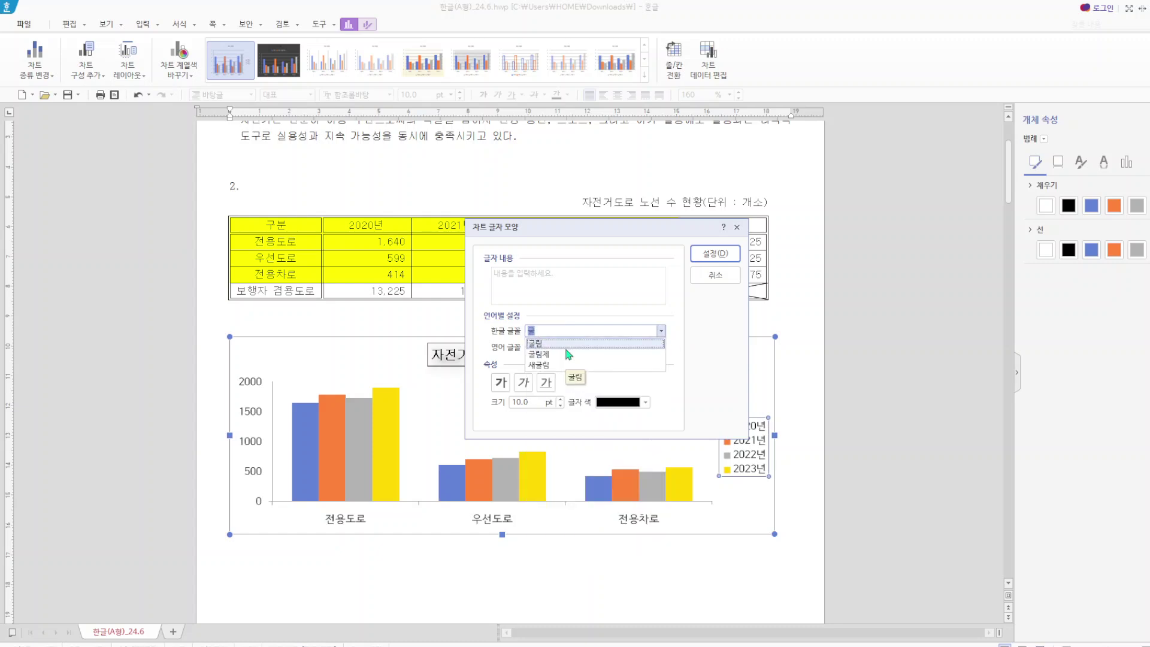
click(561, 344)
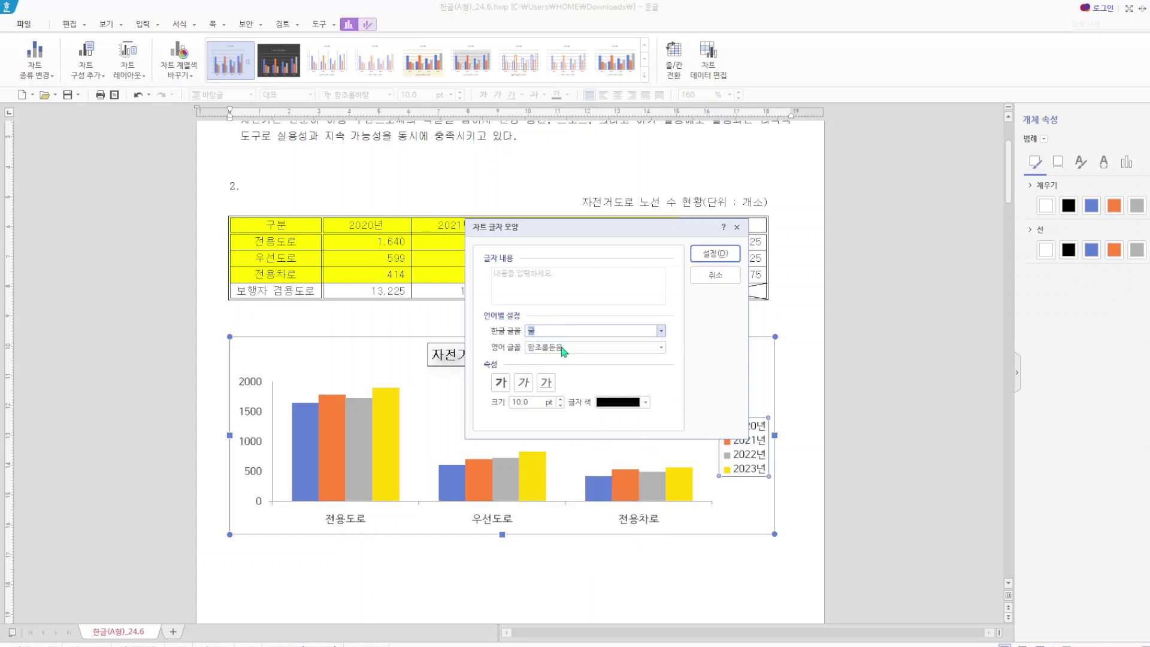
click(528, 347)
text(굴)
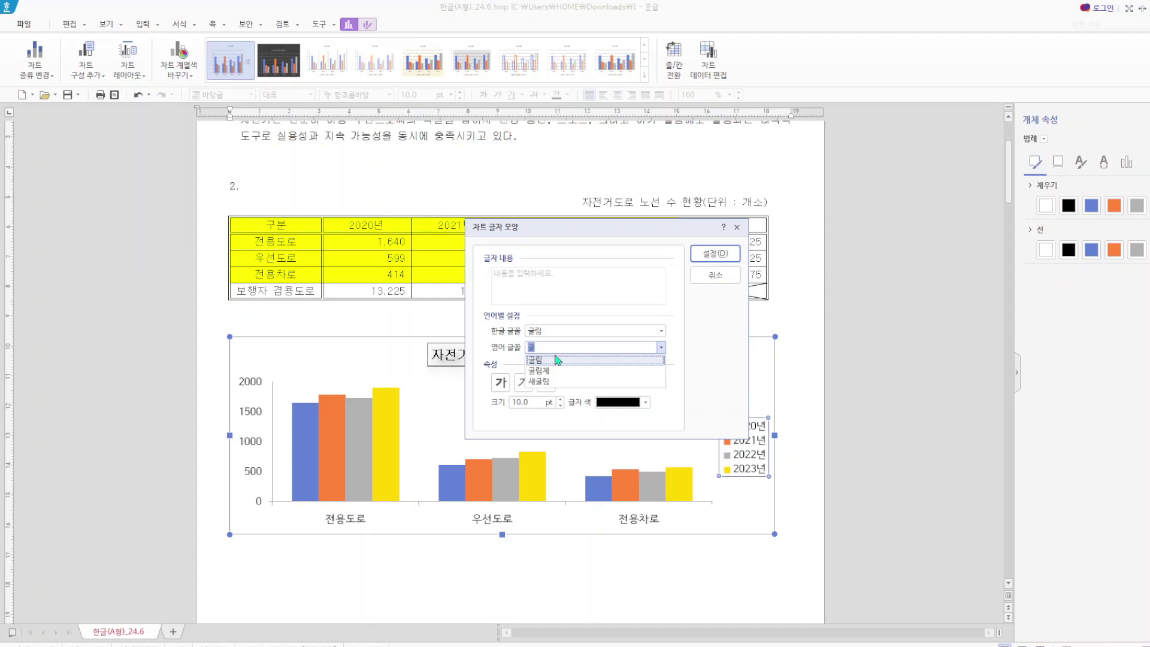
click(558, 359)
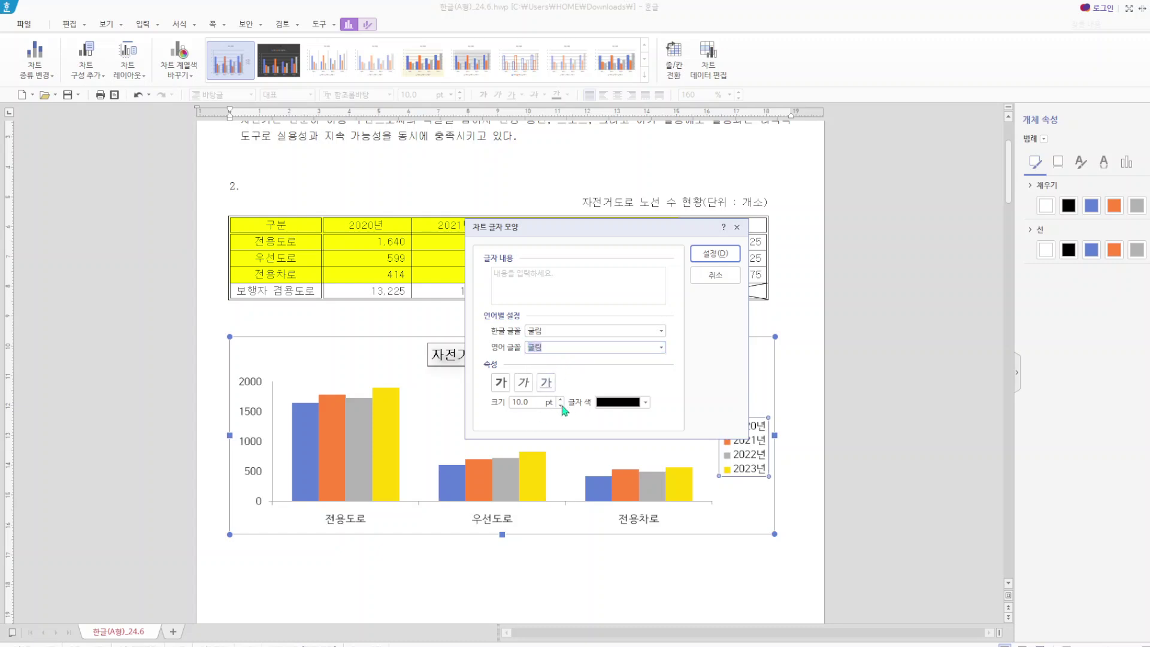
click(728, 254)
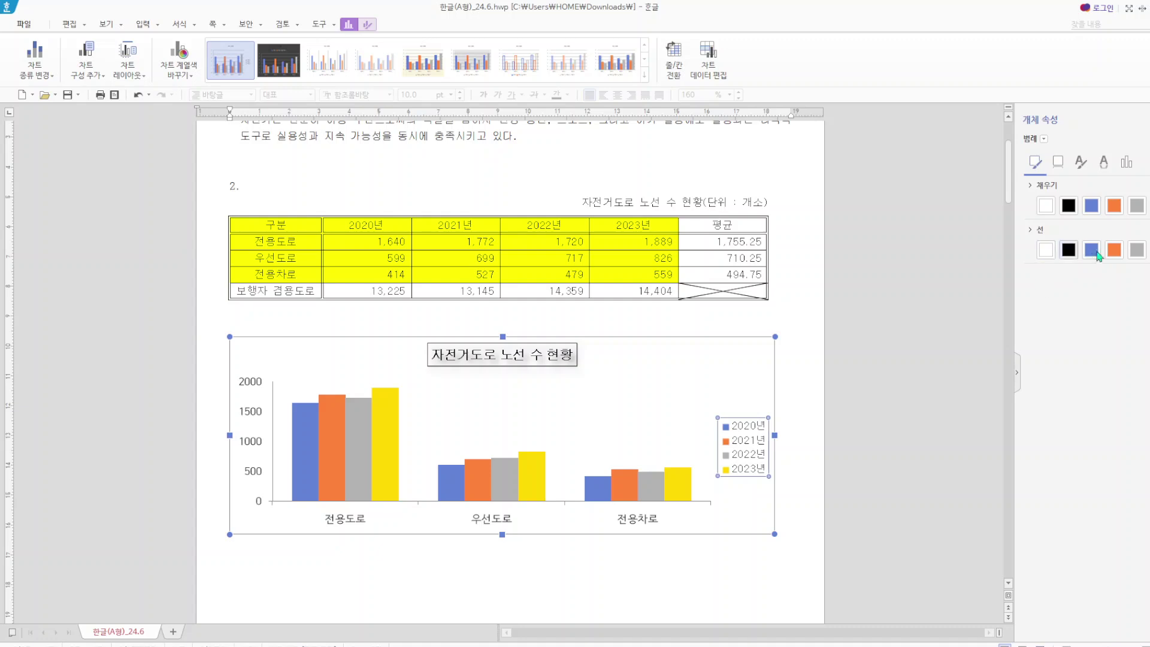
click(816, 427)
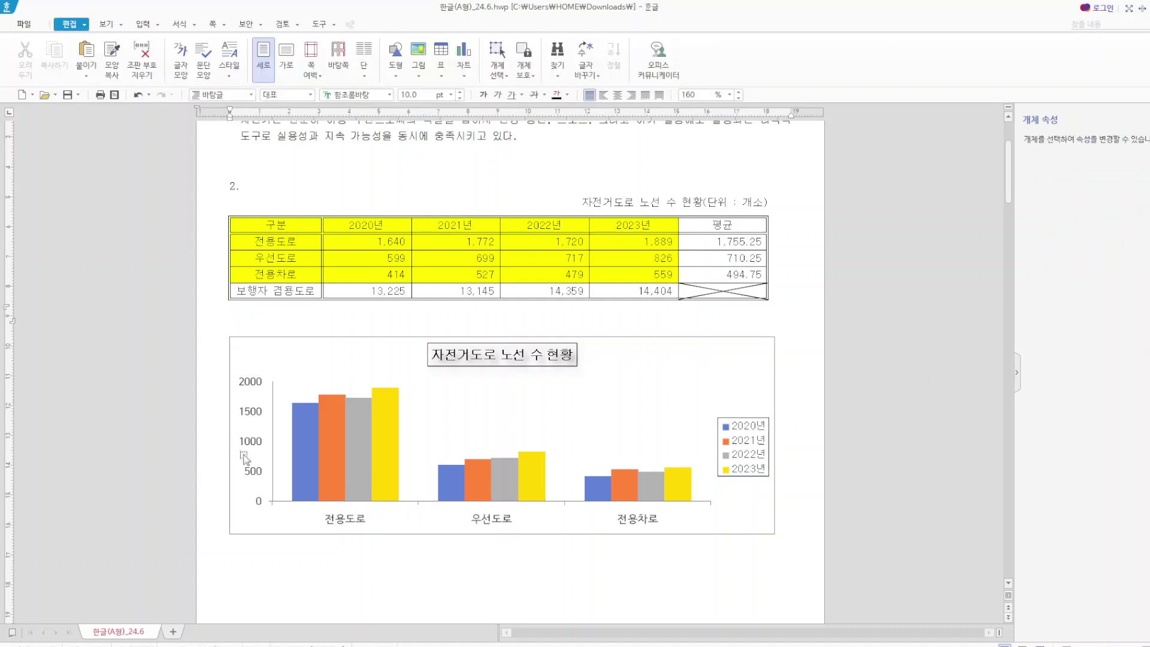
- Add a title to the chart's vertical value axis
click(395, 372)
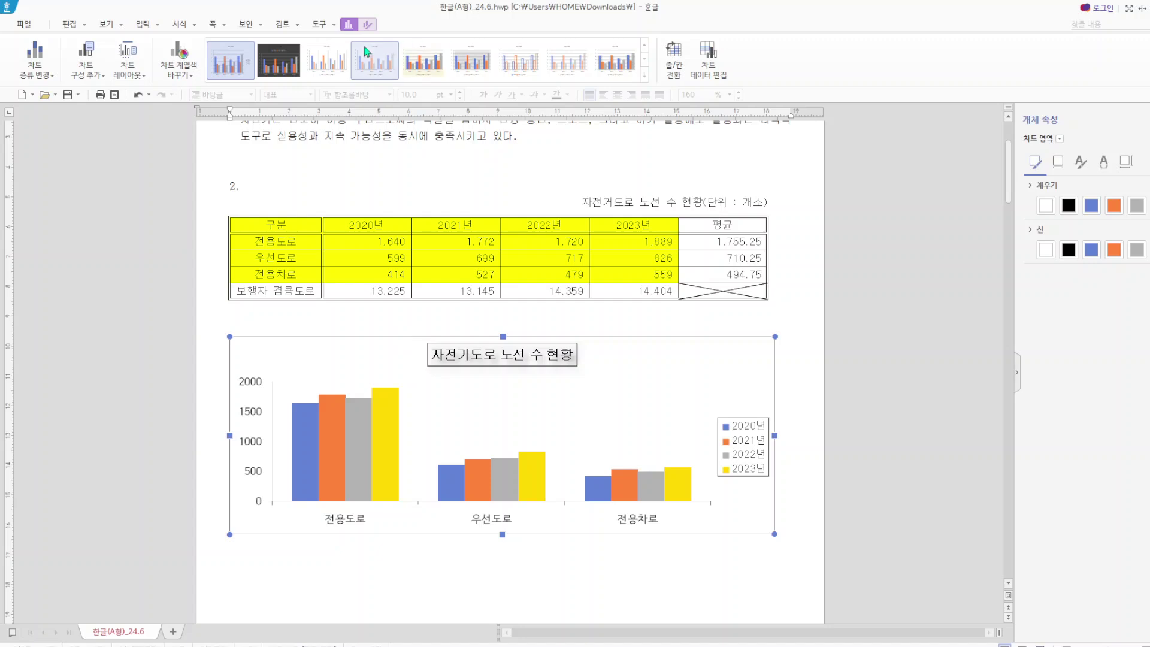
click(36, 67)
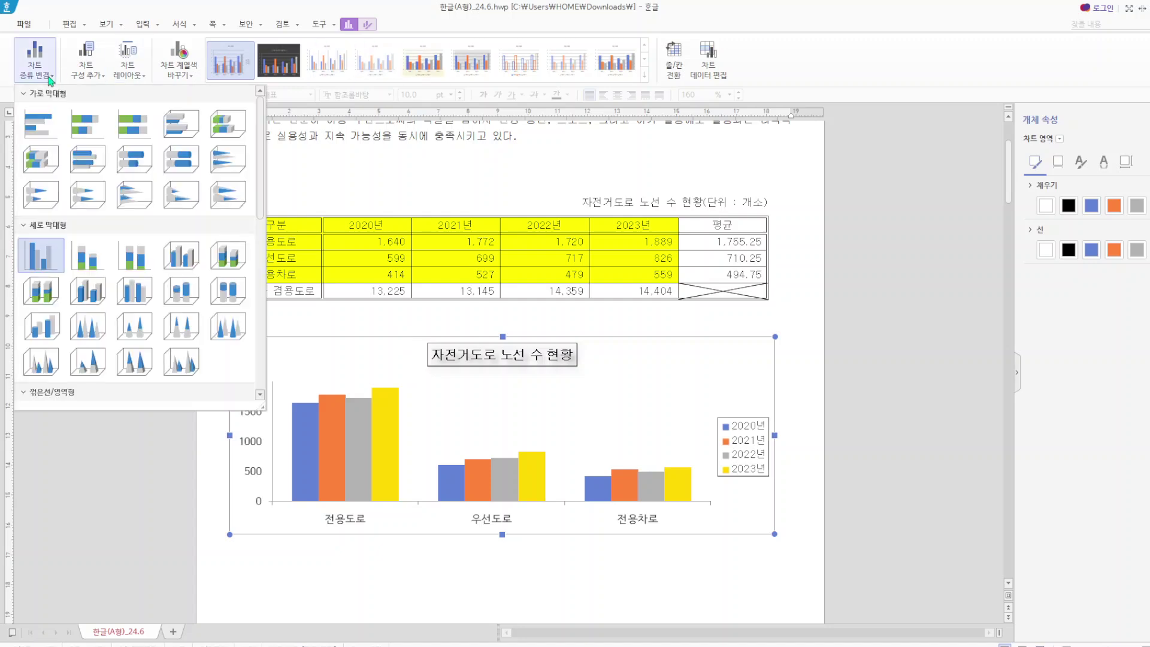
click(93, 78)
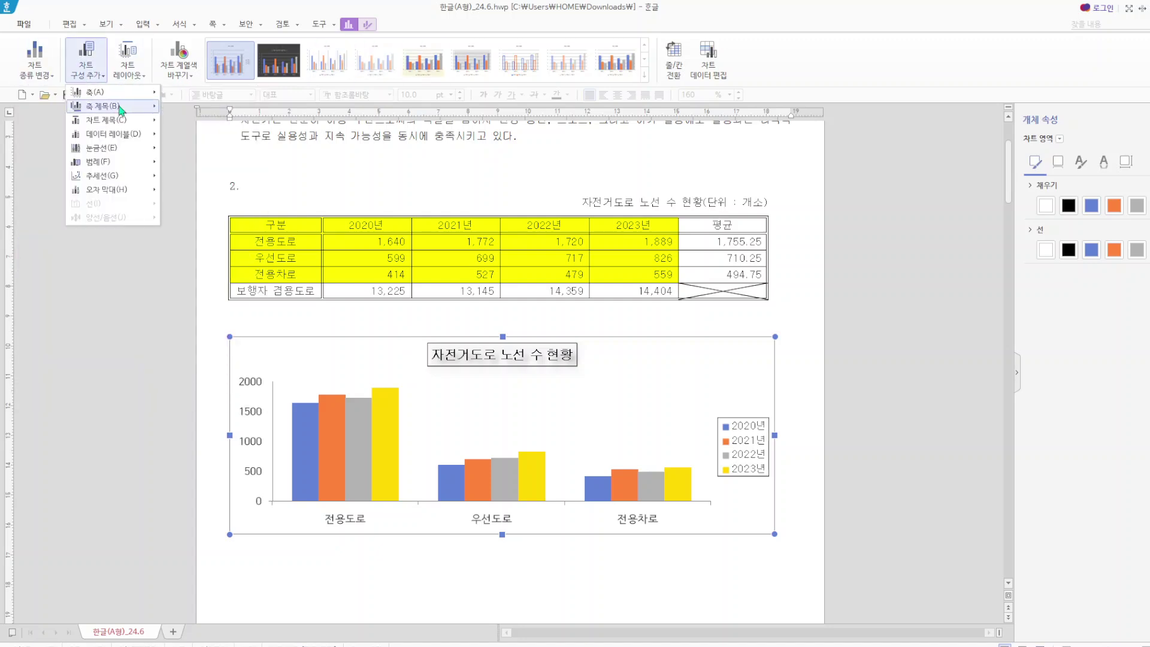
click(210, 130)
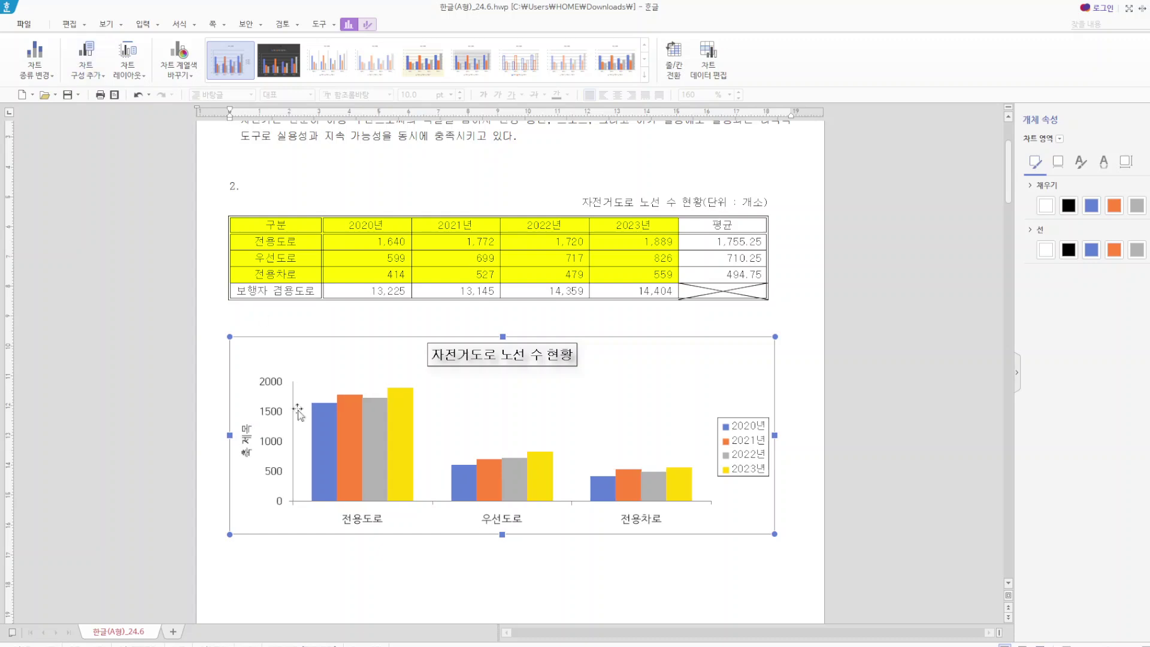
- Replace the vertical value axis title's text with "(단위 : 개소)"
right_click(249, 446)
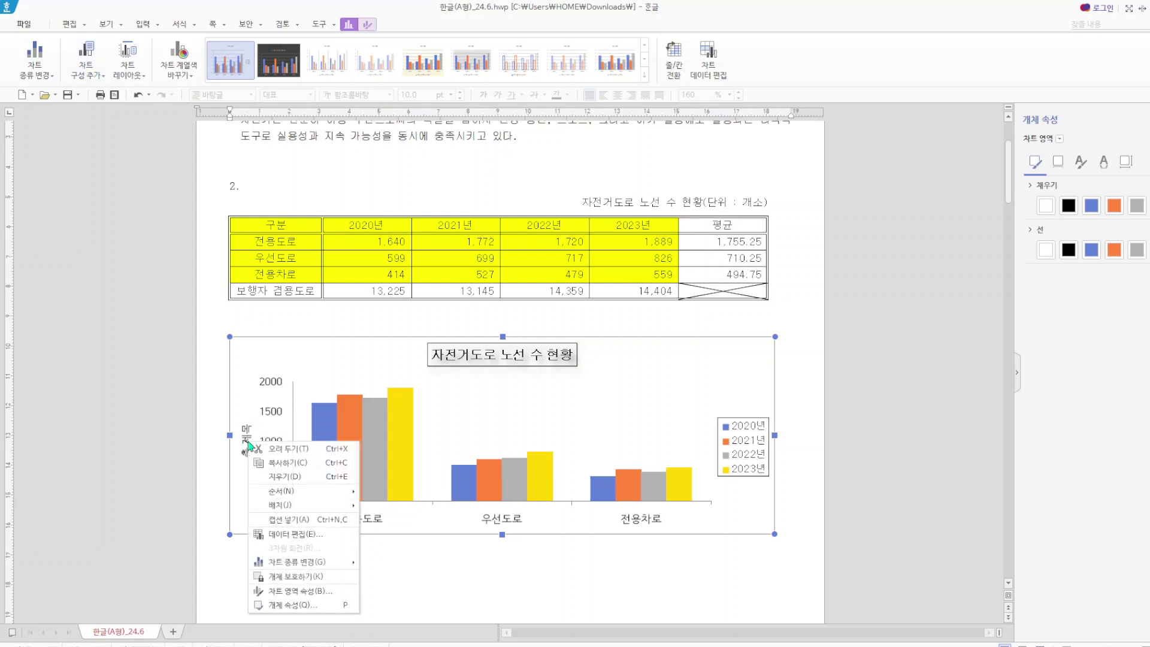
click(249, 443)
right_click(249, 446)
click(251, 448)
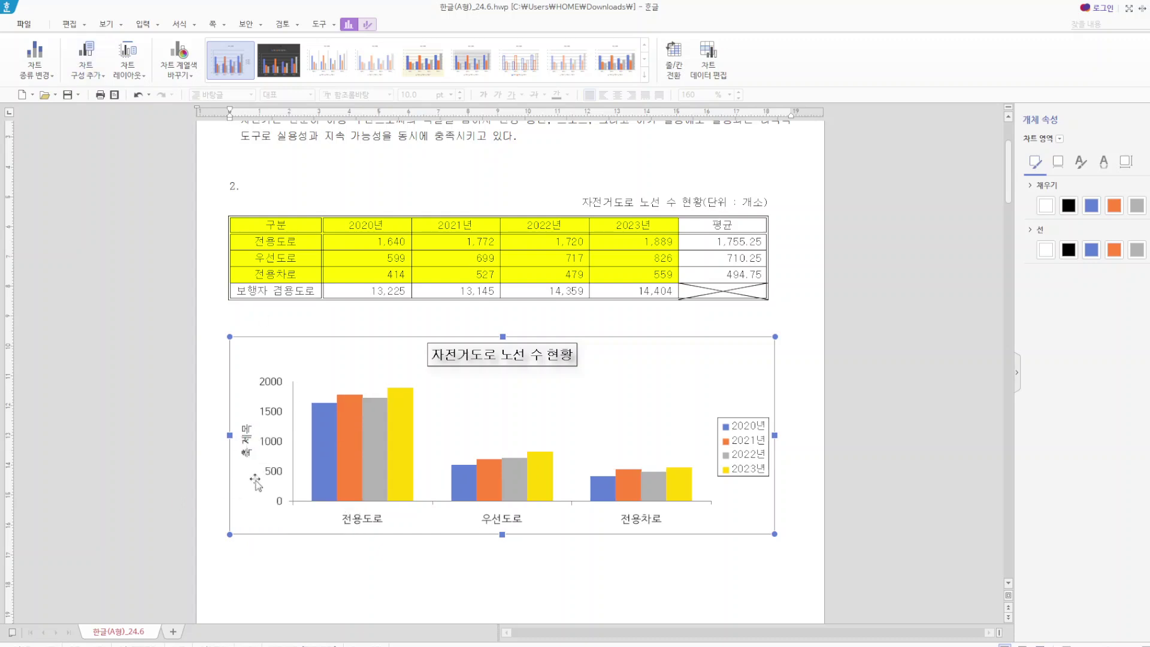
click(252, 451)
right_click(252, 453)
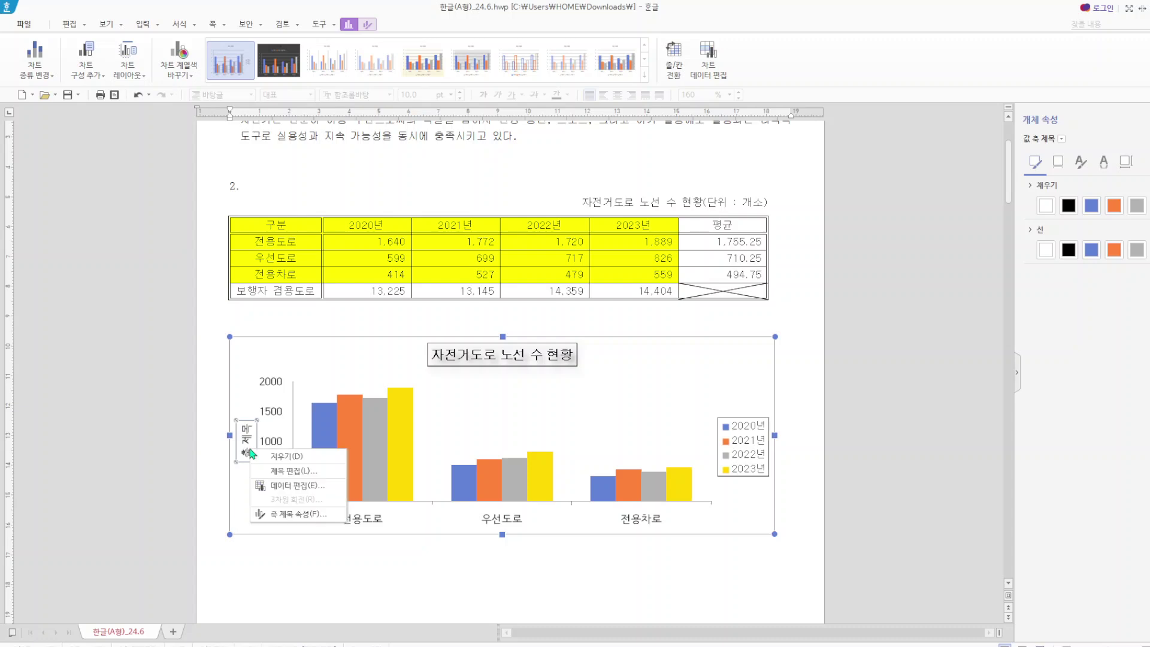
click(291, 471)
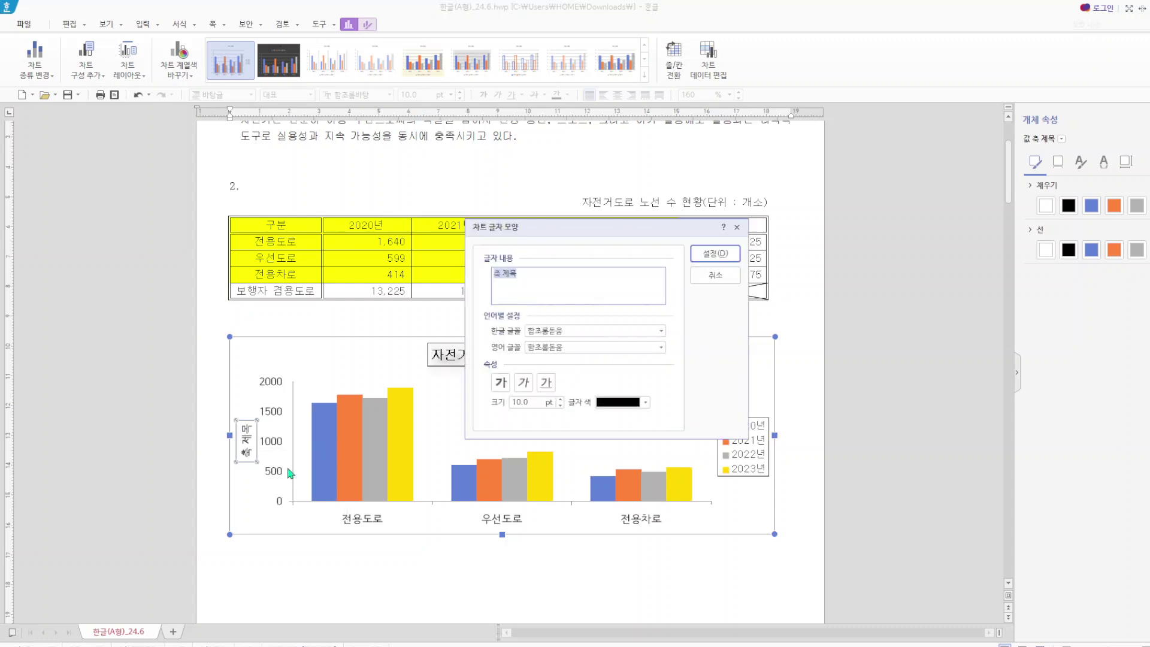
key(BackSpace)
text((단위 : 개소))
- Set the value axis title's Korean and English fonts to 굴림 and apply the text settings
click(586, 331)
key(shift+Home)
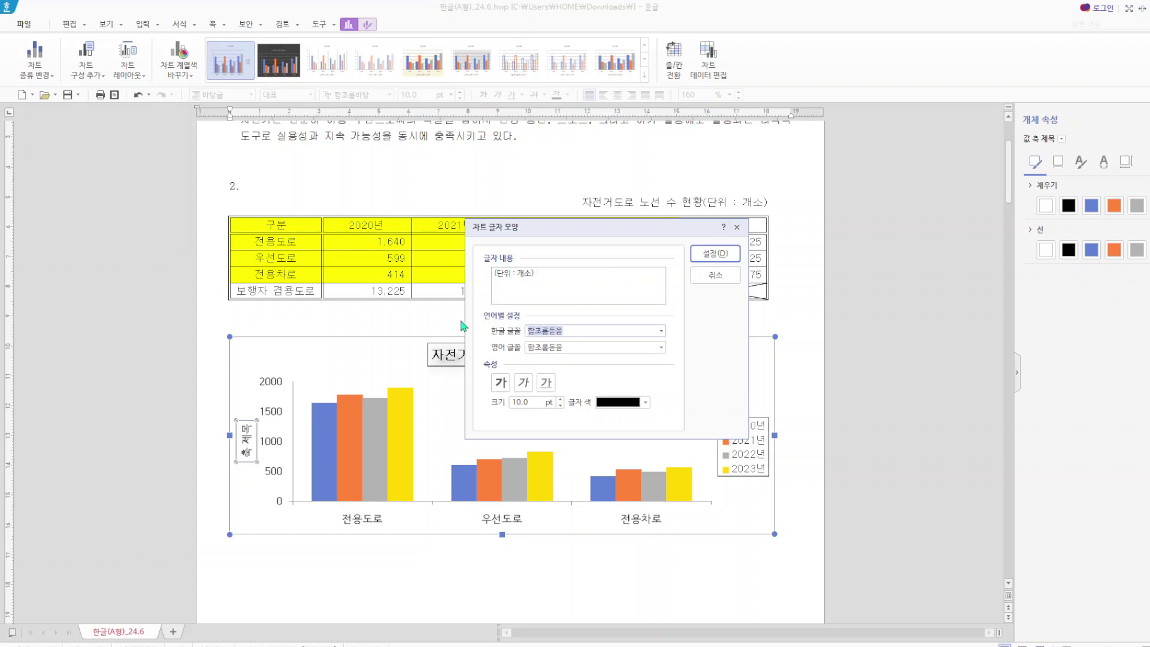
key(BackSpace)
text(굴)
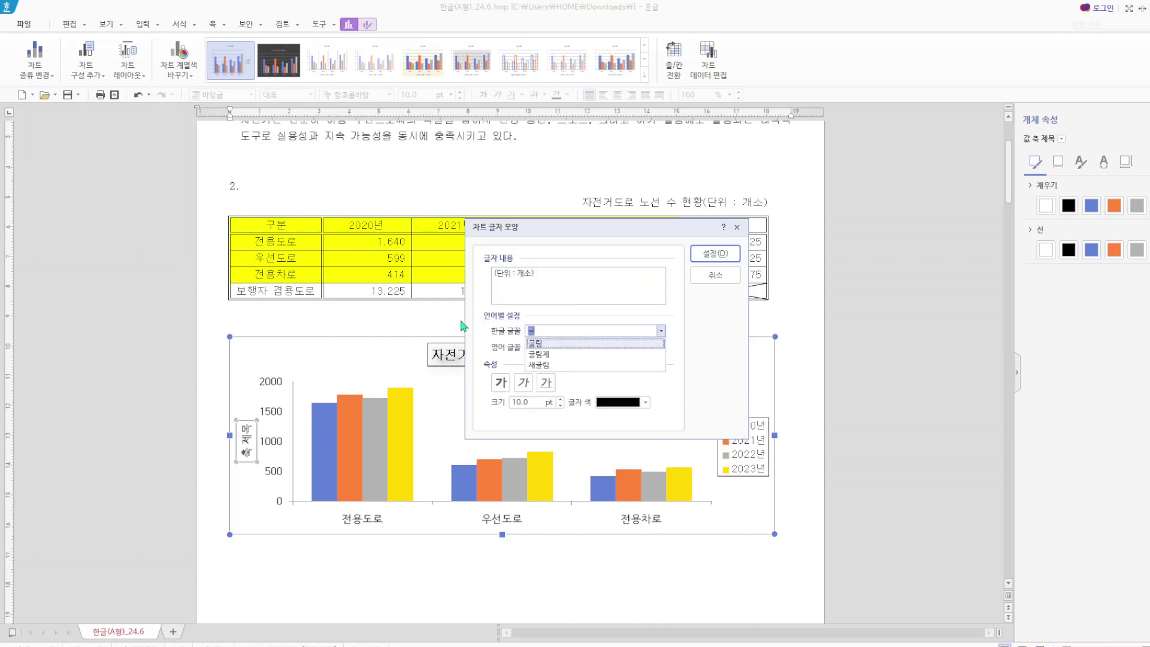
click(569, 343)
click(530, 349)
key(shift+Home)
key(BackSpace)
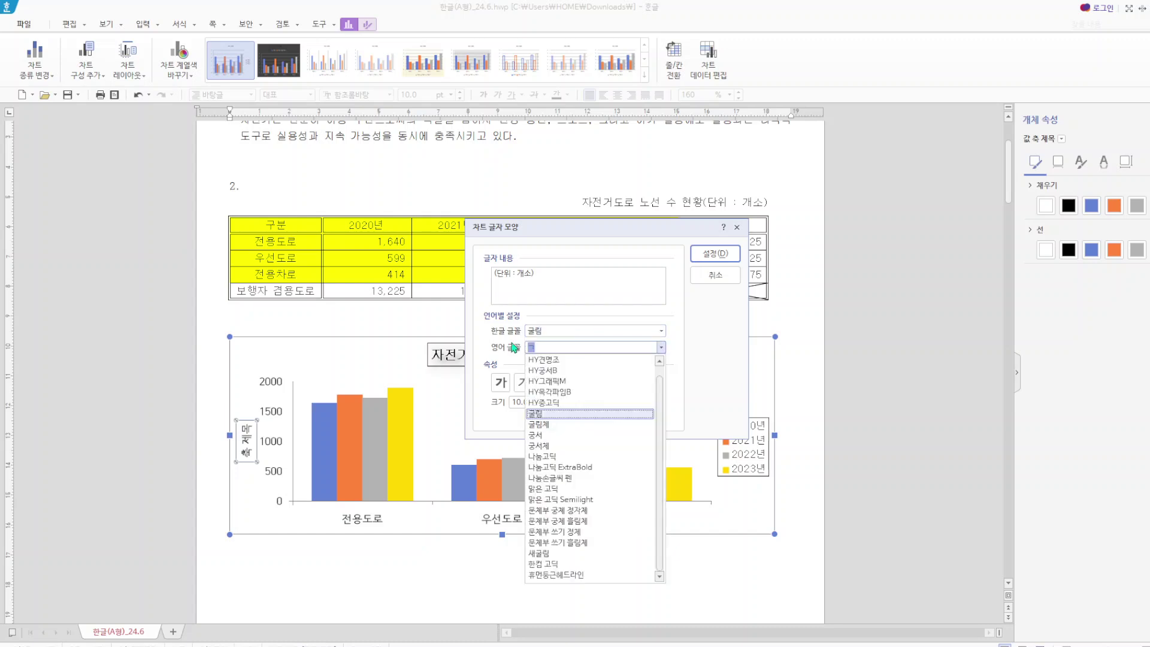
text(굴)
click(538, 360)
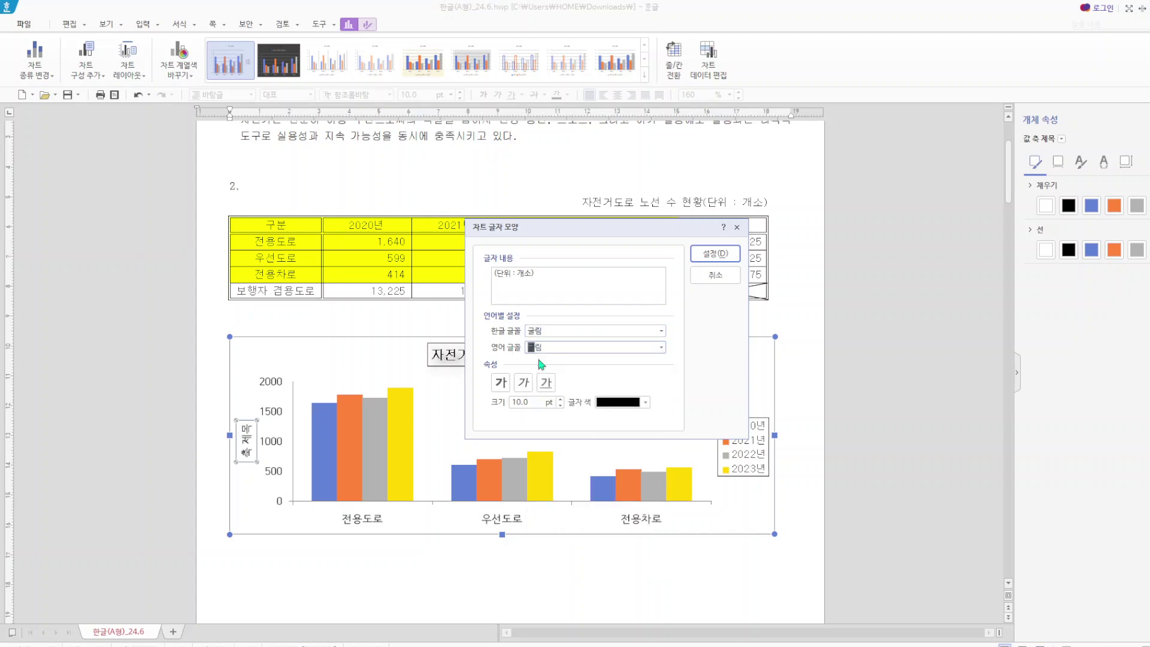
click(727, 254)
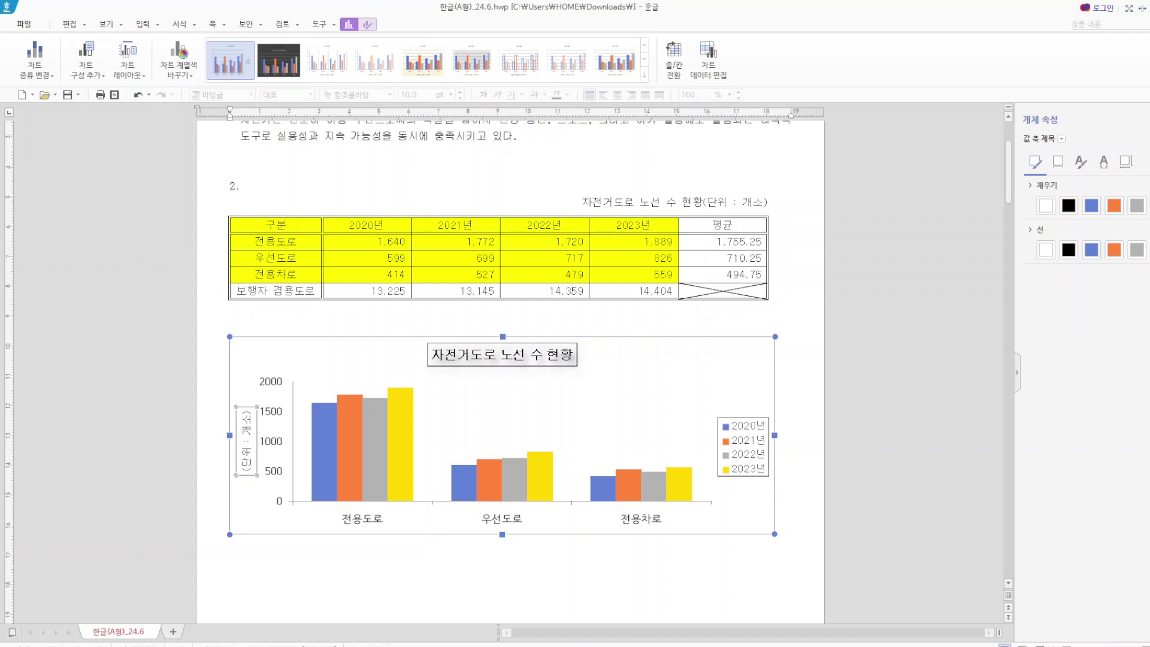
- Change the value axis title's text direction to horizontal (가로)
click(1126, 165)
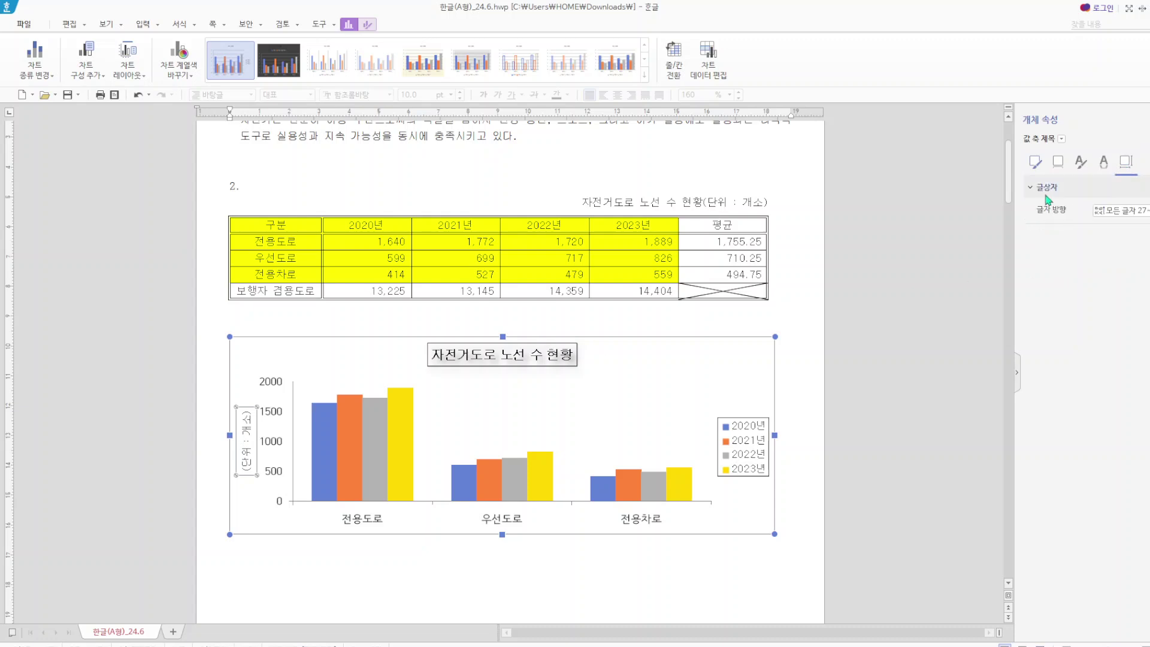
click(1120, 211)
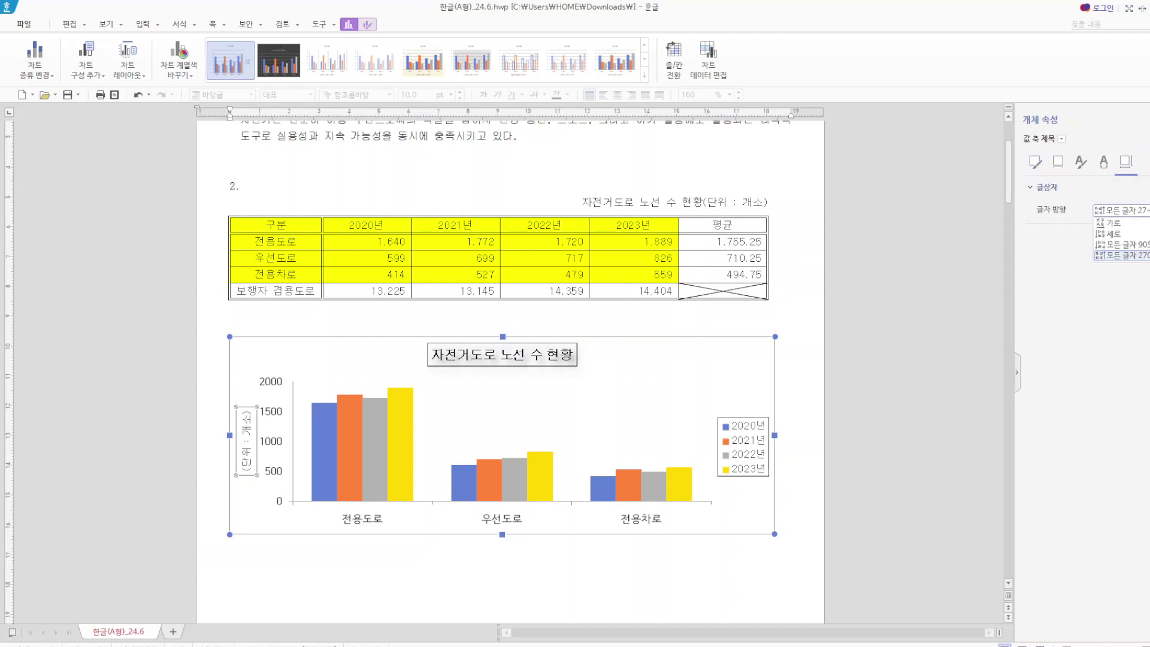
click(1131, 224)
- Set the category axis labels' Korean and English fonts to 굴림 and save the document
click(521, 527)
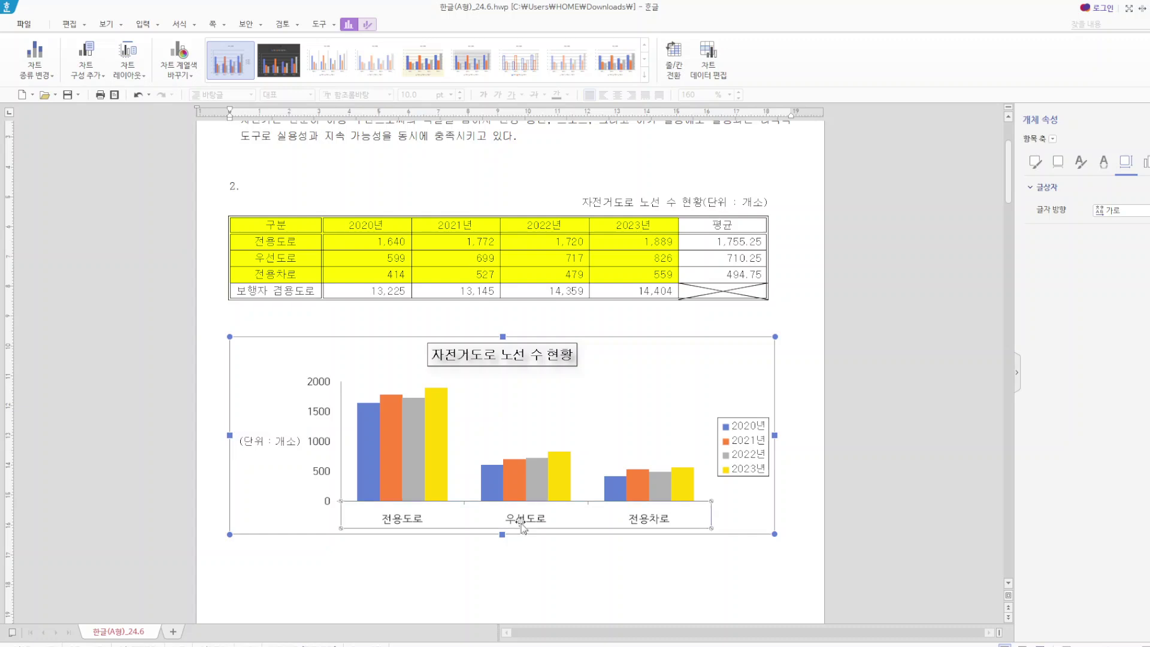
right_click(522, 527)
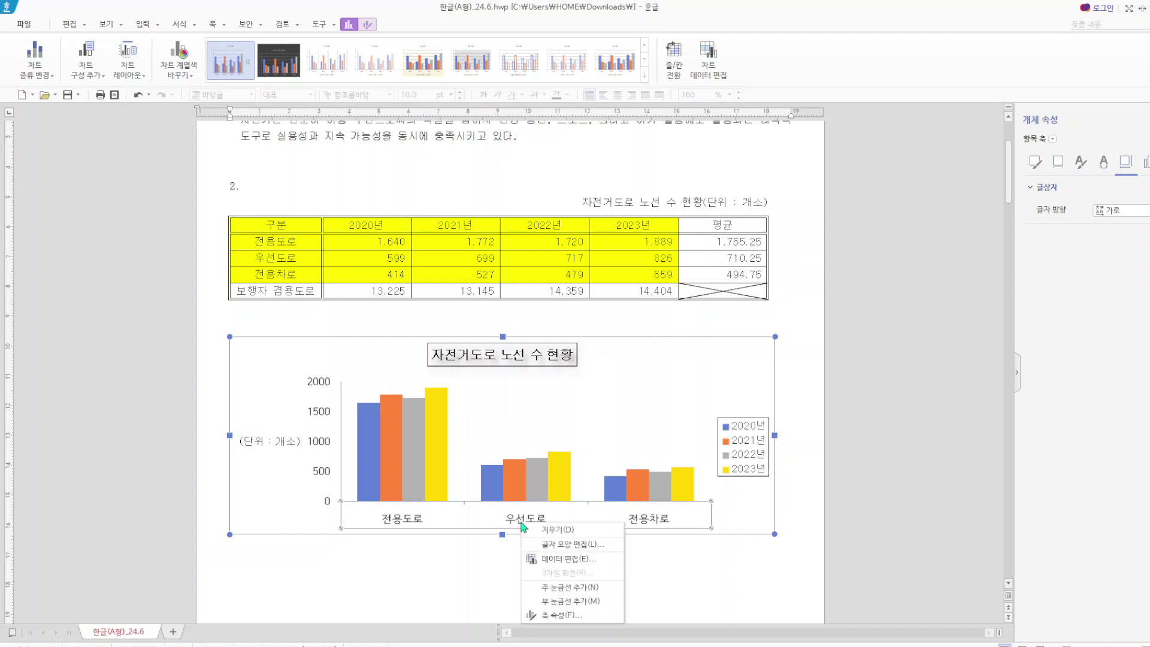
click(568, 544)
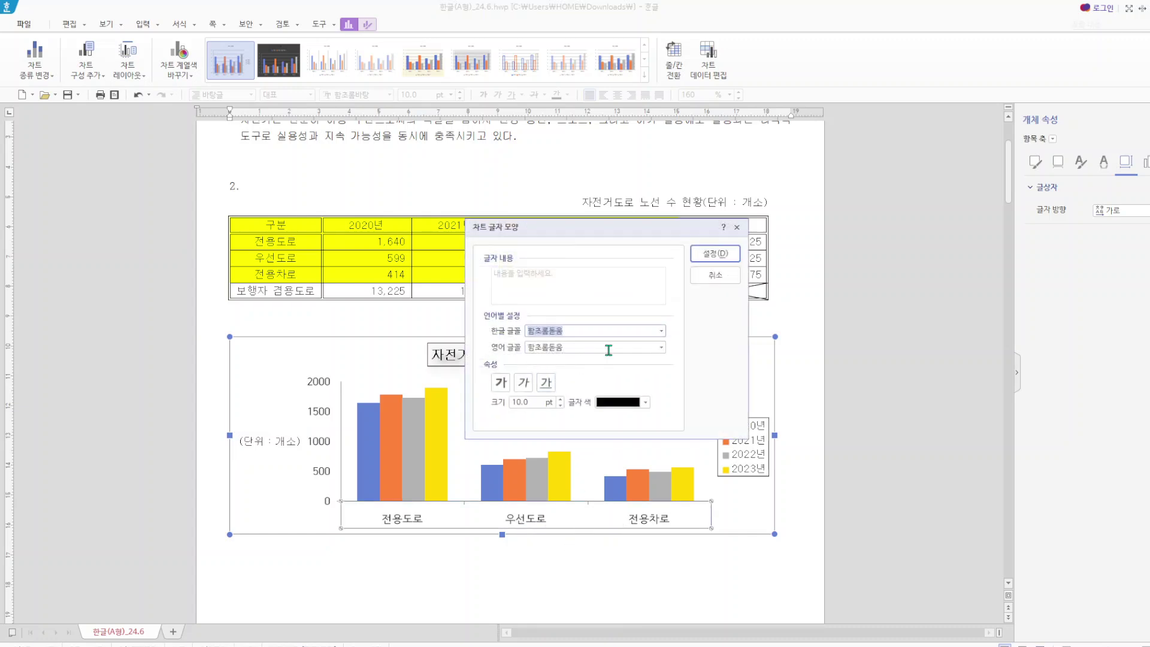
text(굴)
click(538, 344)
click(564, 348)
text(굴)
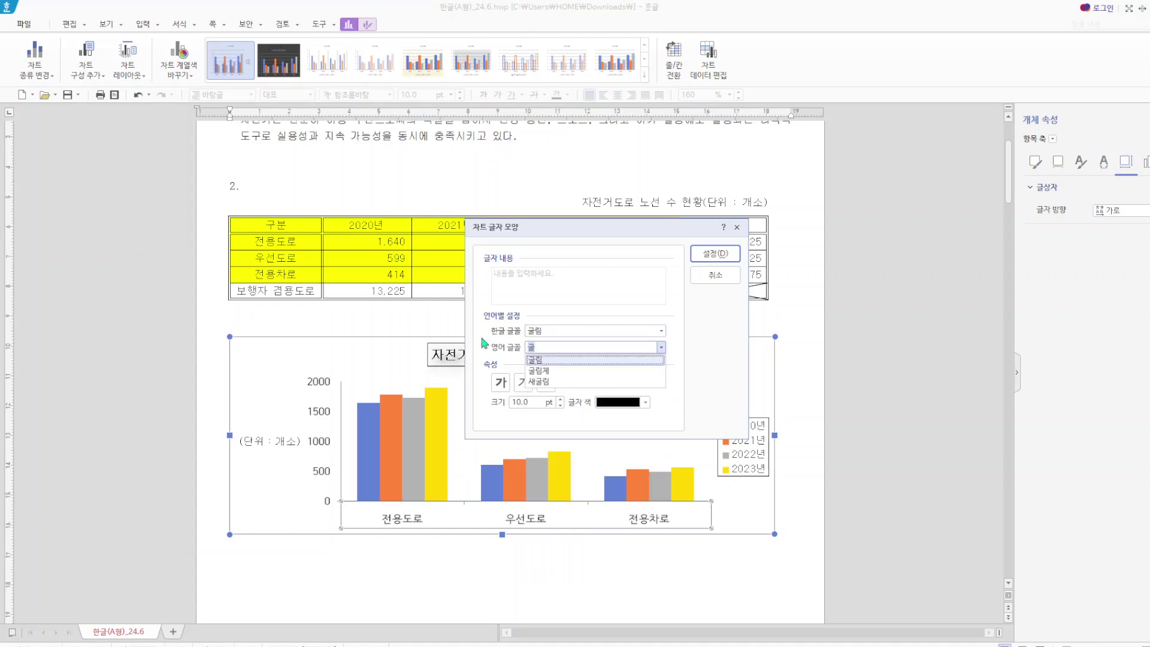
click(553, 360)
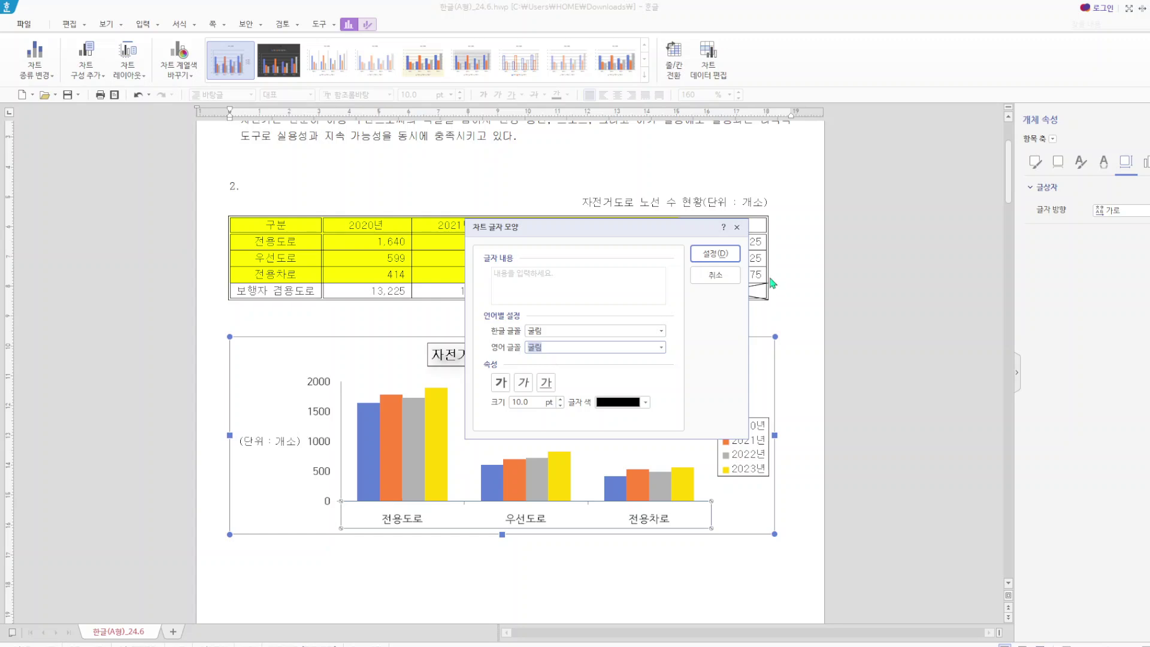
click(715, 254)
click(810, 446)
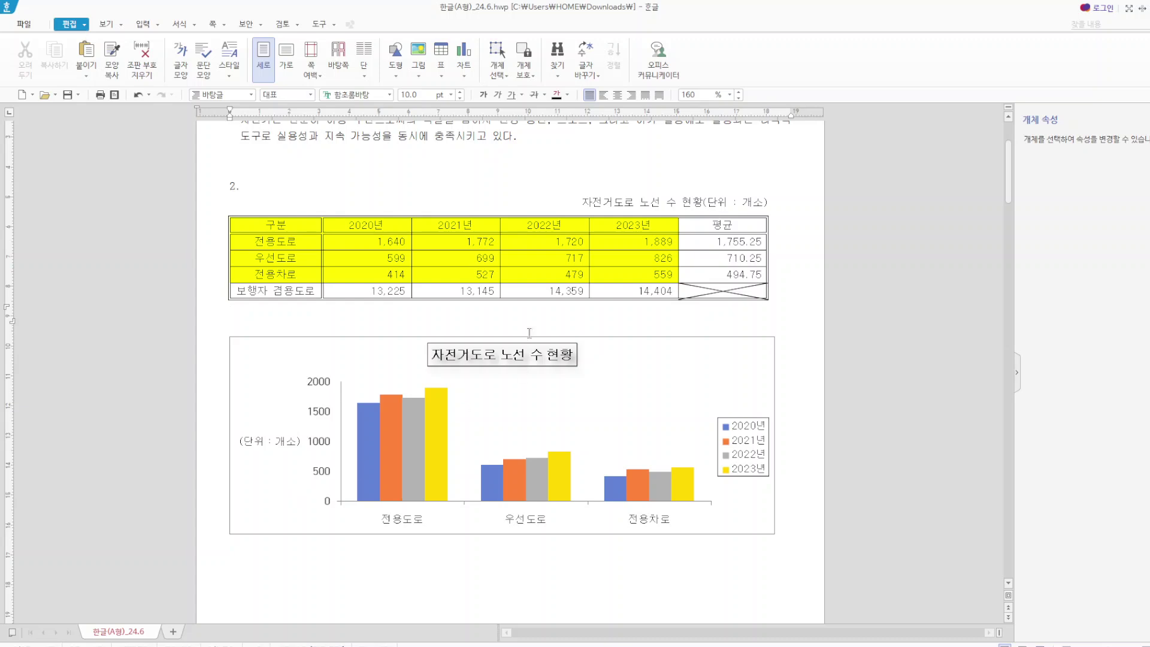
click(67, 95)
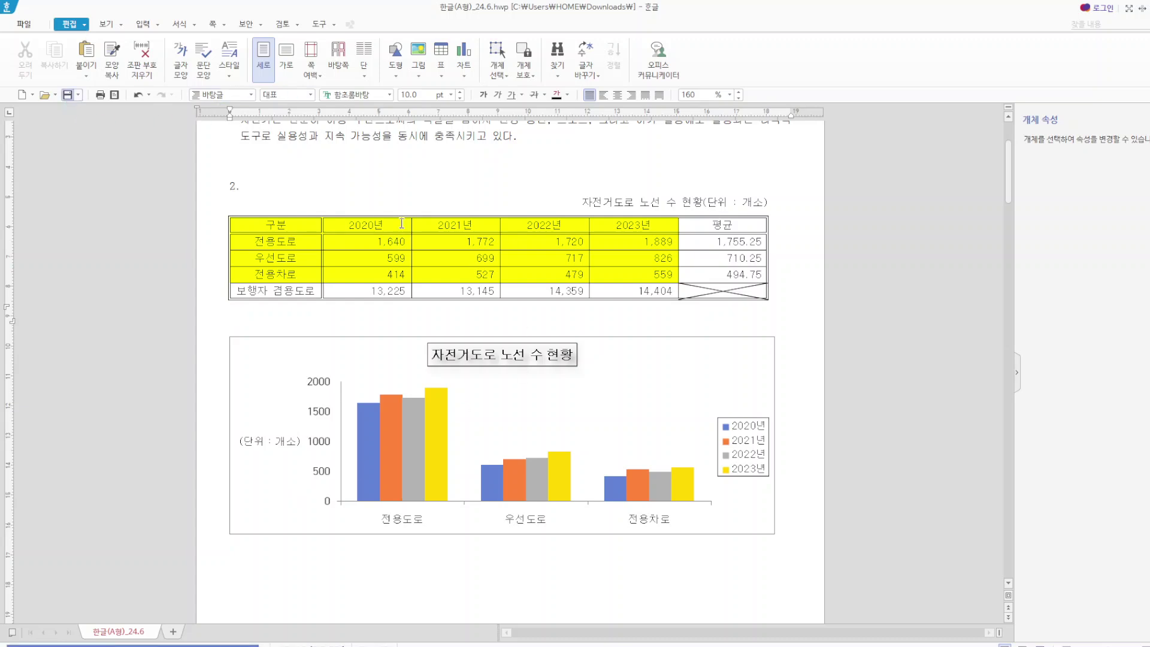
- Delete the red title shape, the beige rectangle and the logo picture under item 4
scroll(401, 223, up, 3)
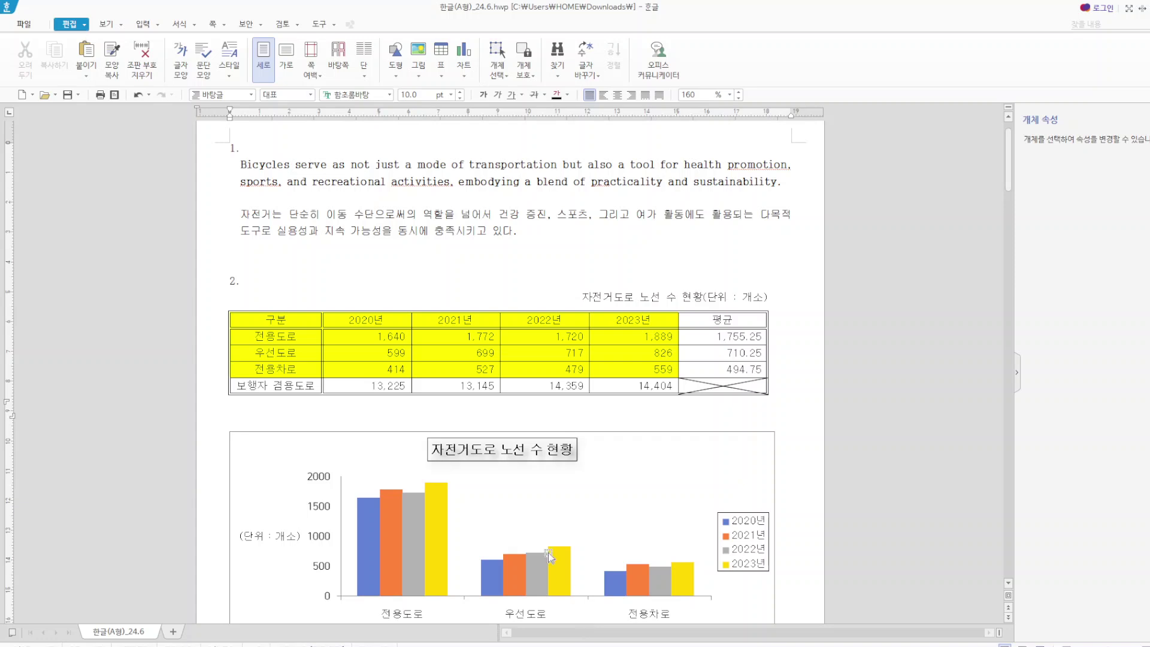
scroll(548, 552, down, 9)
scroll(557, 548, down, 10)
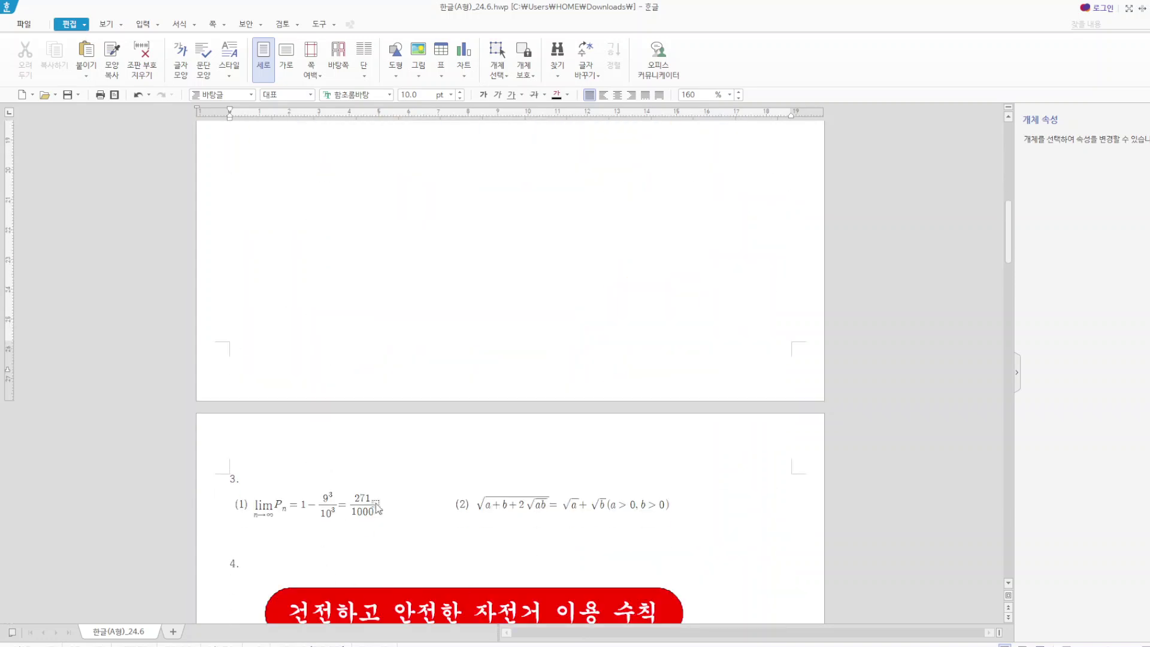
scroll(414, 503, down, 4)
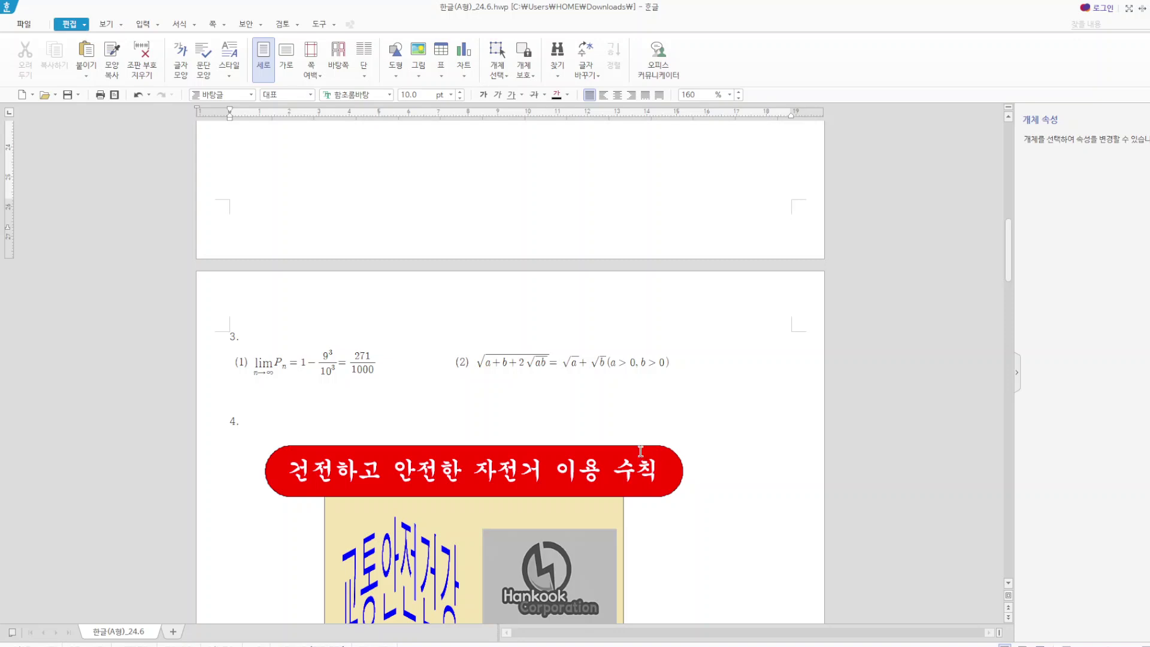
click(637, 494)
key(Delete)
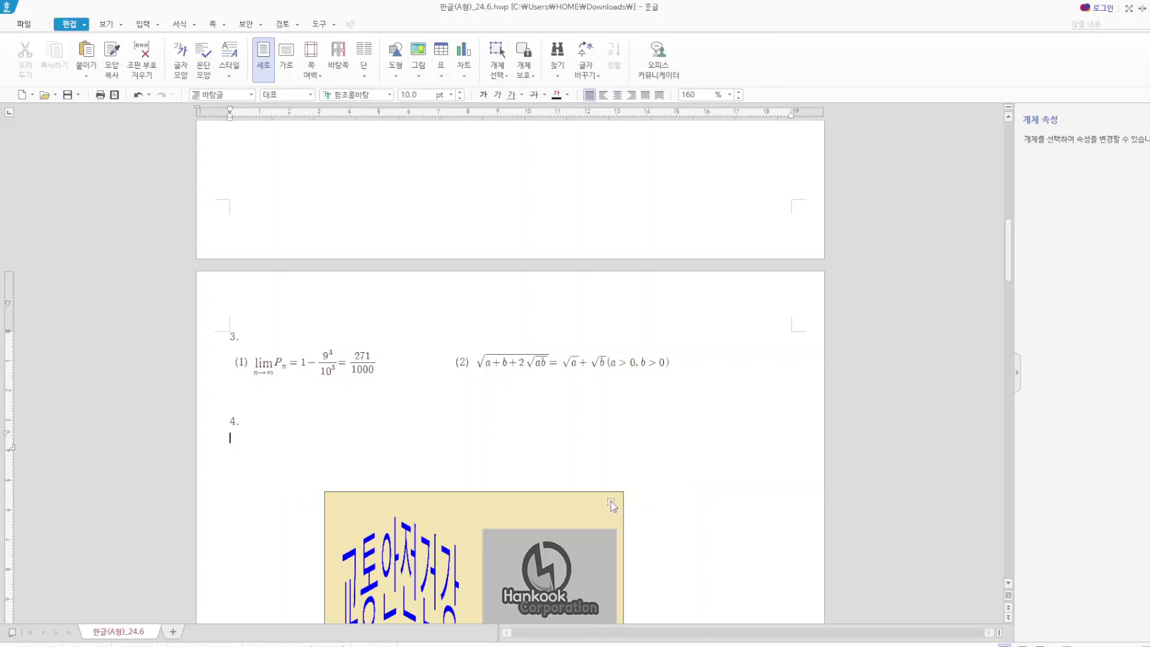
click(611, 510)
key(Delete)
click(485, 578)
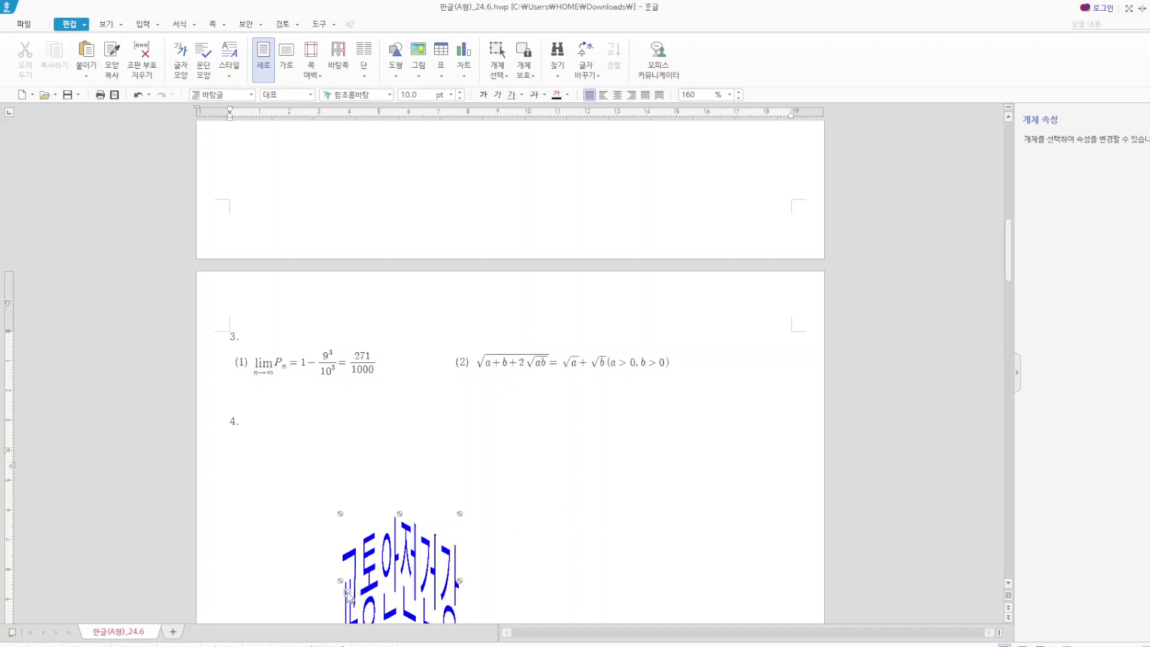
- Delete the blue 교통안전건강 word art and the purple rounded background shape under item 4
click(435, 578)
scroll(539, 557, down, 5)
scroll(527, 491, up, 3)
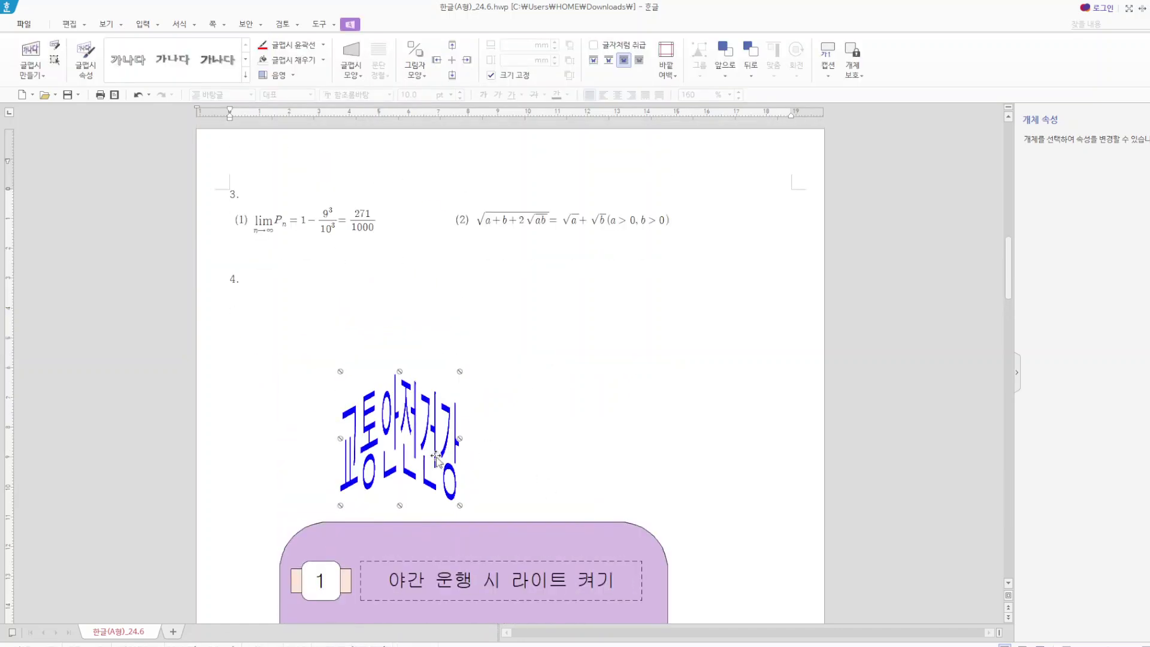
key(Delete)
click(503, 527)
key(Delete)
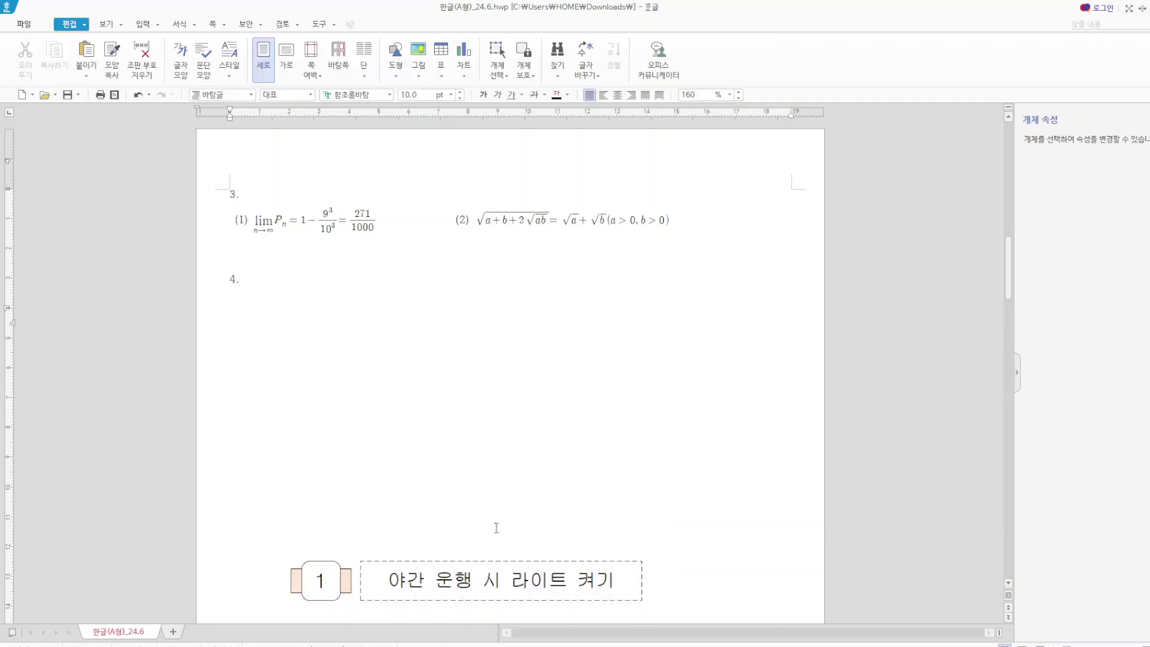
- Delete the three dashed text boxes together with their numbered label shapes 1, 2 and 3
scroll(515, 479, down, 3)
click(463, 372)
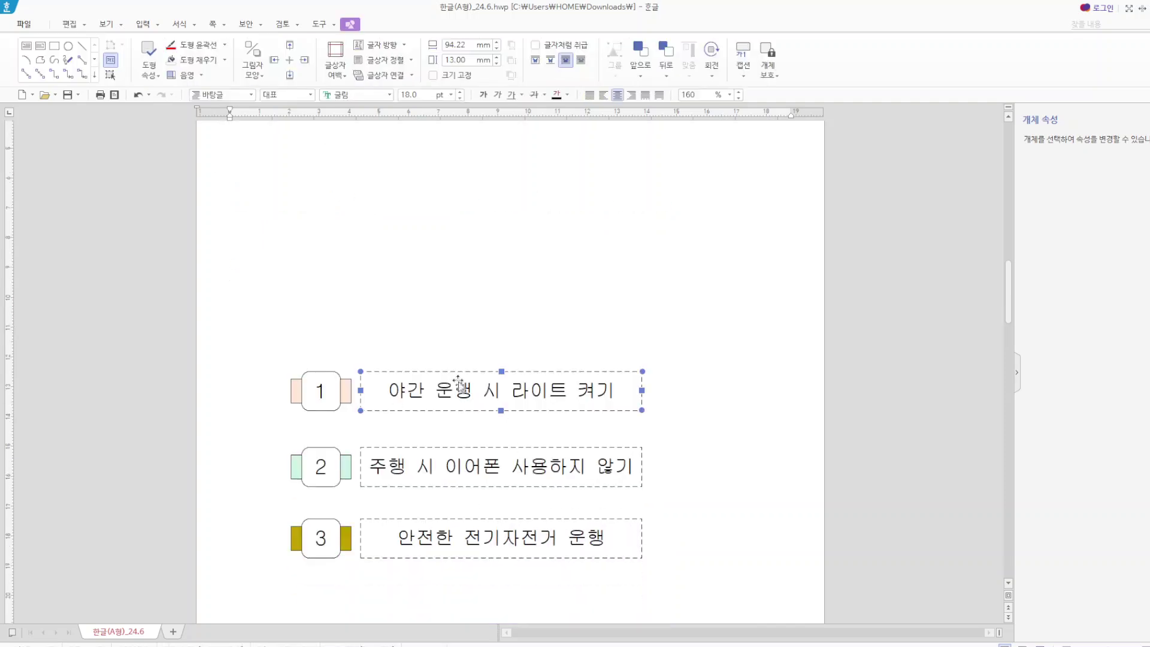
shift+click(503, 455)
shift+click(503, 536)
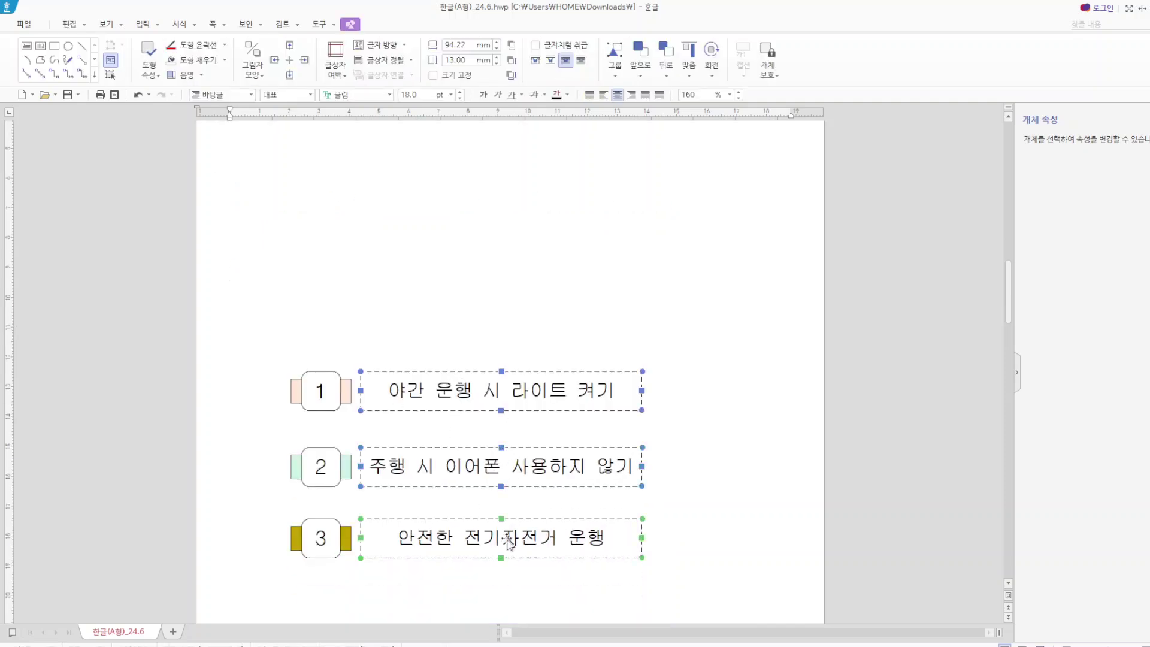
shift+click(347, 541)
shift+click(350, 543)
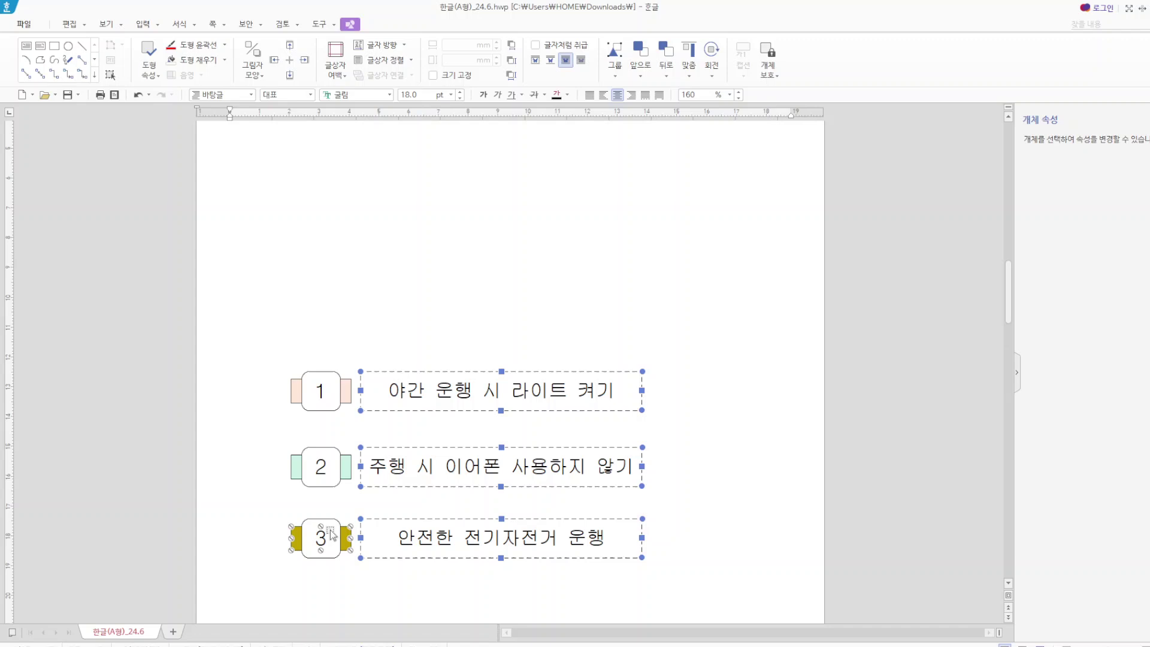
shift+click(351, 475)
shift+click(333, 448)
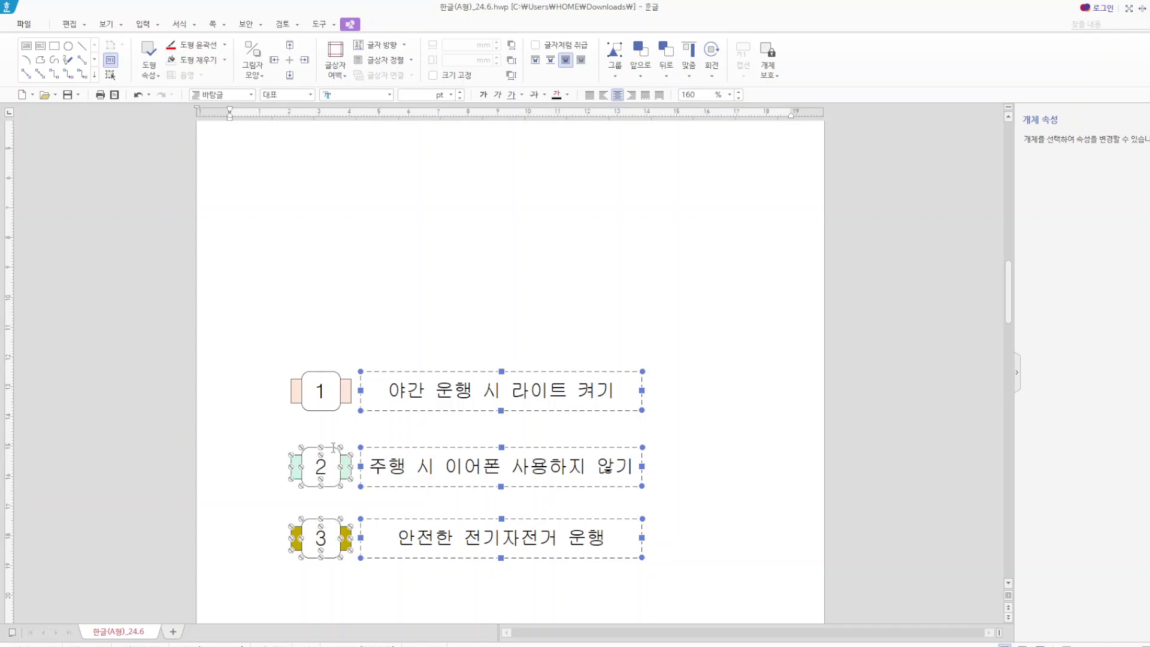
shift+click(346, 396)
shift+click(330, 386)
key(Delete)
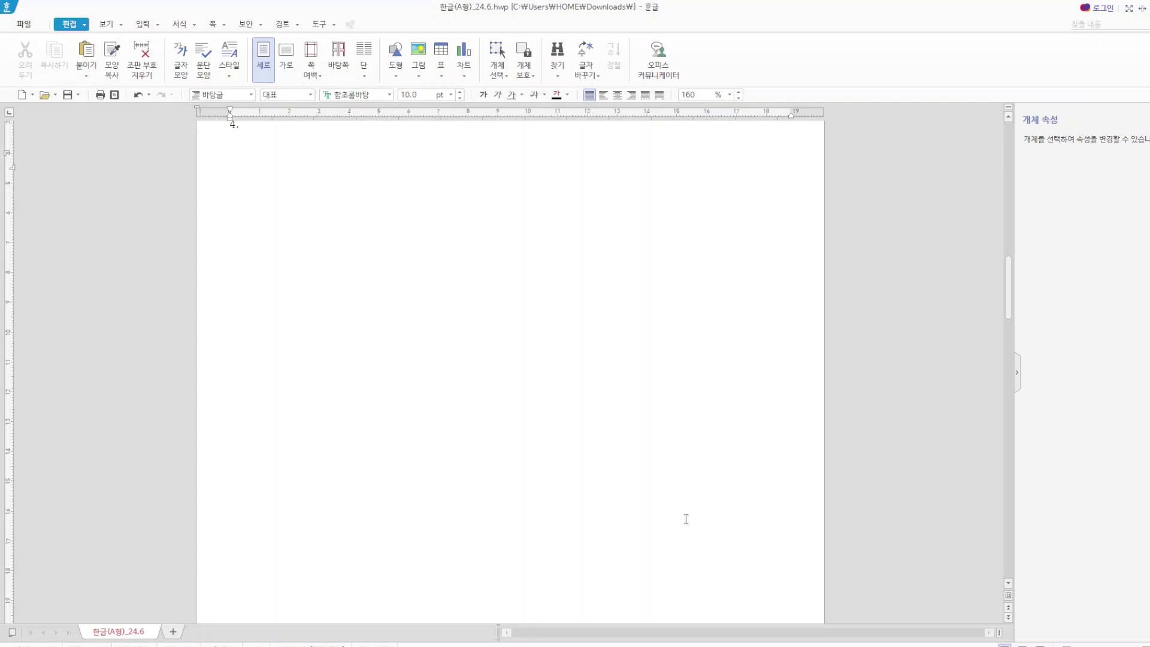
- Draw a rectangle about 97 mm wide and 49 mm high in the empty area under item 4
click(721, 414)
click(396, 75)
click(422, 114)
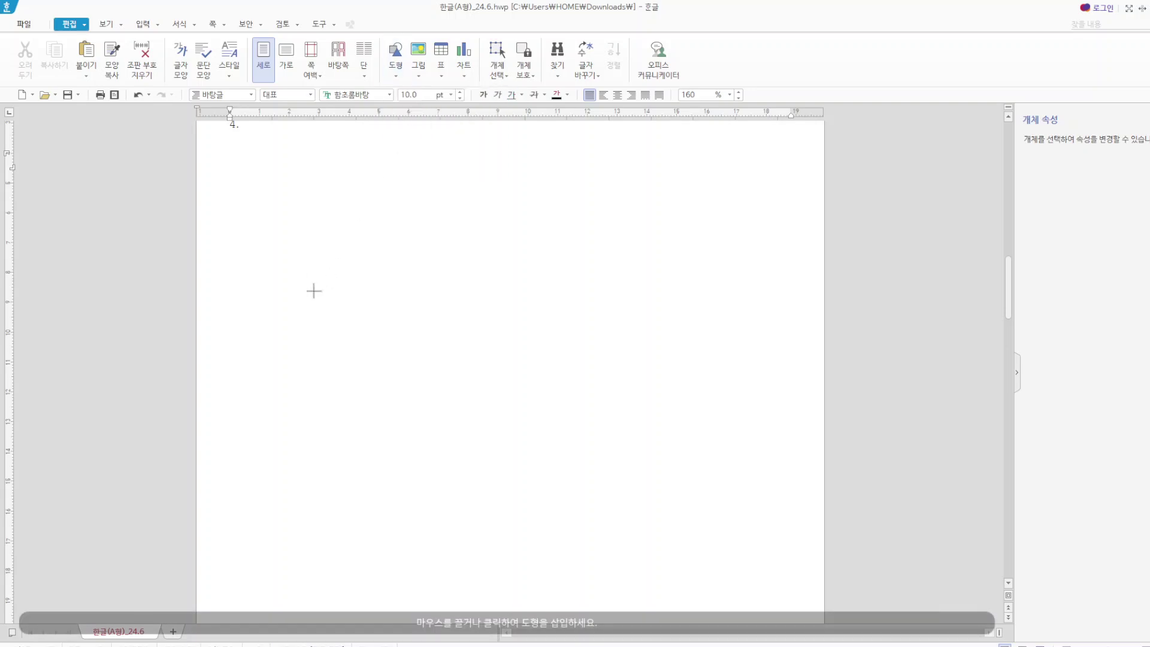
drag(307, 278, 598, 424)
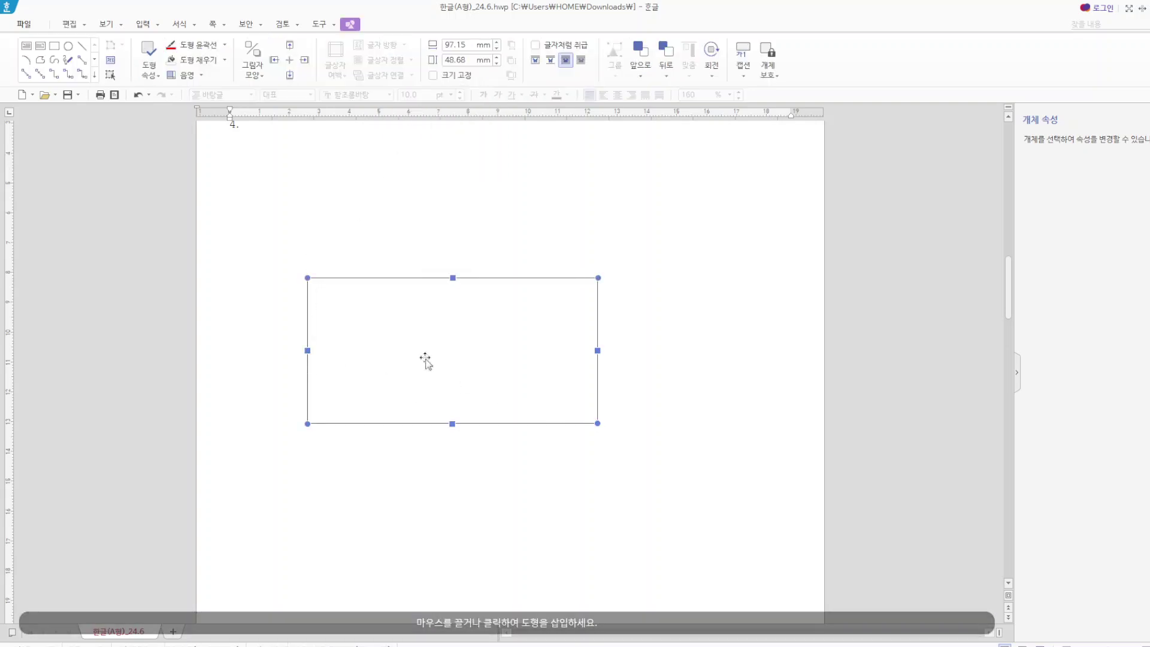
- Set the new rectangle's size to 130 mm wide and 80 mm high, and lock the size (크기 고정)
double_click(426, 361)
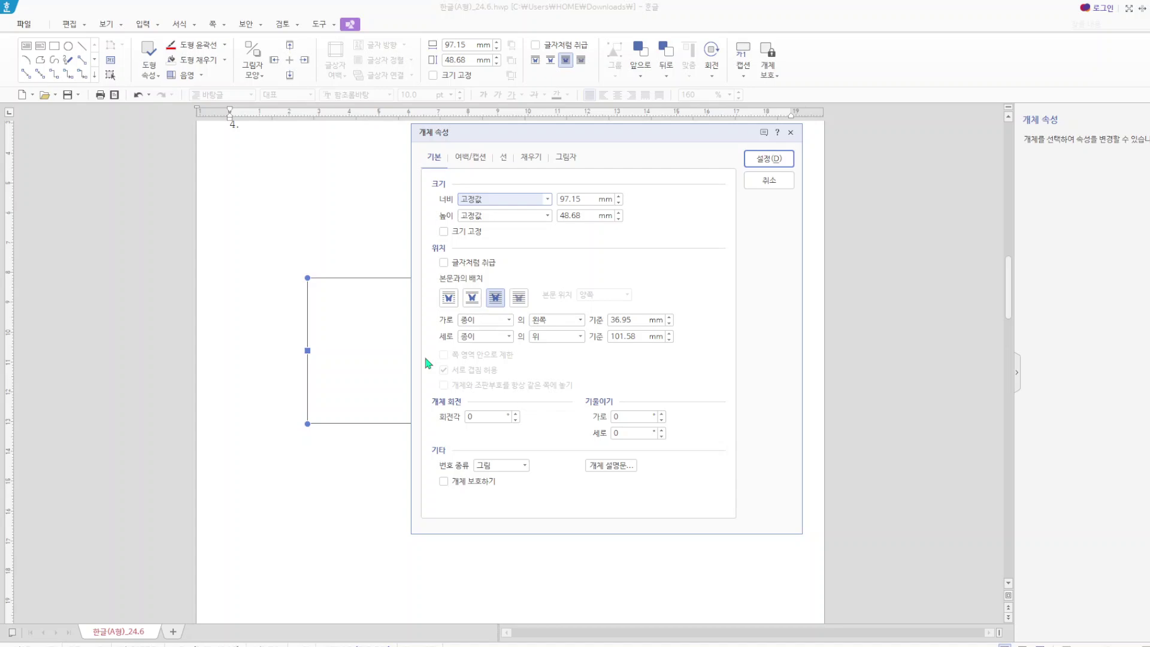
click(578, 199)
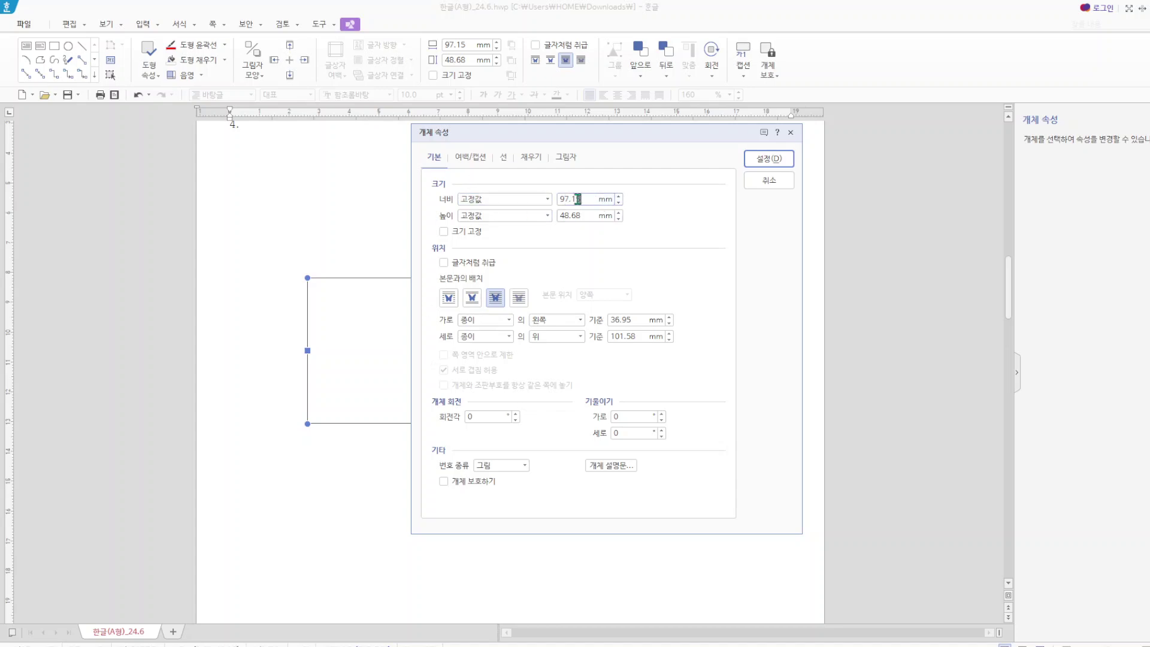
drag(578, 199, 446, 200)
text(130)
drag(593, 216, 512, 220)
text(80)
click(444, 232)
- Give the rectangle rounded corners (둥근 모양) and a light yellow fill colour, and apply the properties
click(506, 161)
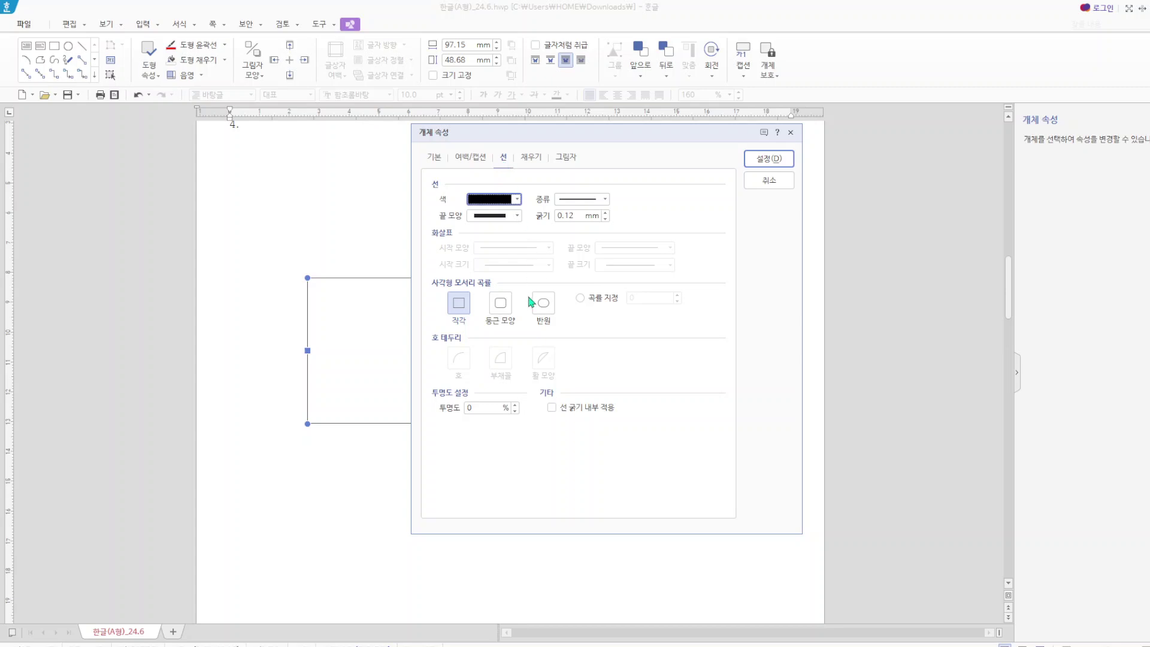
click(506, 307)
click(531, 158)
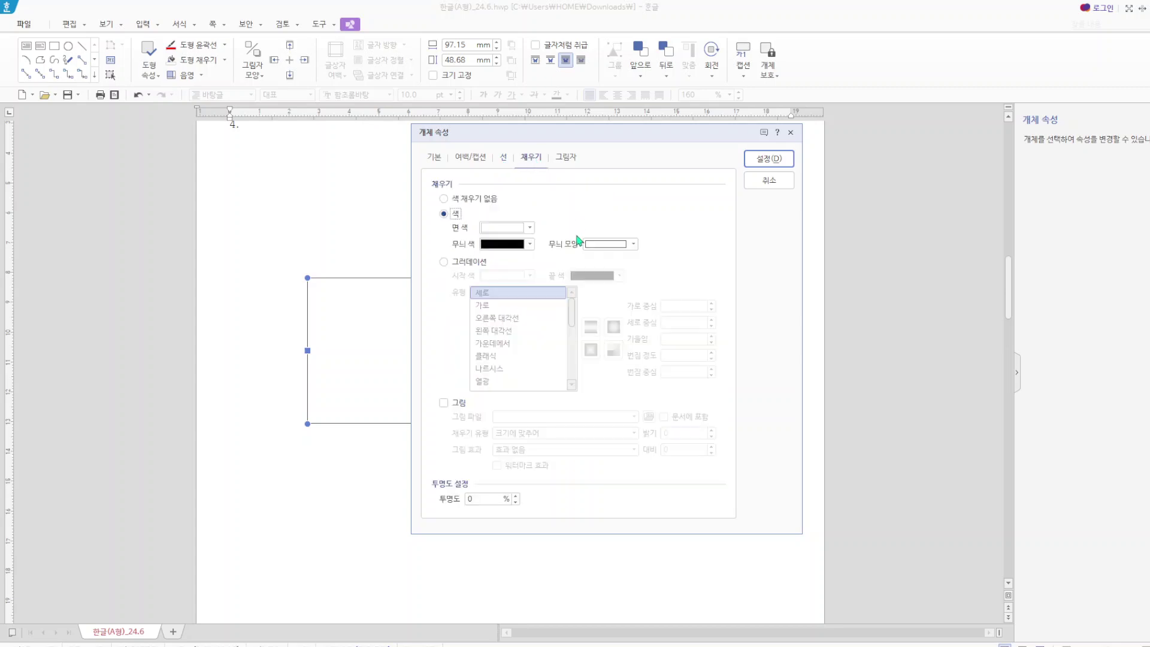
click(529, 228)
click(575, 296)
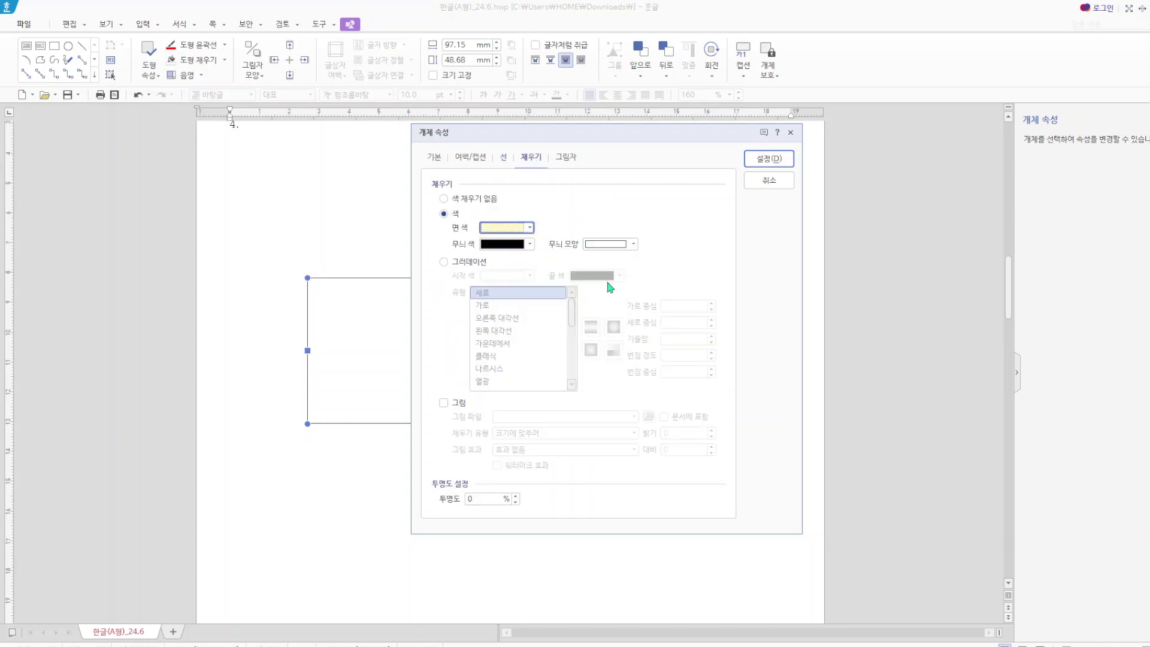
click(756, 160)
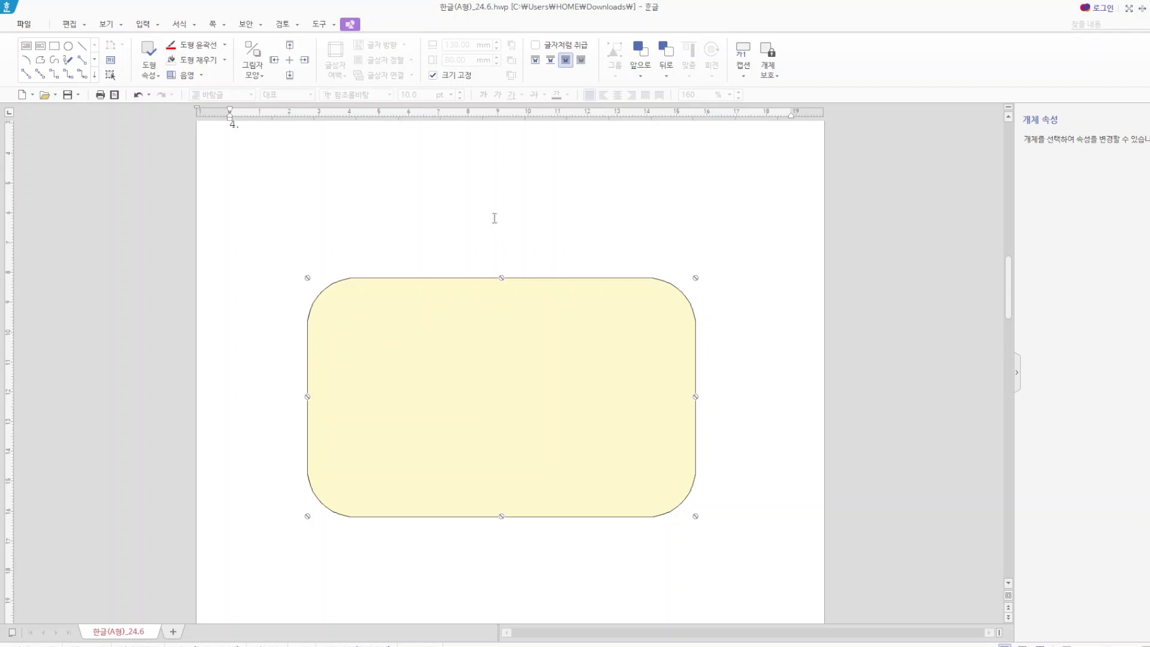
- Draw a second rectangle about 82 mm wide and 33 mm high overlapping the yellow shape's upper edge
click(455, 202)
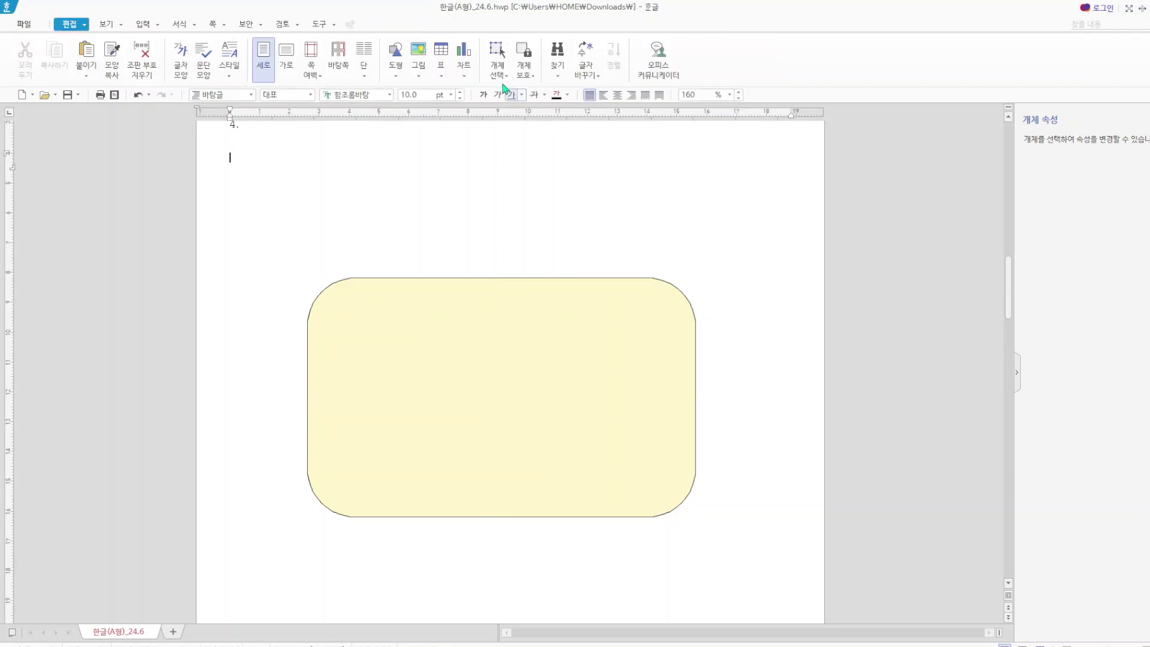
click(396, 76)
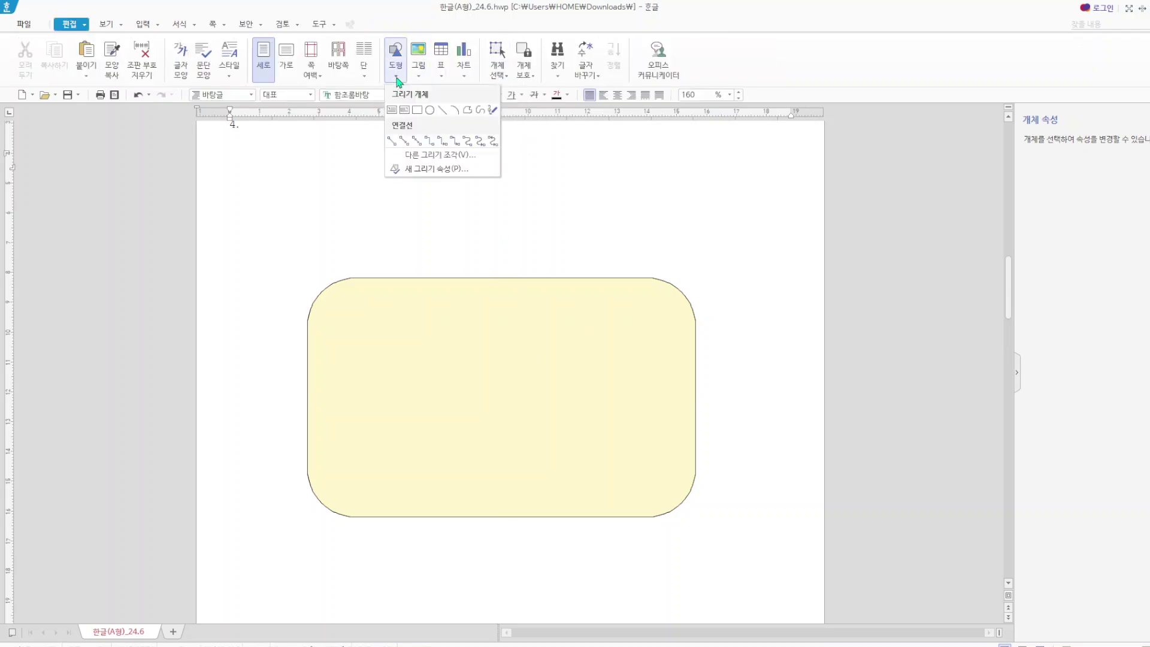
click(426, 113)
drag(349, 204, 593, 303)
- Set the second rectangle's size to 100 mm wide and 60 mm high, and lock the size (크기 고정)
double_click(526, 264)
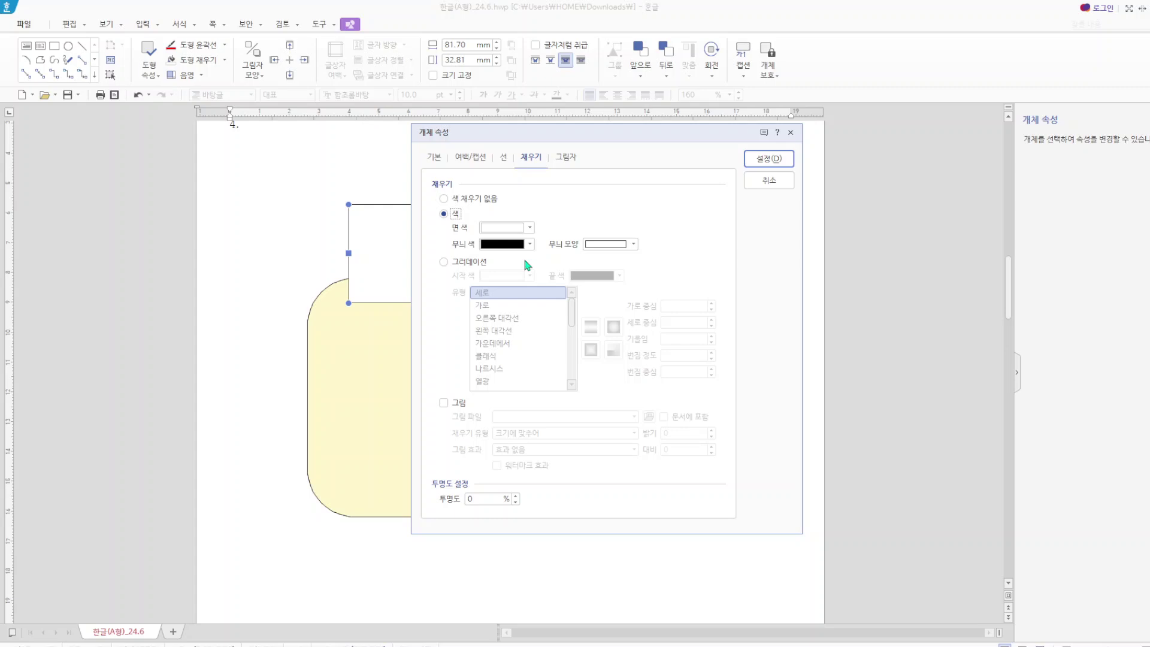
click(439, 162)
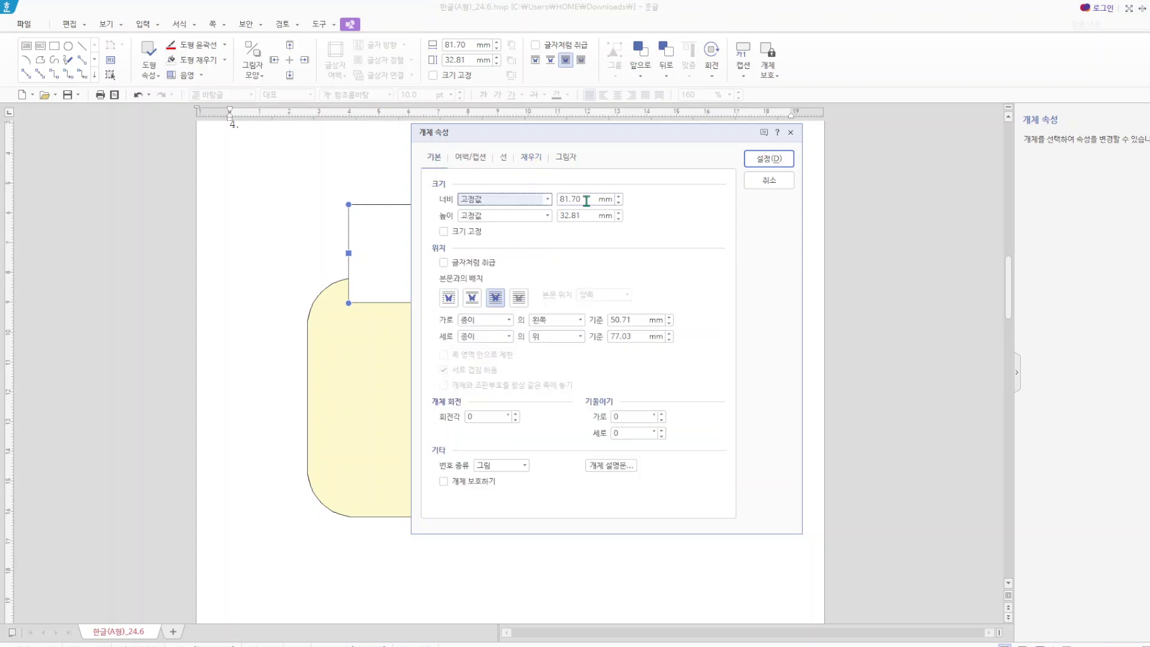
key(Tab)
text(100)
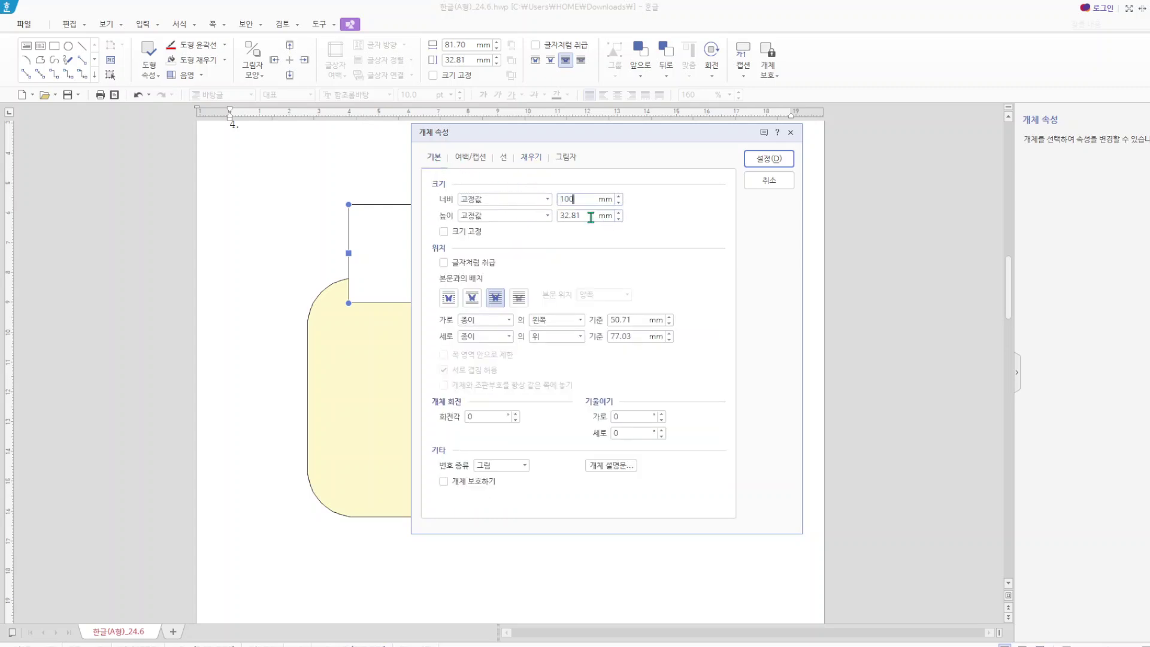
key(Tab)
text(60)
click(444, 231)
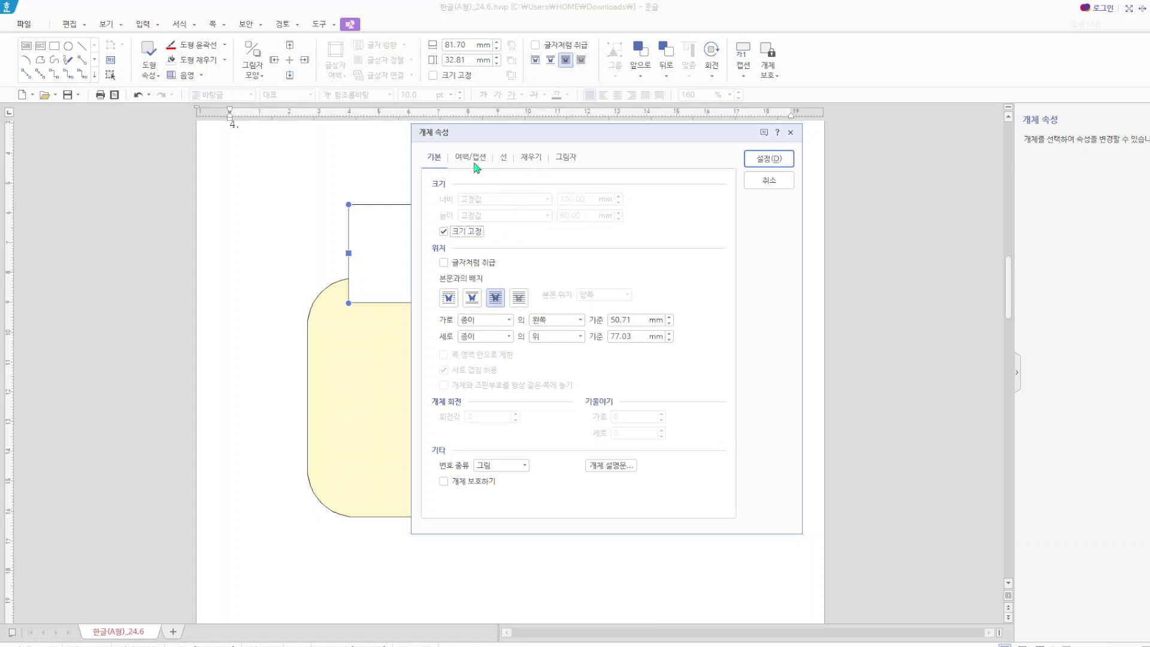
- Fill the second rectangle with light green and apply the properties
click(534, 158)
click(529, 228)
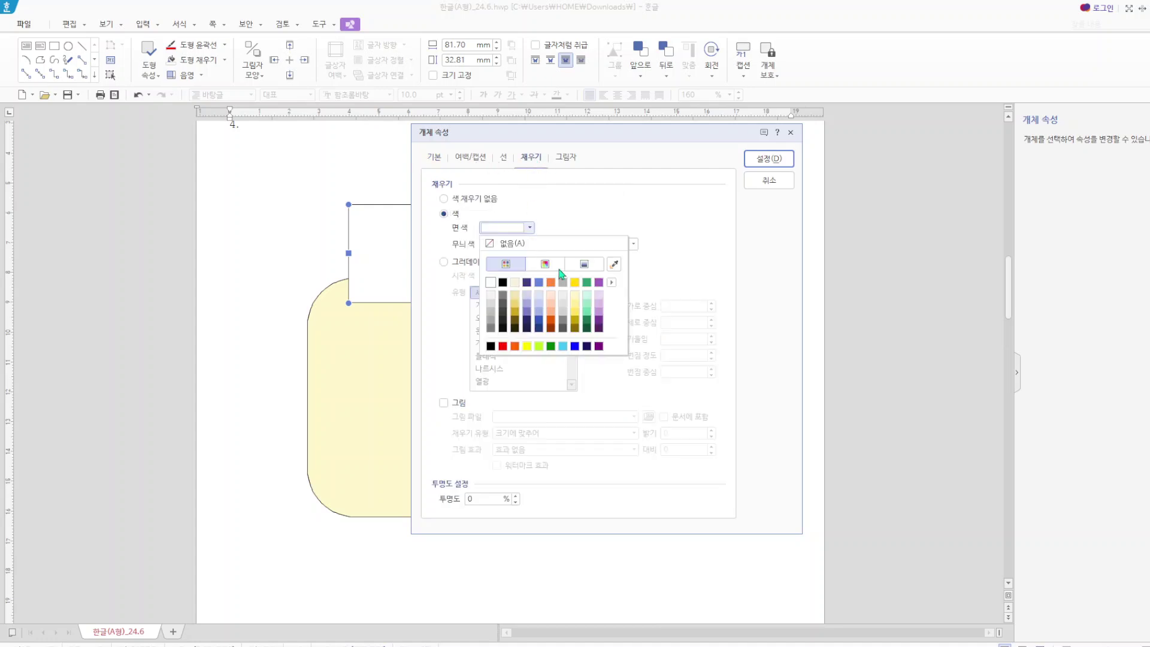
click(557, 303)
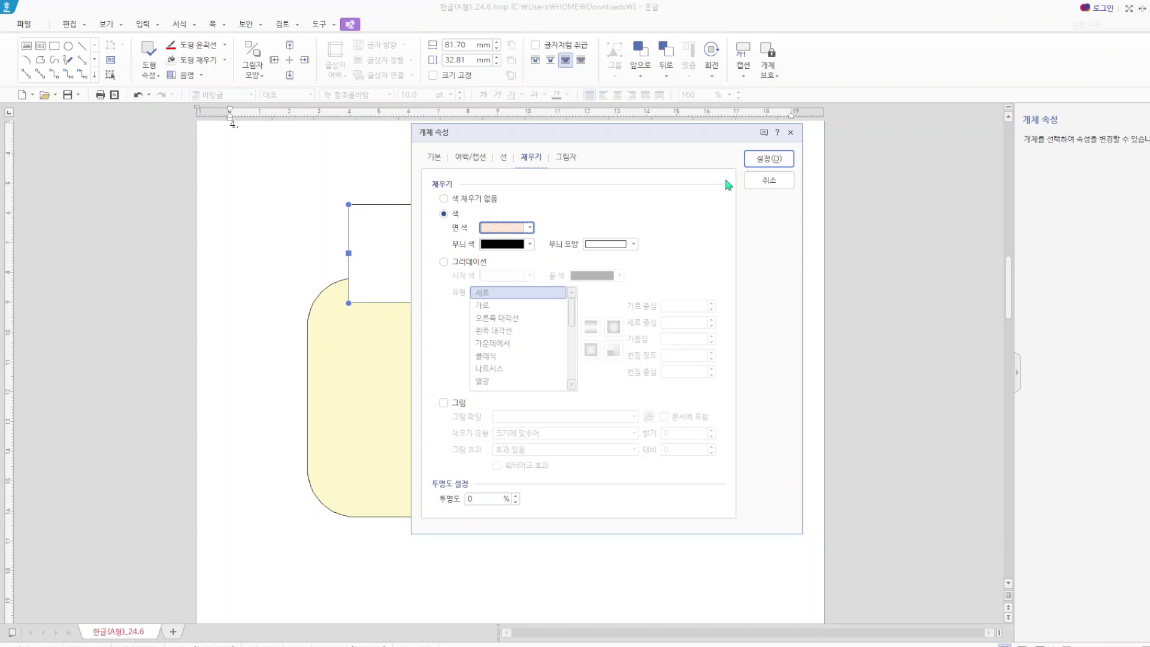
click(530, 228)
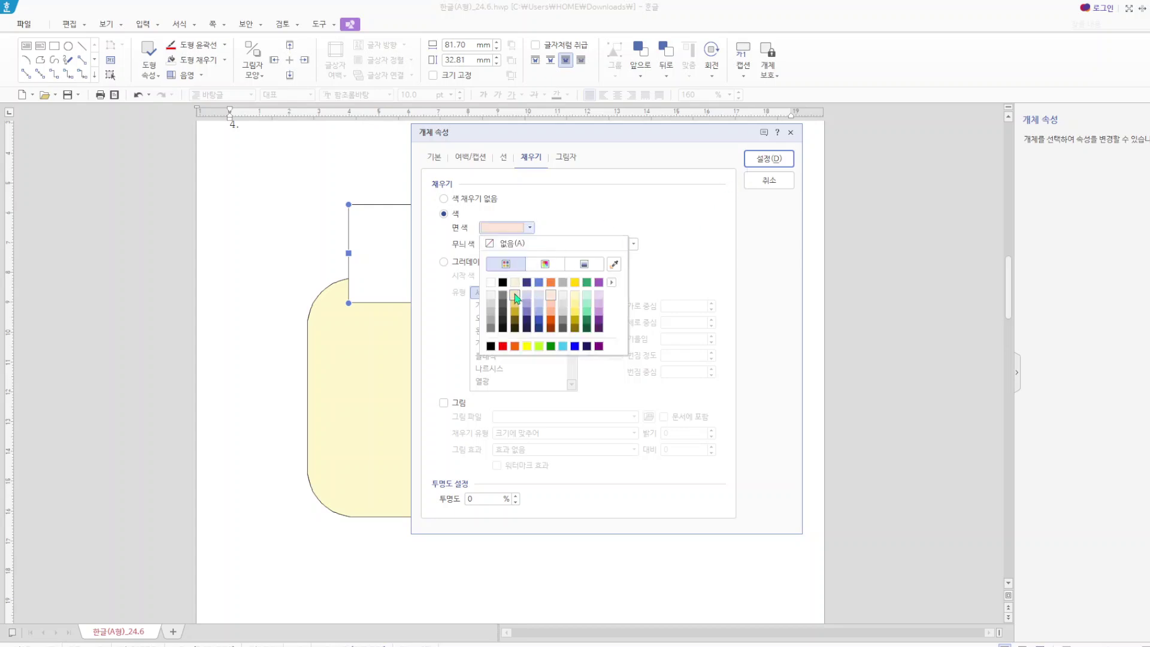
click(515, 294)
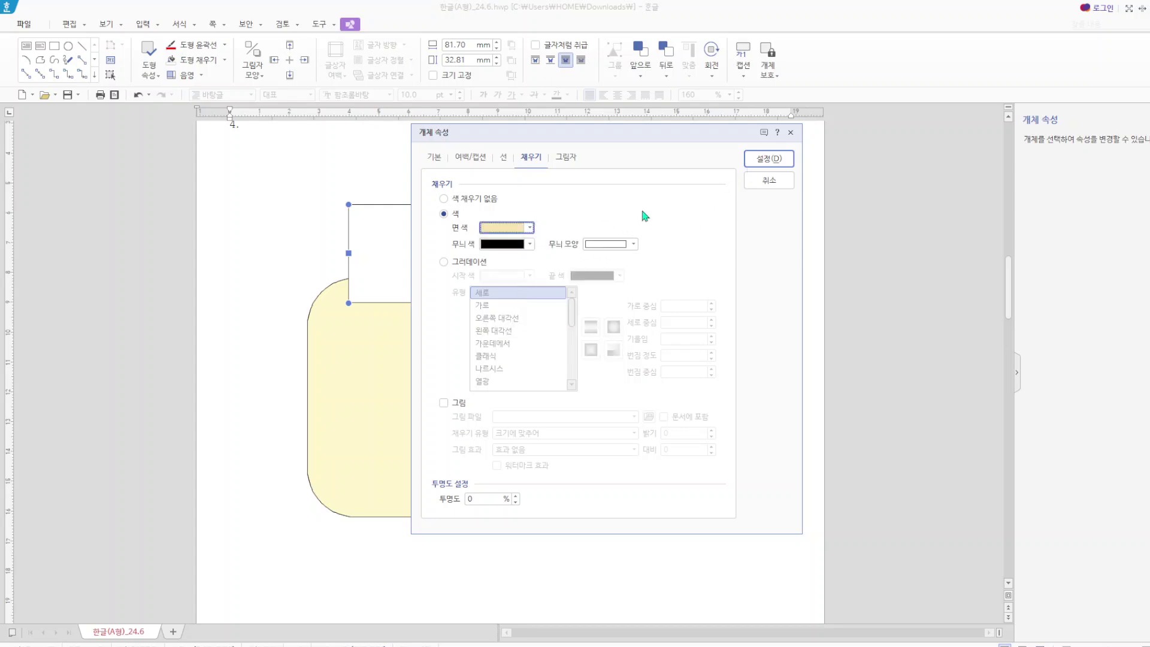
click(529, 228)
click(593, 296)
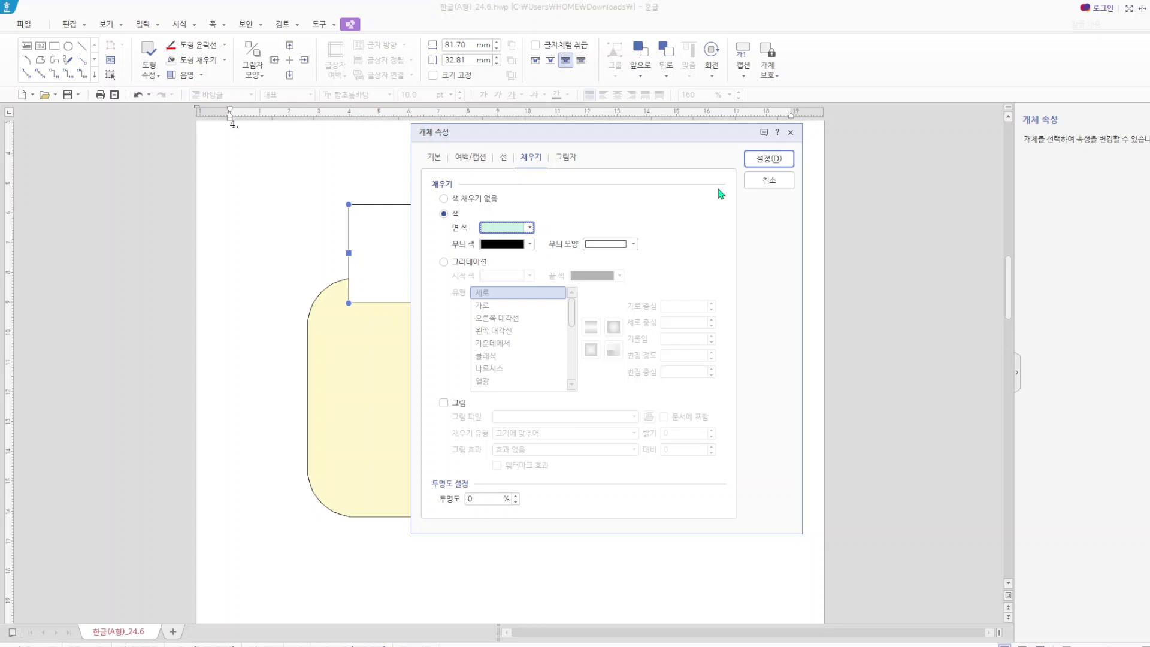
click(773, 163)
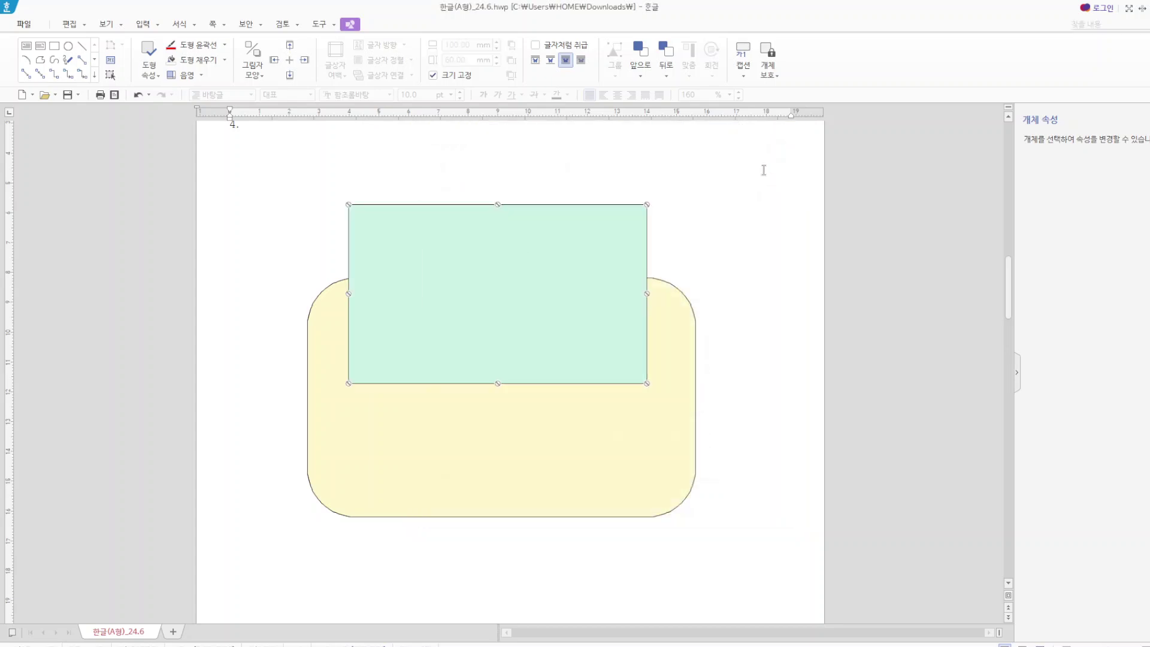
- Reposition the green and yellow shapes under item 4 so the green rectangle is centred over the yellow shape's upper edge
drag(531, 318, 528, 254)
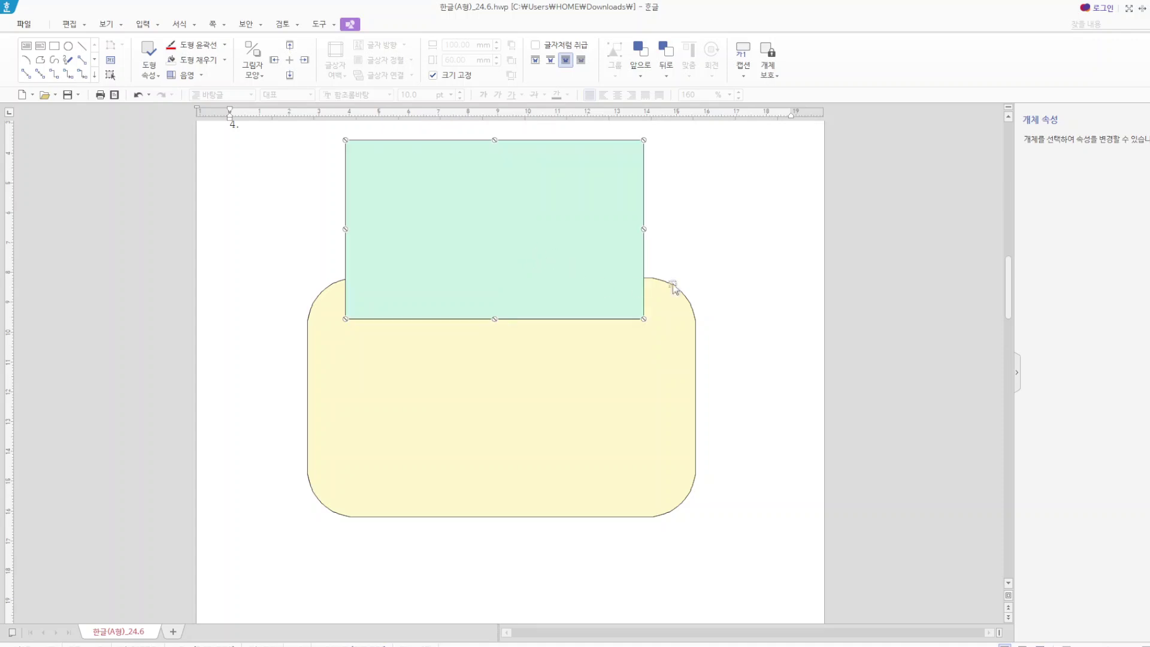
scroll(673, 288, up, 3)
drag(622, 527, 625, 557)
drag(574, 401, 584, 422)
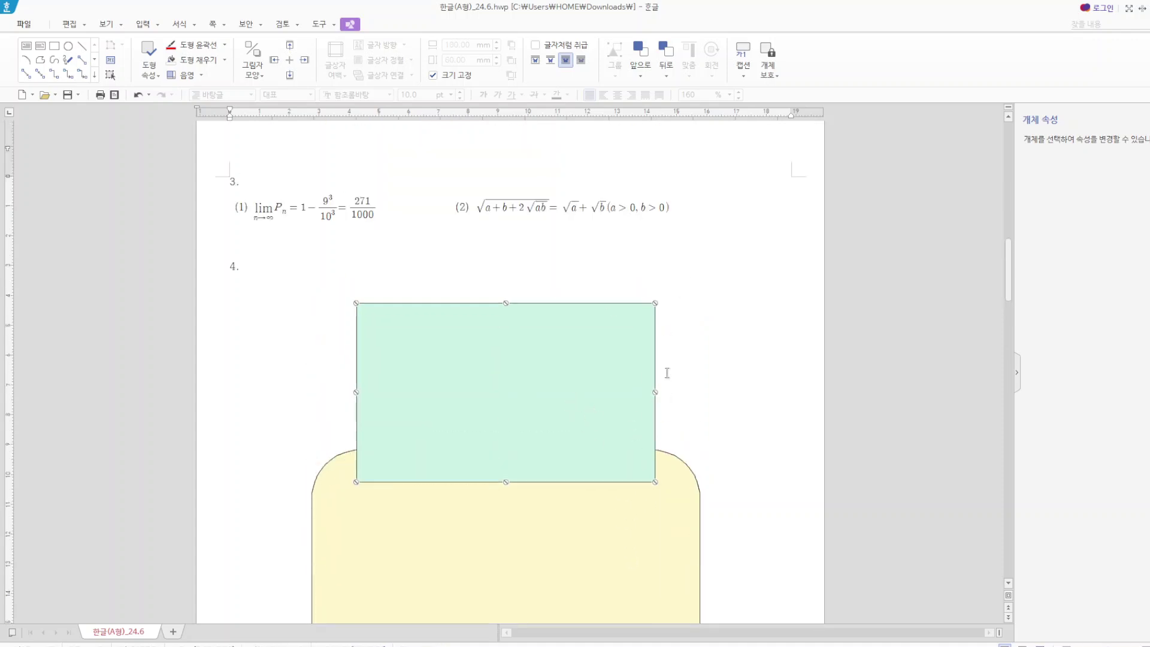
- Insert a text box about 126 mm wide and 17 mm high across the green rectangle's upper edge, containing "건전하고 안전한 자전거 이용 수칙"
click(668, 365)
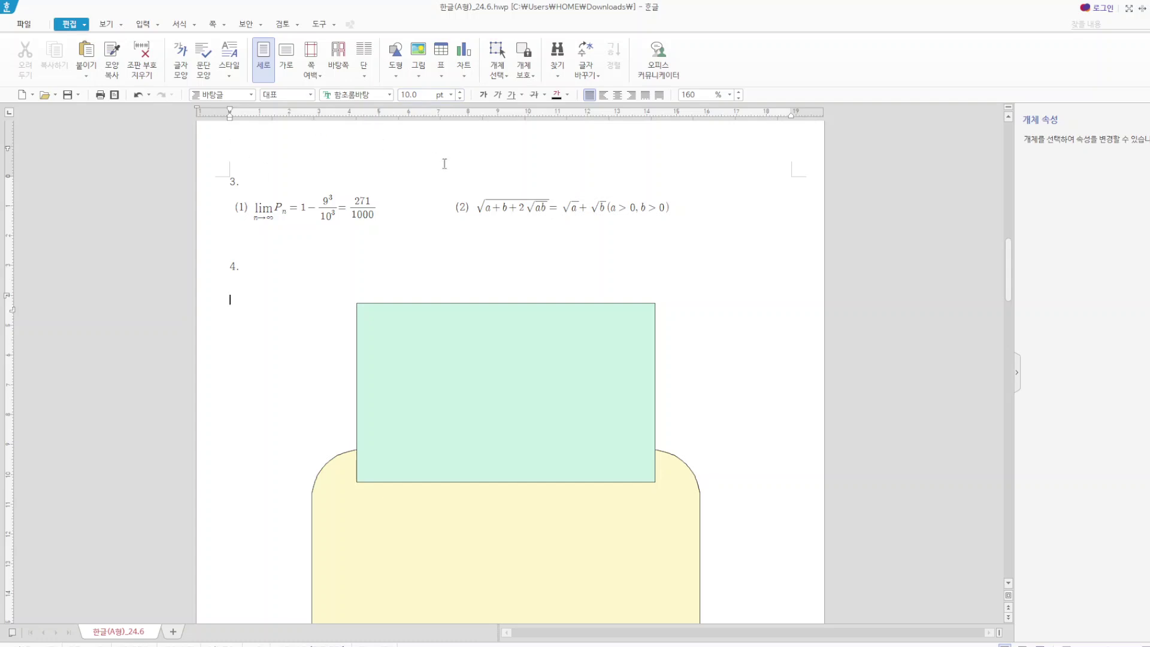
click(396, 76)
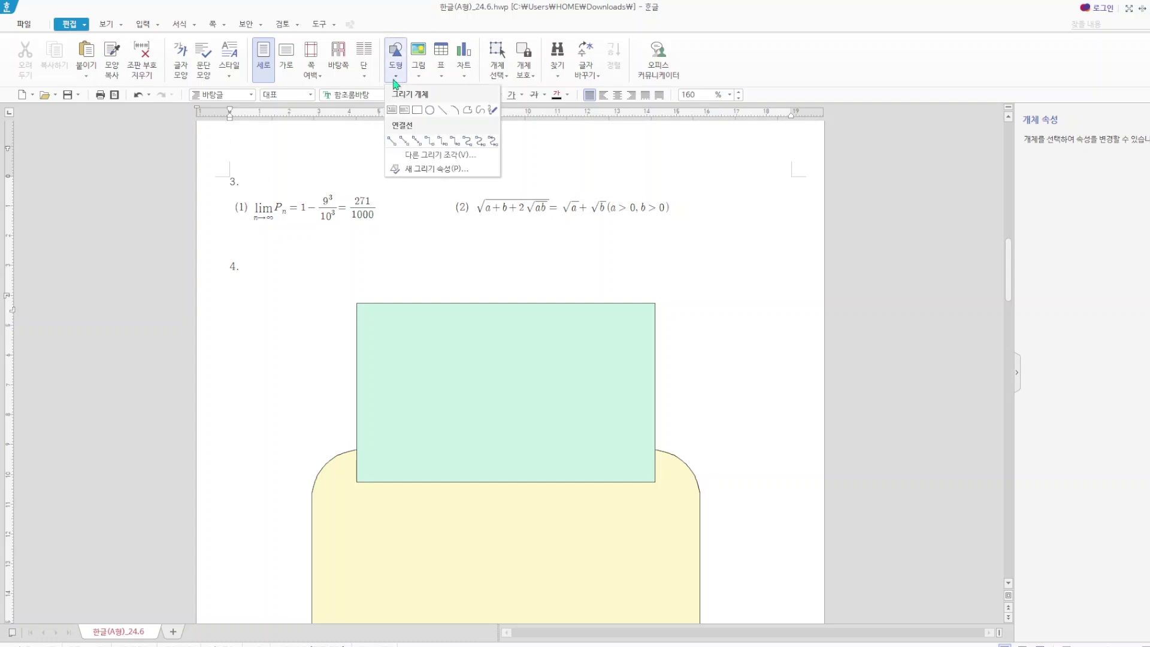
click(392, 112)
drag(317, 264, 692, 318)
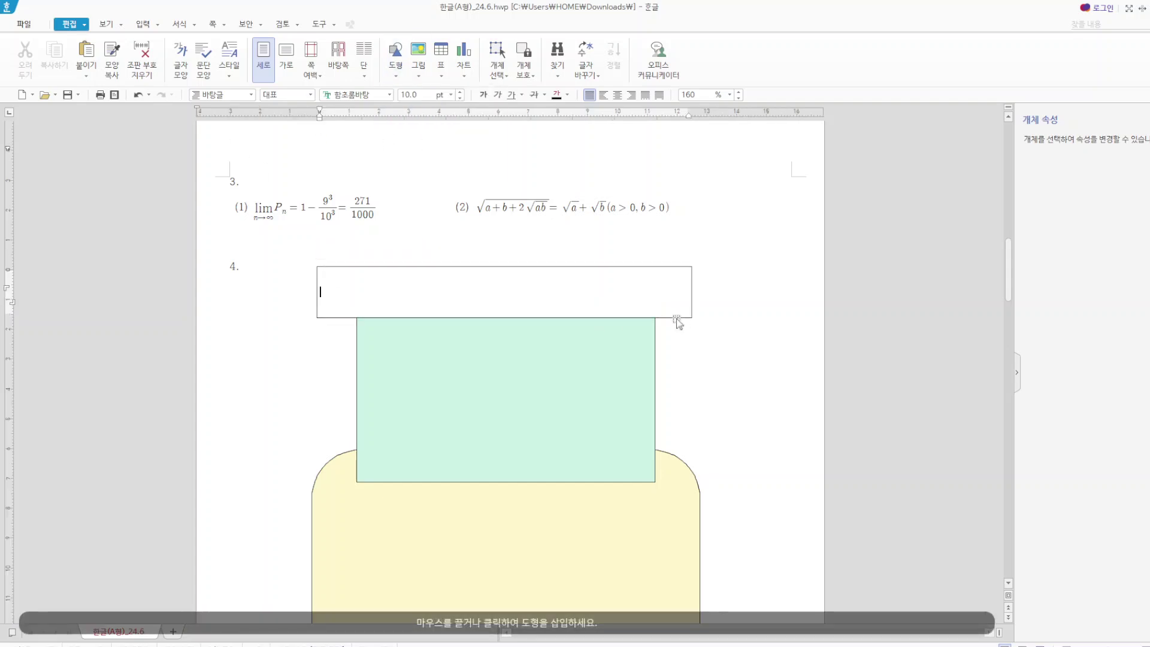
text(ㄱ)
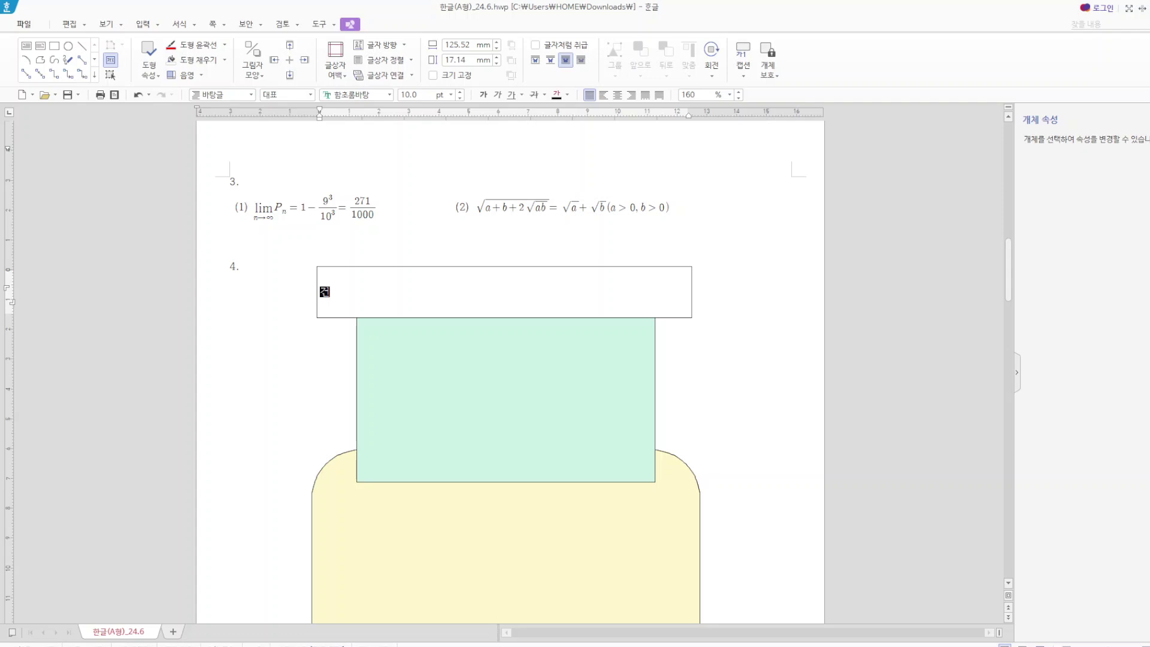
text(전하고 안전한 자전거 이)
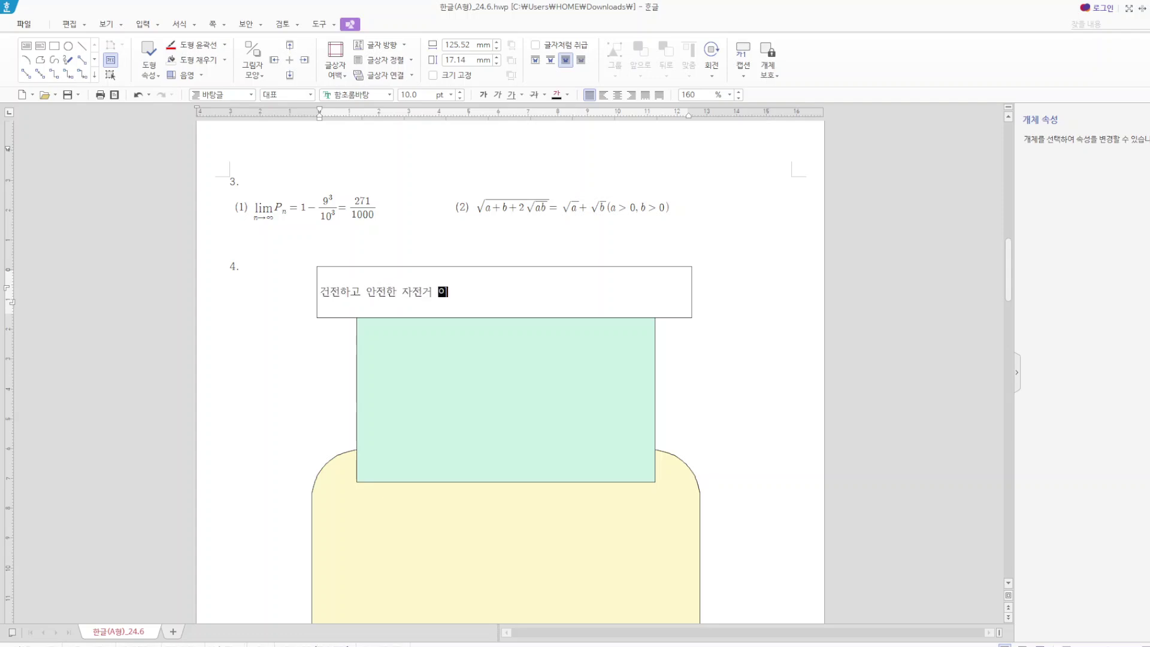
text(용 수칙)
- Format the text box's title text in 궁서, 22 pt, white
drag(485, 292, 206, 275)
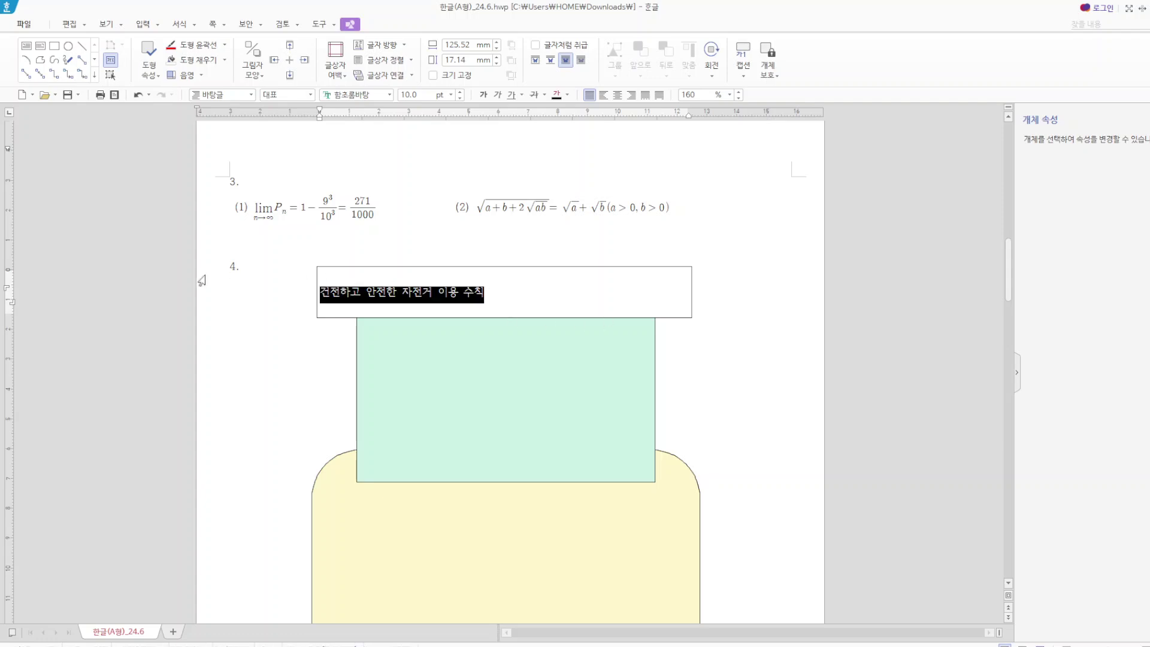
click(374, 95)
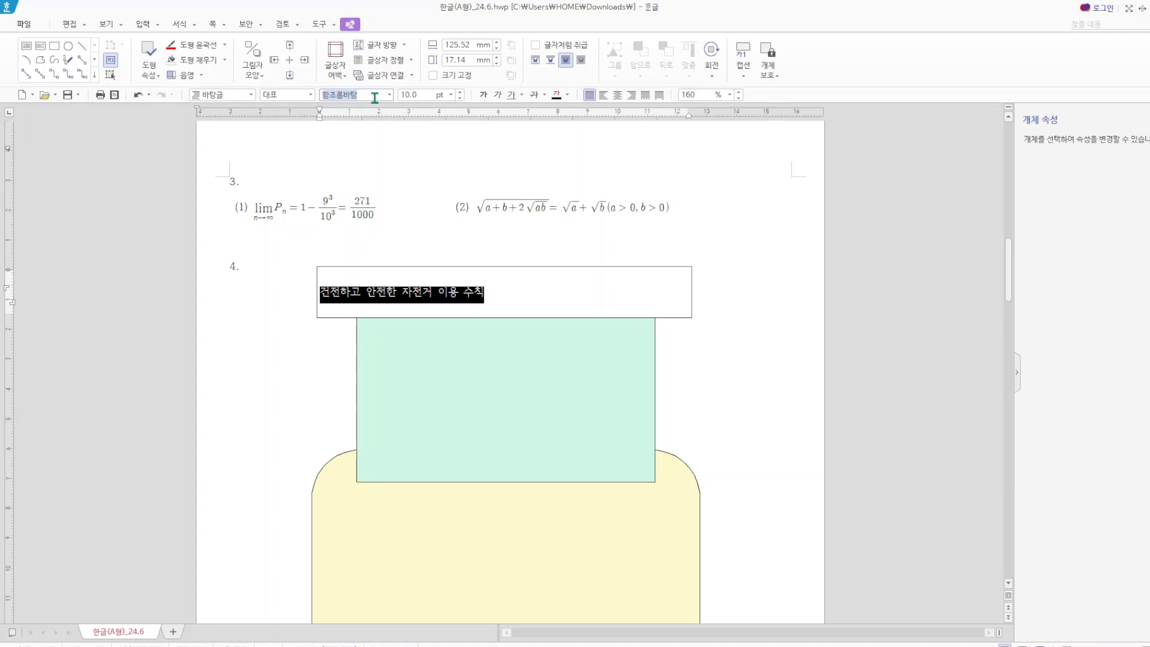
text(궁)
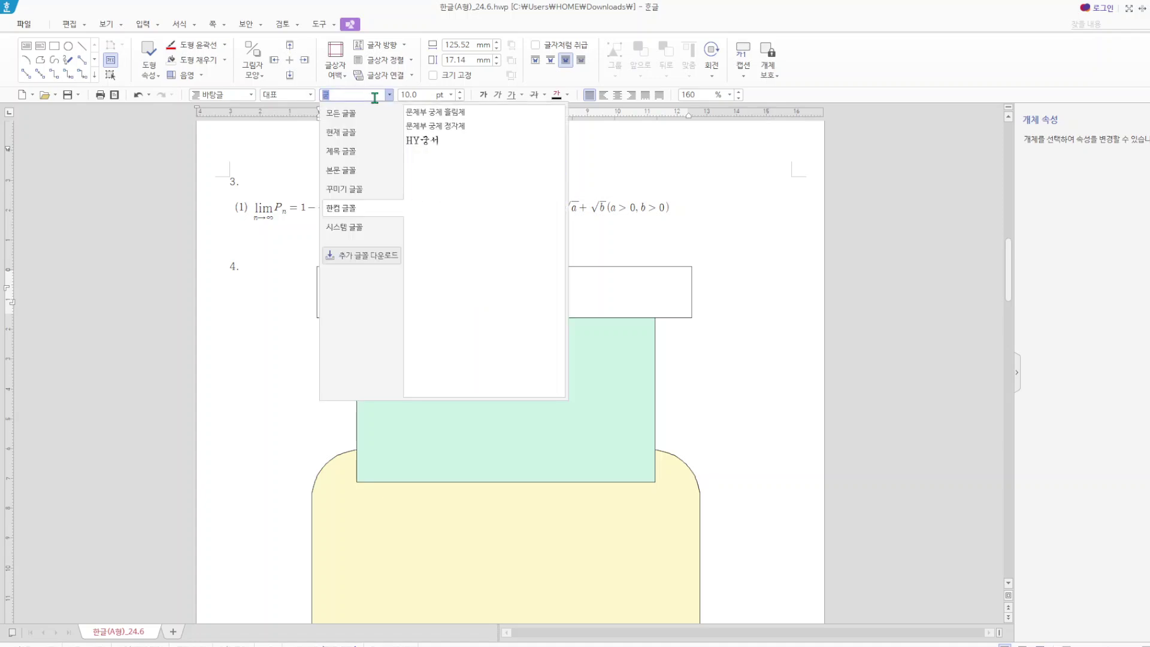
click(347, 115)
click(420, 167)
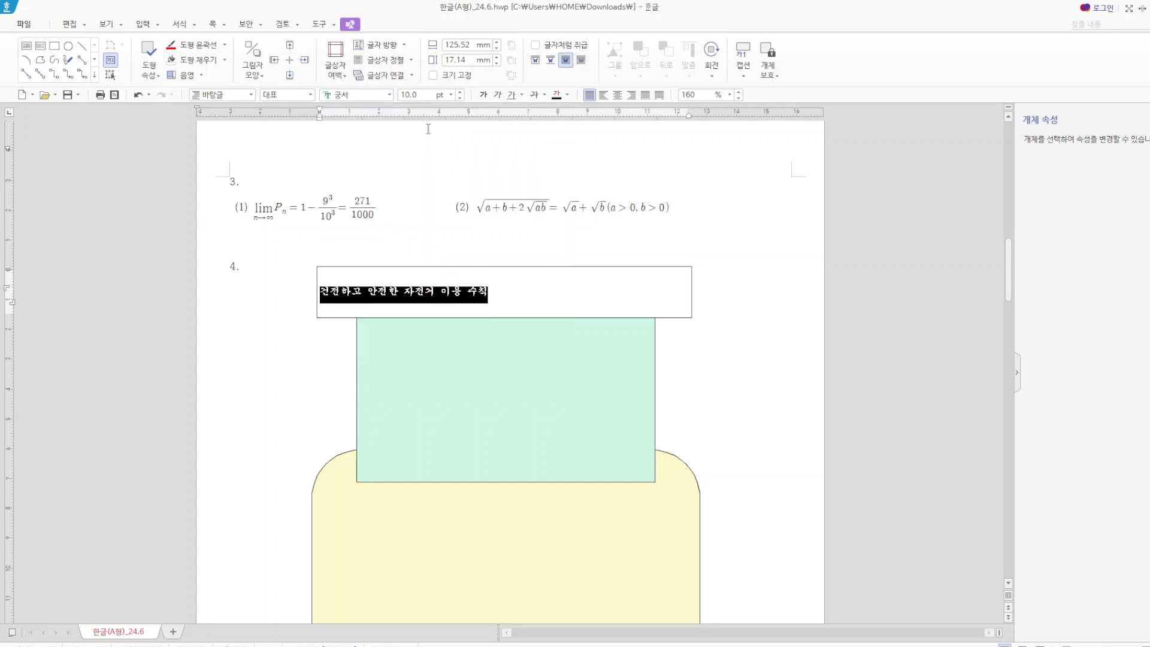
click(423, 96)
text(22)
key(Return)
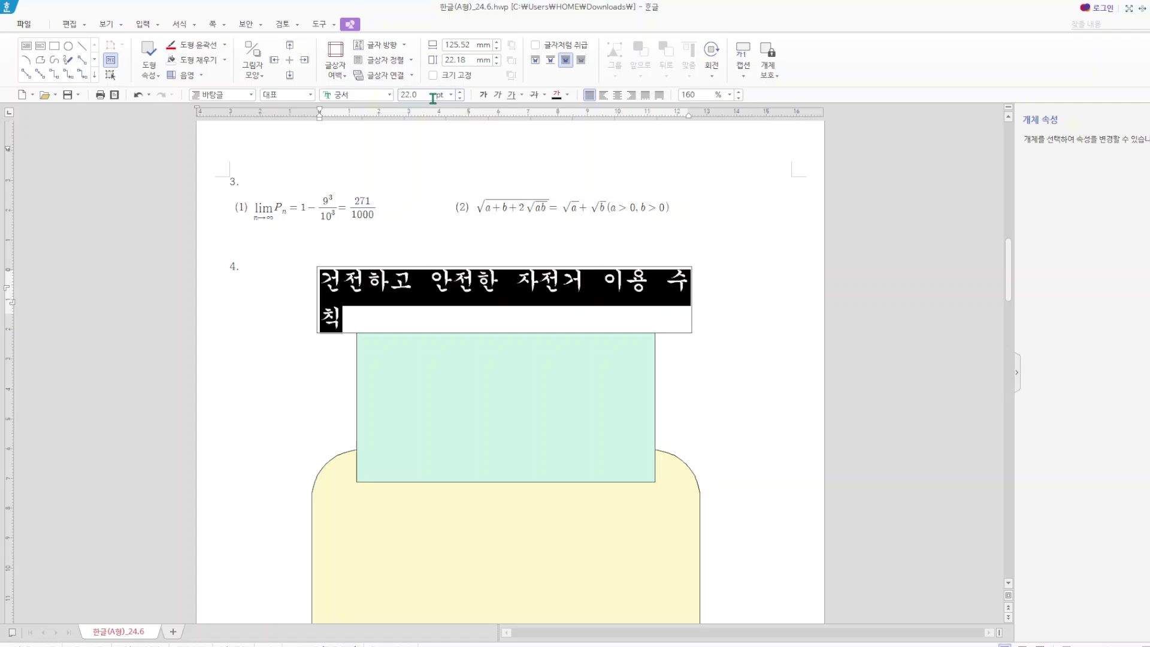
click(567, 95)
click(566, 145)
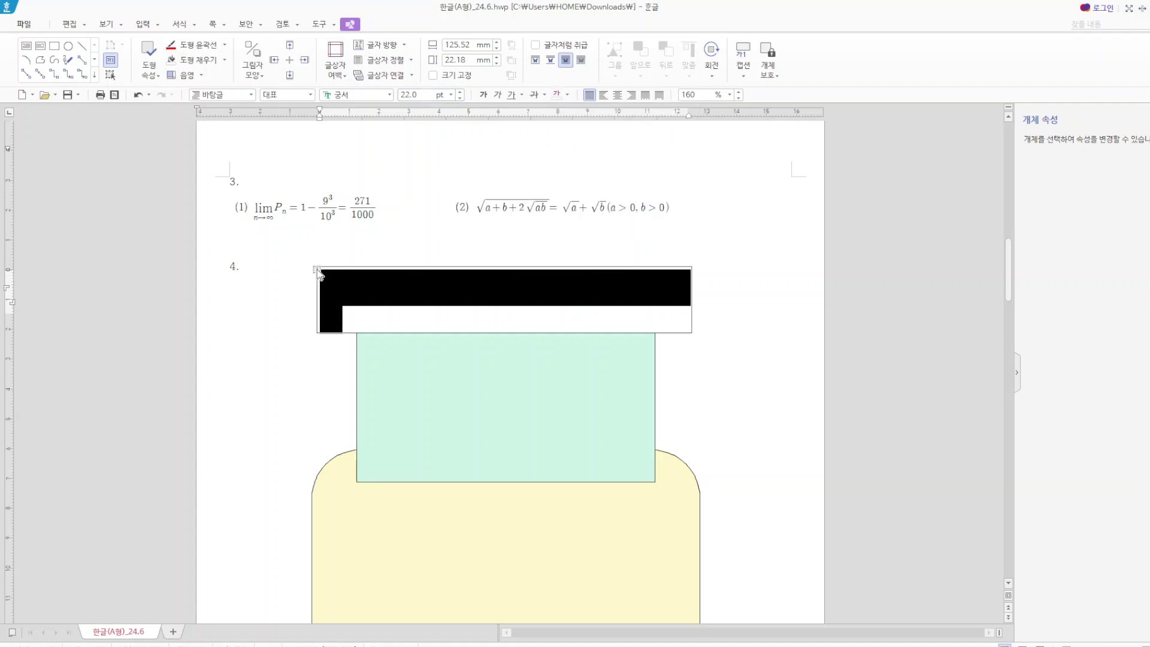
- Set the title text box's width to 140 mm and its height to 17 mm in the object properties
double_click(351, 270)
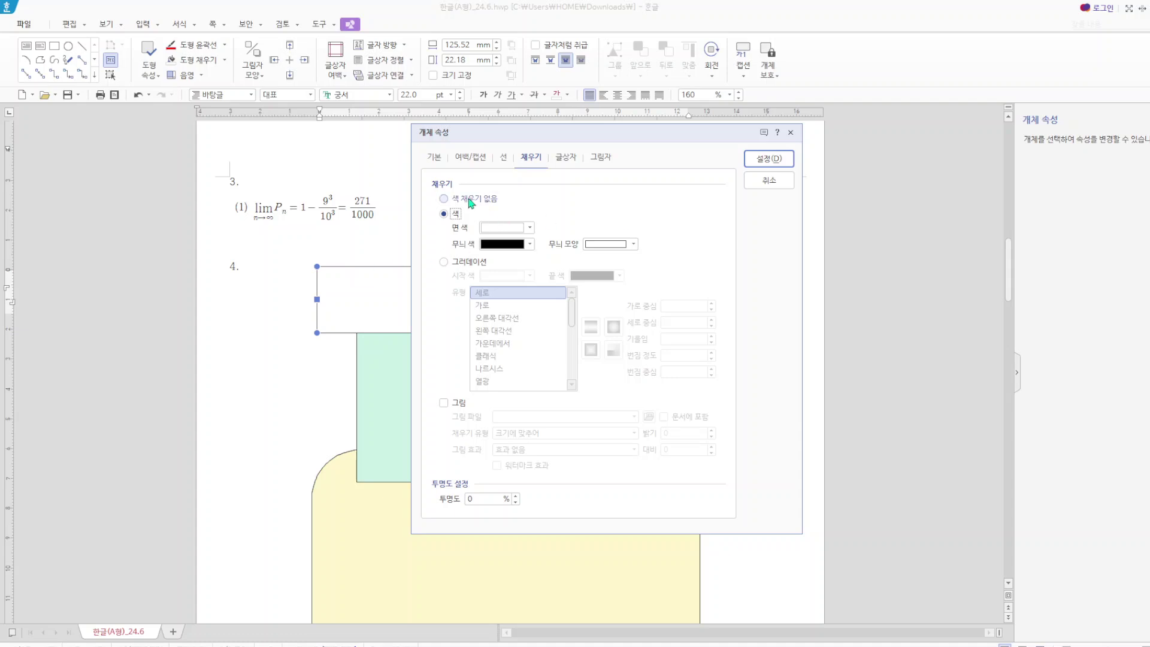
click(434, 157)
click(595, 200)
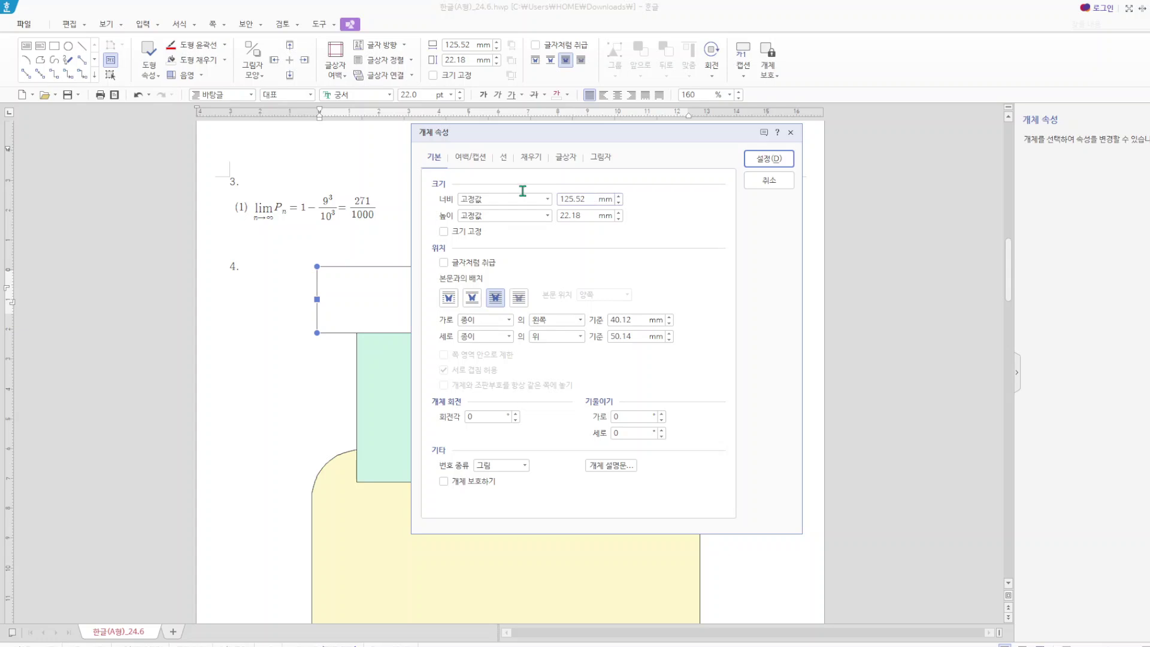
text(140)
click(564, 218)
text(17)
- Give the title text box 반원 corners and a red fill colour in its object properties
click(507, 159)
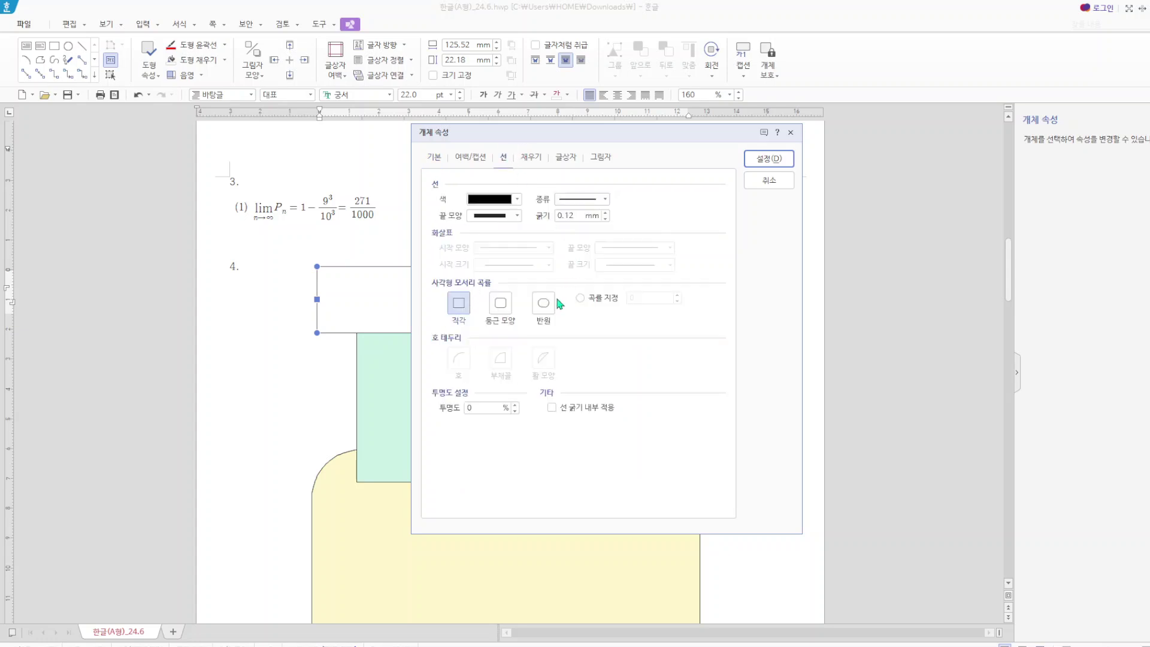
click(545, 307)
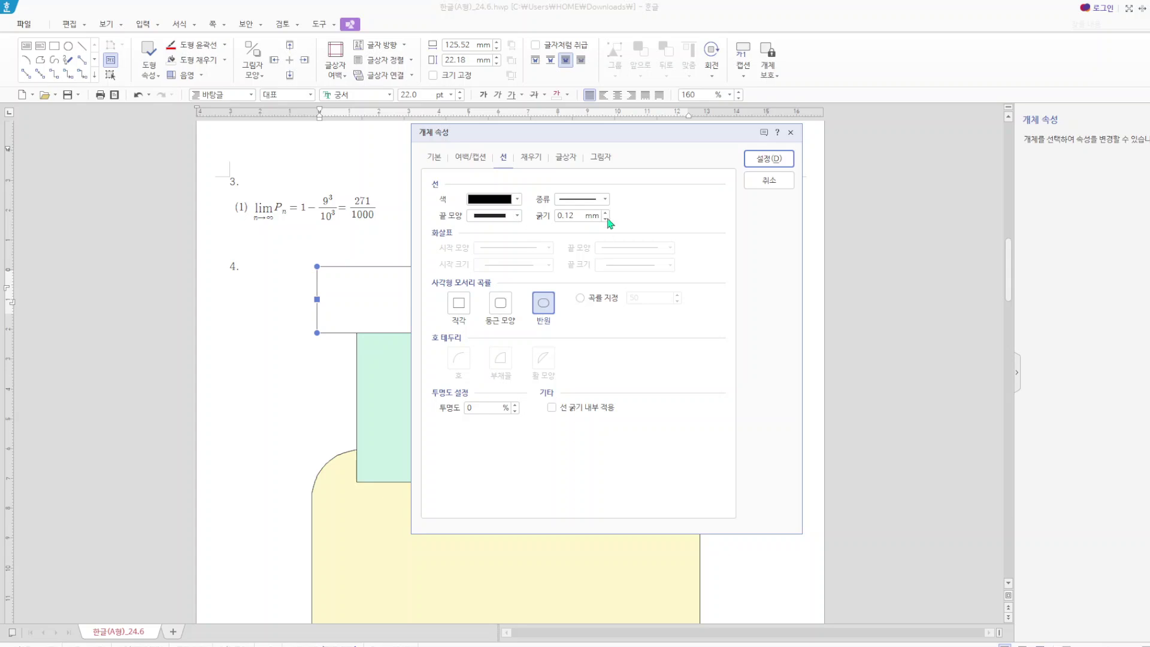
click(530, 158)
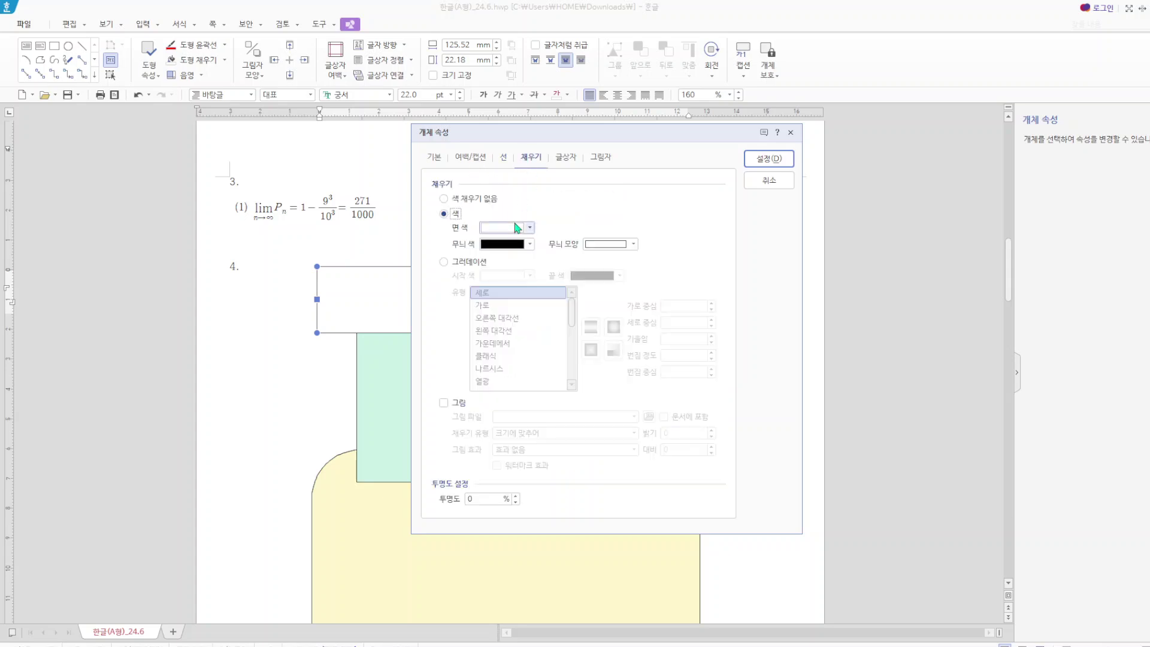
click(515, 228)
click(503, 346)
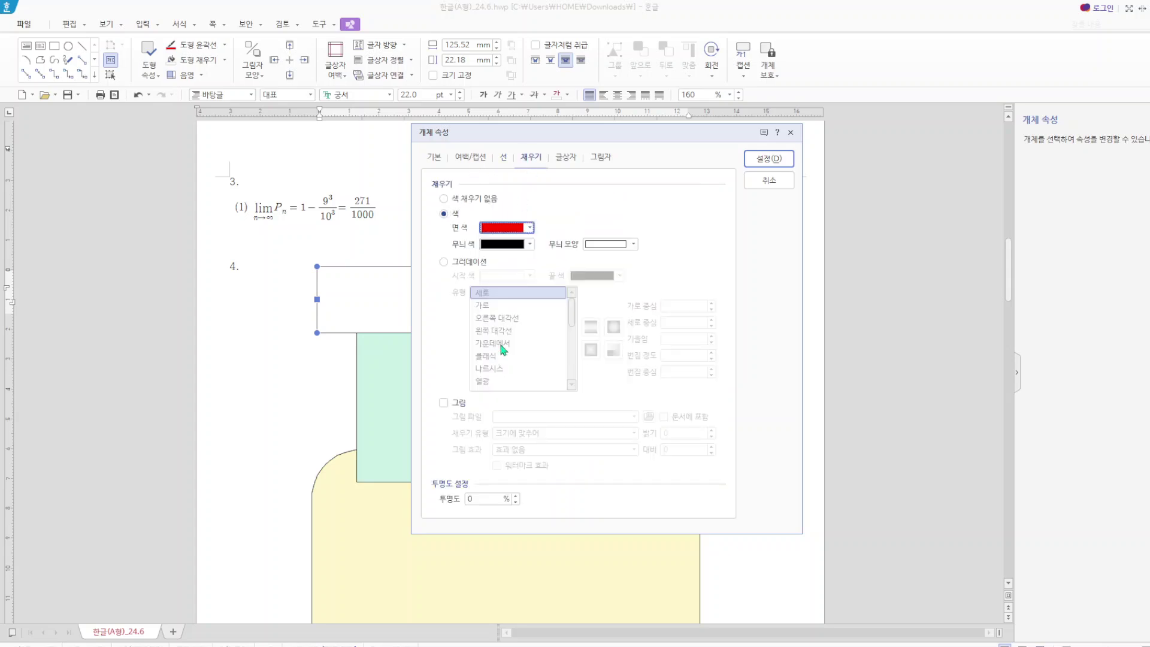
click(763, 158)
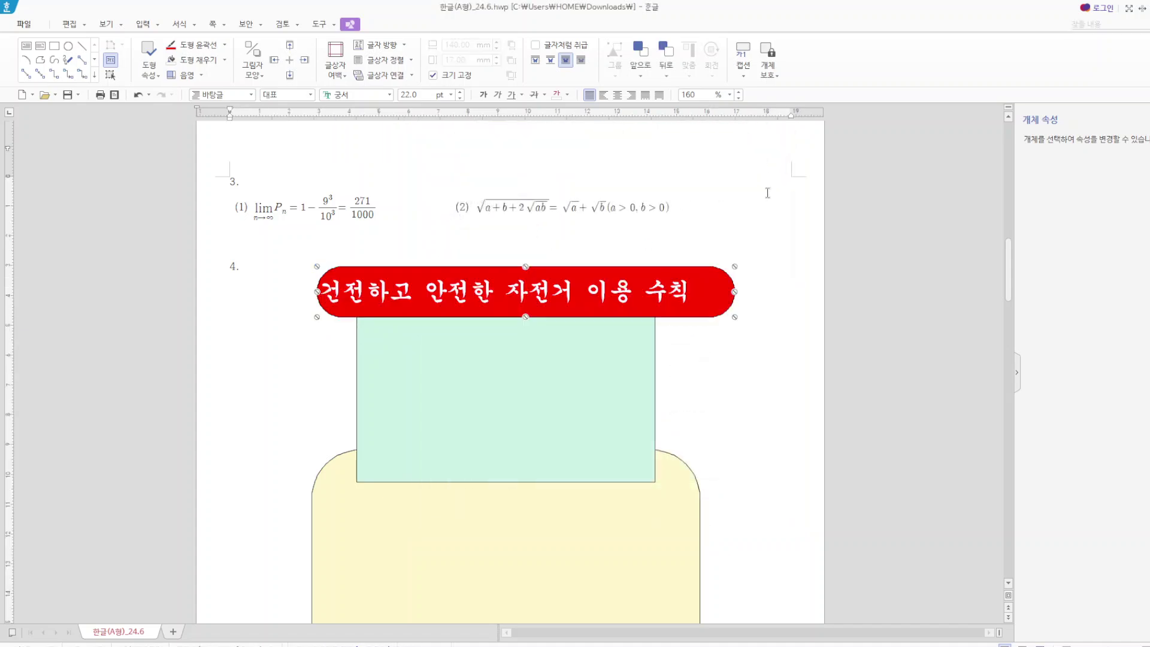
- Centre-align the title text and move its red box so it sits centred over the green rectangle's upper edge
click(706, 304)
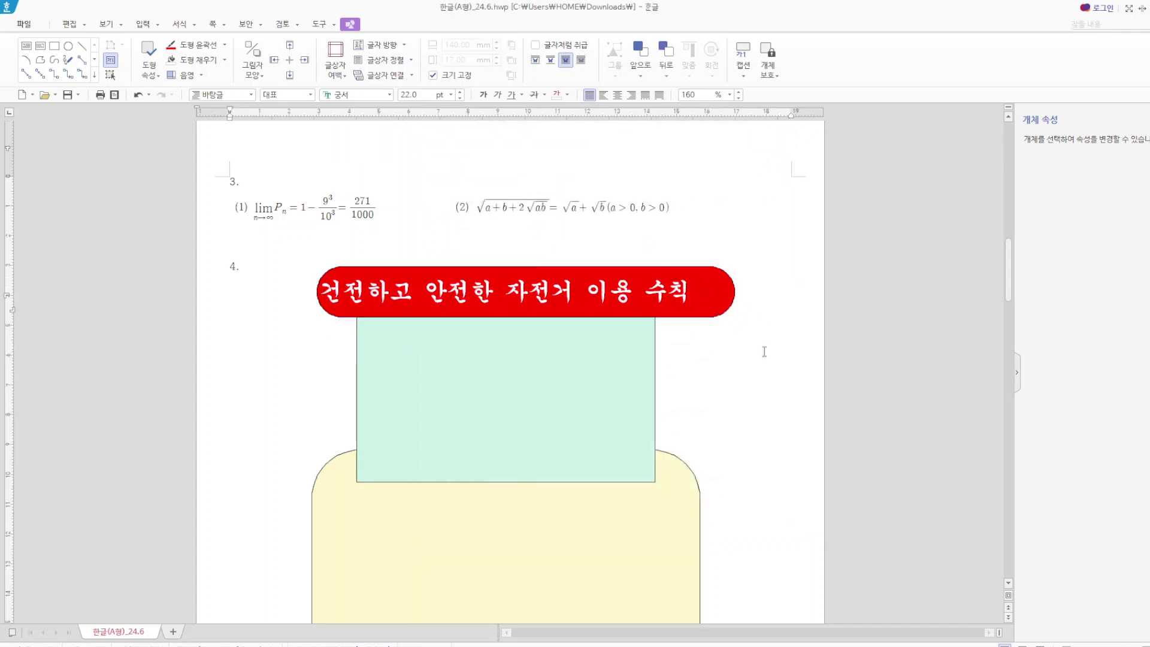
click(617, 95)
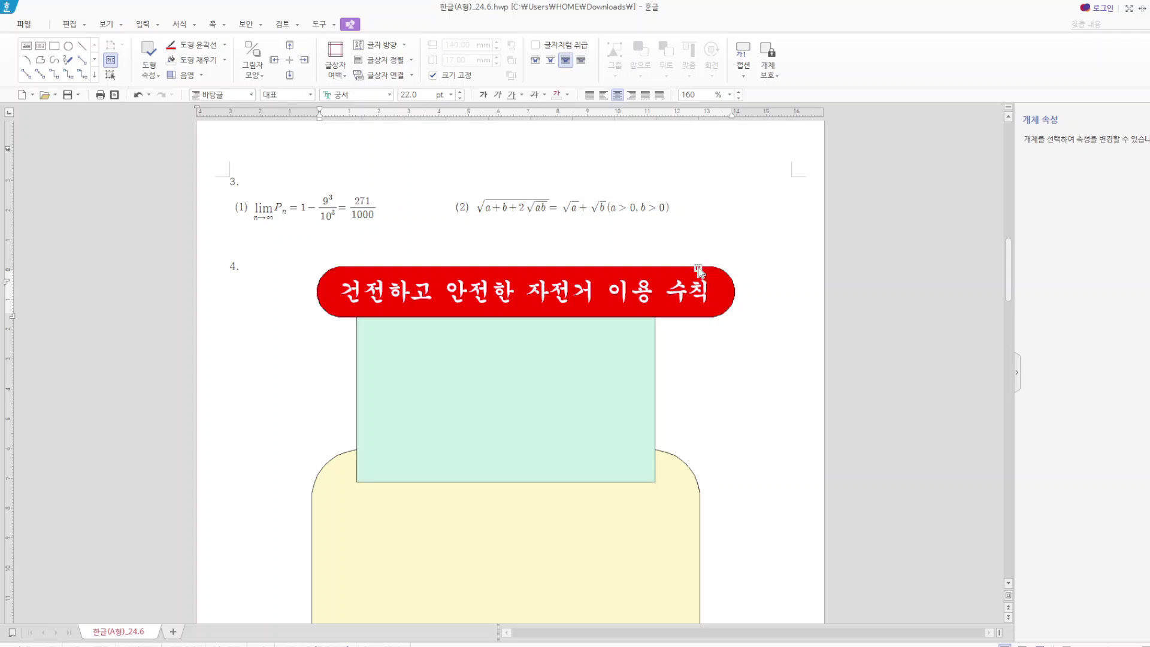
drag(702, 270, 690, 275)
key(Escape)
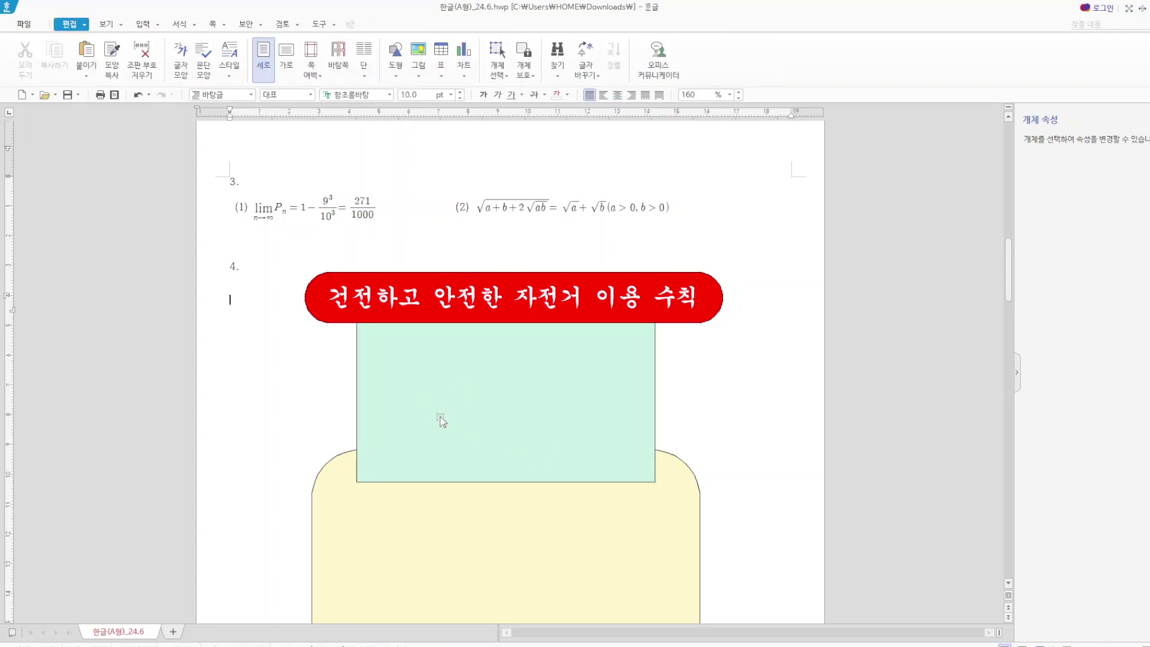
- Insert a 글맵시 object reading "교통안전건강" in 돋움, using a chevron-like shape that peaks in the middle
click(154, 29)
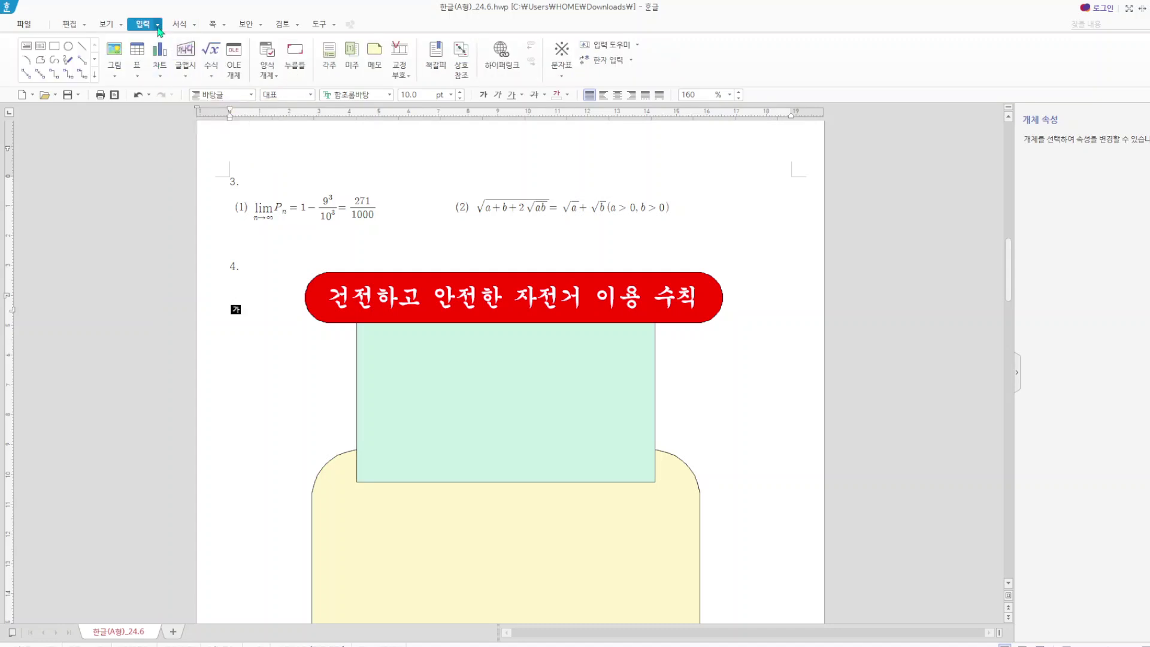
click(158, 25)
mouse_move(171, 144)
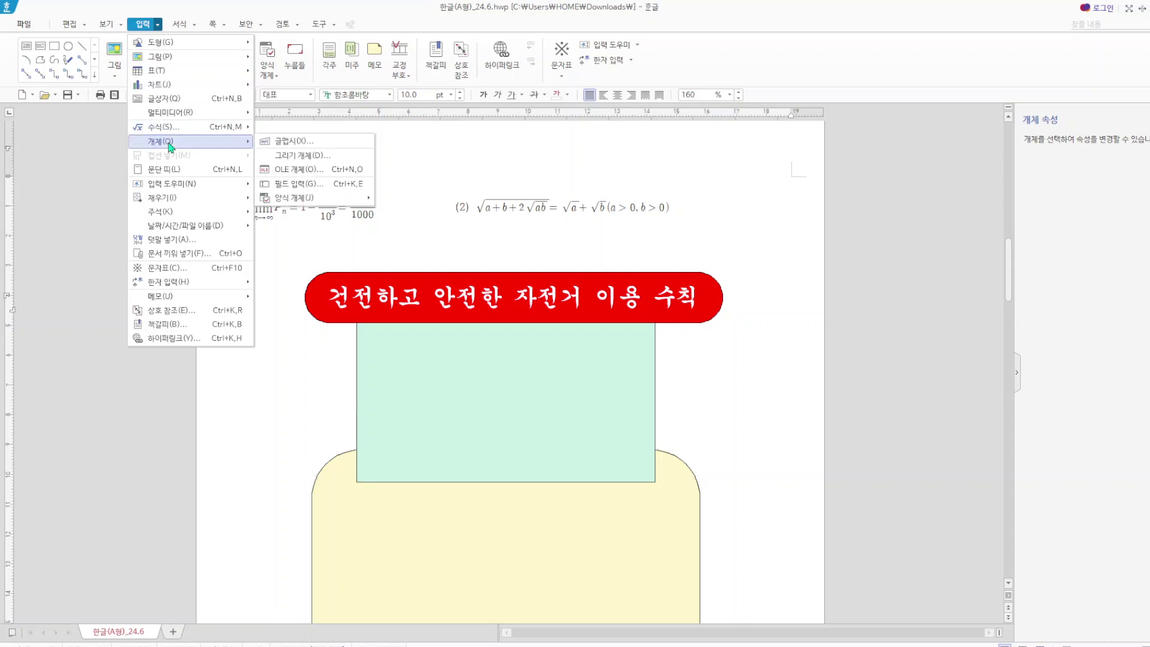
click(275, 142)
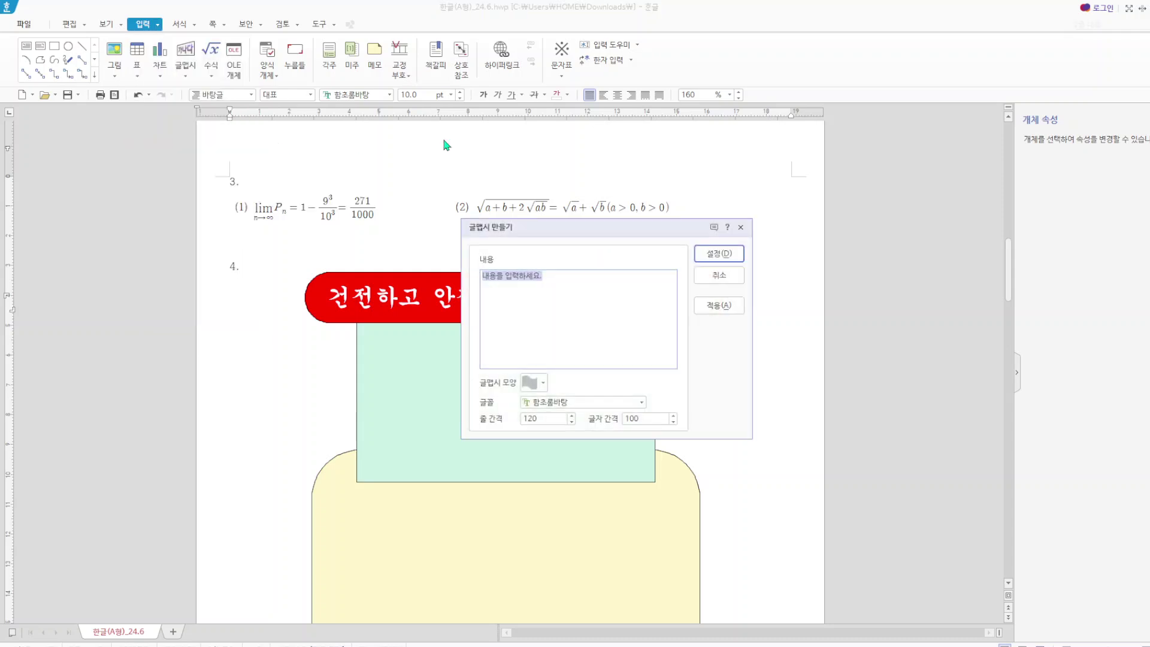
text(교통안전건강)
click(543, 384)
click(553, 446)
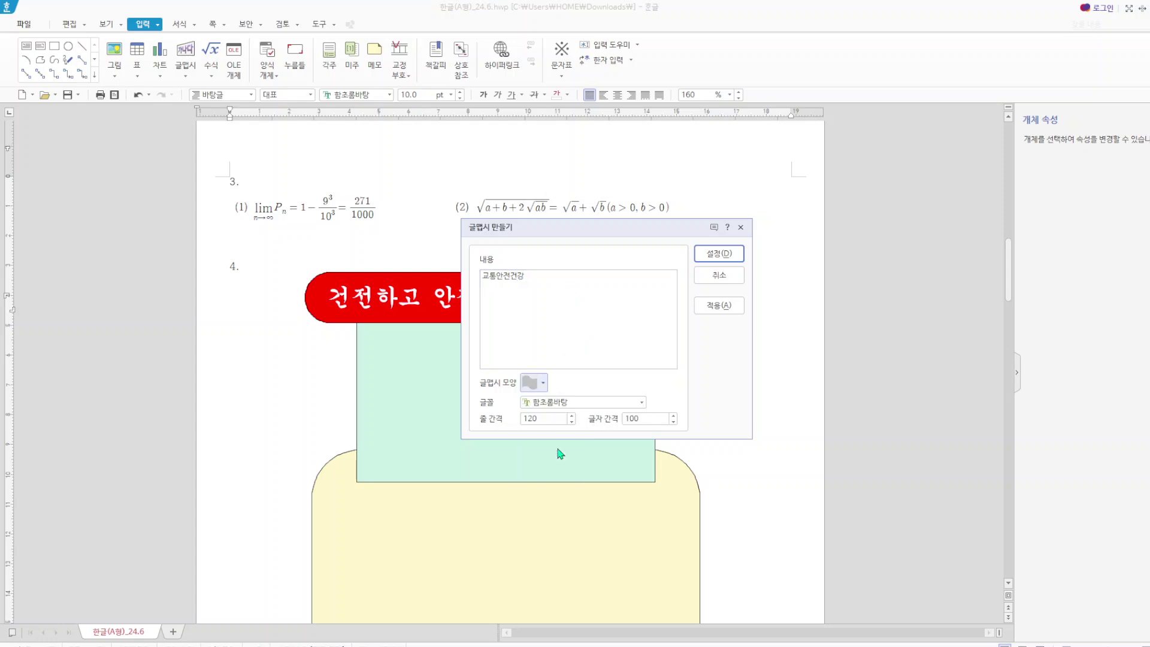
click(641, 403)
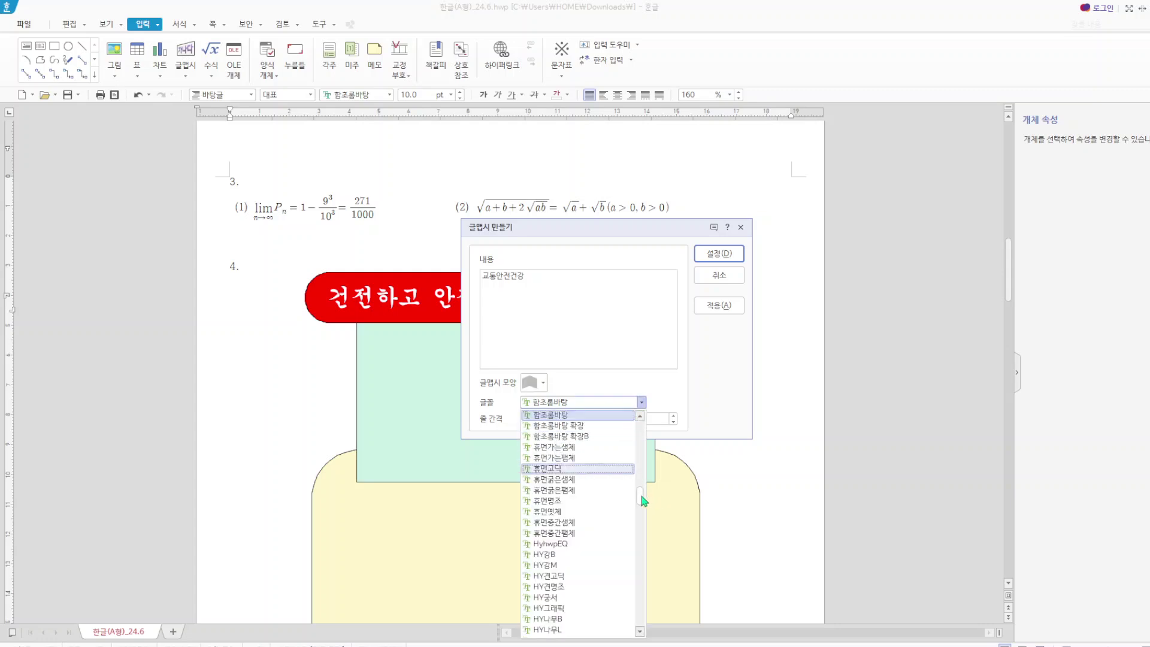
drag(641, 498, 632, 428)
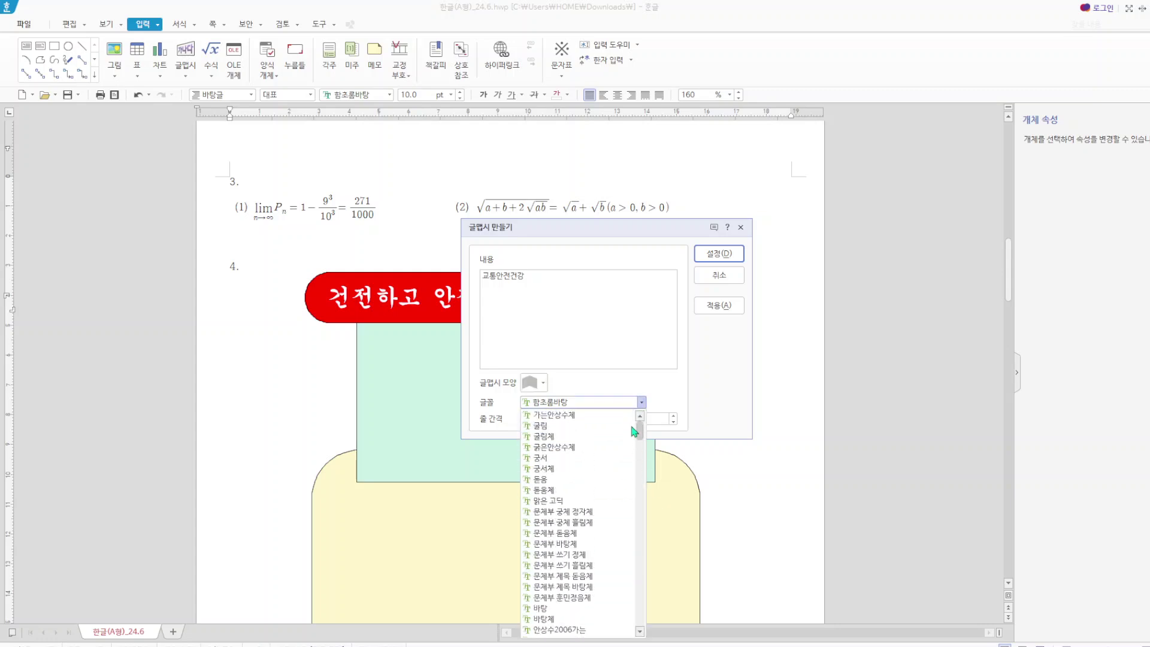
click(560, 479)
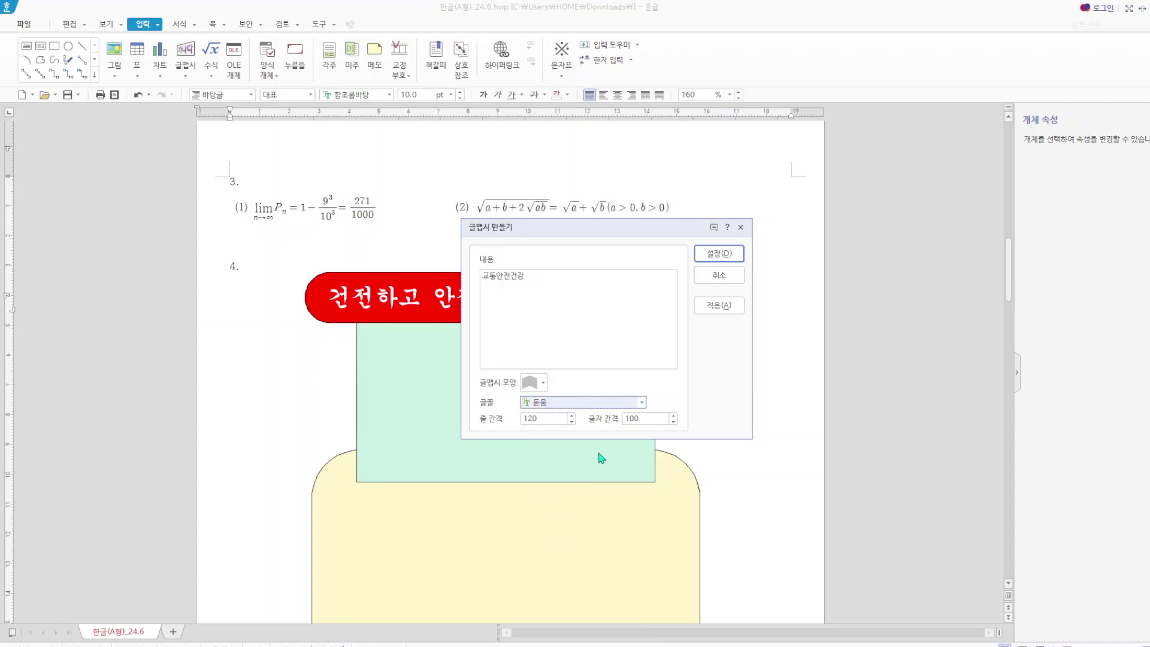
click(720, 254)
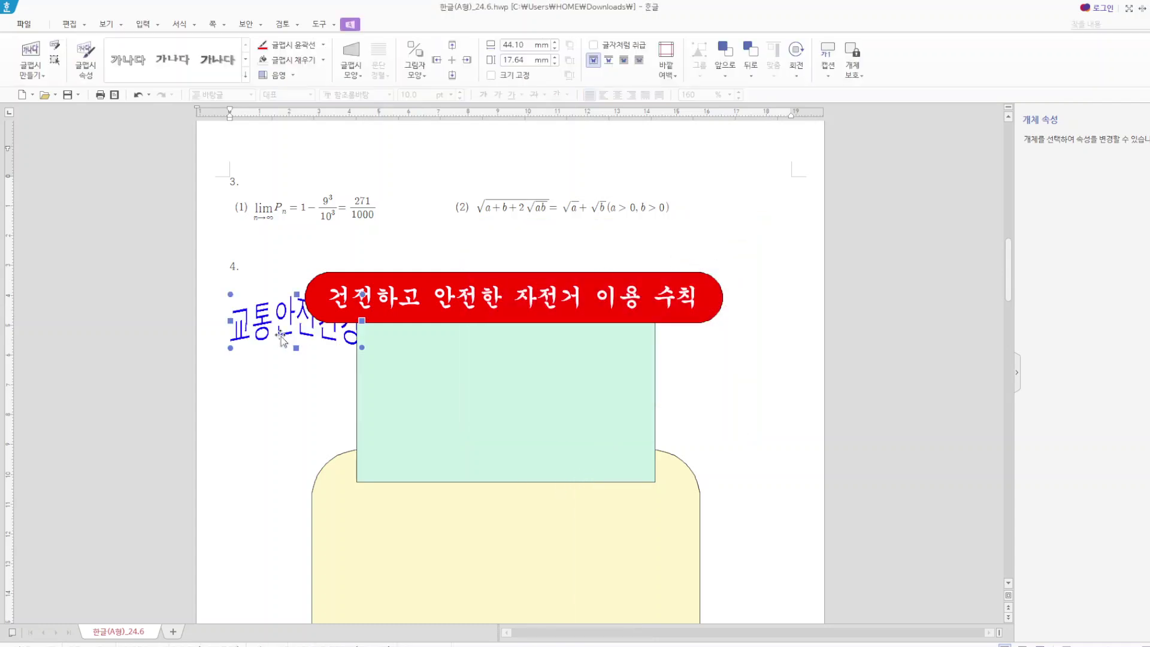
- Set the 글맵시 to a fixed 40 mm wide by 45 mm high, in front of text, and move it onto the green rectangle's left half
double_click(283, 342)
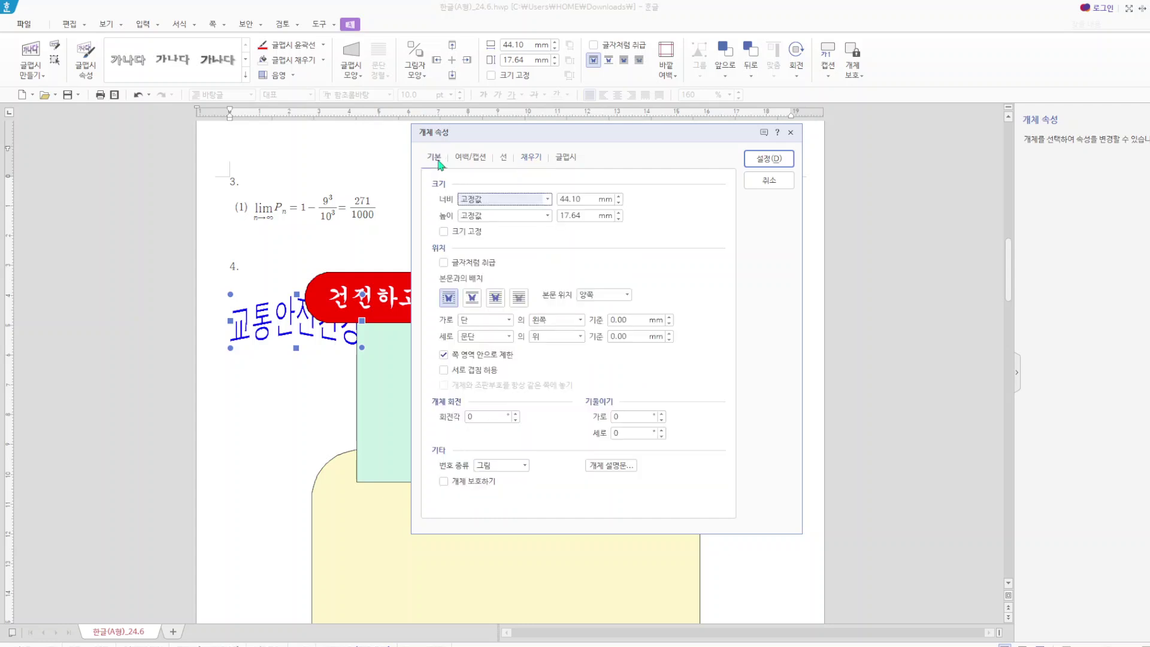
click(601, 199)
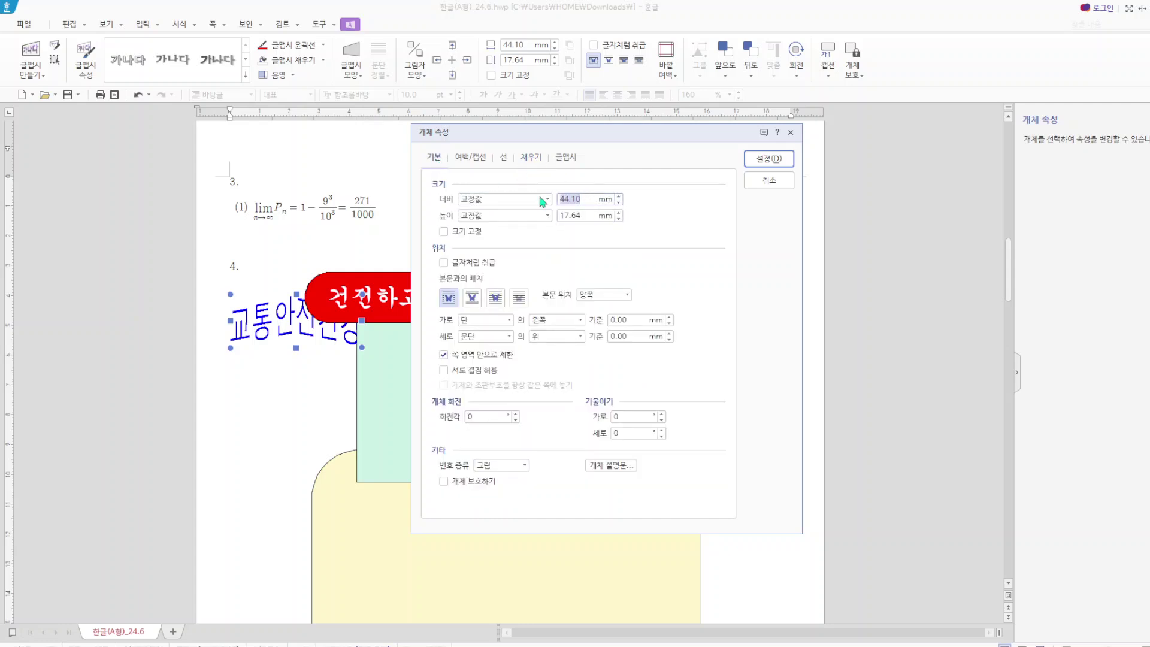
text(40)
key(Tab)
text(45)
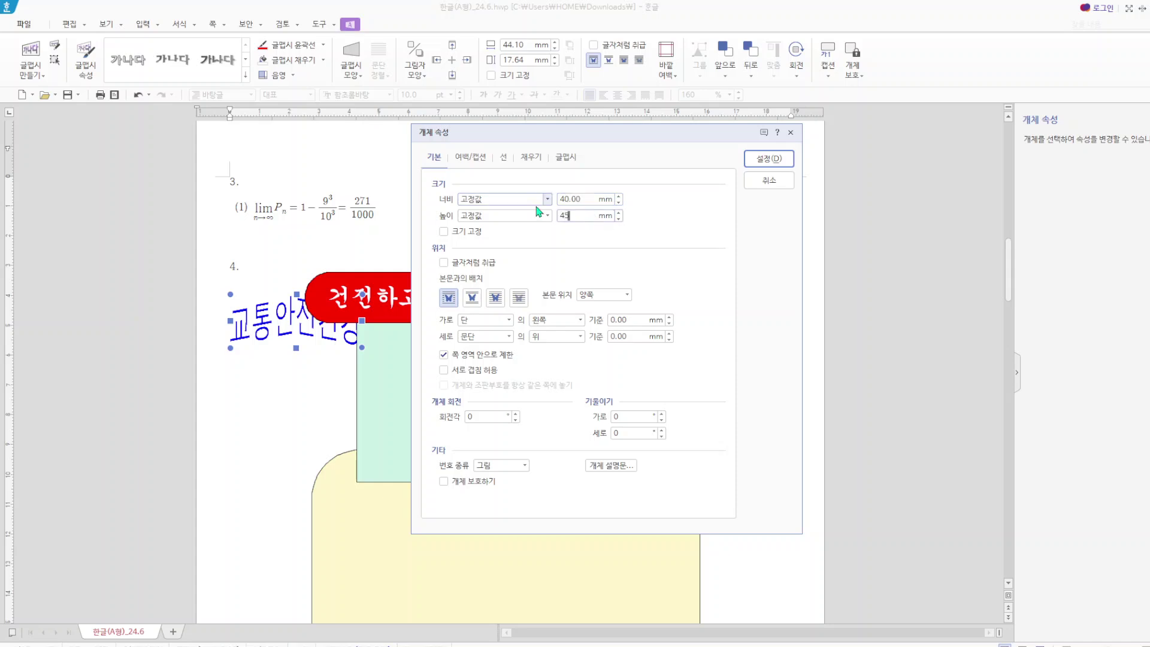
click(444, 231)
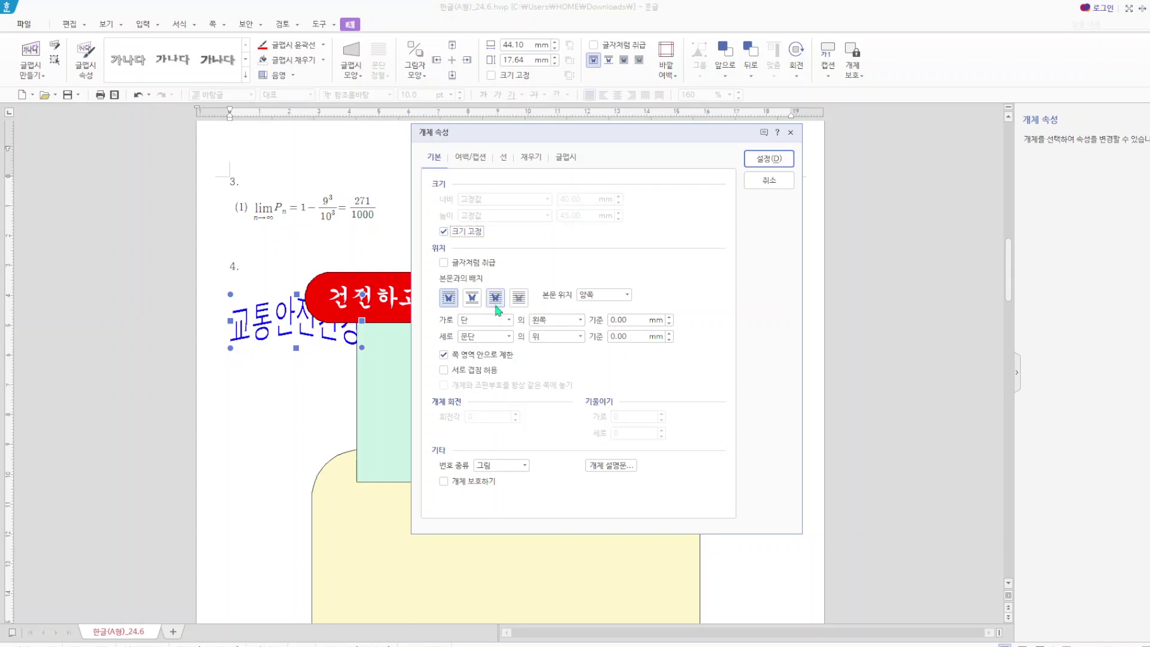
click(756, 162)
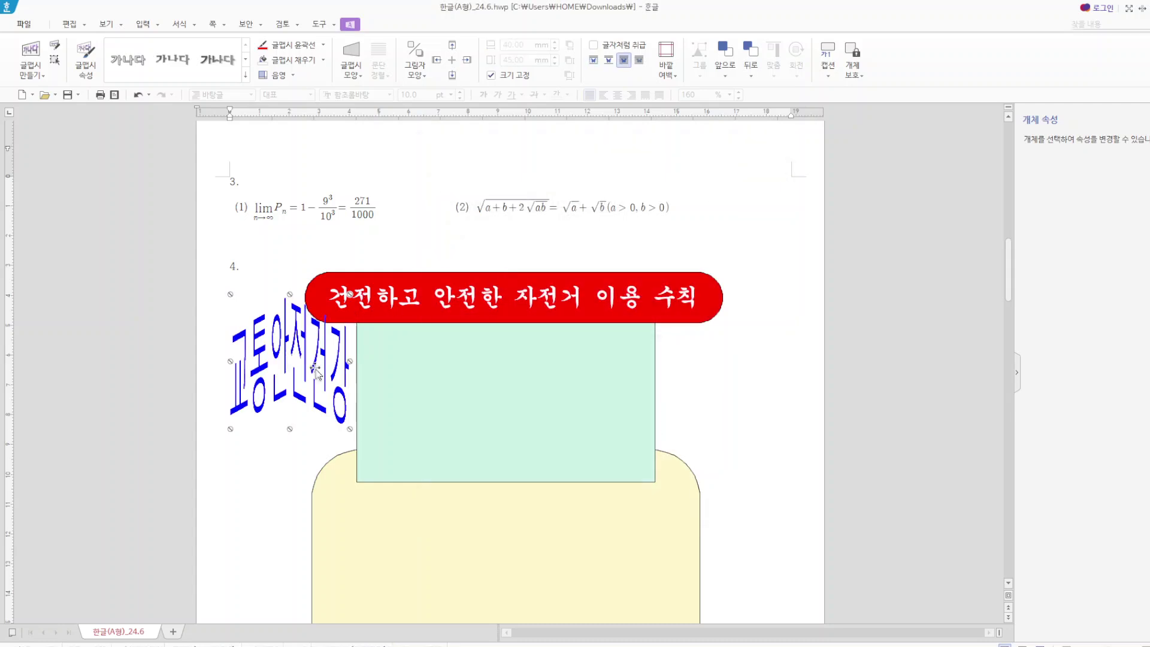
drag(310, 374, 453, 407)
click(701, 392)
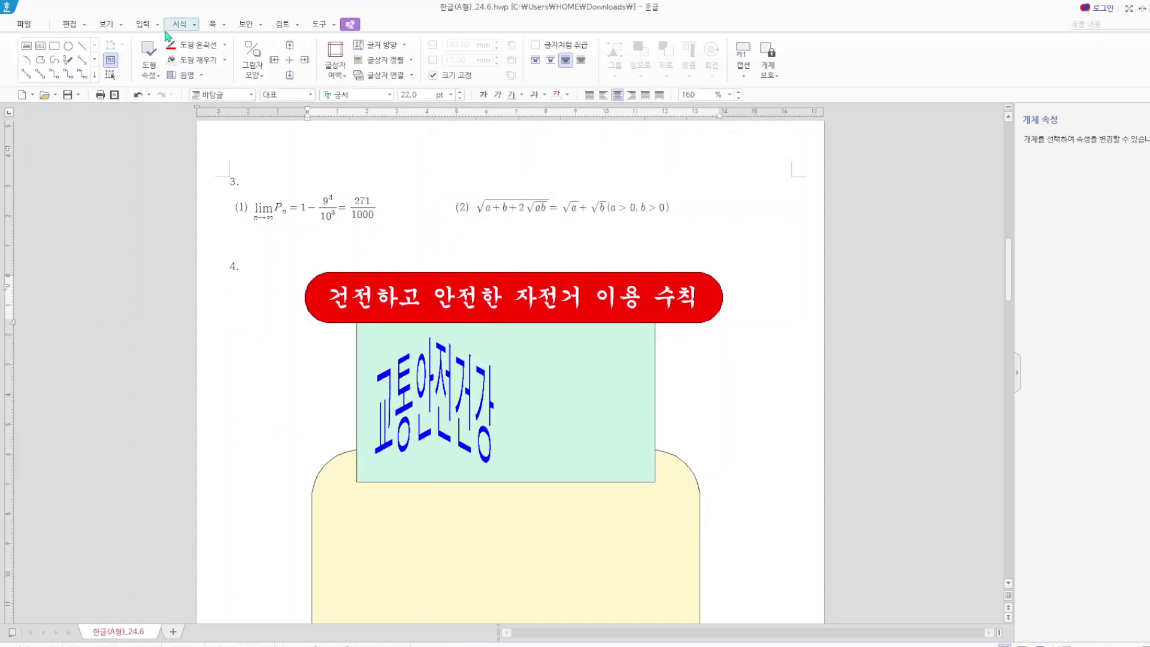
- Insert the picture 로고3.jpg from the desktop's Picture folder beside the green rectangle, about 28 mm wide and 19 mm high
click(142, 24)
mouse_move(169, 62)
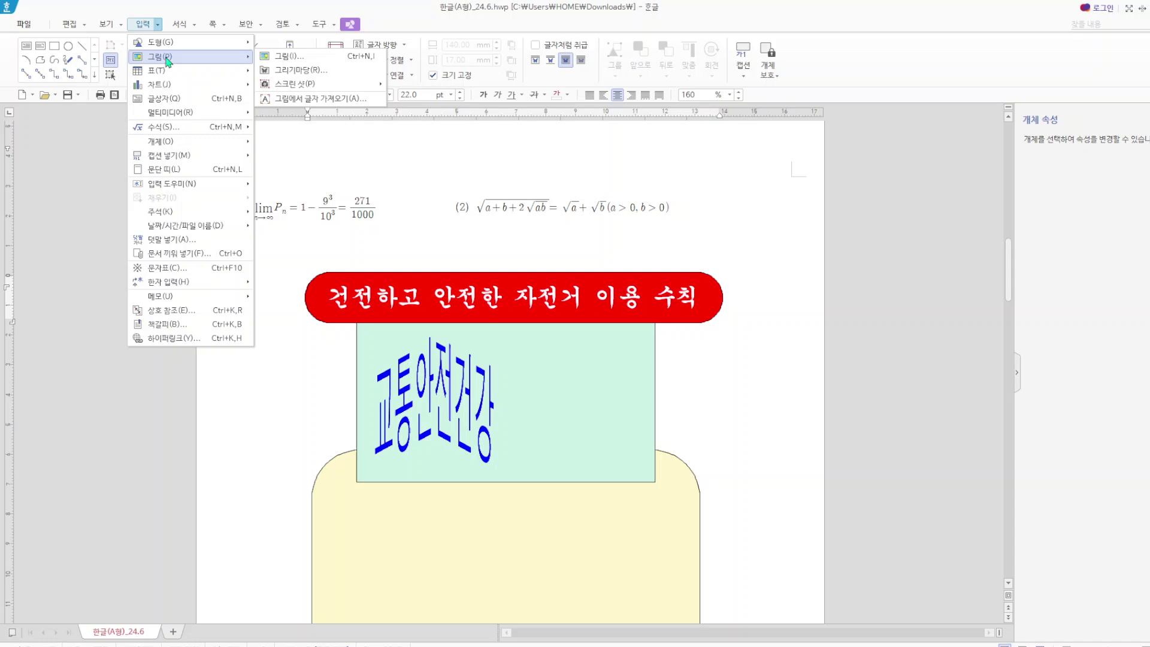
click(287, 55)
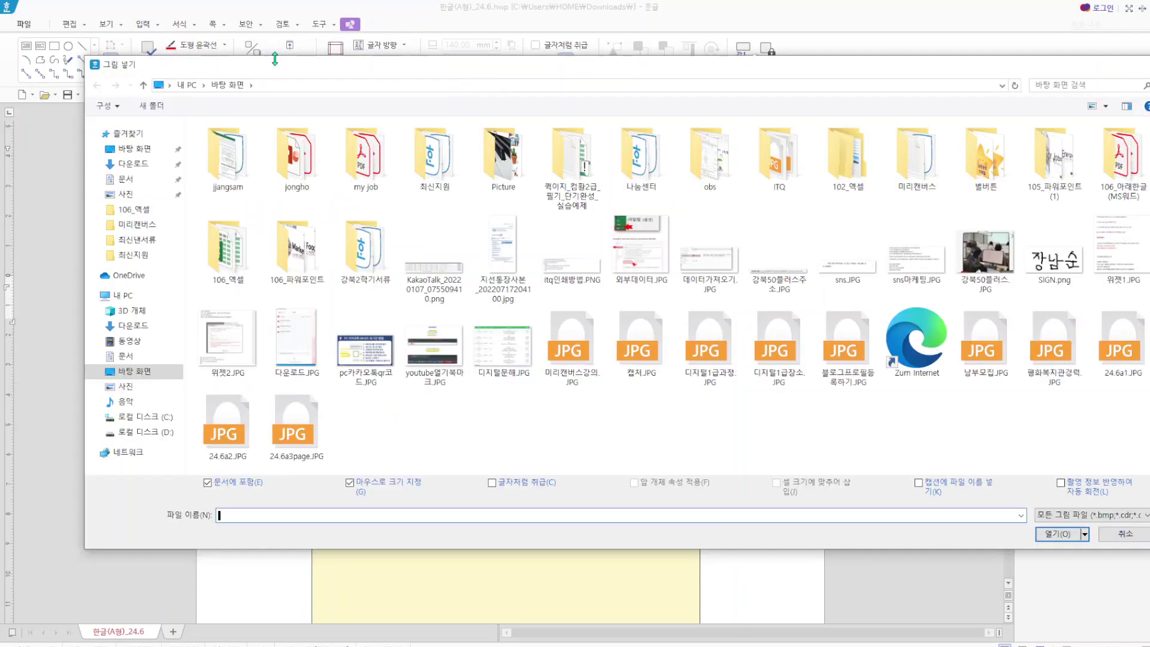
double_click(507, 166)
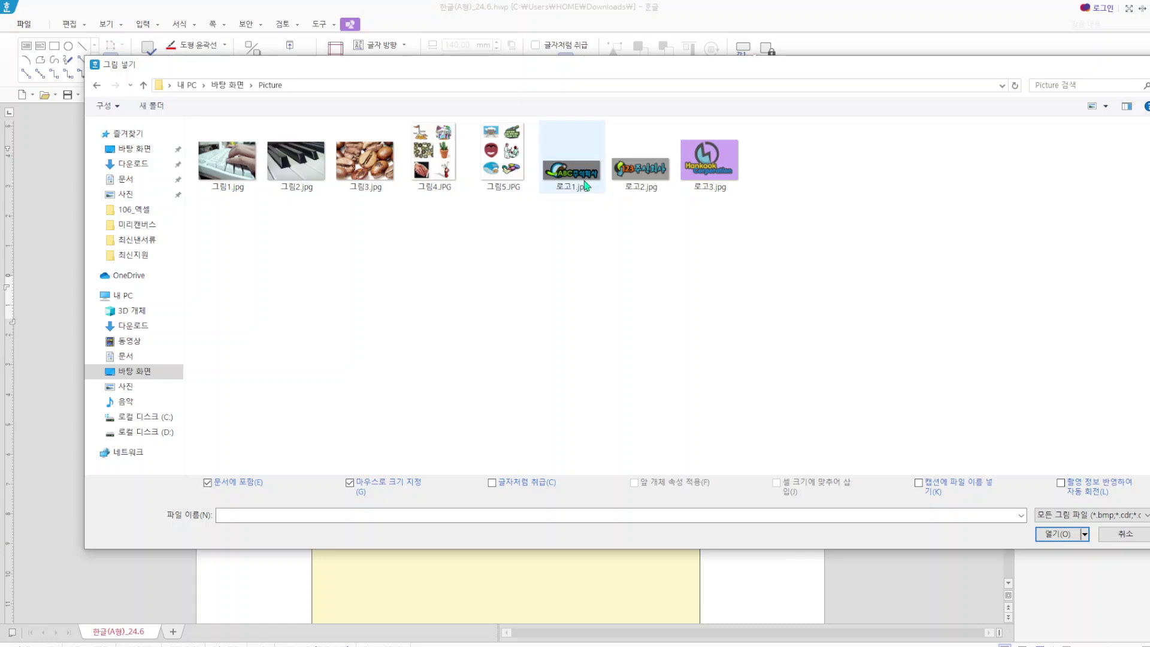
click(710, 163)
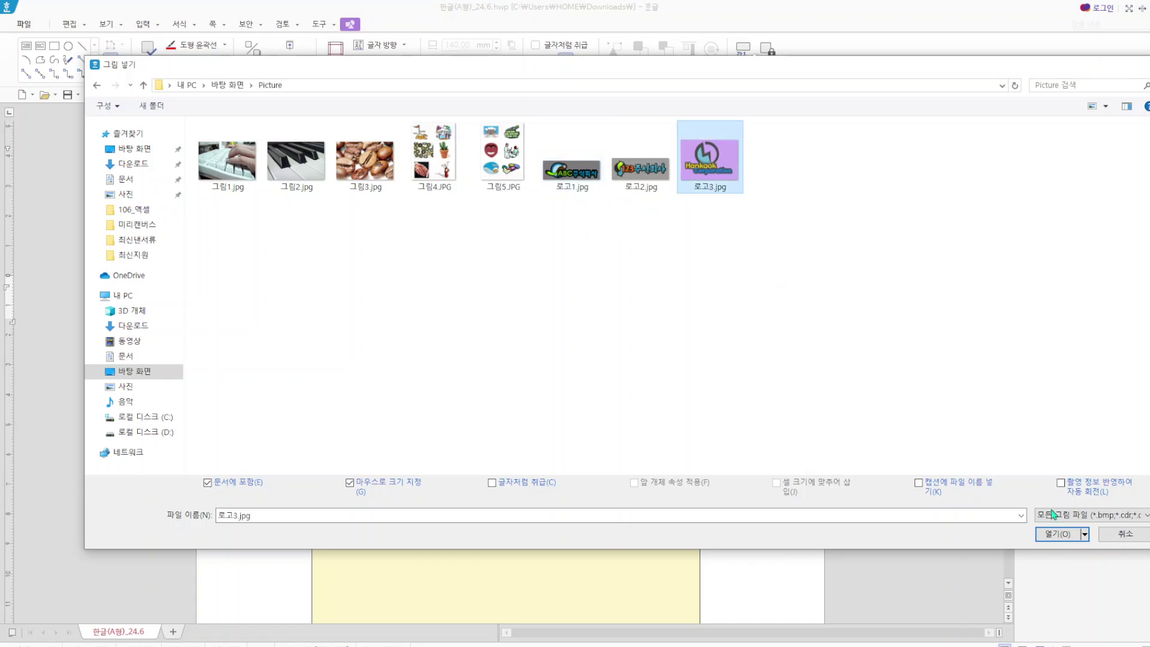
click(1058, 534)
drag(703, 361, 711, 420)
- Set the logo picture to a fixed 45 mm wide by 35 mm high, placed in front of text, with the 회색조 effect
double_click(728, 396)
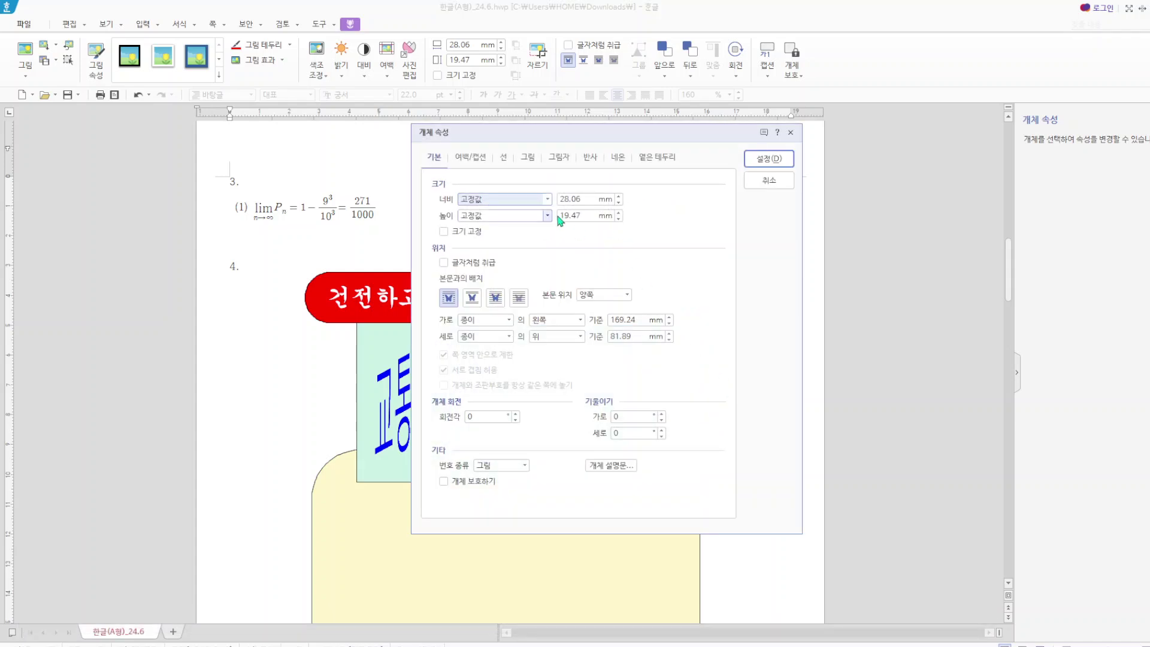
double_click(586, 199)
text(45)
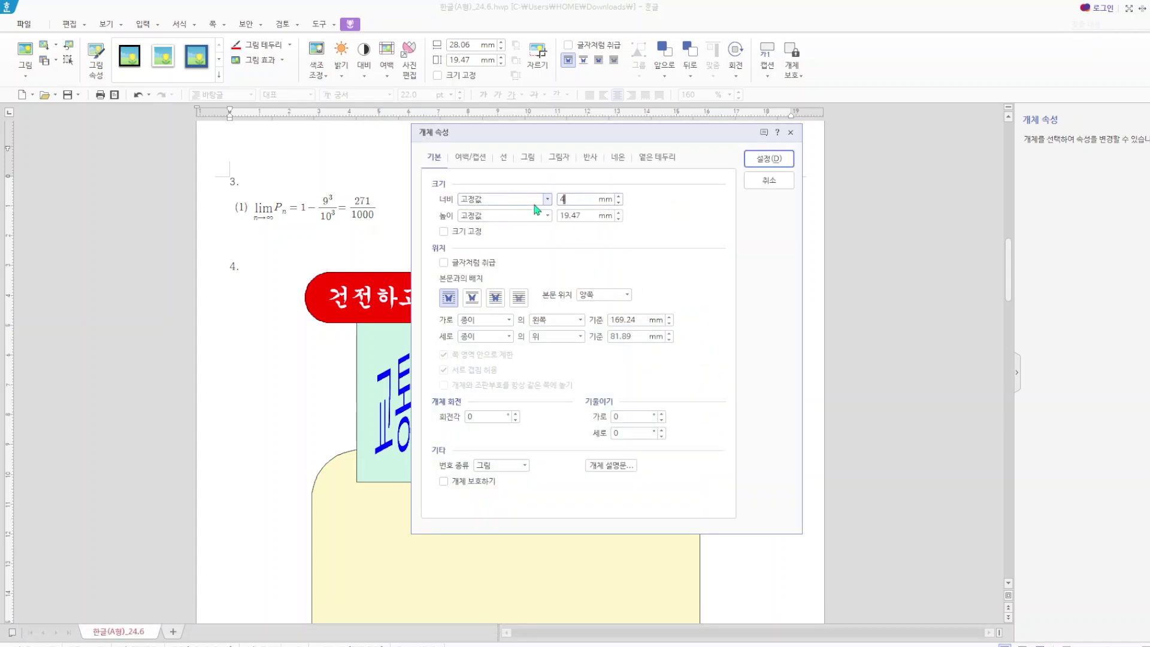
key(Tab)
key(Tab)
text(35)
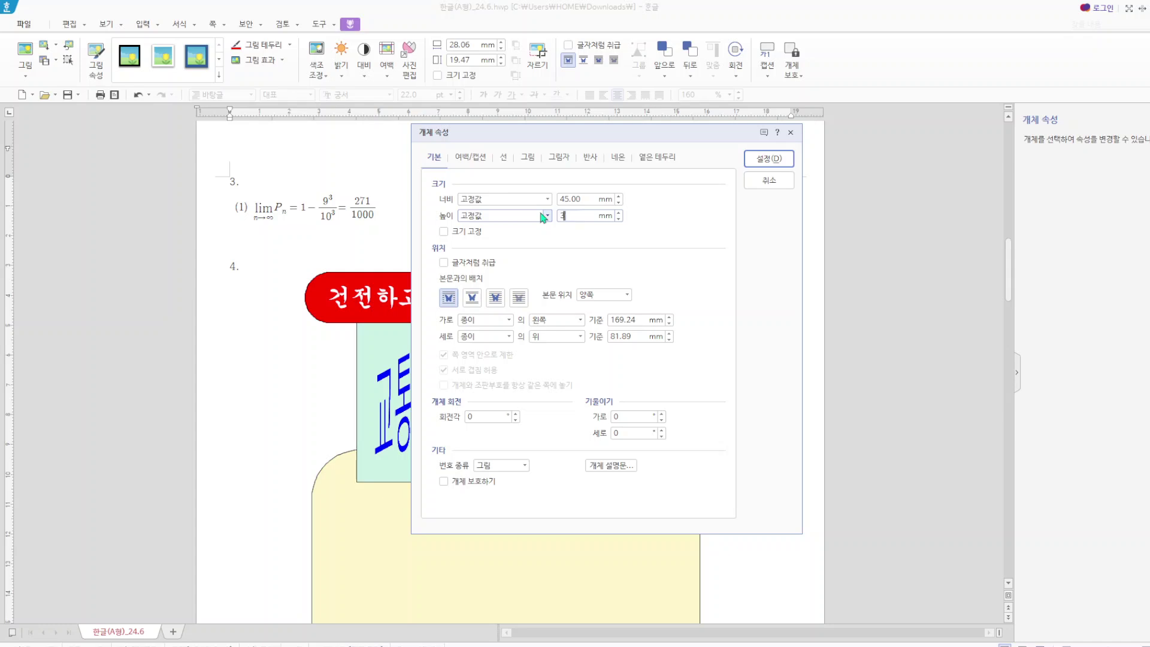
click(501, 297)
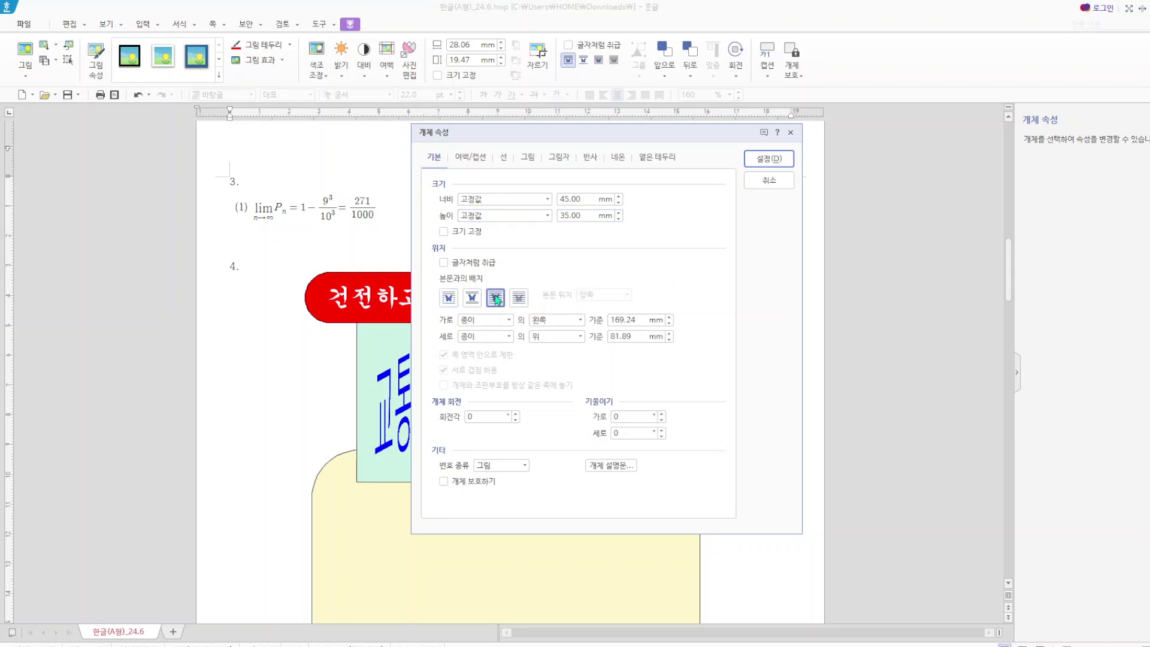
click(444, 232)
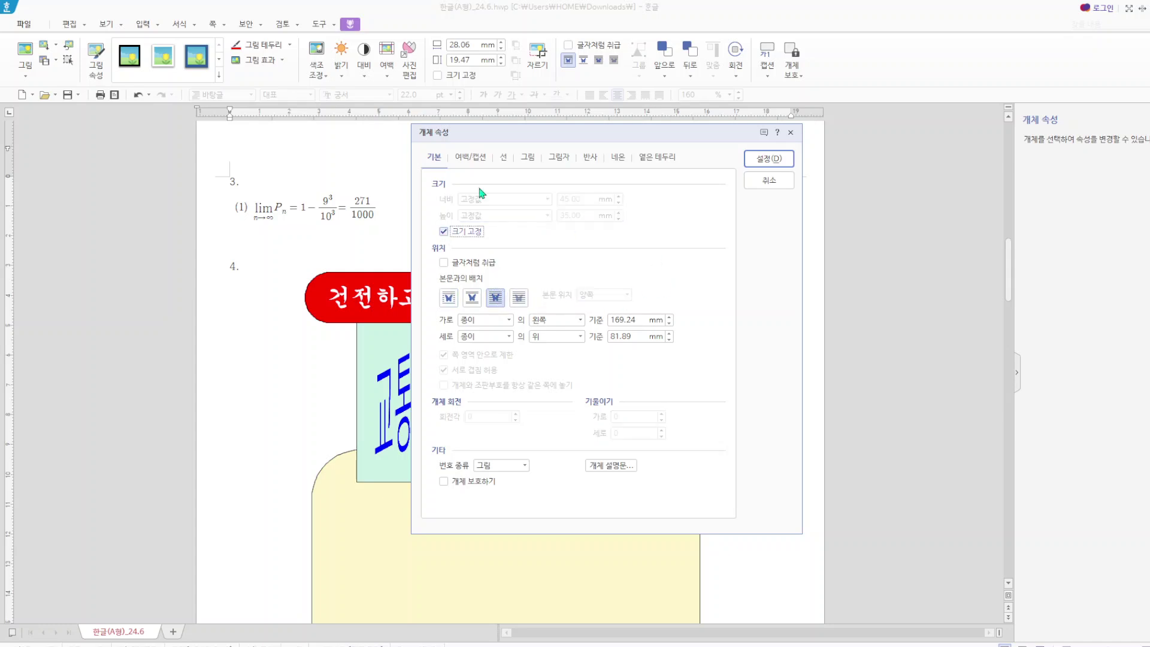
click(527, 156)
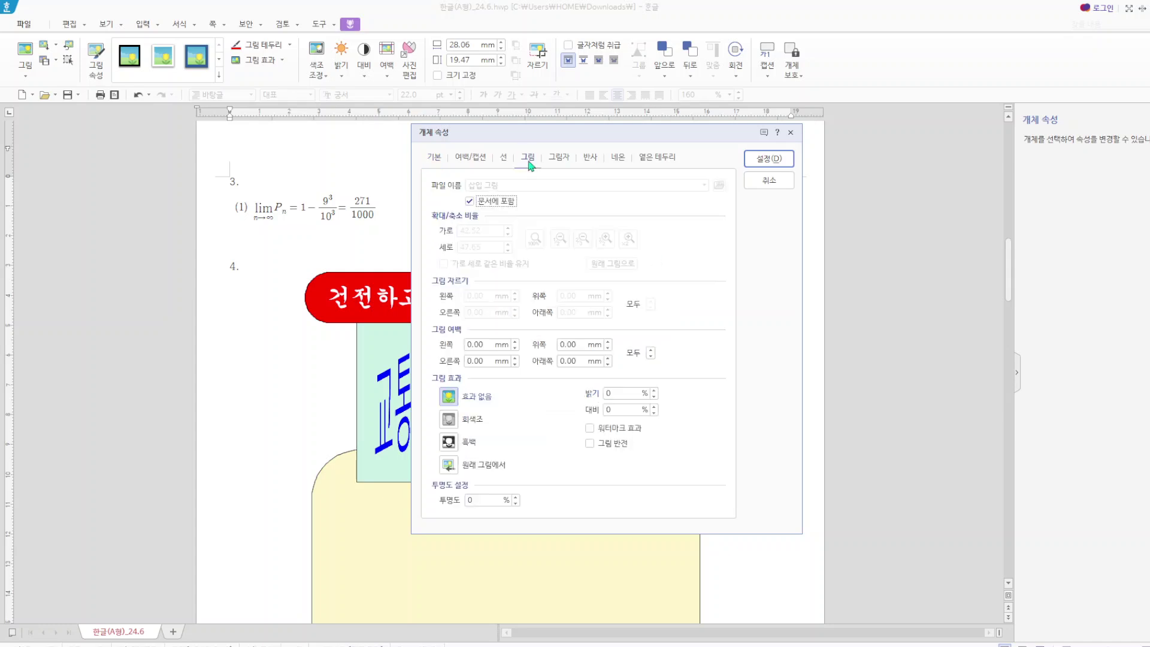
click(450, 421)
click(769, 159)
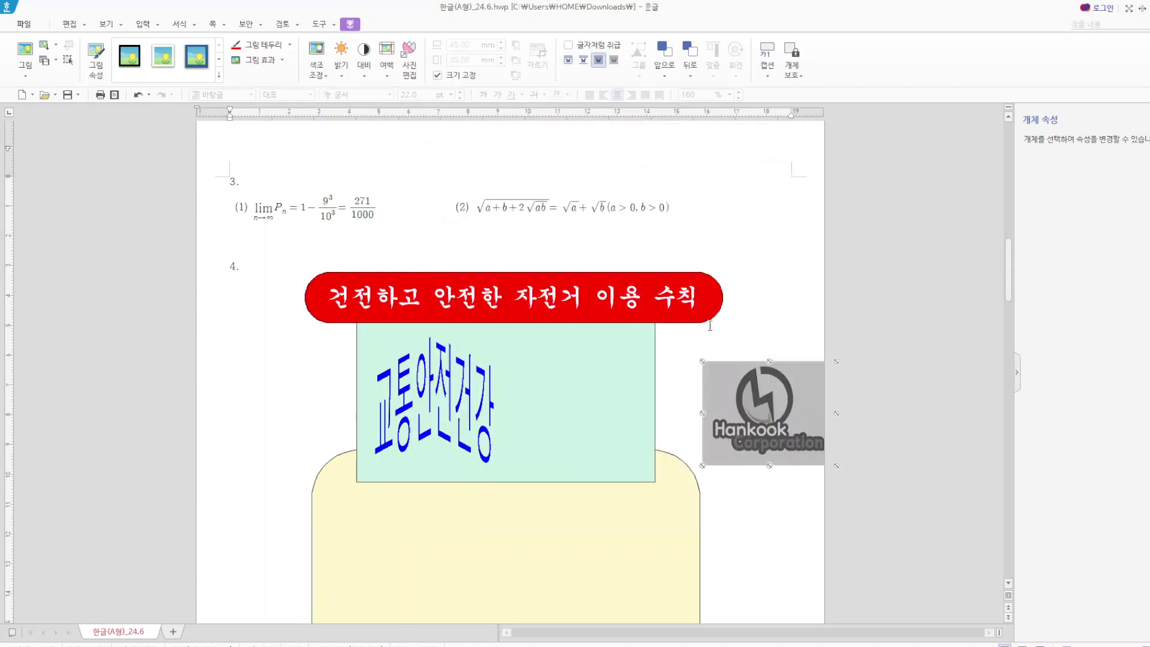
- Move the logo picture onto the green rectangle's right half beside the 글맵시 and save the document
drag(750, 427, 569, 419)
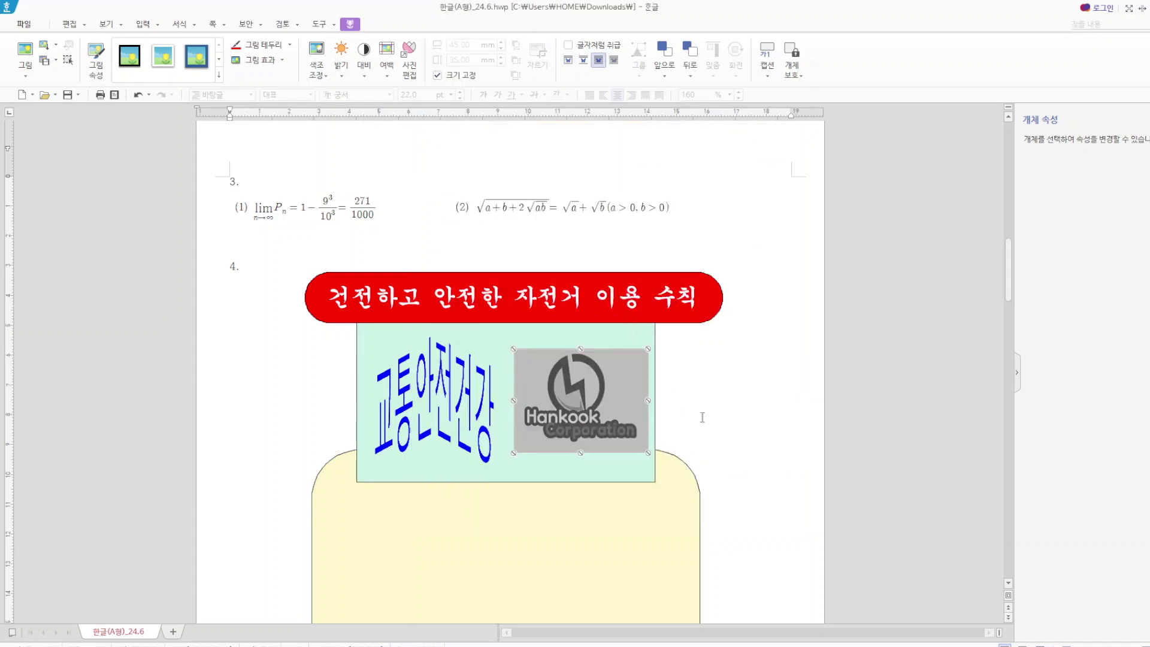
click(710, 343)
click(67, 95)
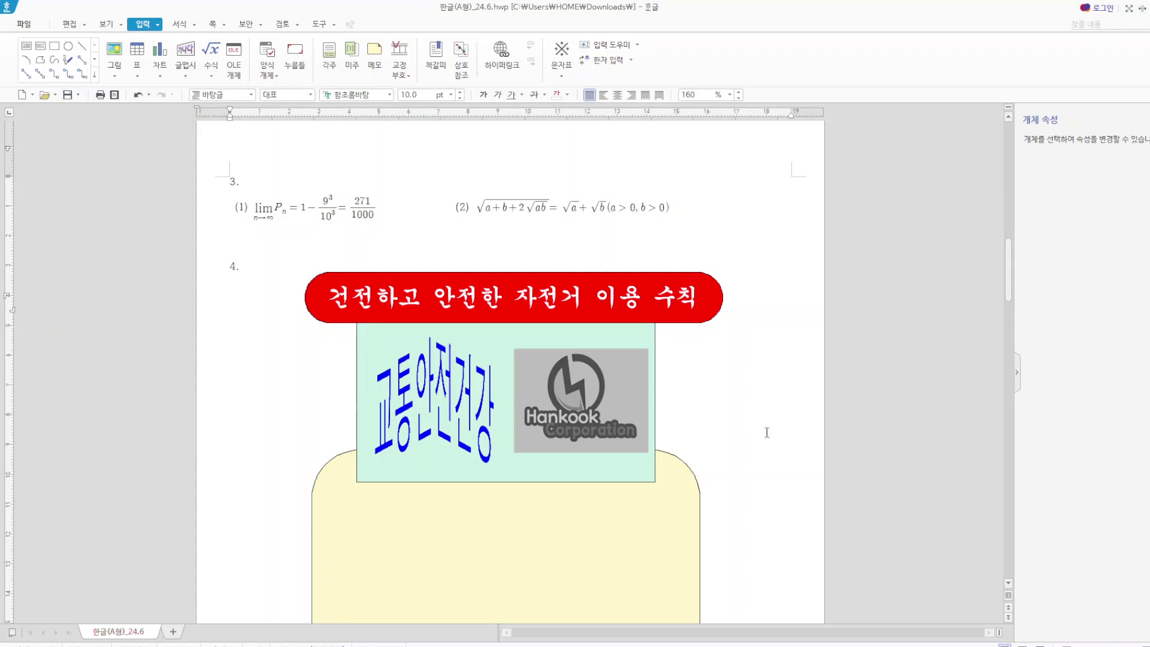
- Draw a text box about 98 mm wide and 15 mm high in the yellow shape's upper part, containing "야간 운행 시 라이트 켜기"
scroll(766, 431, down, 3)
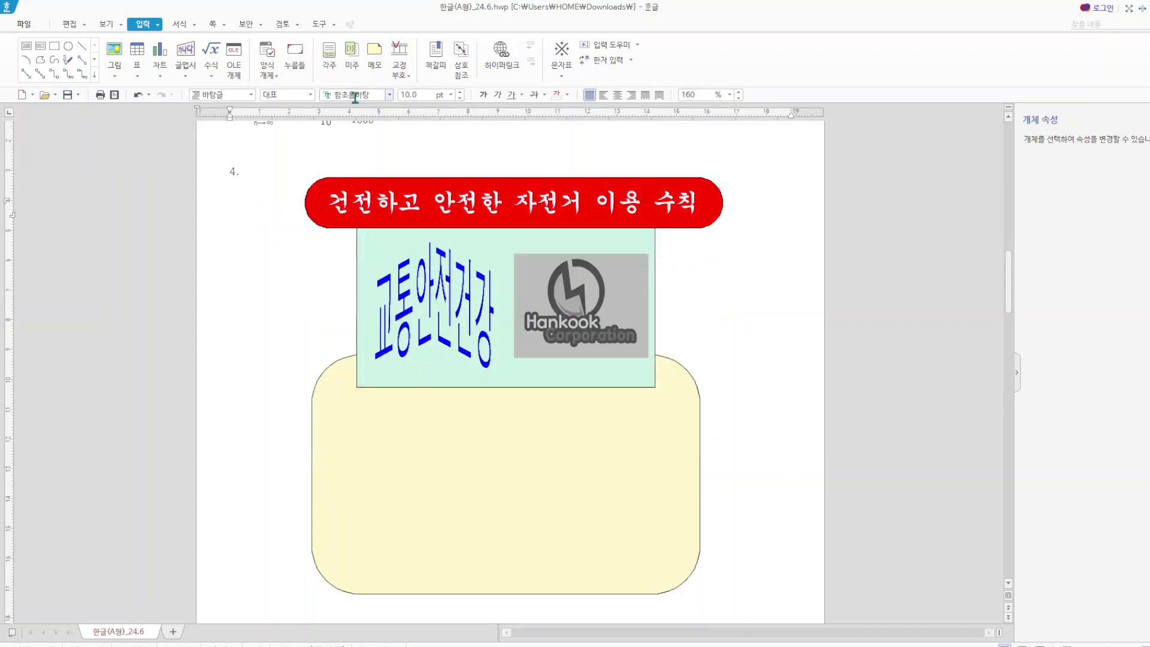
click(26, 46)
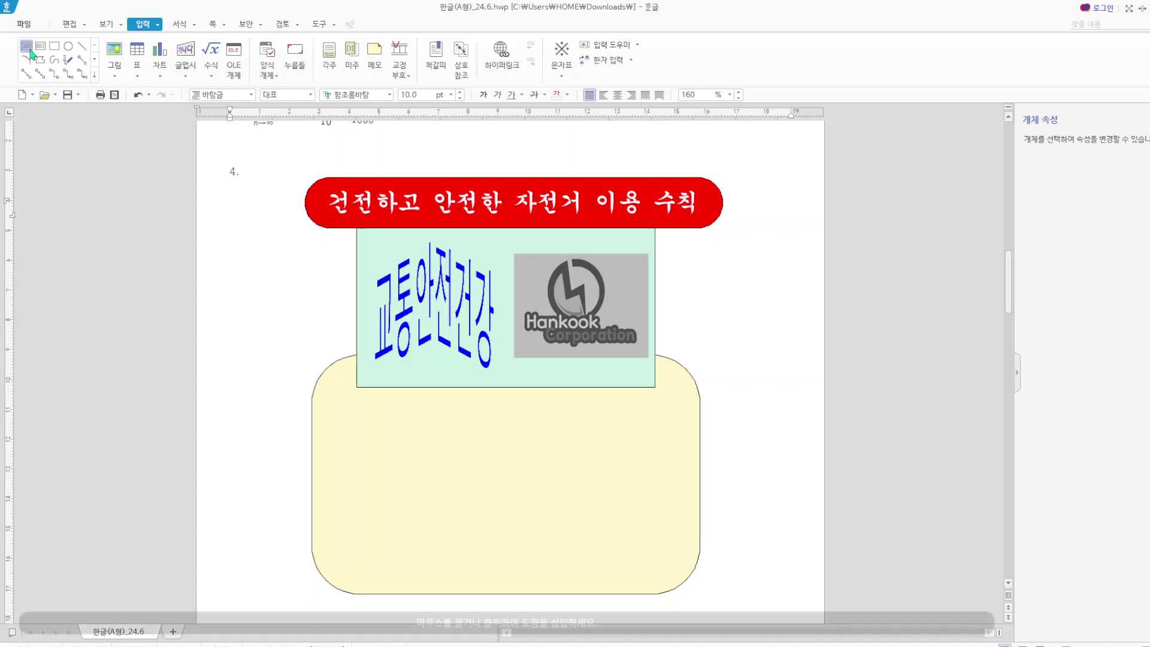
drag(383, 406, 677, 451)
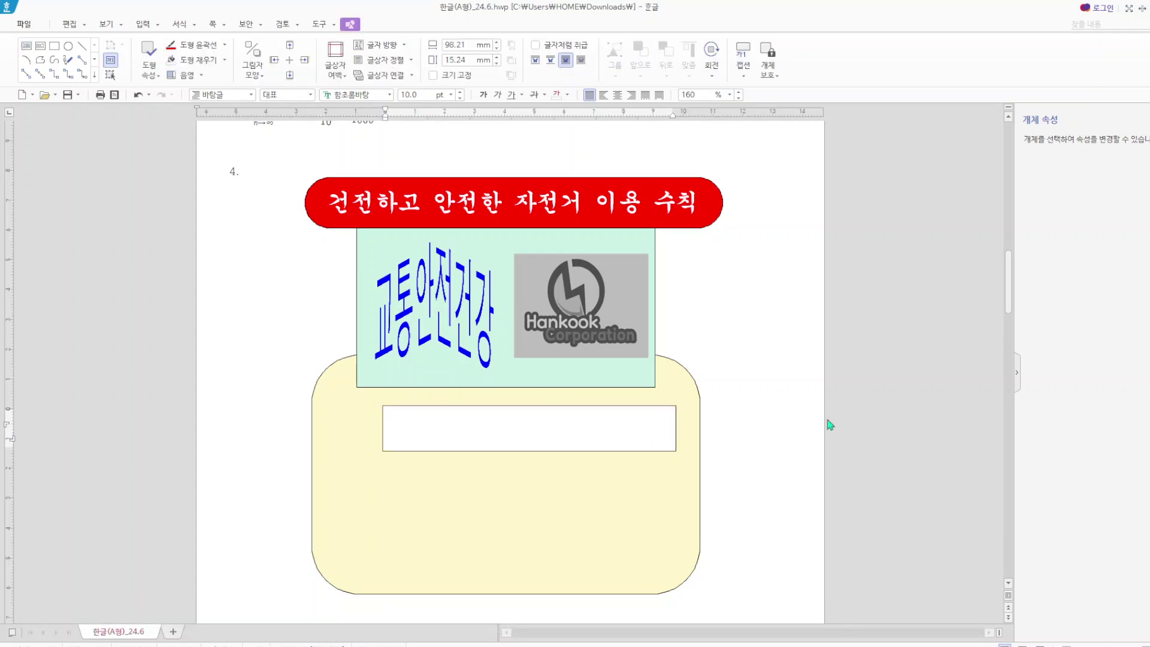
text(야간 운행 ㅅ시 라이트 켜기)
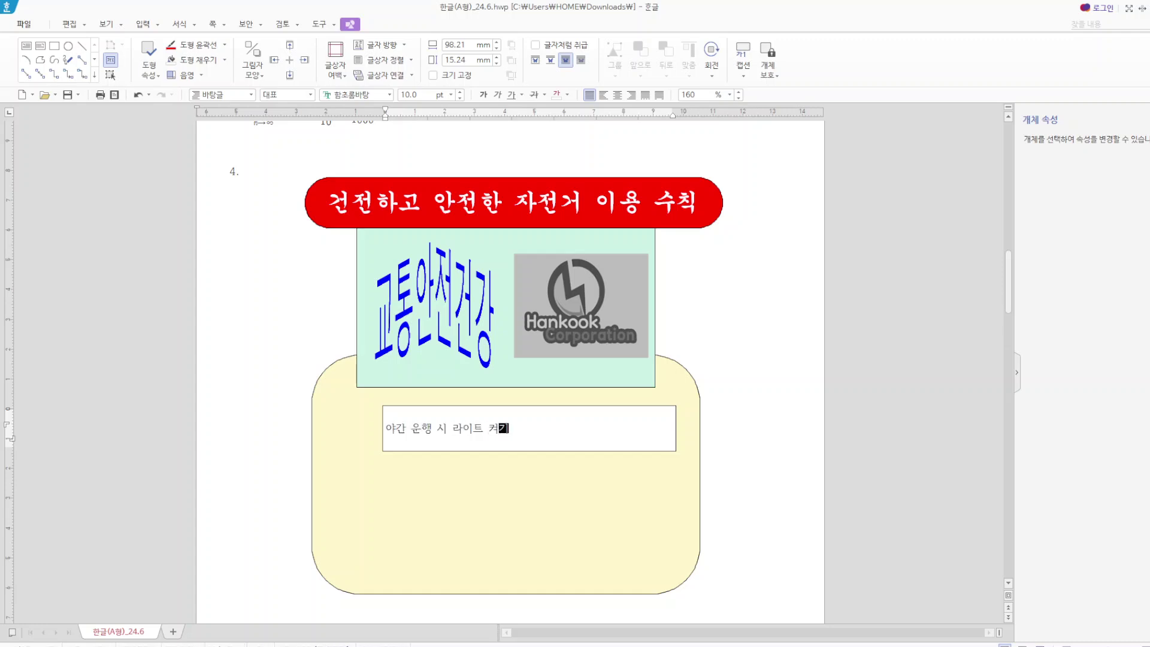
- Format the text box's line "야간 운행 시 라이트 켜기" in 굴림, 18 pt, centred
drag(511, 431, 377, 431)
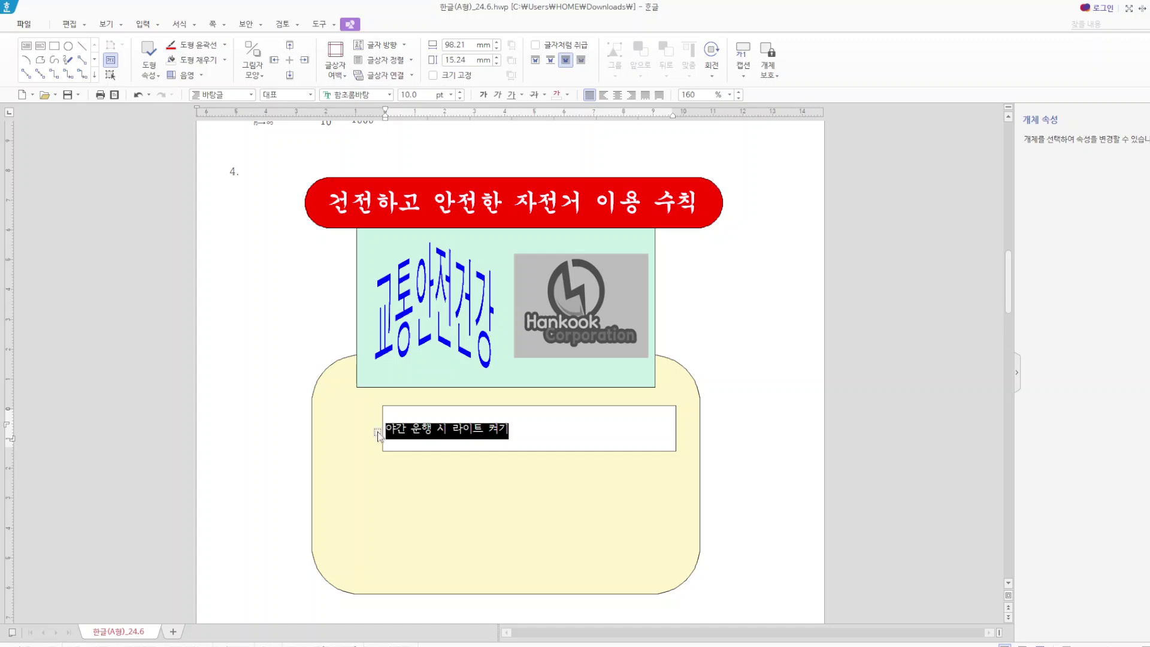
click(390, 95)
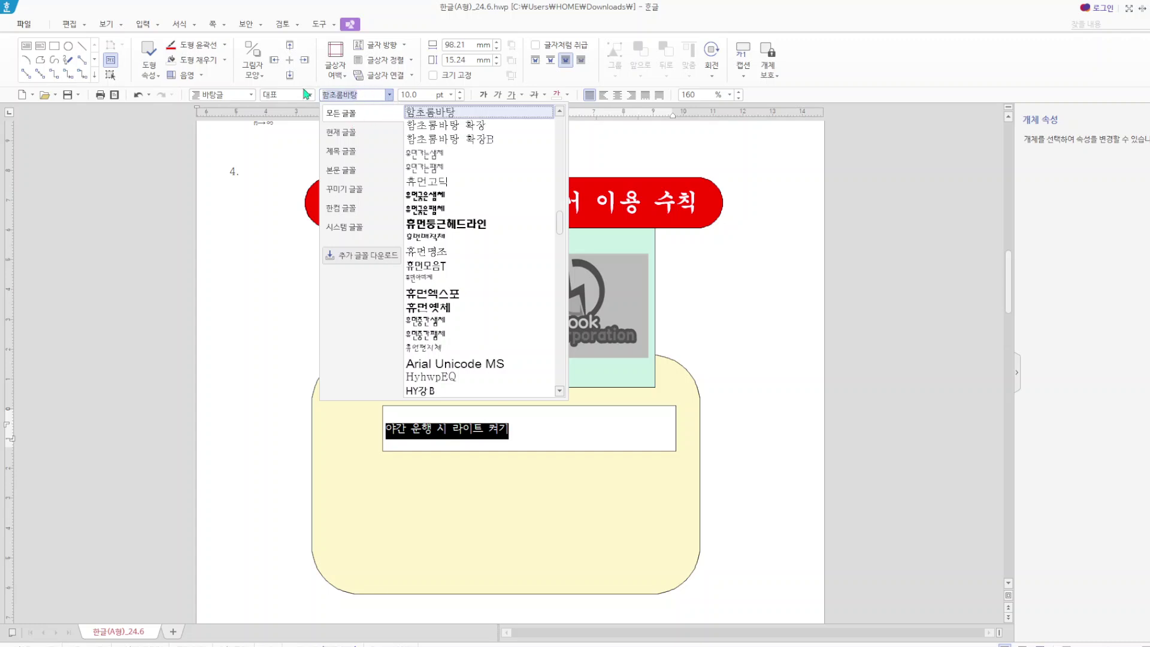
text(굴)
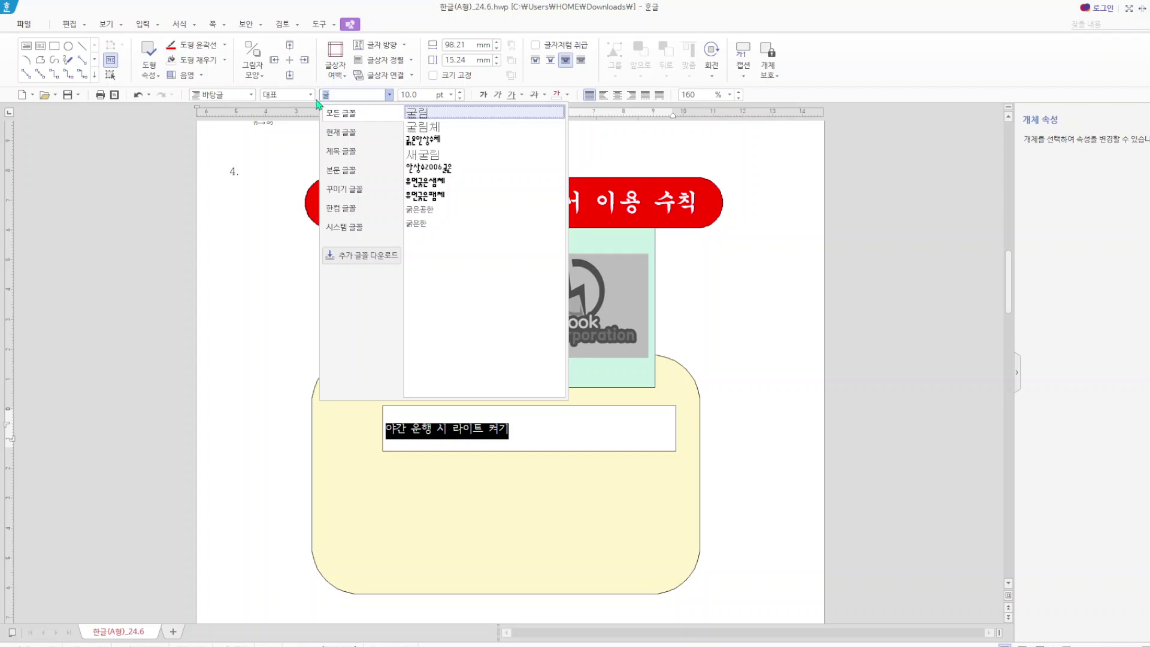
click(426, 112)
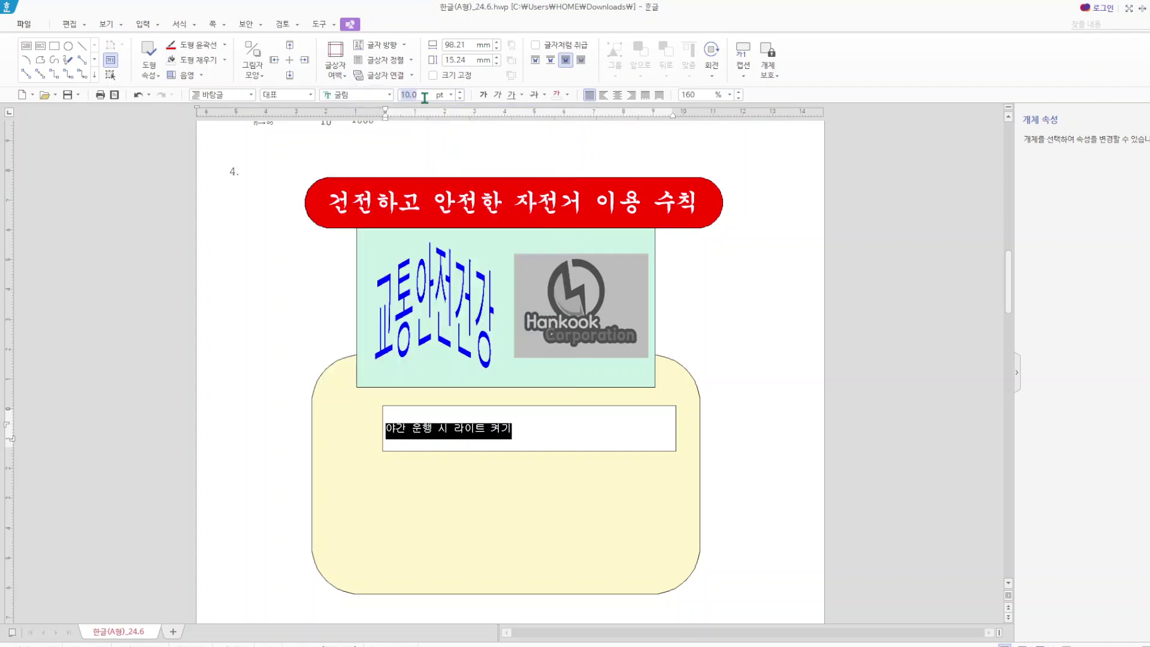
text(18)
key(Return)
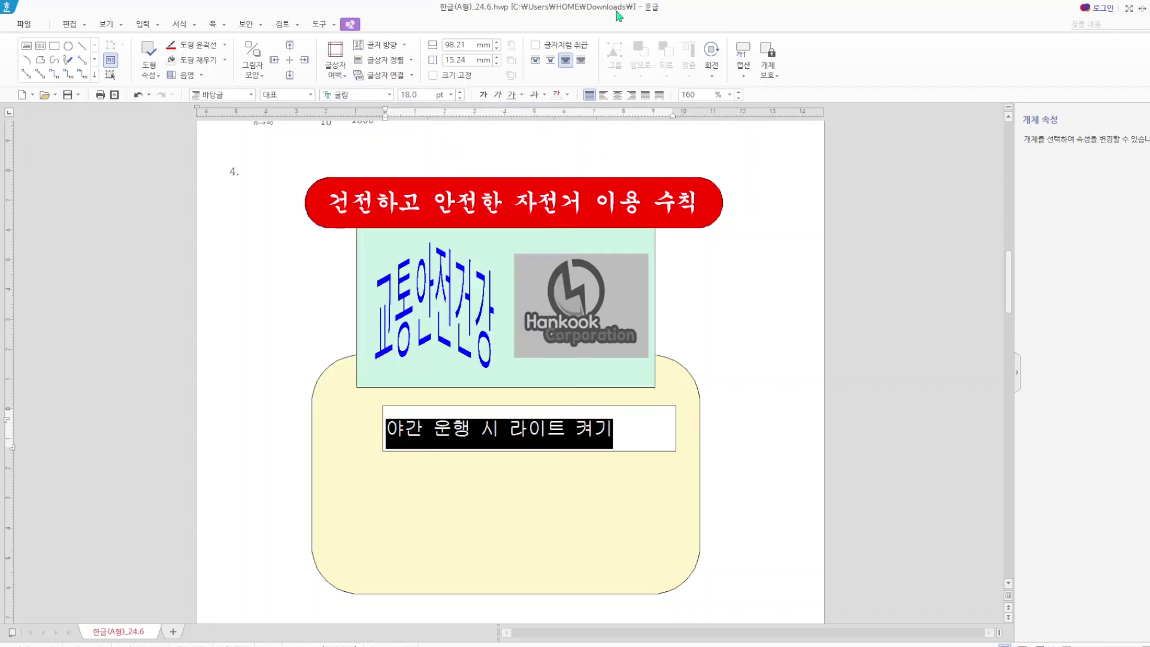
click(617, 95)
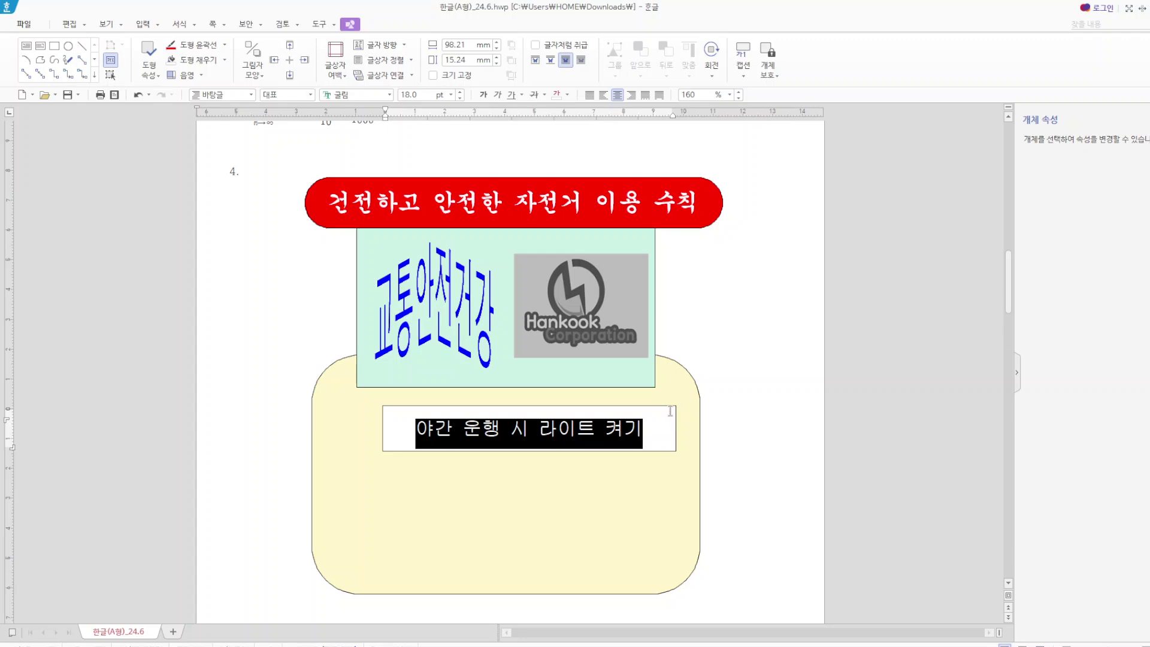
- Give the "야간 운행 시 라이트 켜기" text box a dashed outline and no fill colour
click(665, 408)
double_click(666, 411)
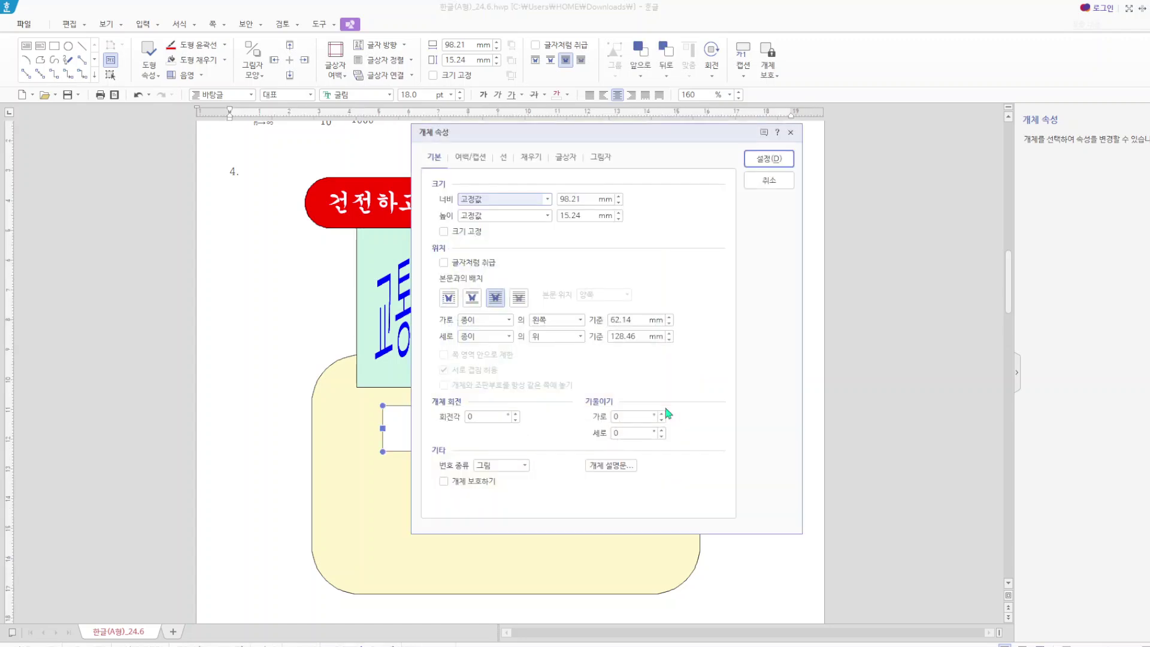
click(505, 158)
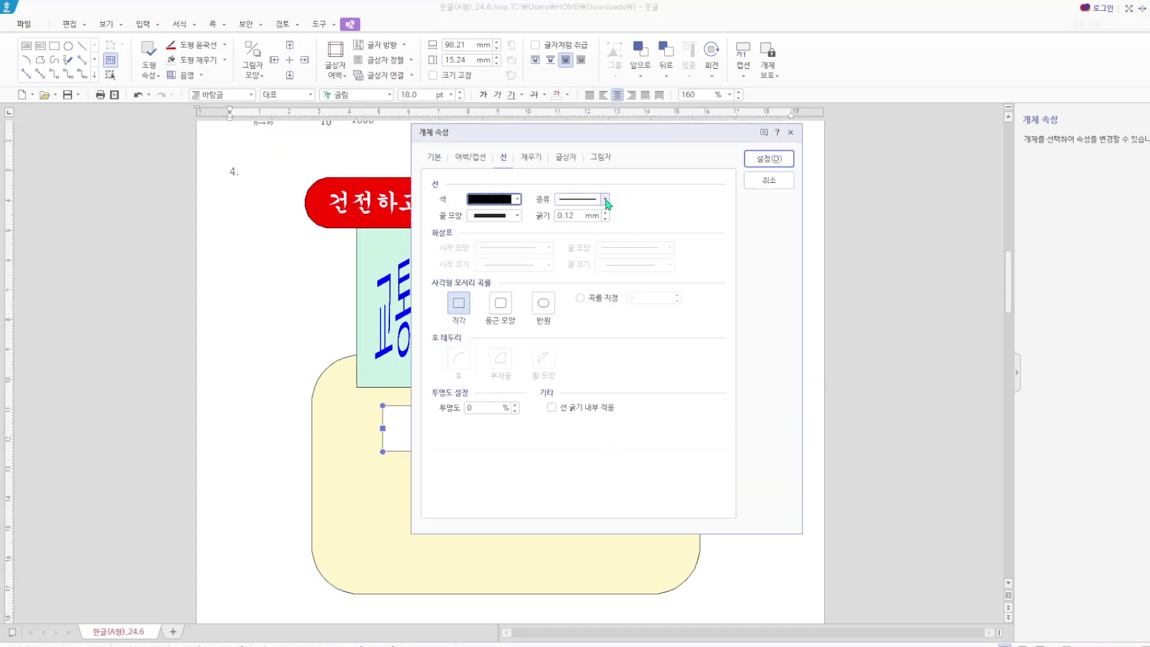
click(606, 200)
click(599, 233)
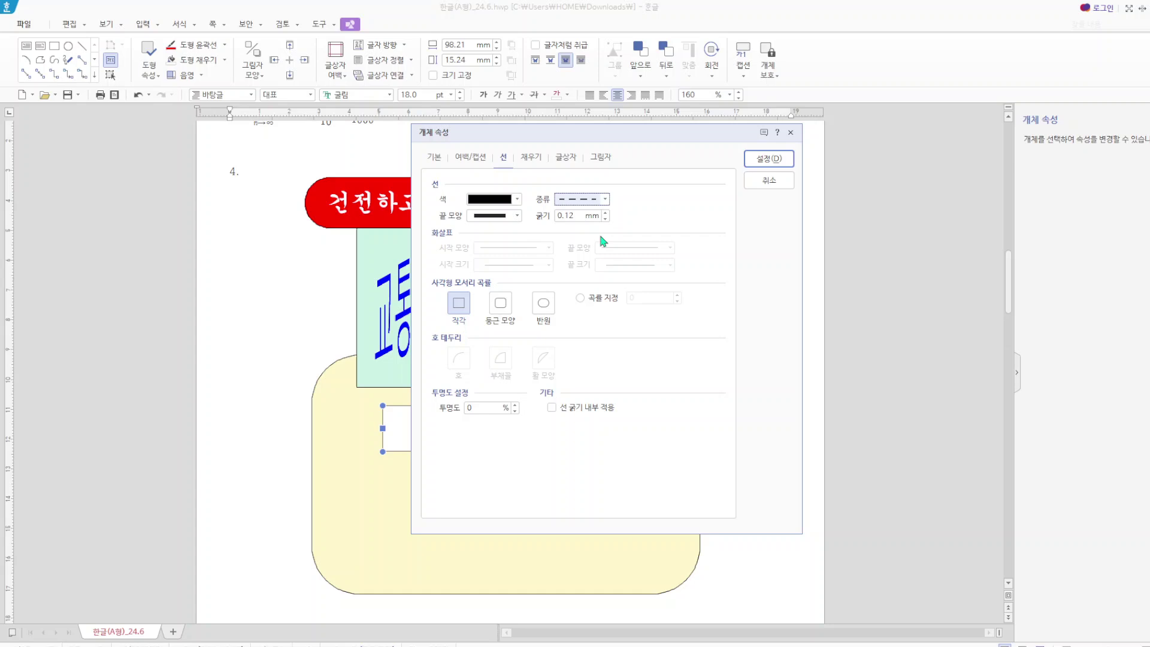
click(530, 159)
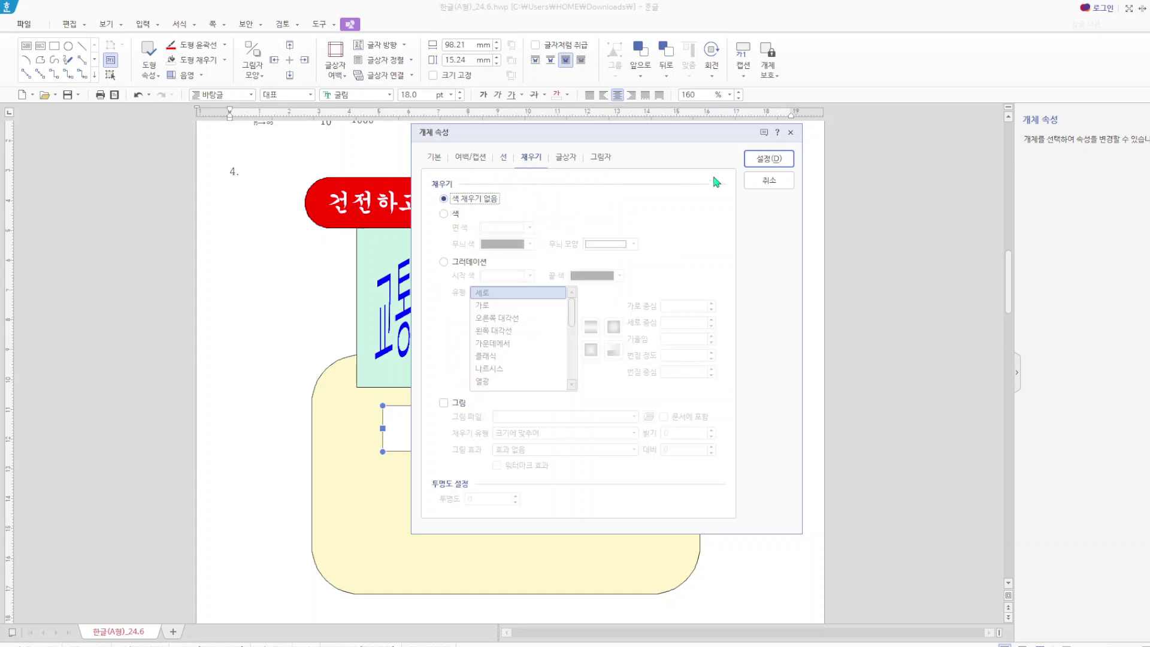
click(779, 159)
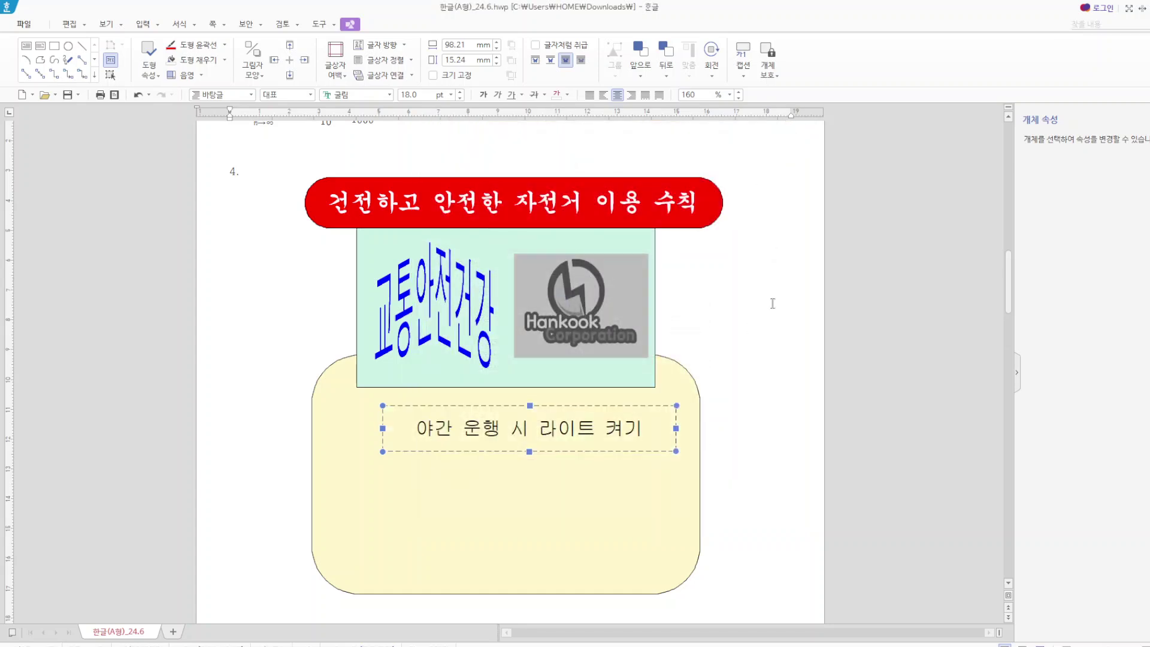
- Copy the dashed text box twice, placing the copies below it in line inside the yellow shape
click(773, 303)
click(608, 410)
drag(569, 443, 518, 569)
click(768, 491)
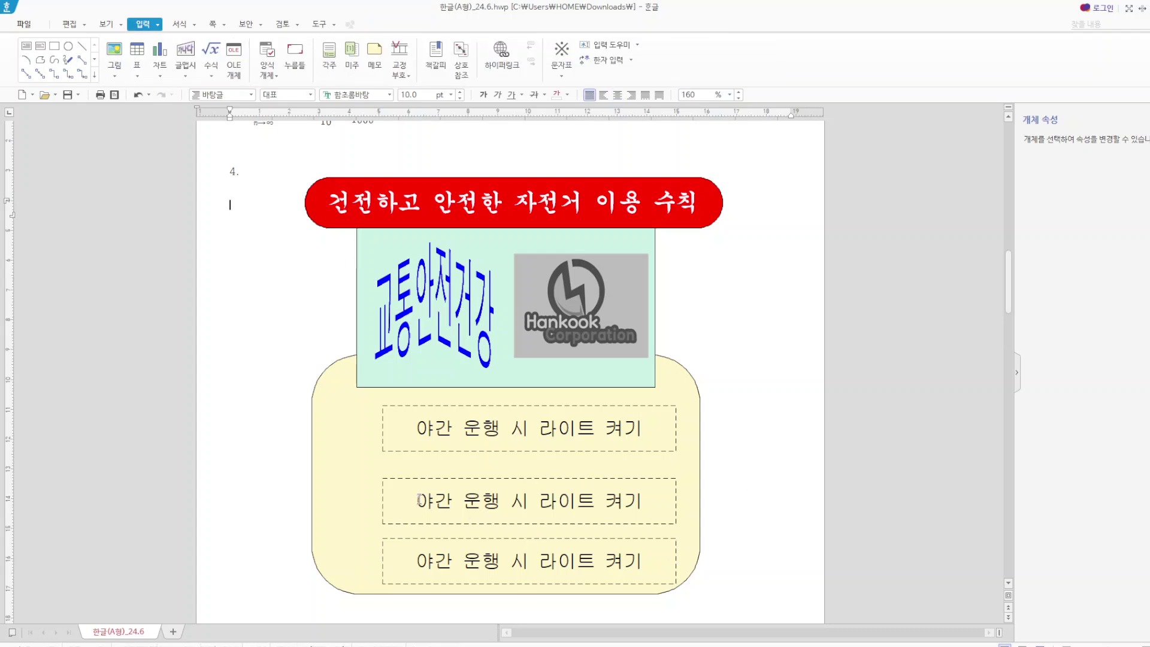
- Replace the middle dashed text box's text with "주행 시 이어폰 사용하지 않기"
drag(420, 499, 639, 491)
text(주행)
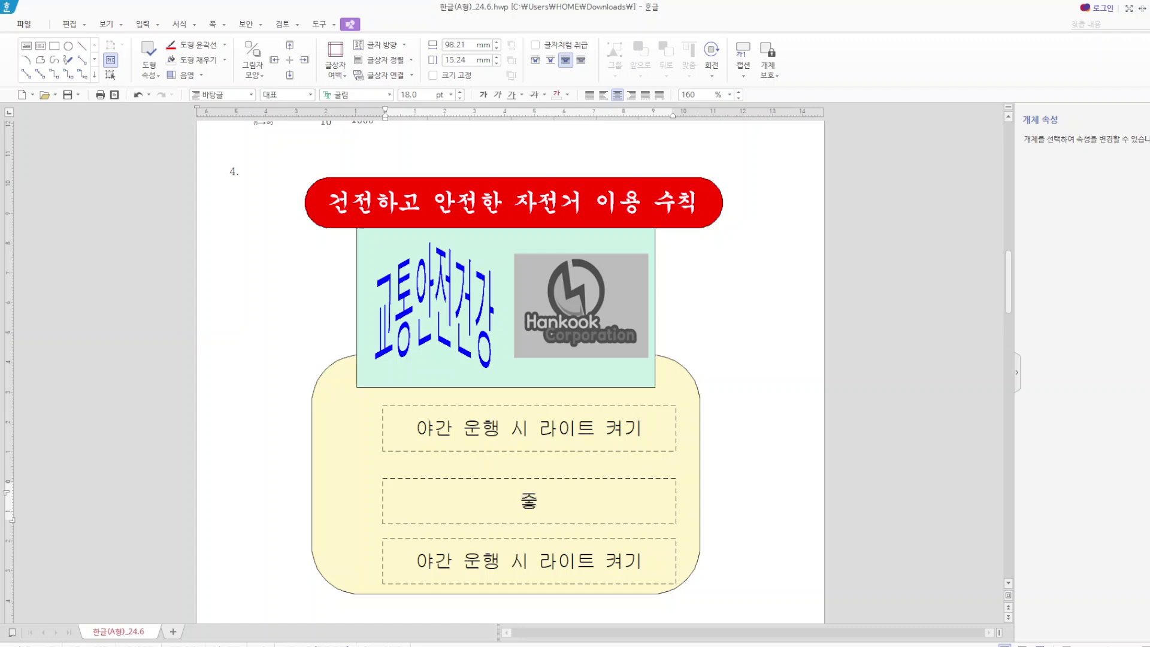
text( 시 이어)
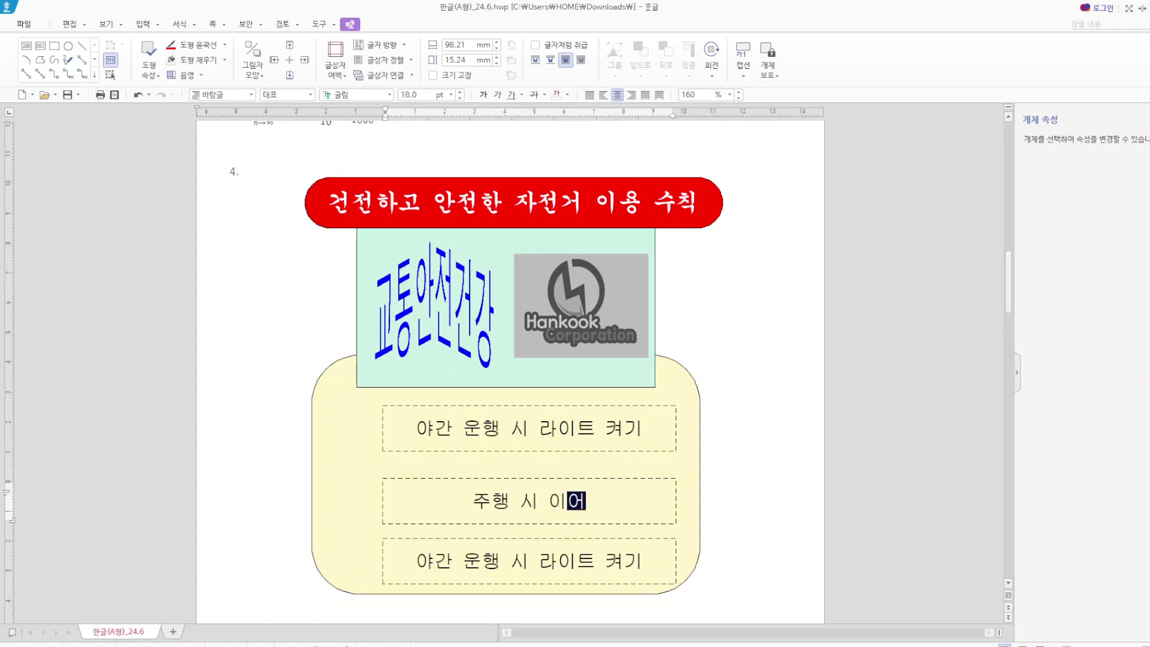
text(폰 상용)
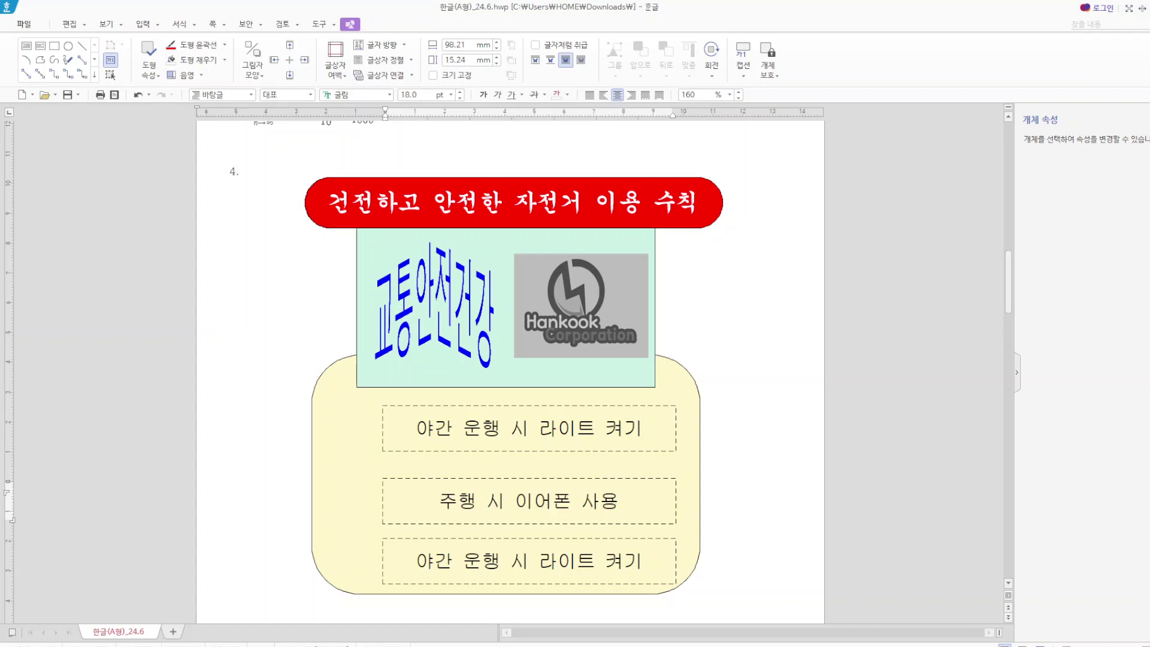
text(하지 안않기)
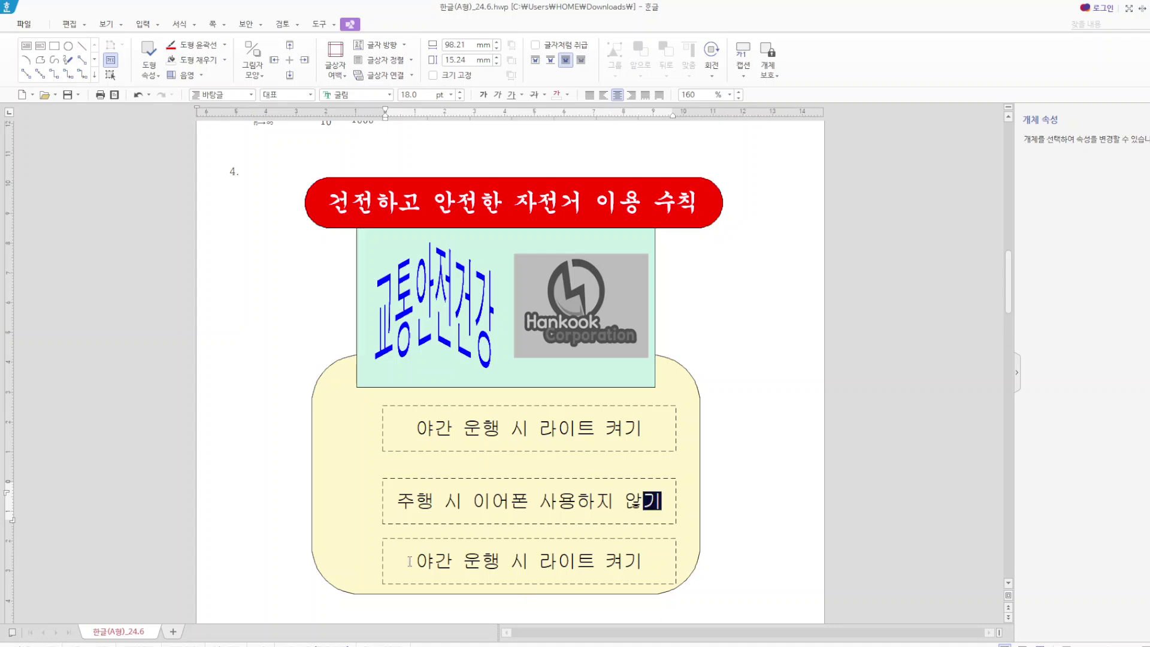
- Replace the lowest dashed text box's text with "안전한 전기자전거 운행"
drag(417, 560, 643, 561)
text(안전)
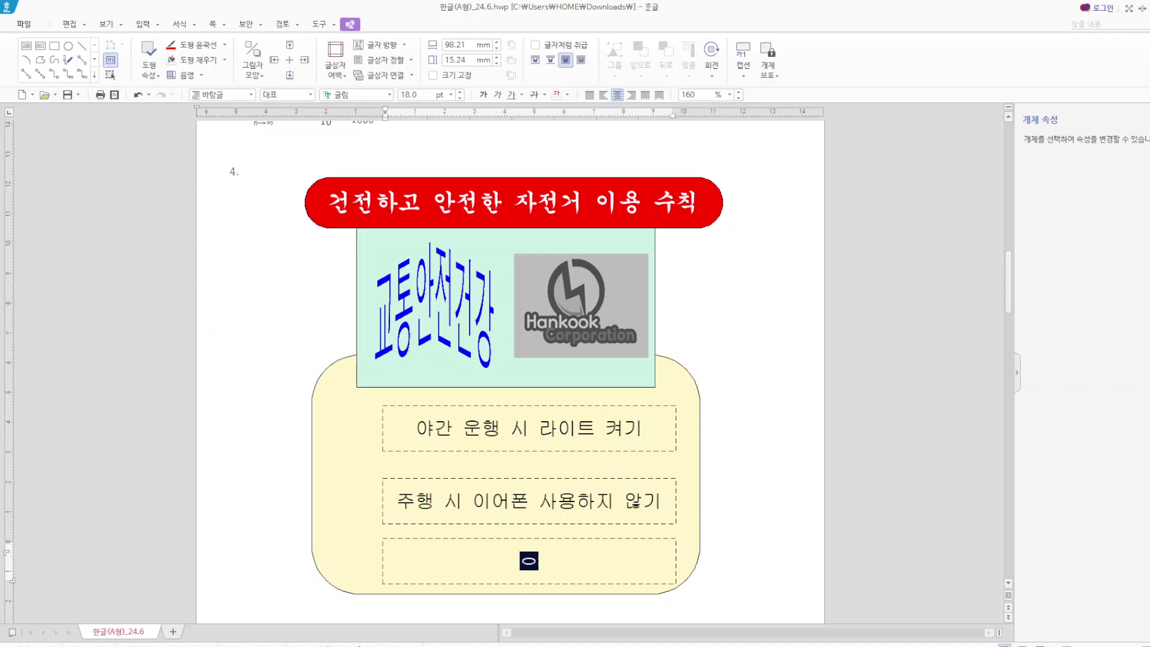
text(한 전기자전)
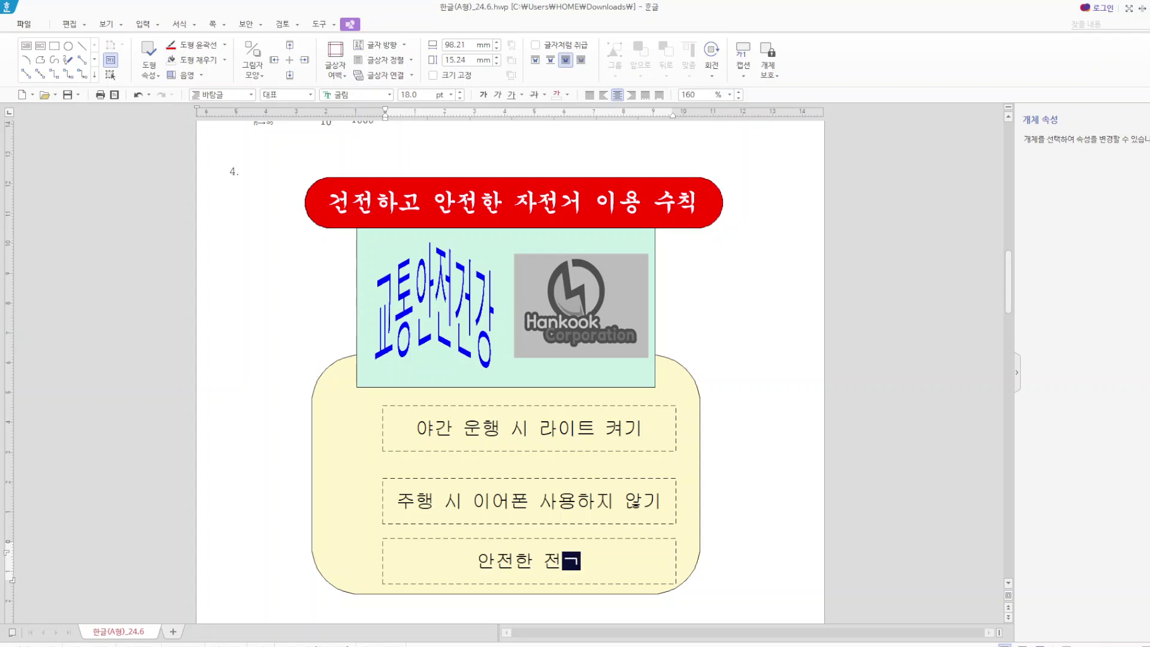
text(거 운행)
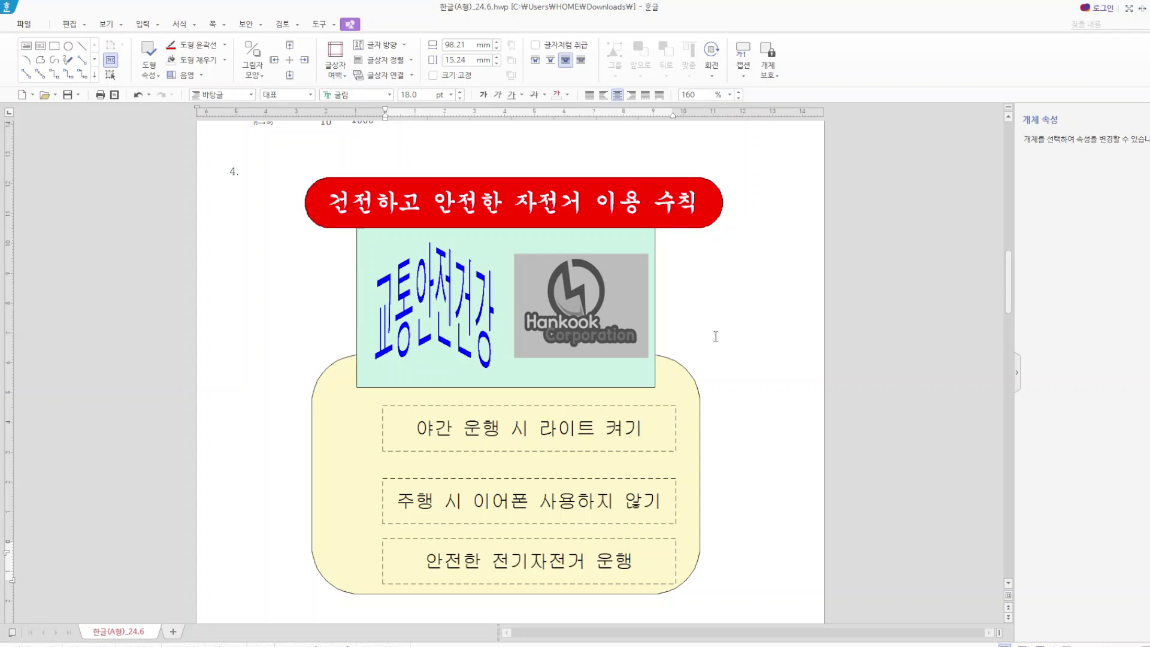
key(Escape)
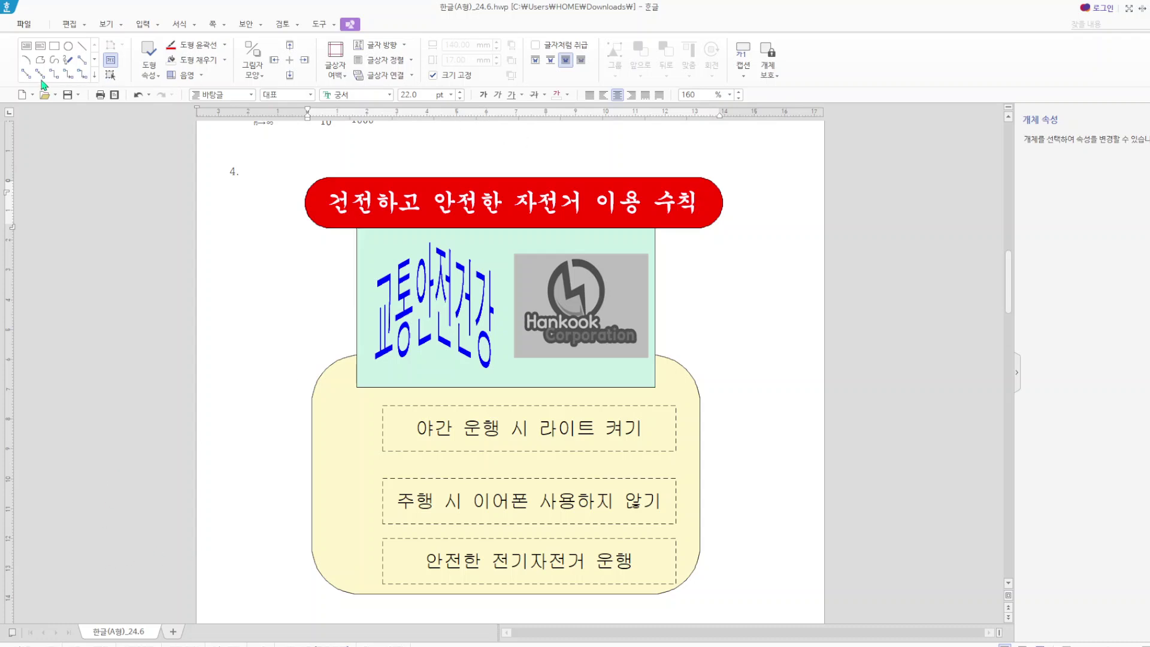
- Draw a small rectangle left of the yellow shape beside the first text box and fix its size at 20 mm wide by 8 mm high
click(54, 45)
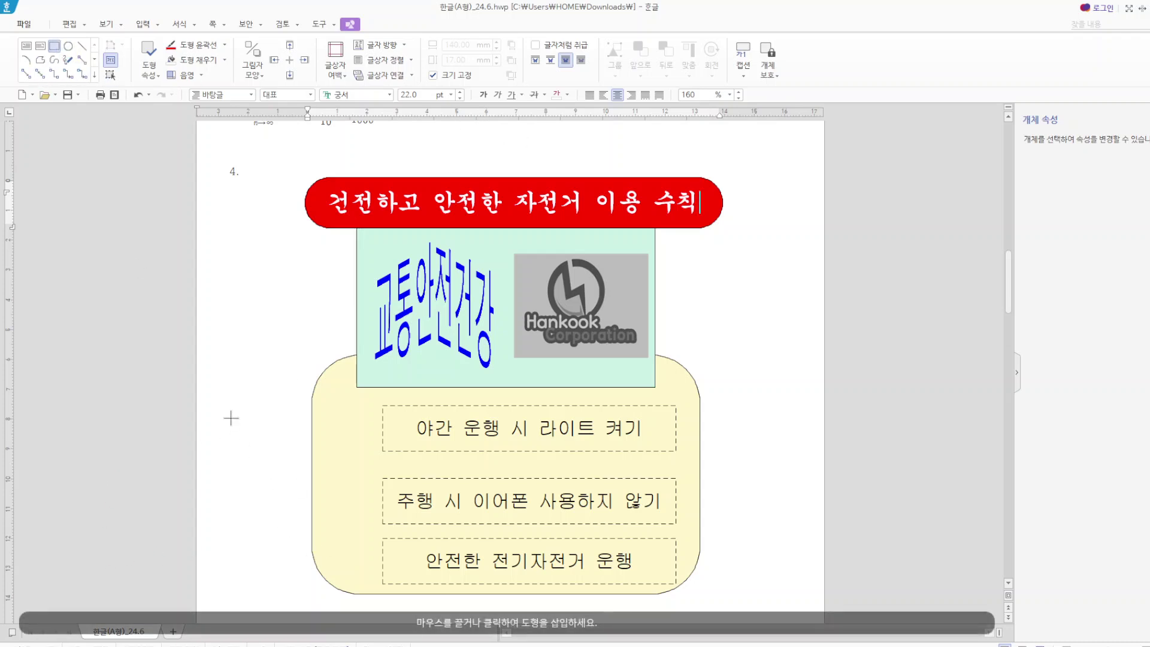
drag(231, 419, 291, 442)
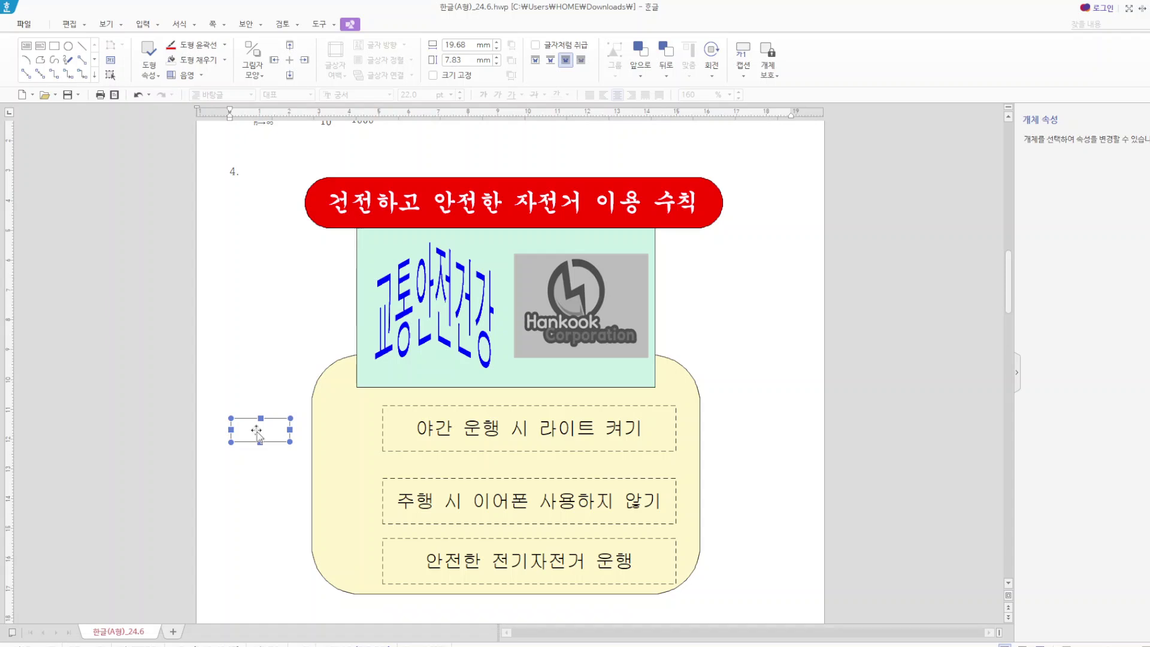
double_click(257, 431)
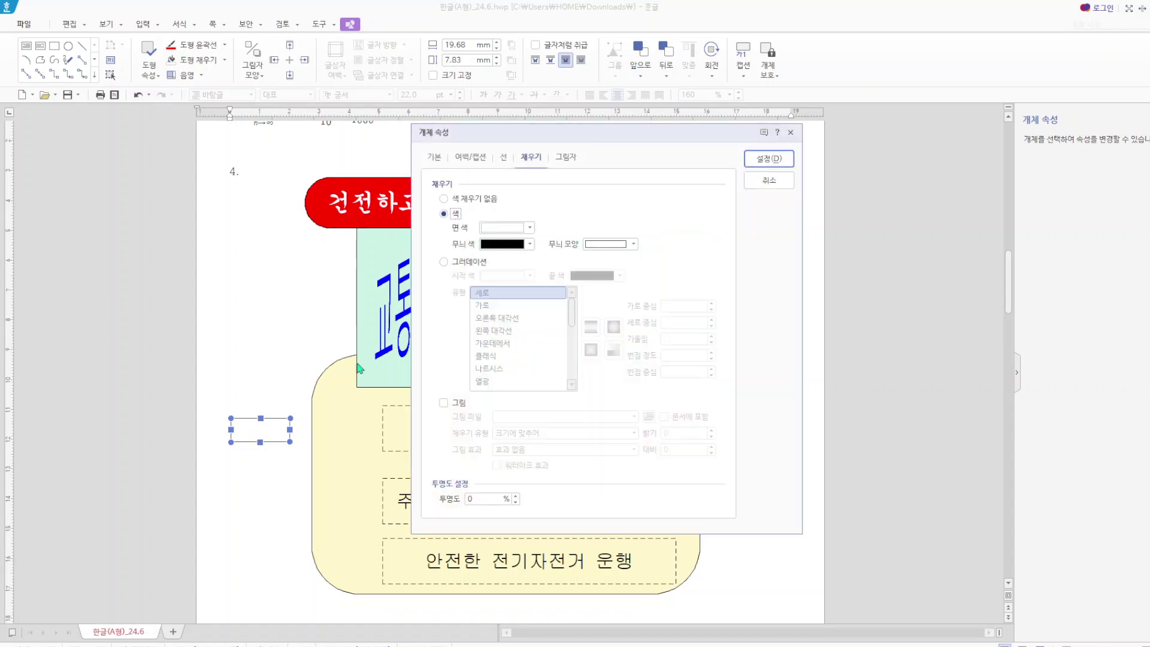
click(445, 160)
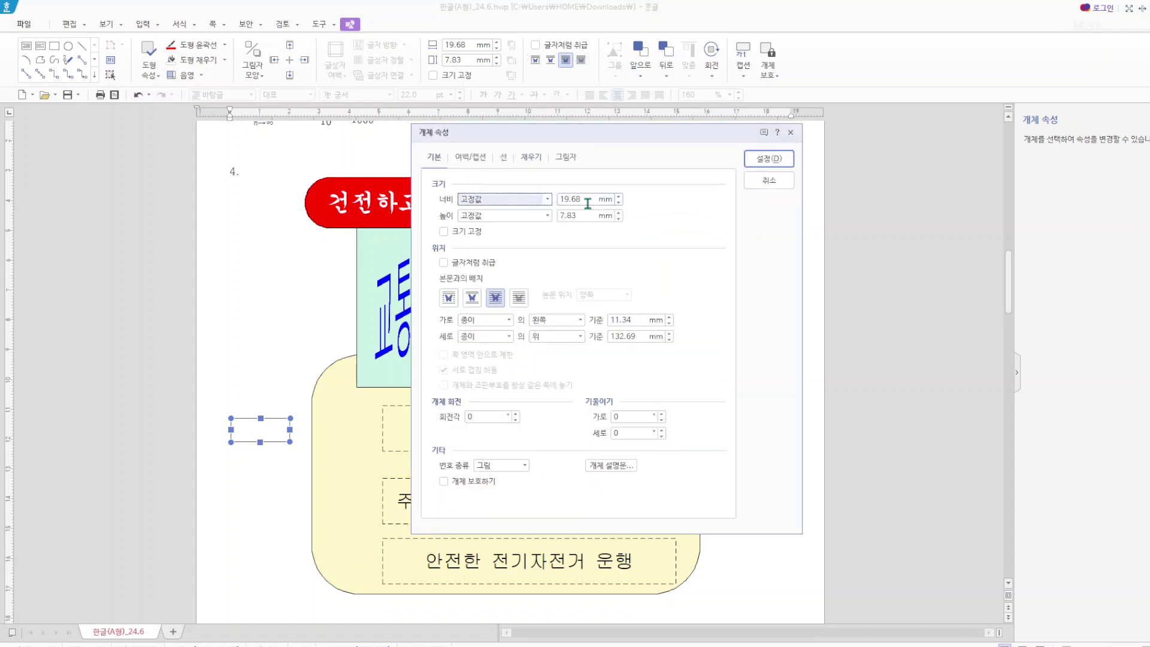
text(20)
key(Tab)
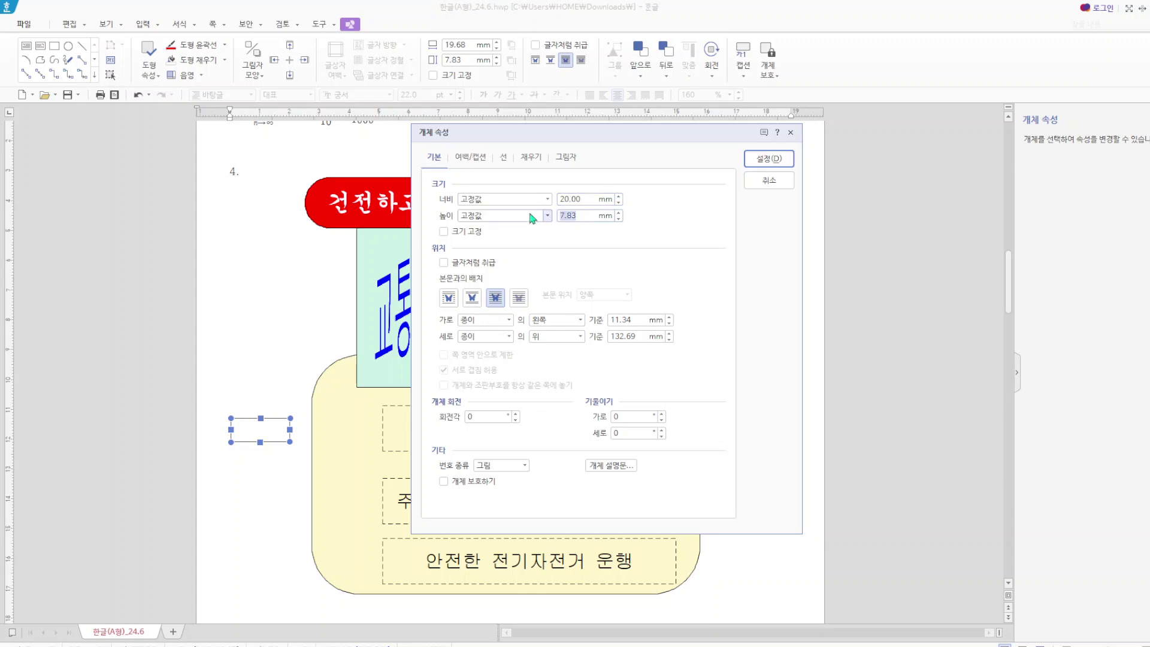
text(8)
click(443, 232)
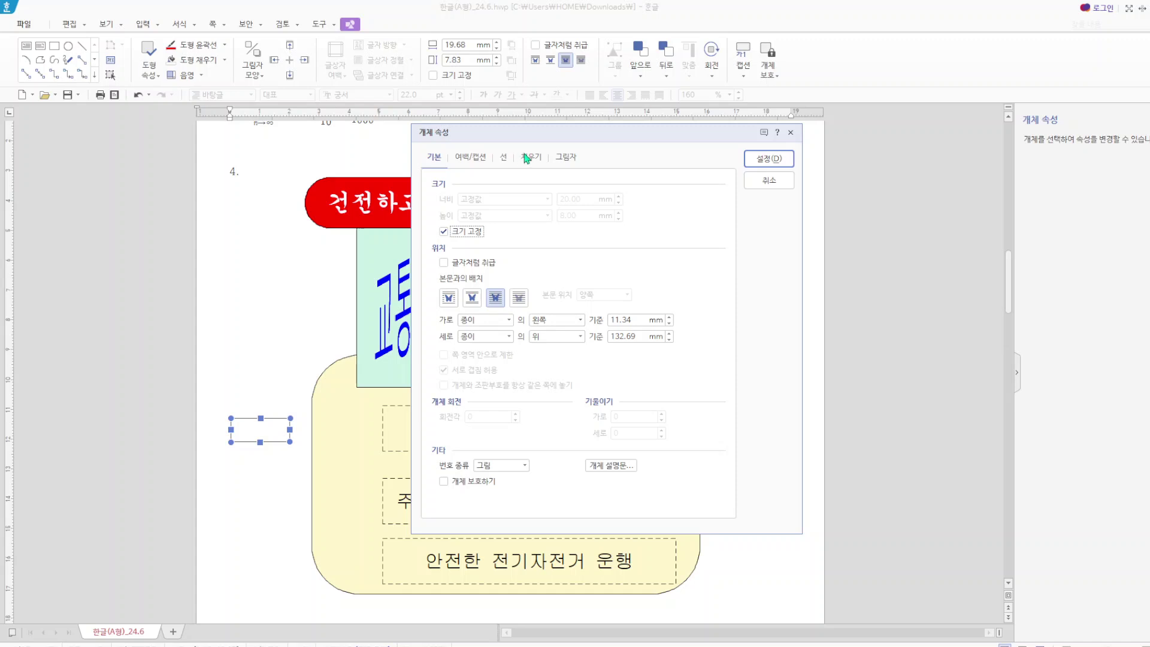
- Fill the small rectangle beside the first text box with a light green face colour
click(530, 157)
click(508, 227)
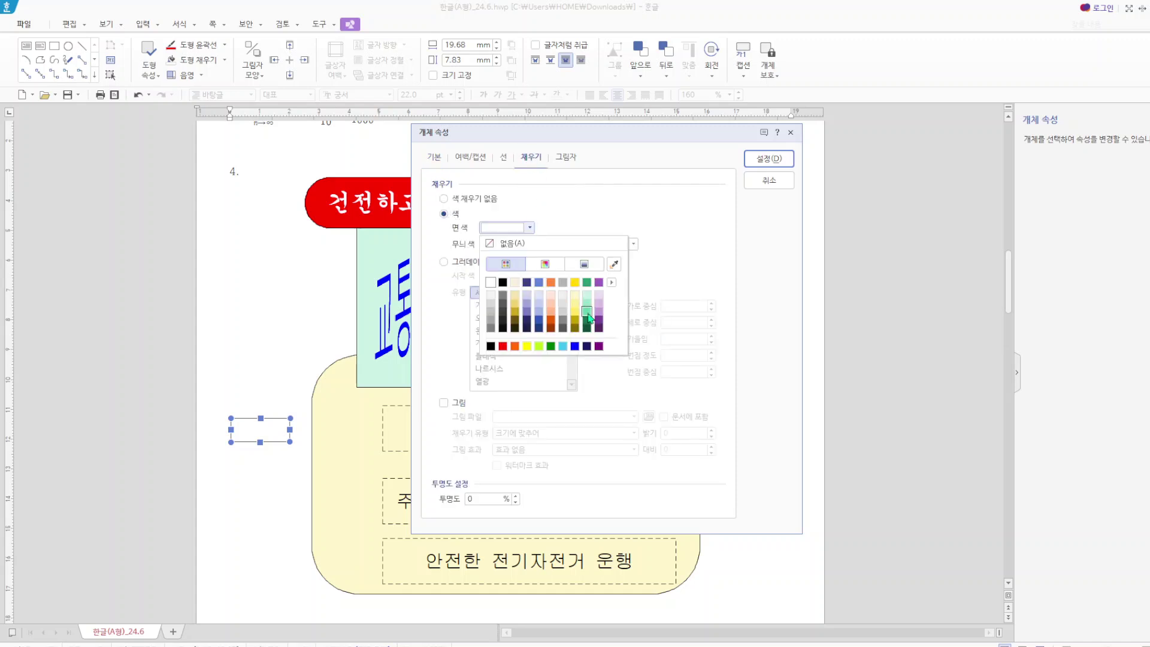
click(582, 308)
click(767, 159)
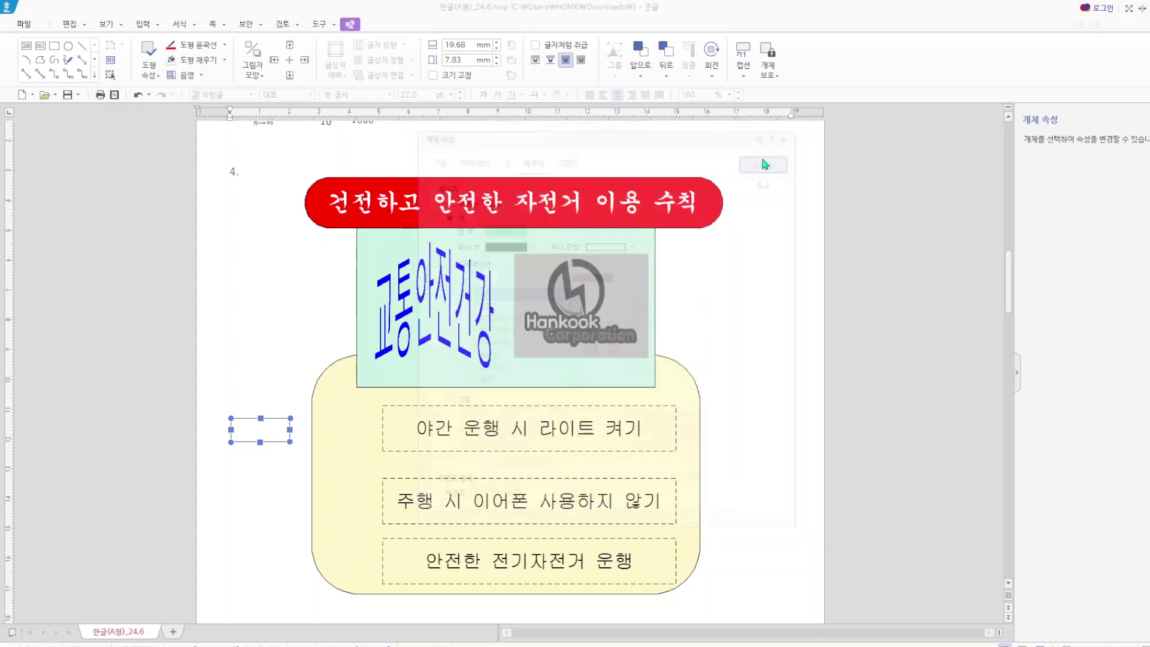
click(262, 515)
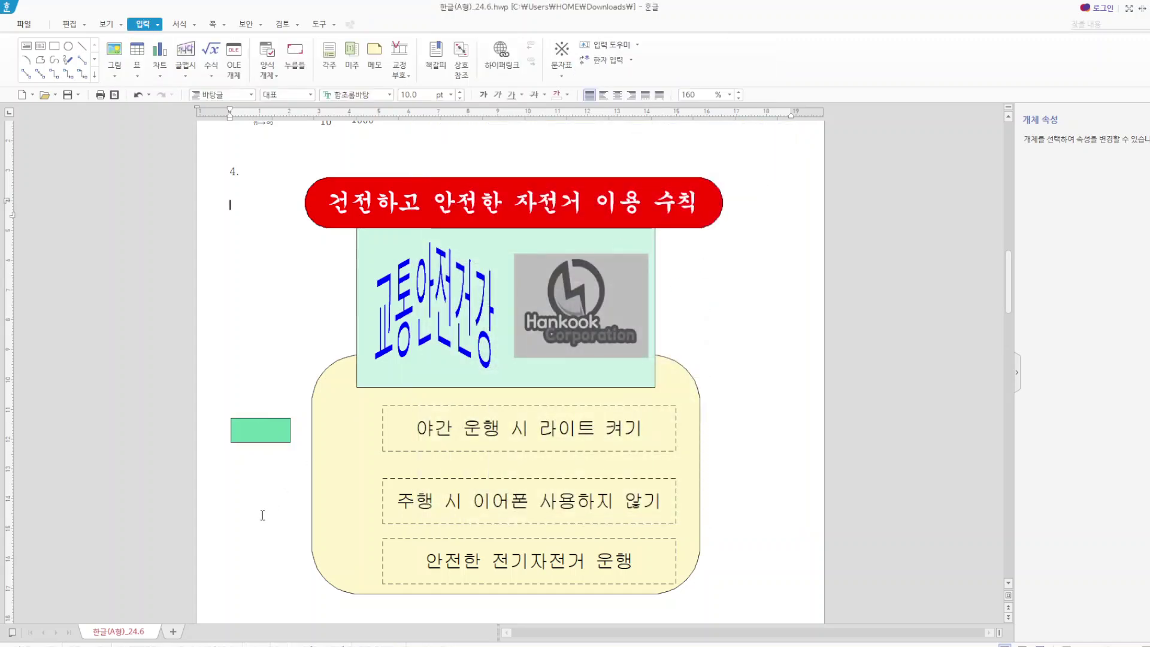
- Draw a text box over the light green rectangle and set its size to 13 mm wide by 13 mm high
click(26, 46)
drag(242, 398, 281, 427)
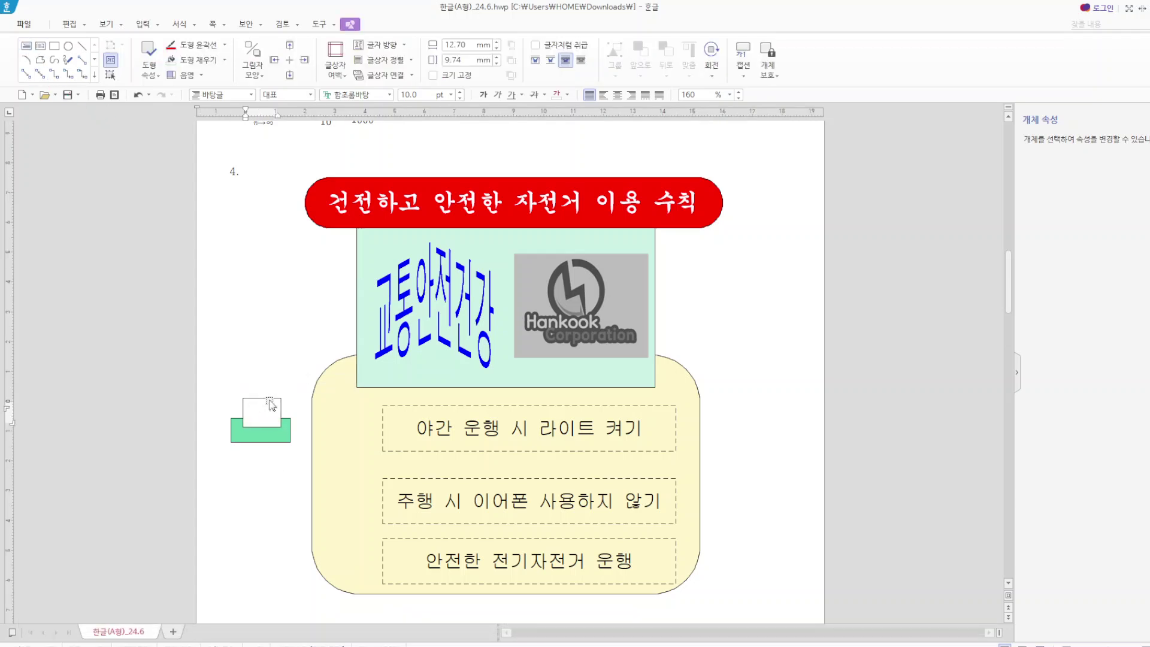
double_click(270, 405)
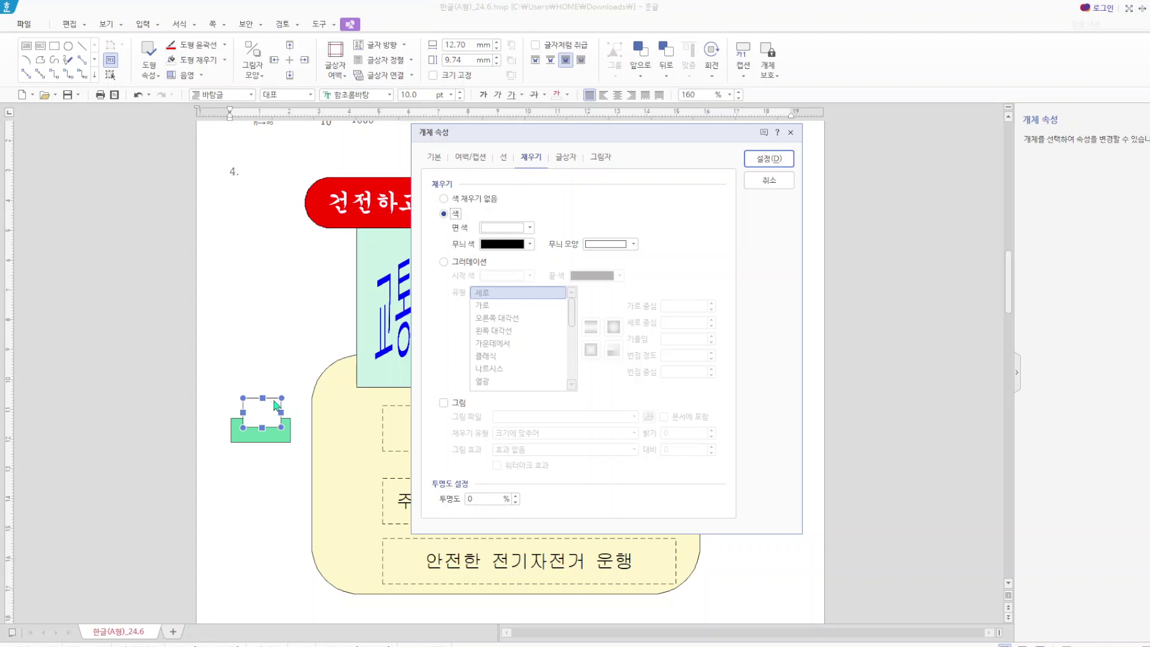
click(437, 167)
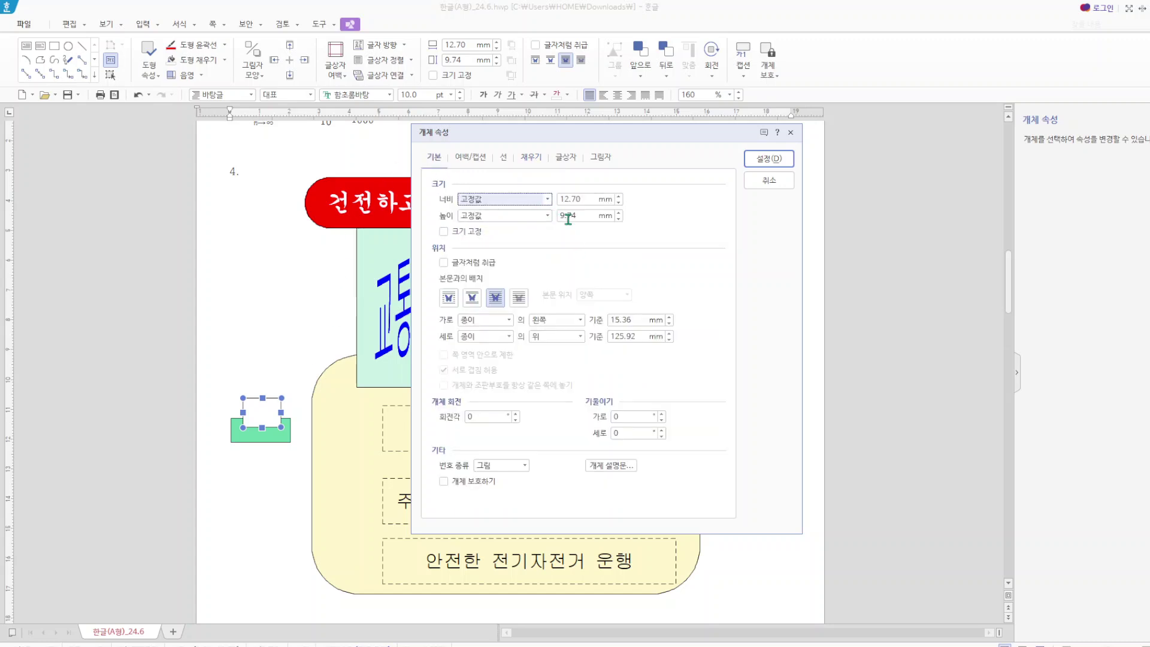
drag(589, 199, 560, 201)
text(13)
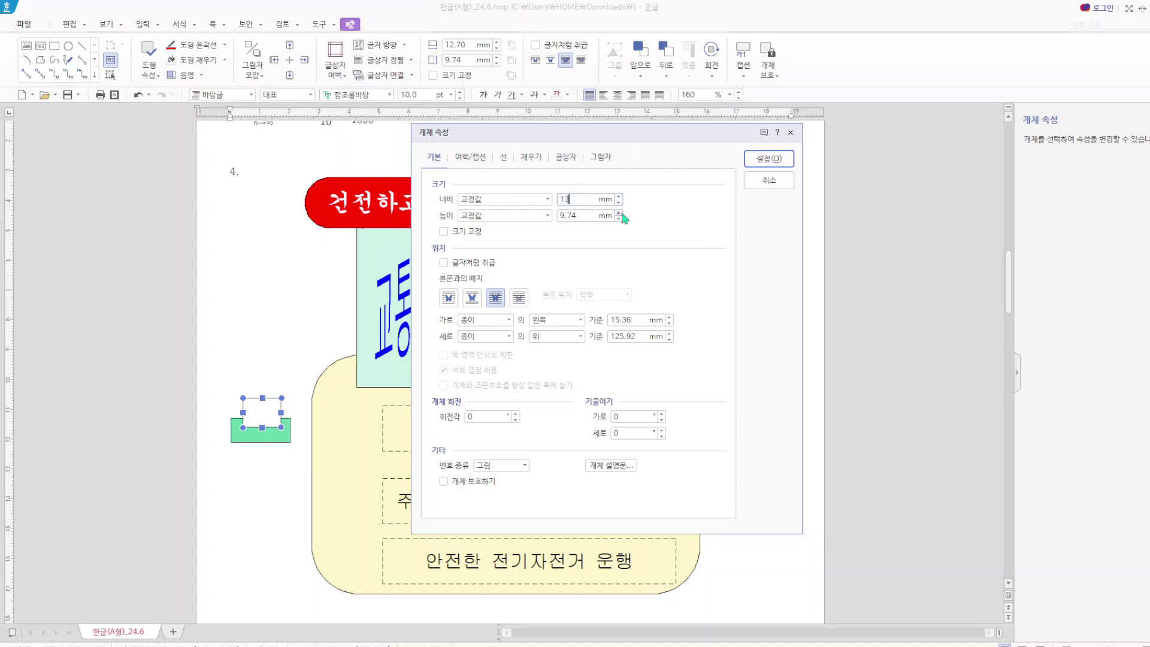
key(Tab)
text(13)
- Give the 13 mm text box rounded corners
click(504, 157)
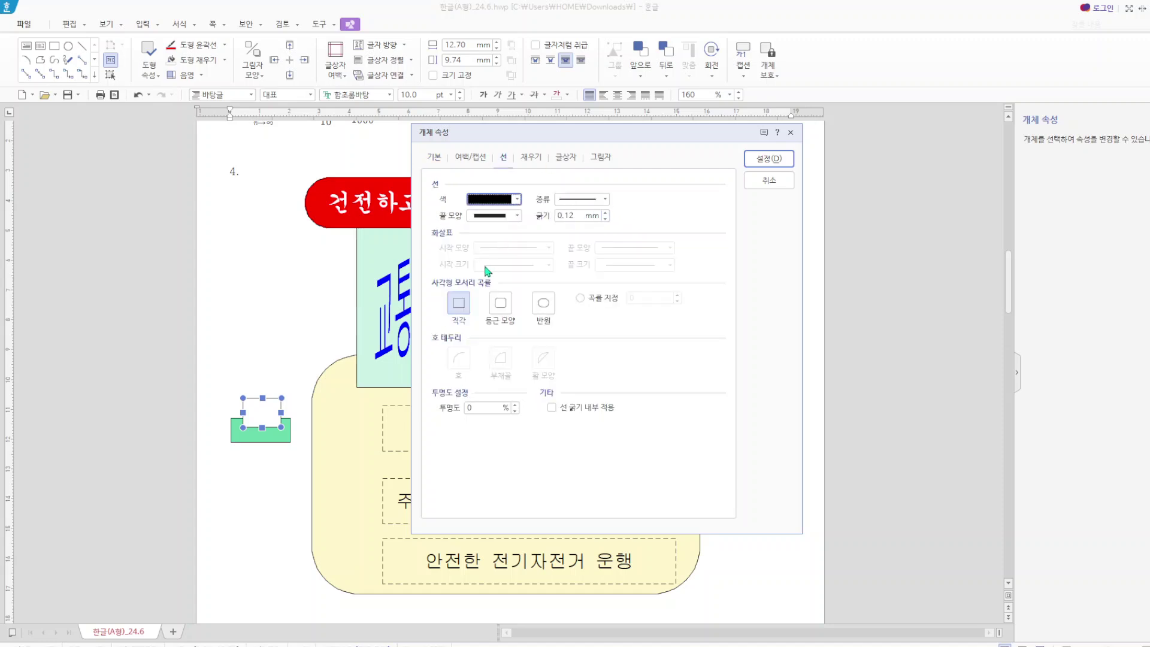
click(501, 306)
click(769, 158)
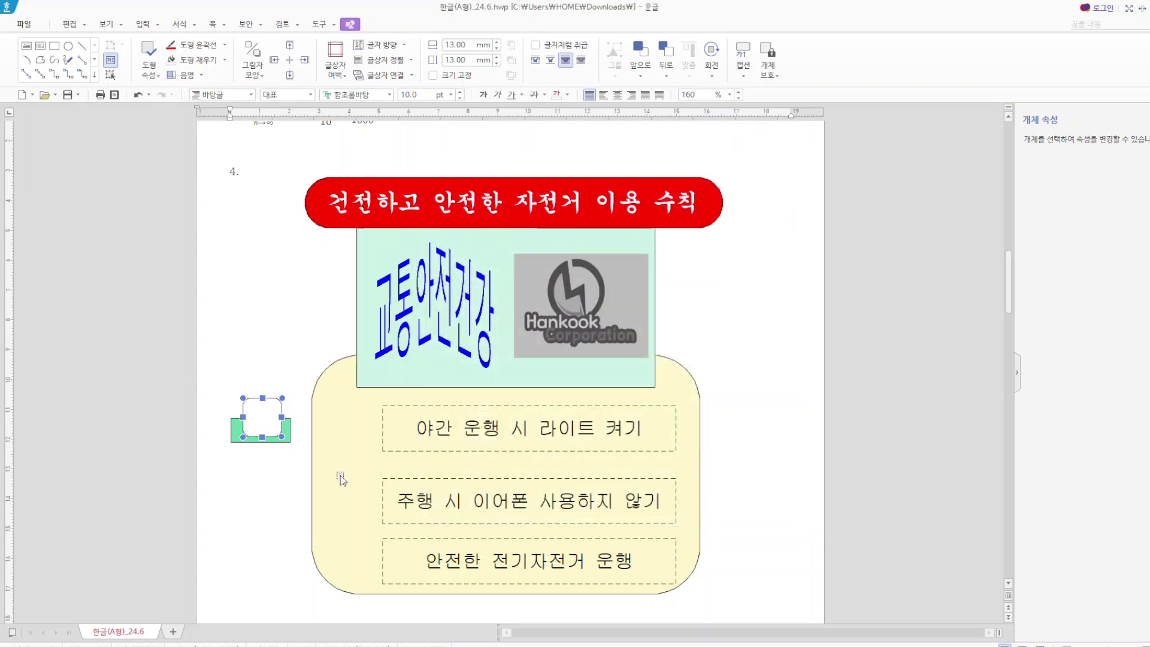
- Enter "1" in the rounded box and format it centred in 돋움 at 18 pt
click(270, 415)
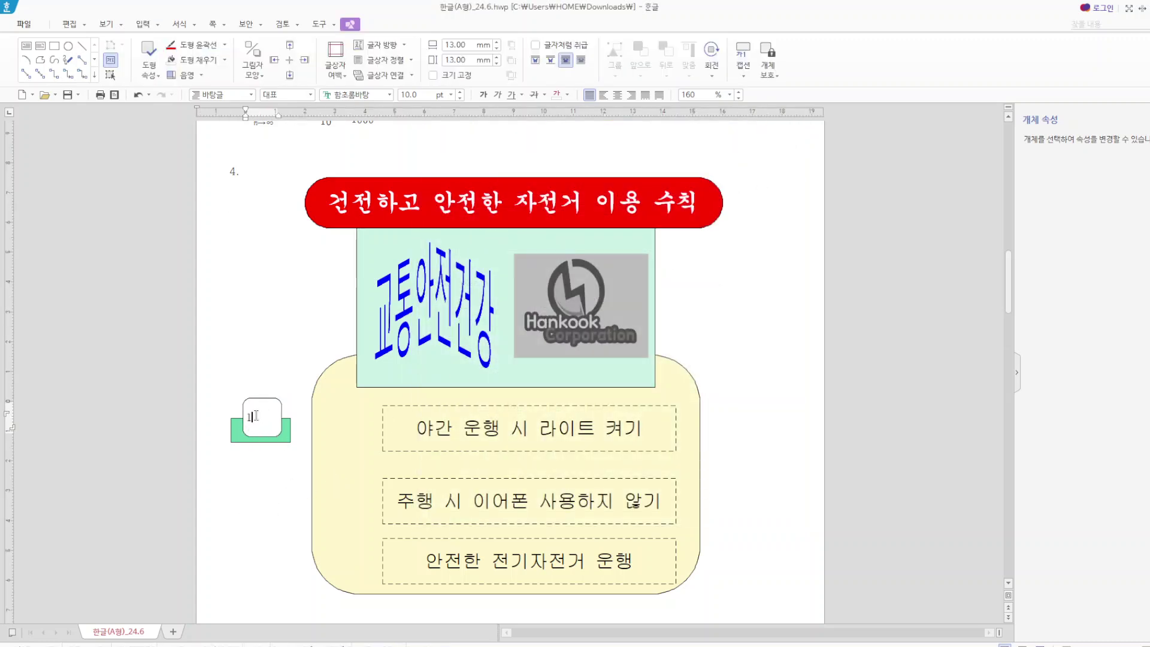
drag(256, 415, 226, 417)
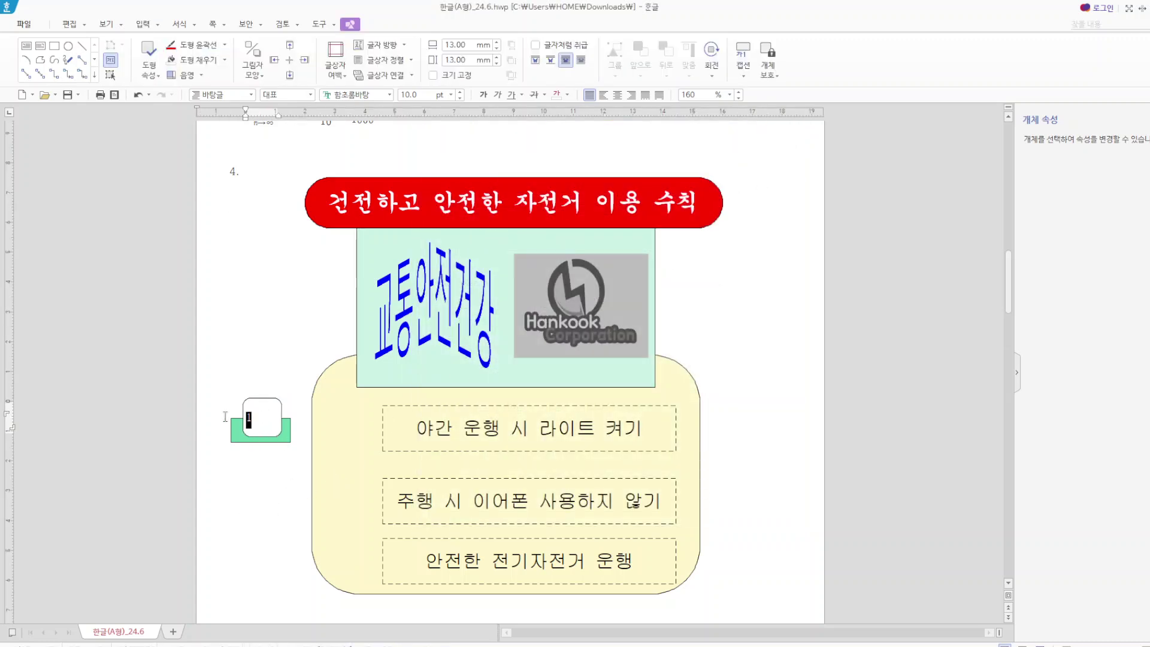
click(617, 94)
click(389, 96)
drag(564, 229, 556, 124)
click(432, 169)
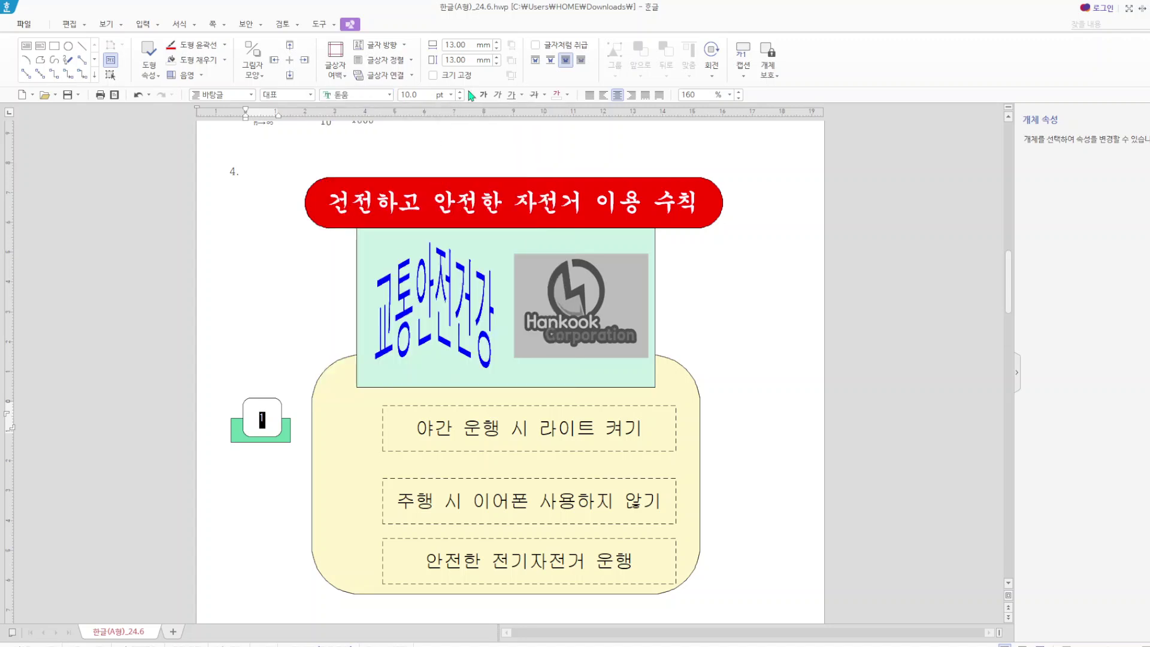
click(451, 95)
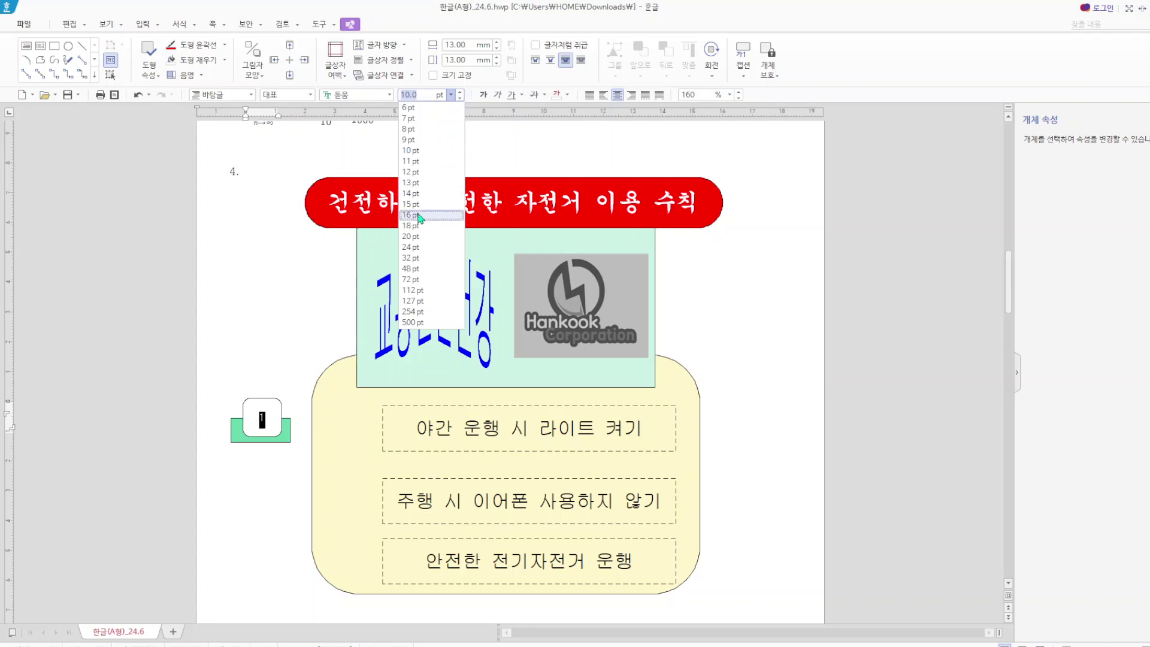
key(Escape)
click(272, 299)
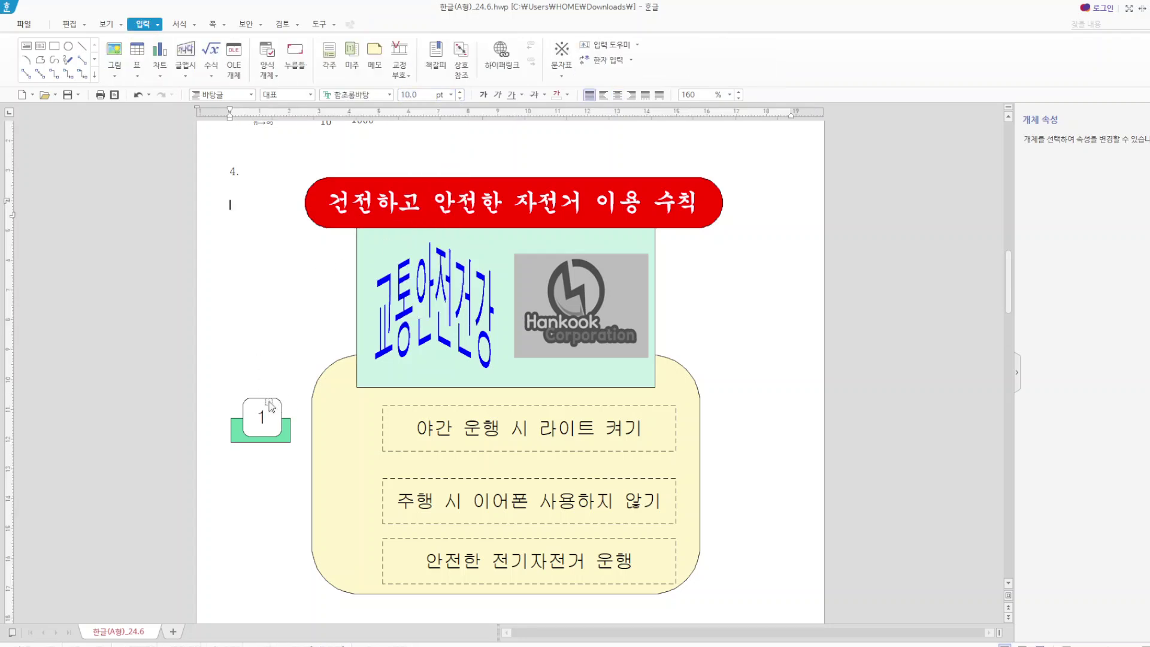
- Centre the numbered box on the green rectangle and place copies of the pair beside all three dashed text boxes
drag(271, 408, 271, 420)
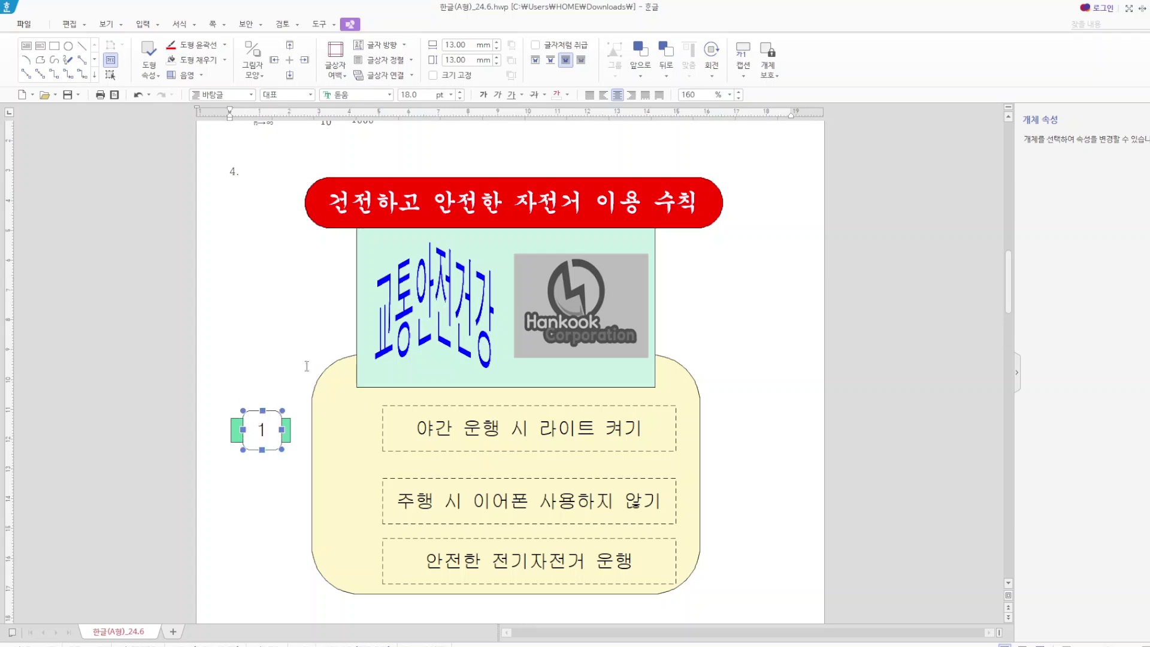
shift+click(235, 436)
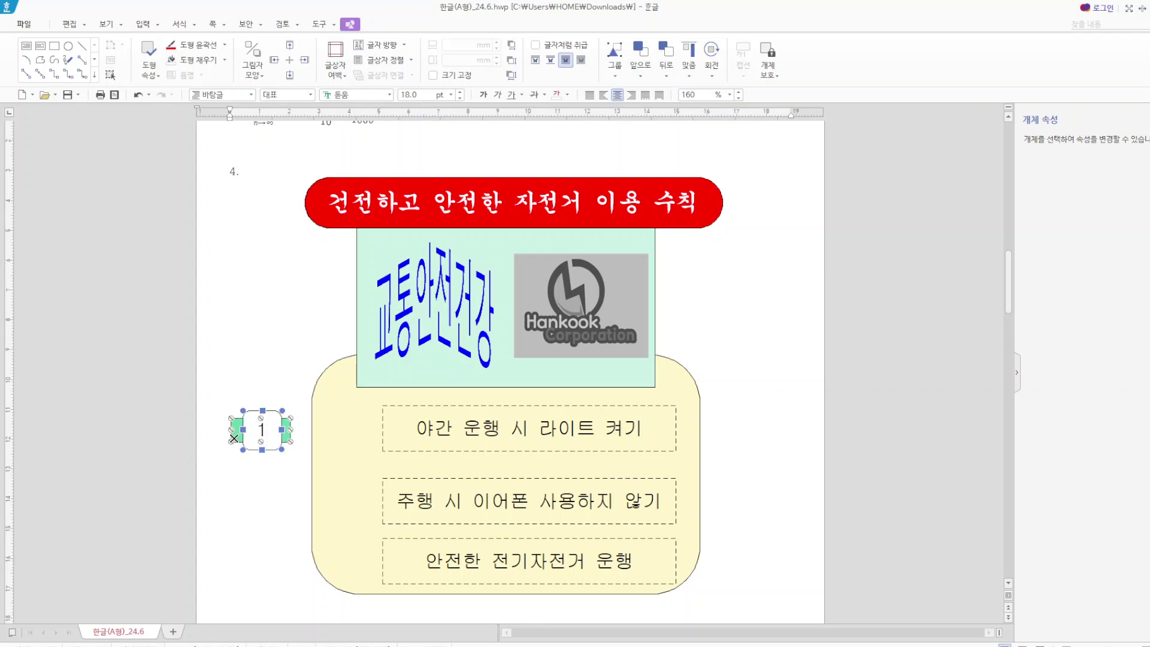
drag(278, 436, 375, 568)
- Change the number in the middle marker to 2 and the number in the lowest marker to 3
click(359, 510)
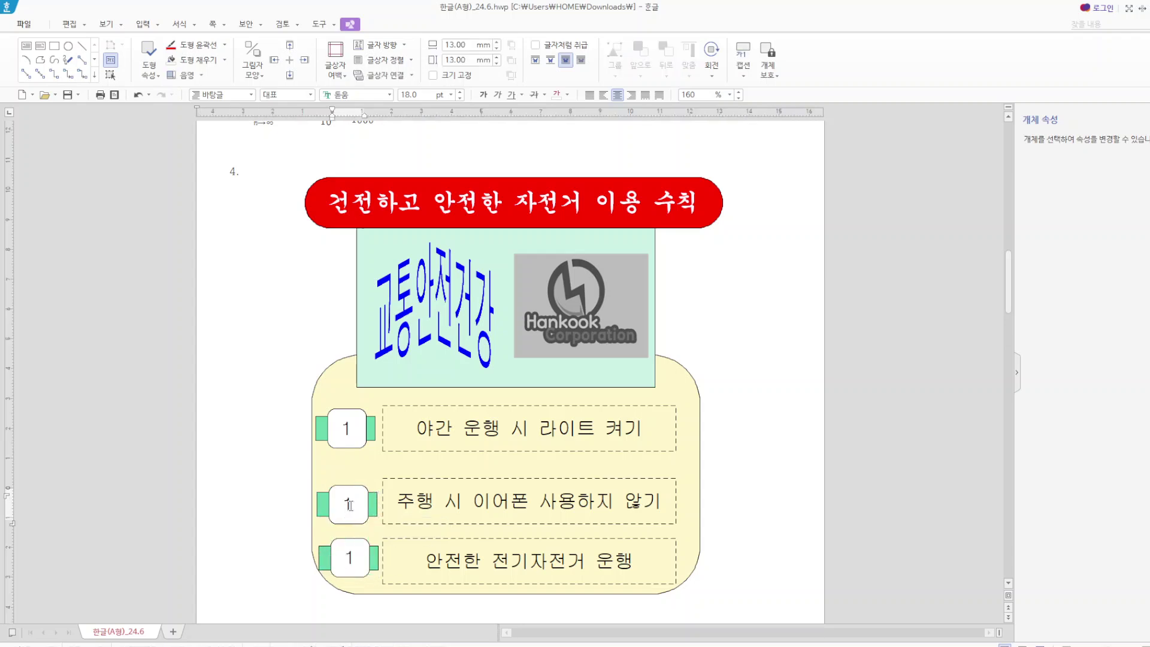
drag(359, 509, 339, 506)
text(2)
drag(354, 561, 346, 559)
text(3)
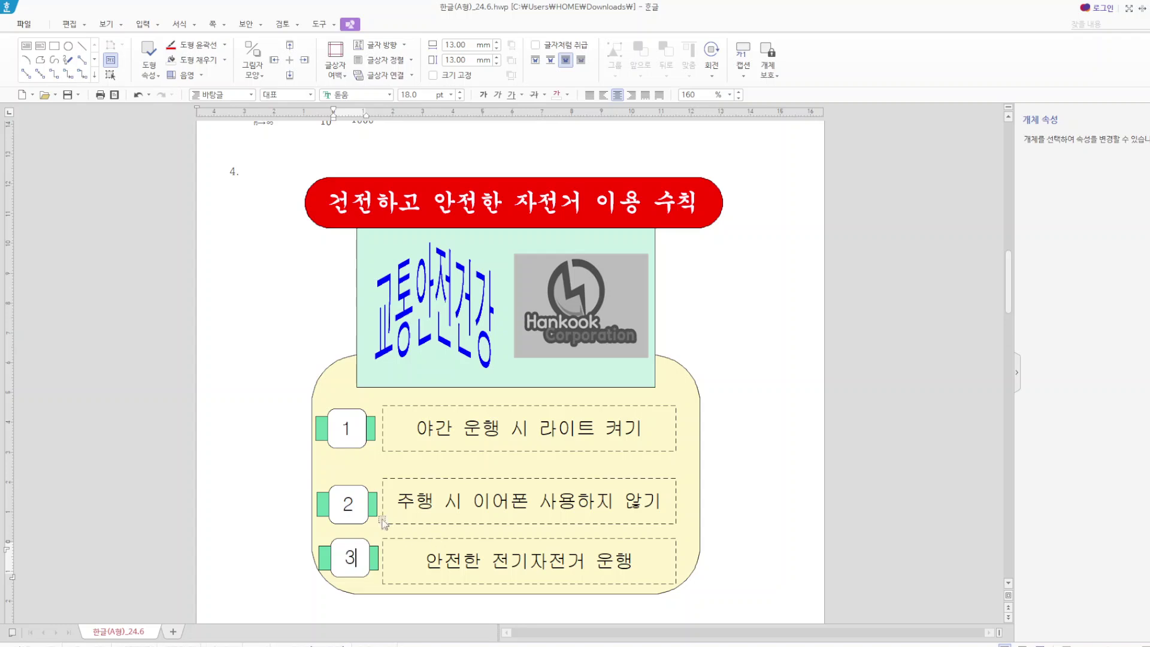
- Fill the rectangle behind marker 2 with a light purple face colour
click(375, 503)
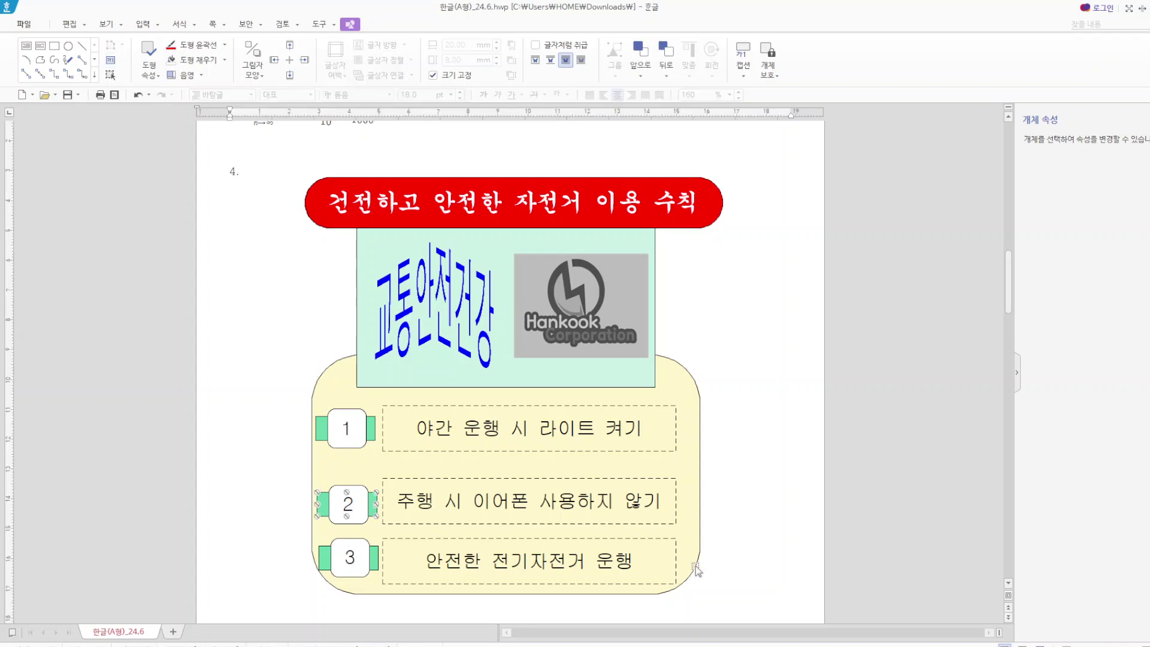
key(p)
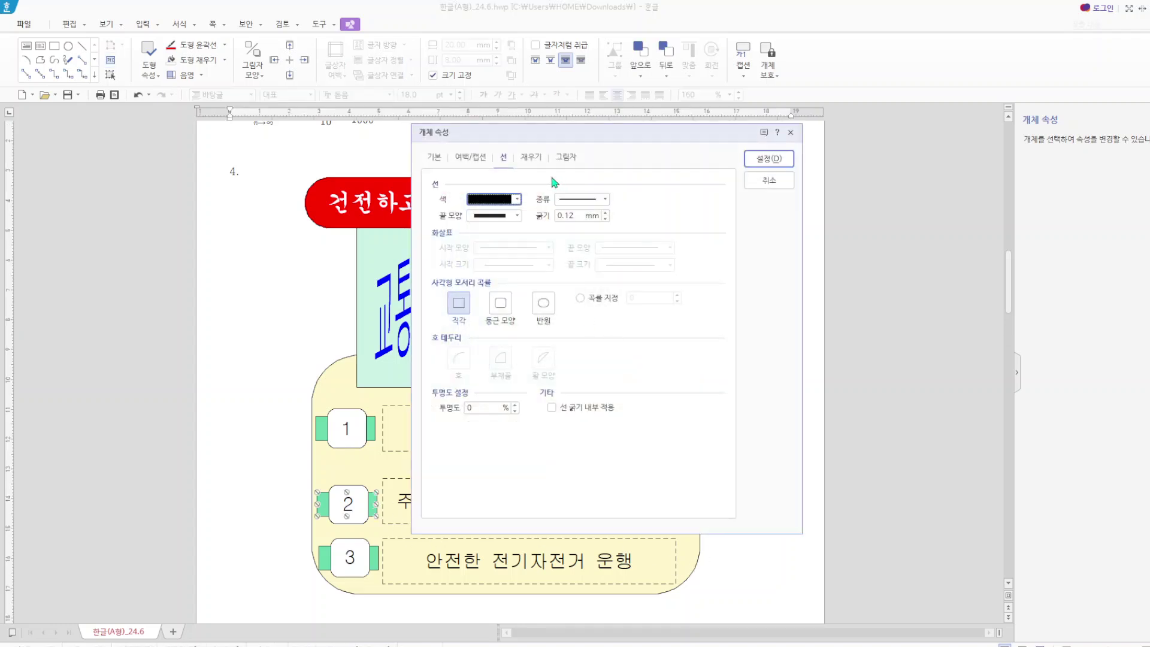
click(531, 158)
click(507, 228)
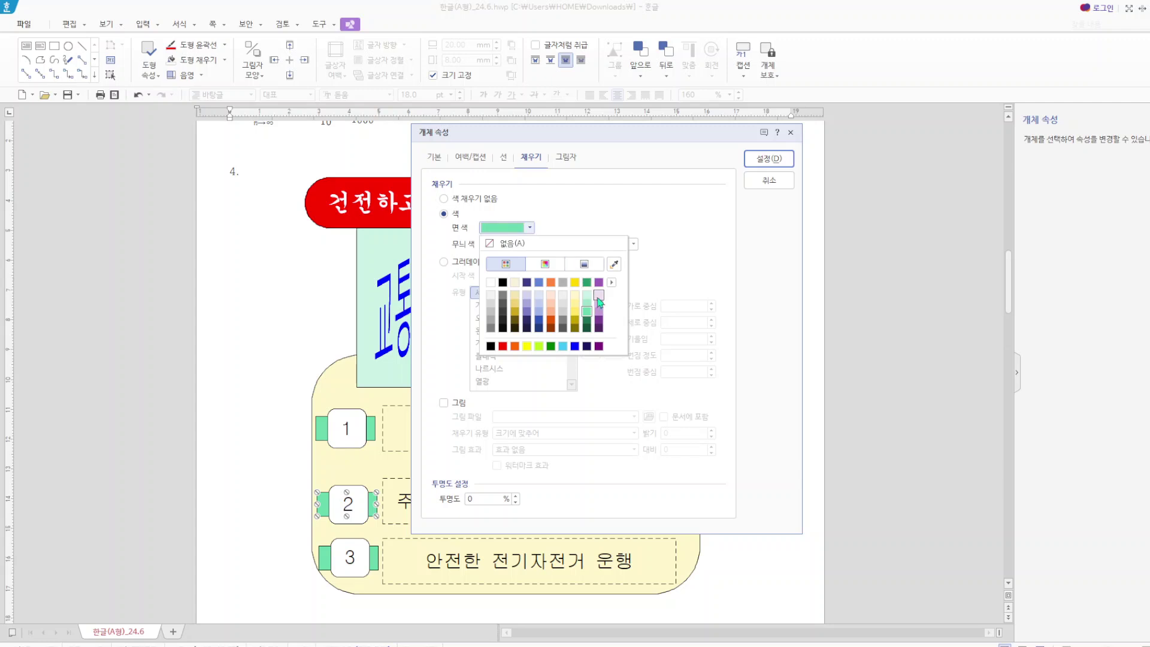
click(599, 303)
click(777, 161)
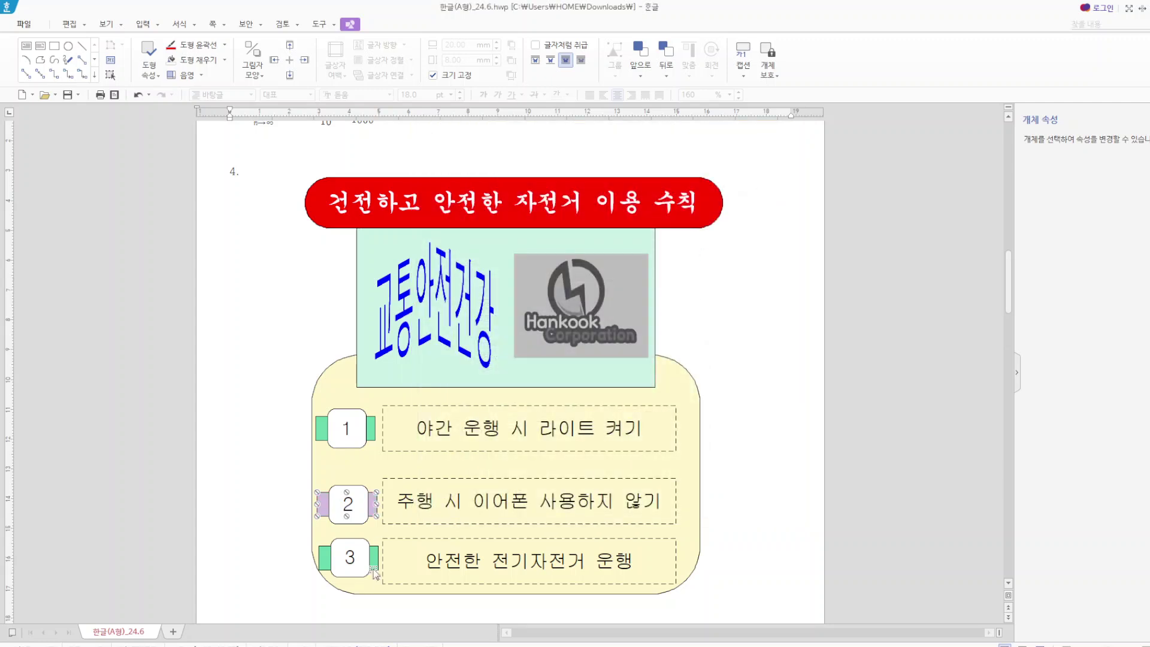
- Fill the rectangle behind marker 3 with a light blue-violet face colour
click(377, 559)
key(p)
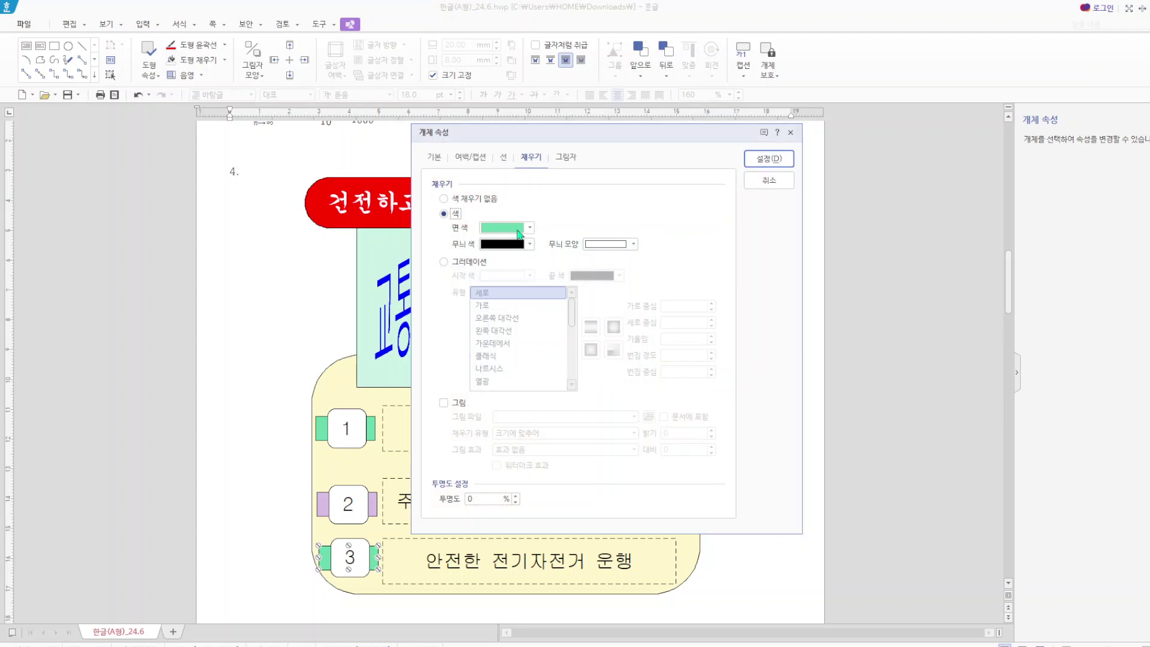
click(507, 228)
click(528, 316)
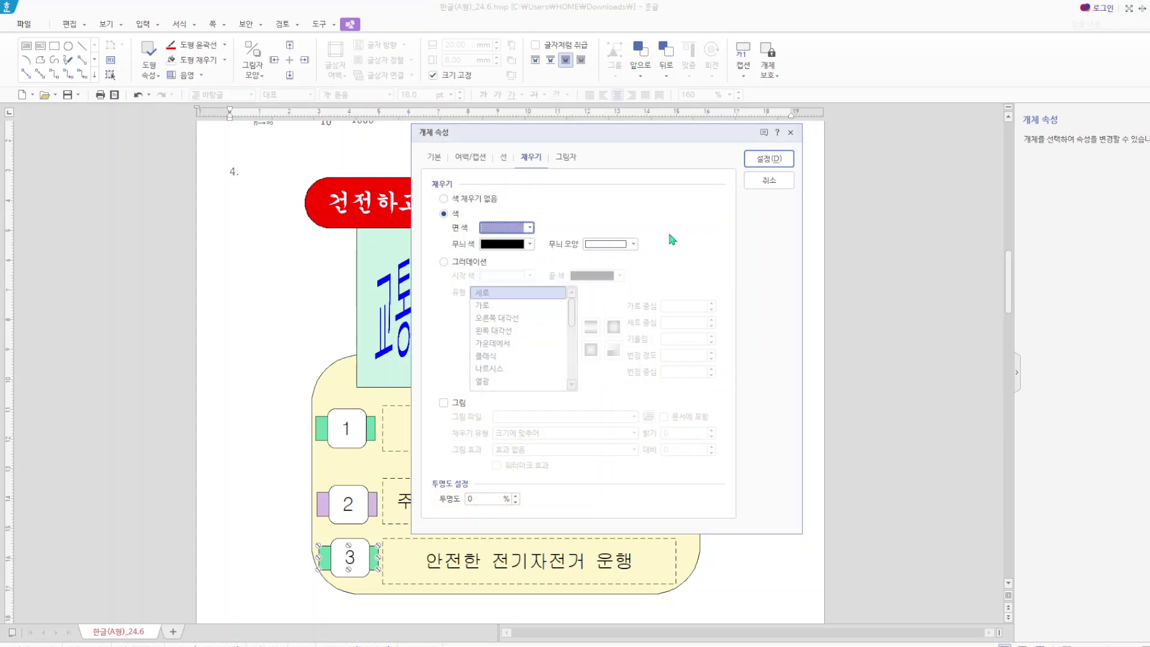
click(781, 161)
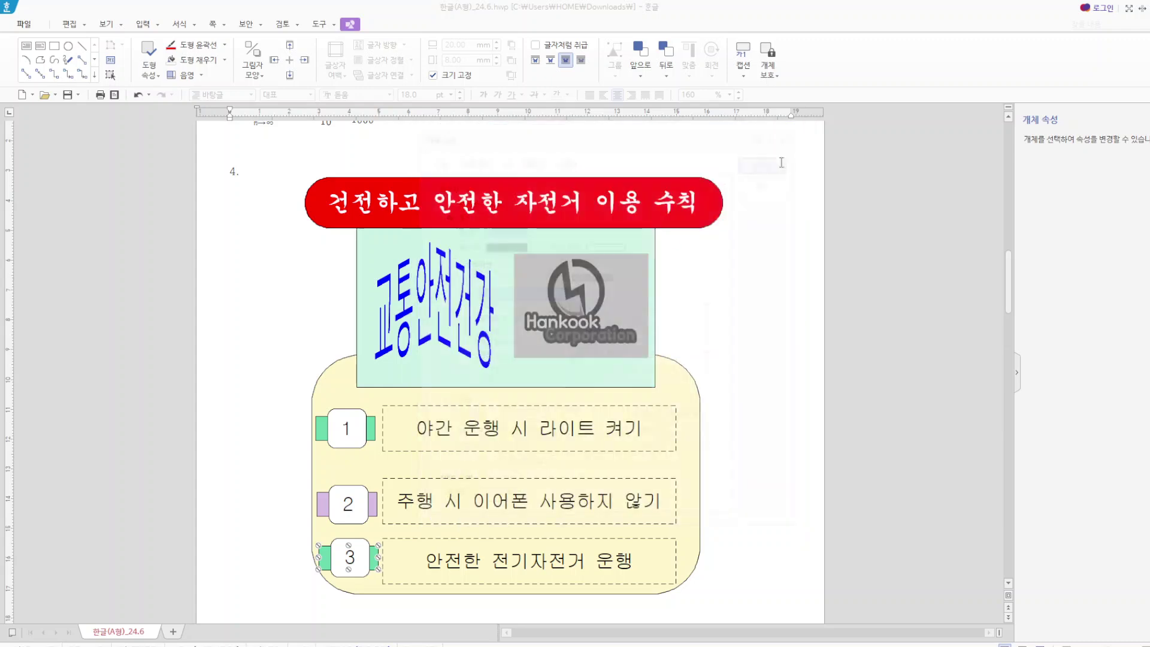
click(768, 419)
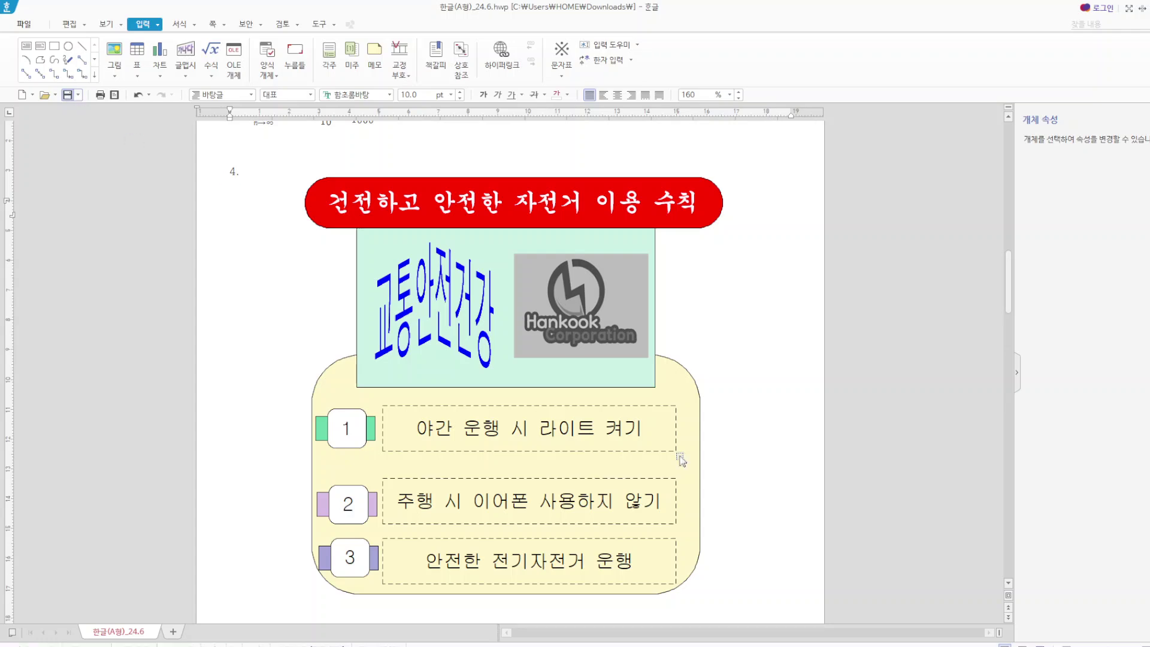
- Remove the reference picture with the table and chart conditions from the top of the article page
scroll(631, 373, up, 5)
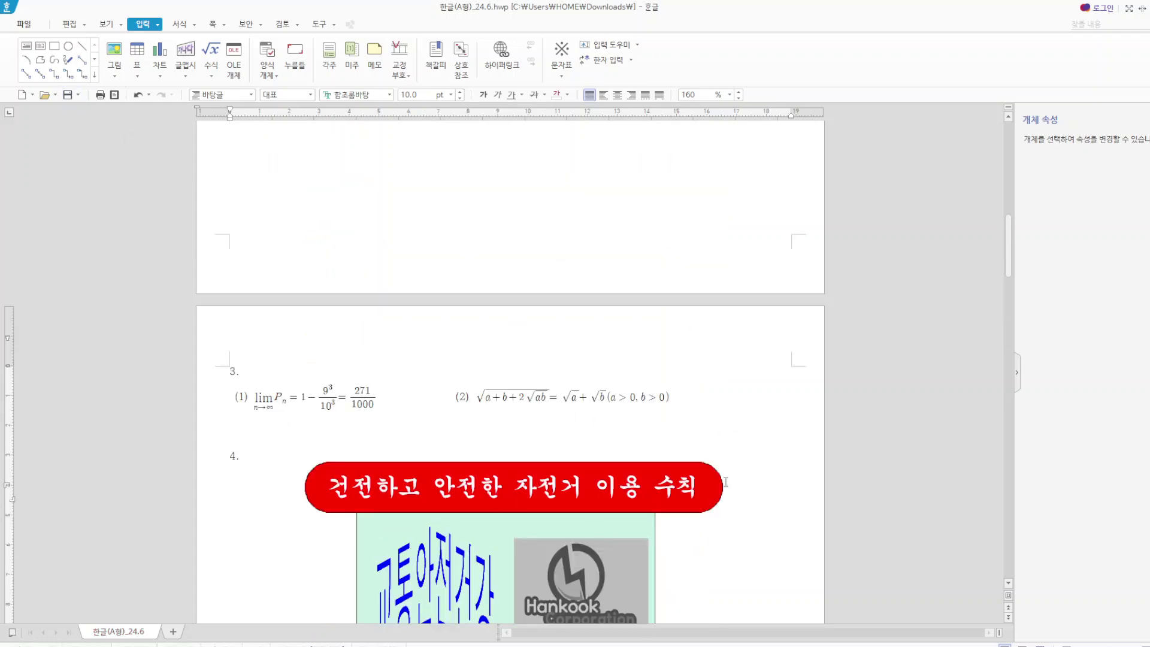
scroll(725, 488, down, 6)
scroll(603, 415, down, 9)
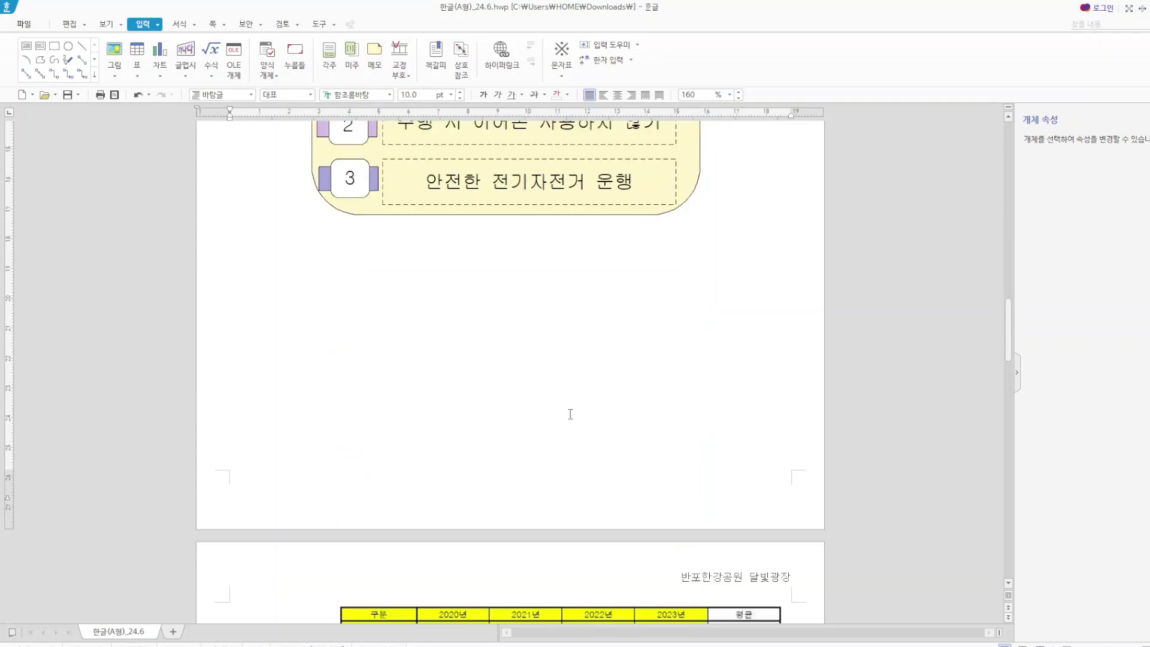
click(592, 448)
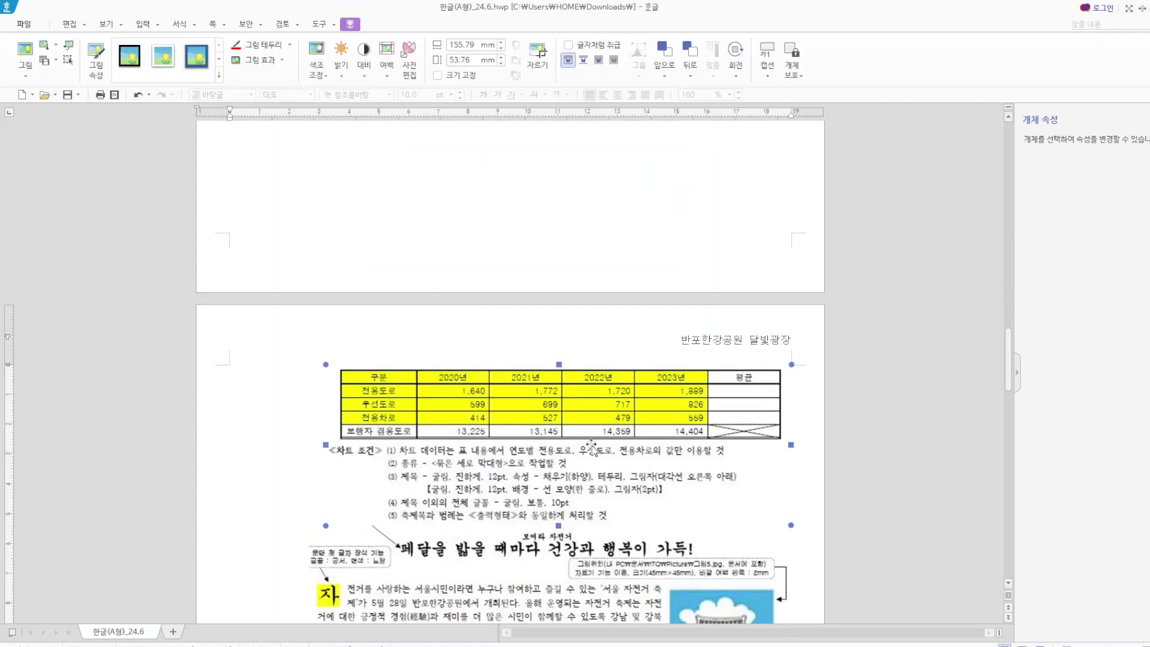
scroll(591, 448, down, 11)
scroll(581, 459, up, 4)
key(Escape)
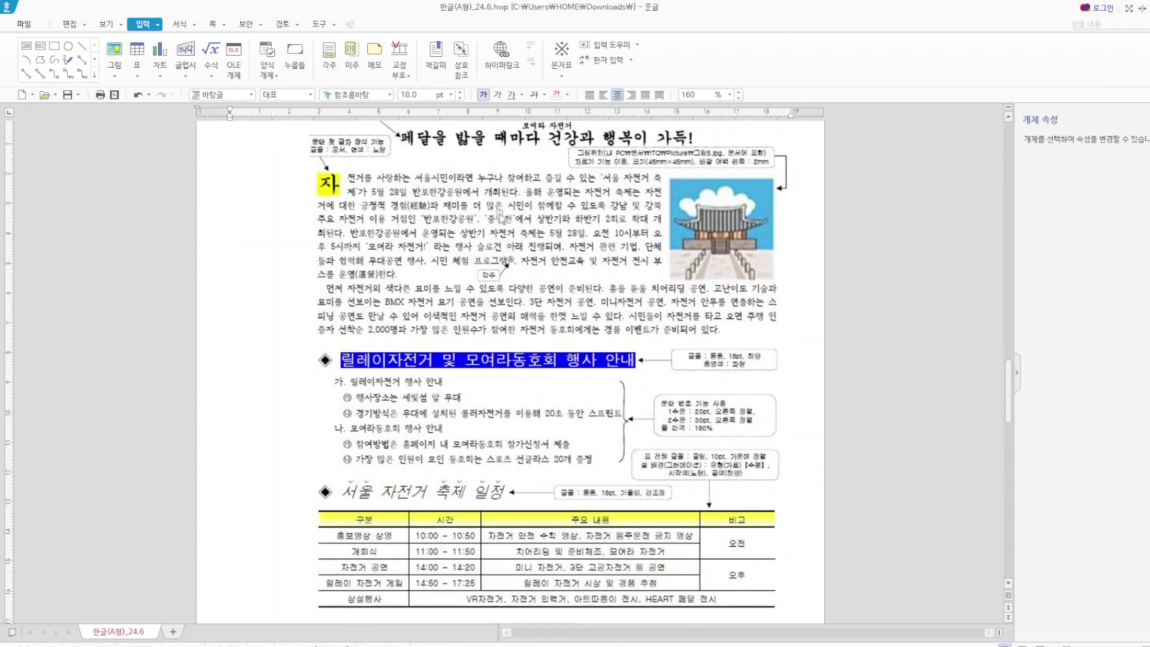
- Examine the reference picture of the article page, its formatting callouts, and the article text below it
scroll(508, 293, up, 1)
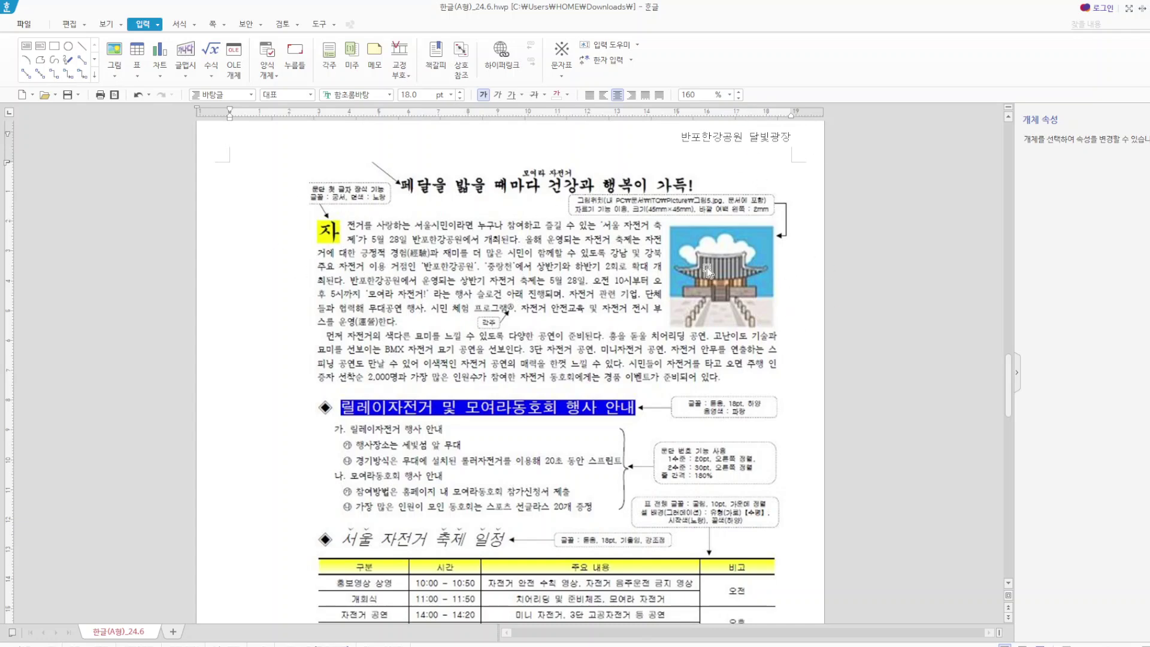
scroll(659, 335, down, 4)
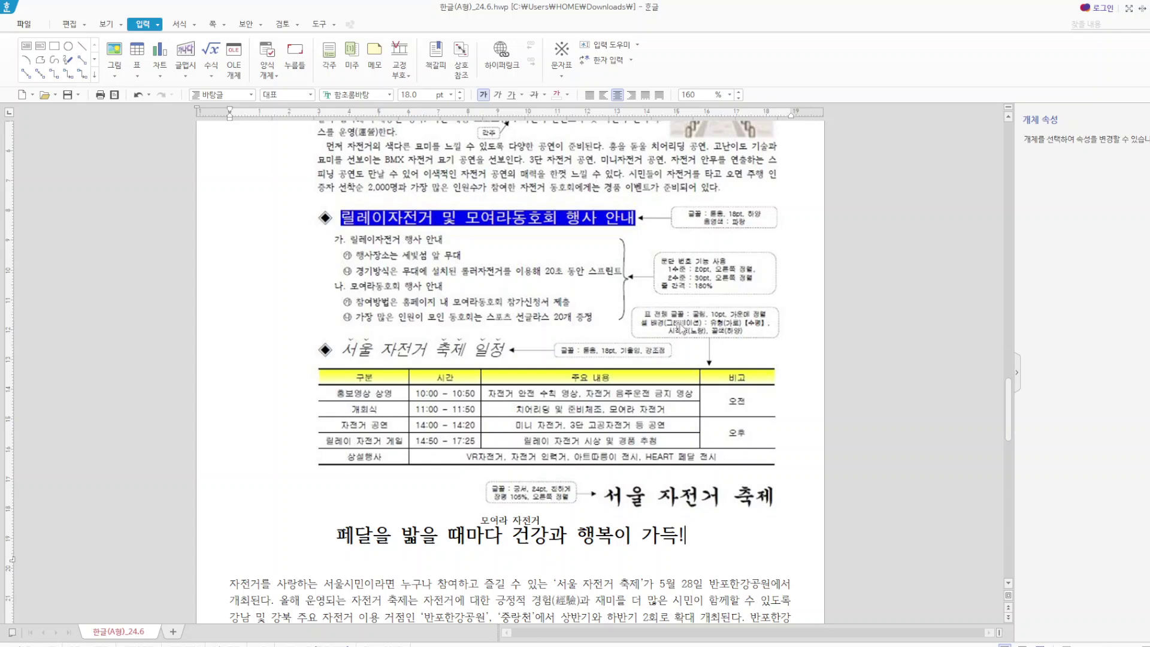
scroll(682, 328, up, 3)
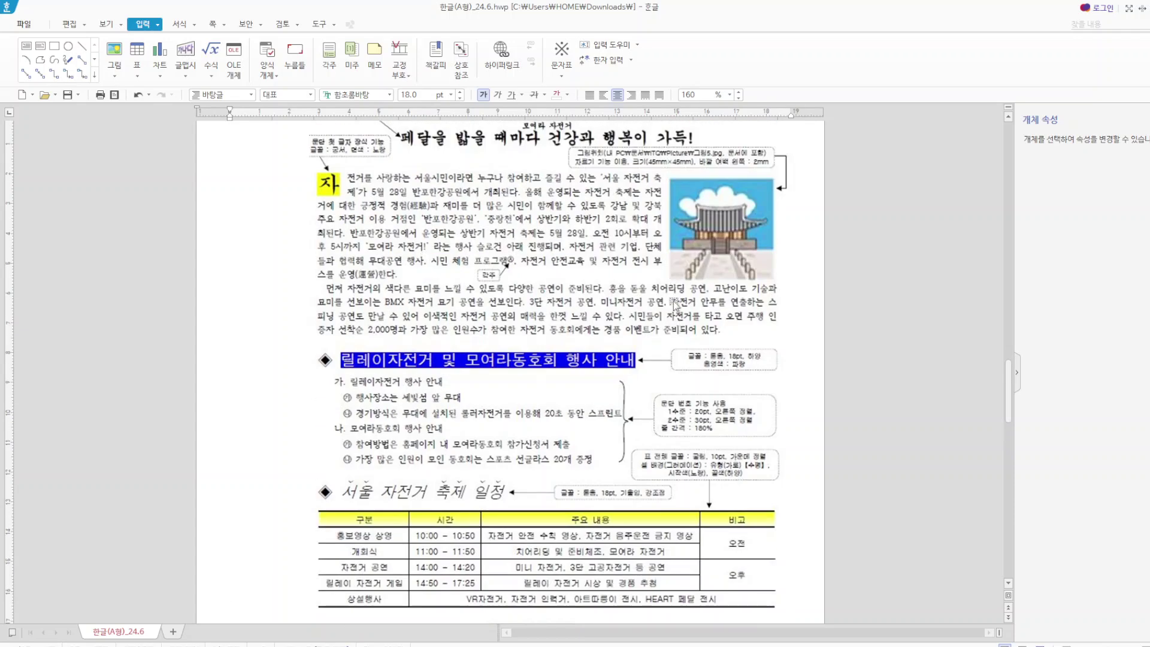
scroll(675, 303, up, 3)
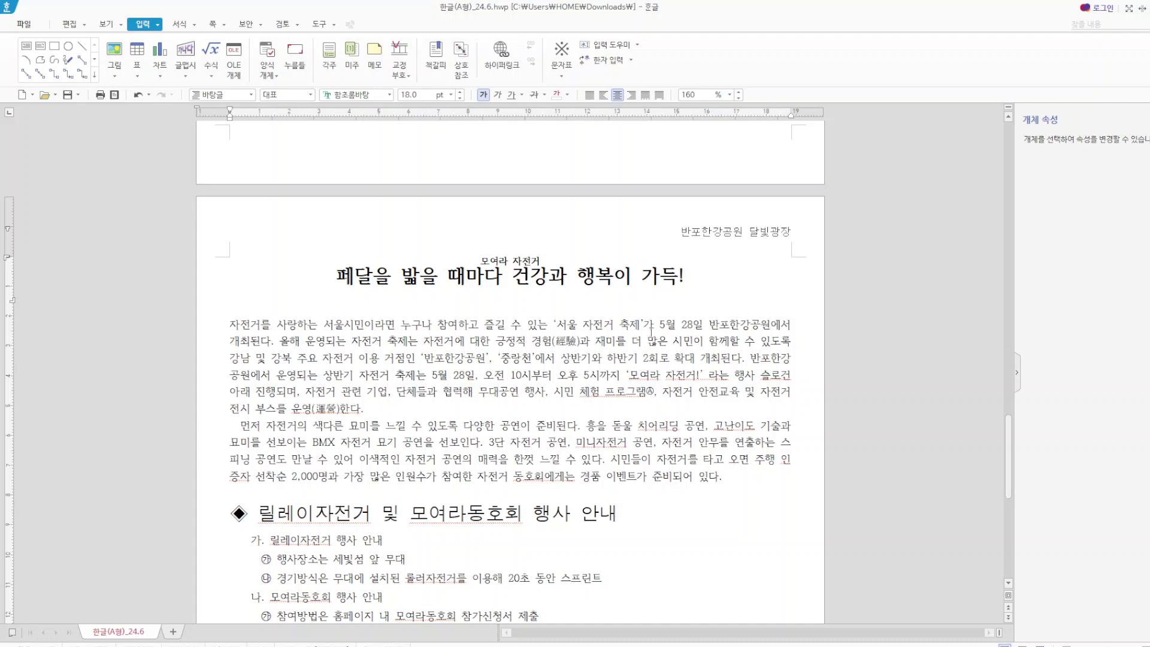
- View the 덧말 넣기 settings of the article title "페달을 밟을 때마다 건강과 행복이 가득!"
drag(334, 276, 697, 276)
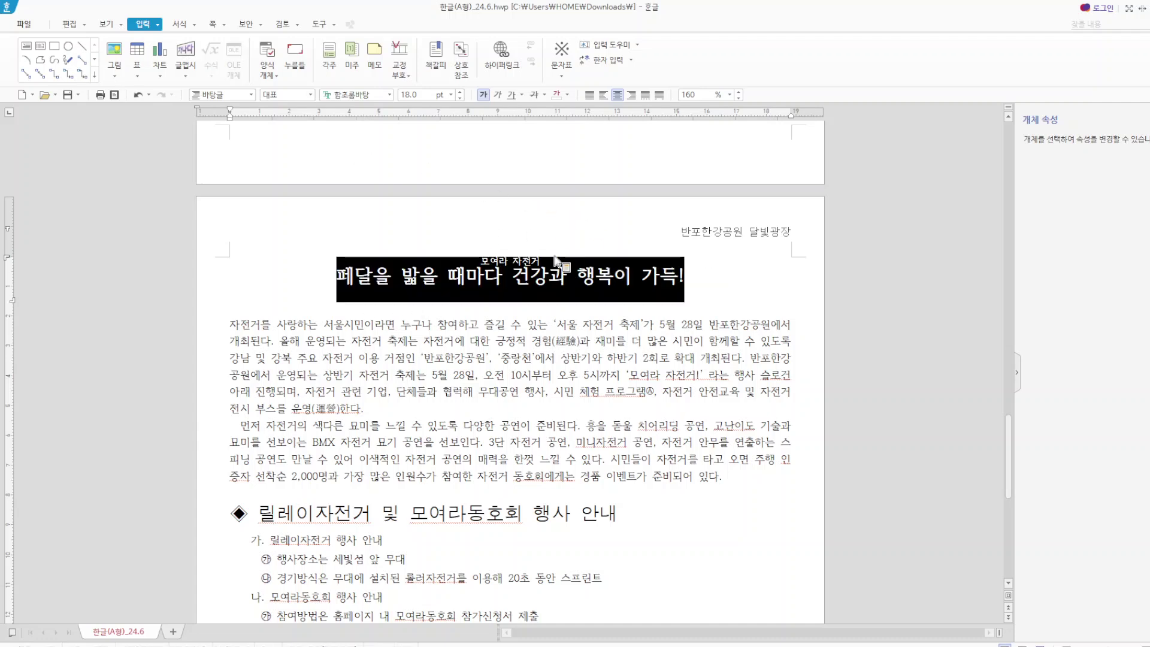
click(159, 25)
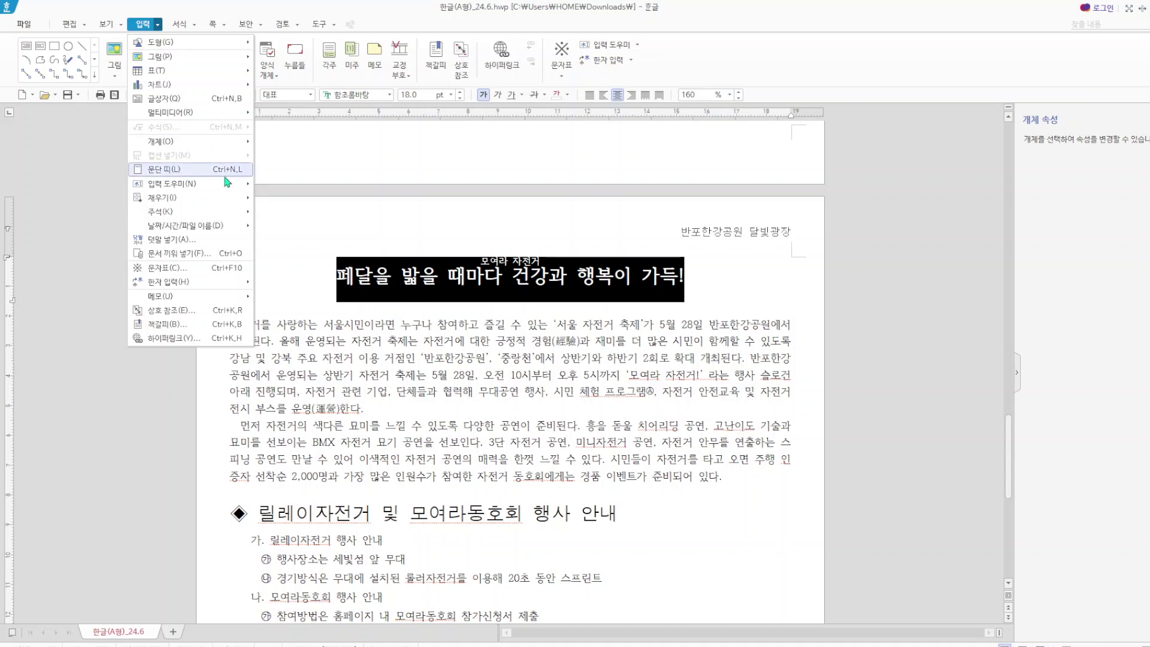
click(174, 240)
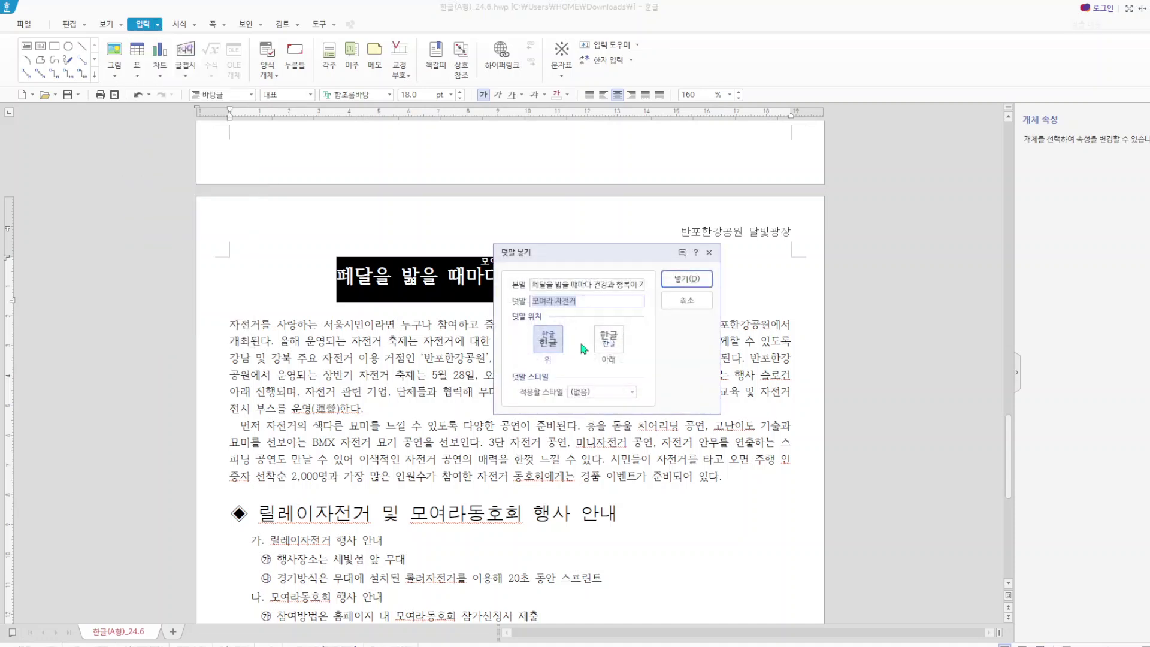
click(710, 252)
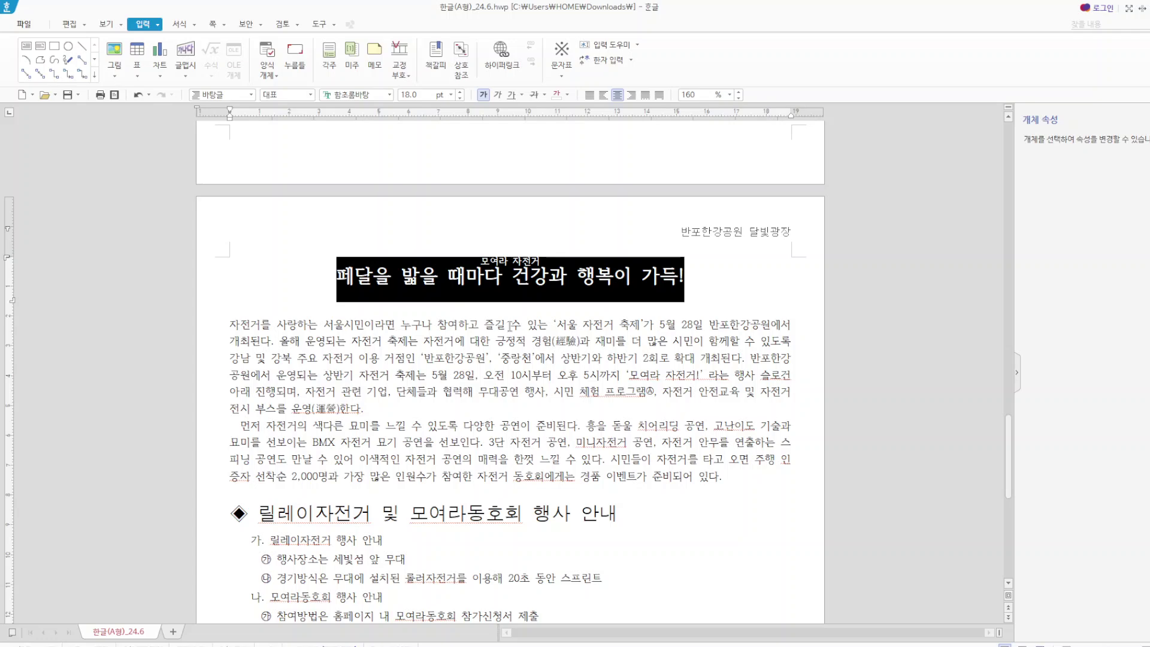
- Set the font of the article title "페달을 밟을 때마다 건강과 행복이 가득!" to 궁서
click(389, 95)
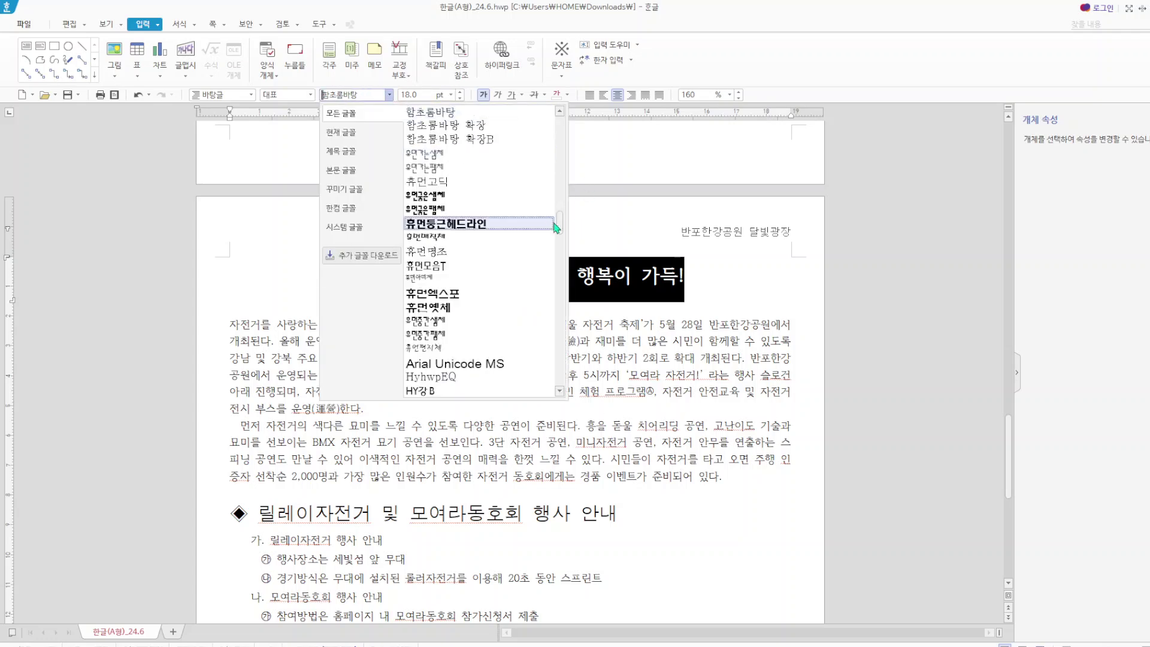
drag(559, 223, 552, 122)
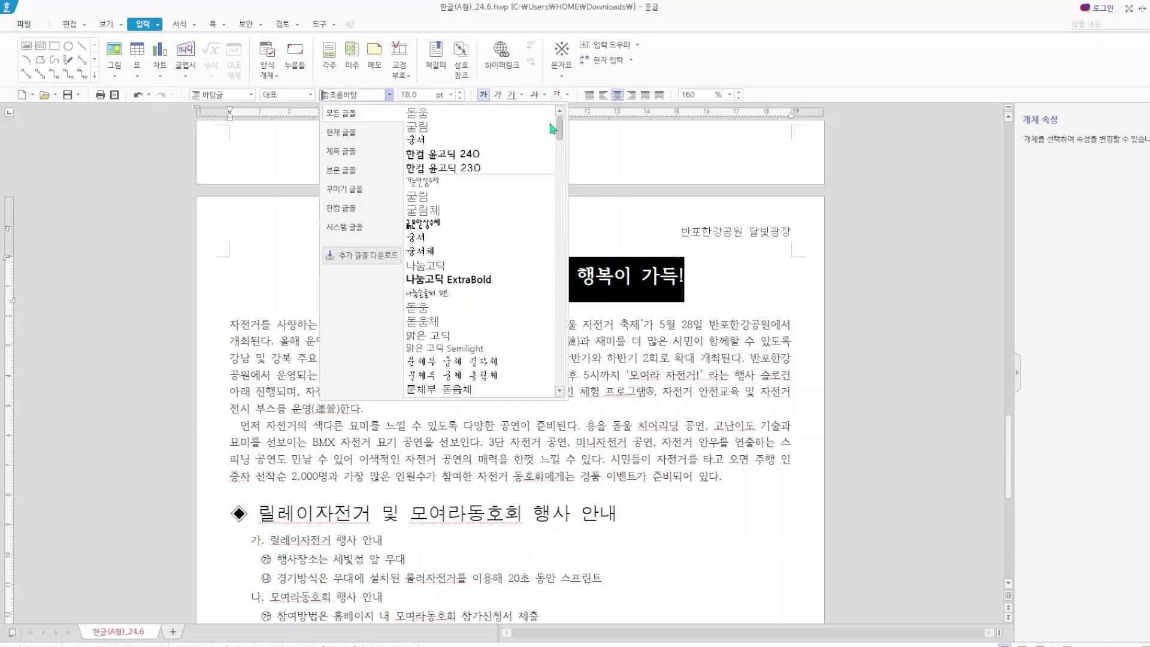
click(431, 140)
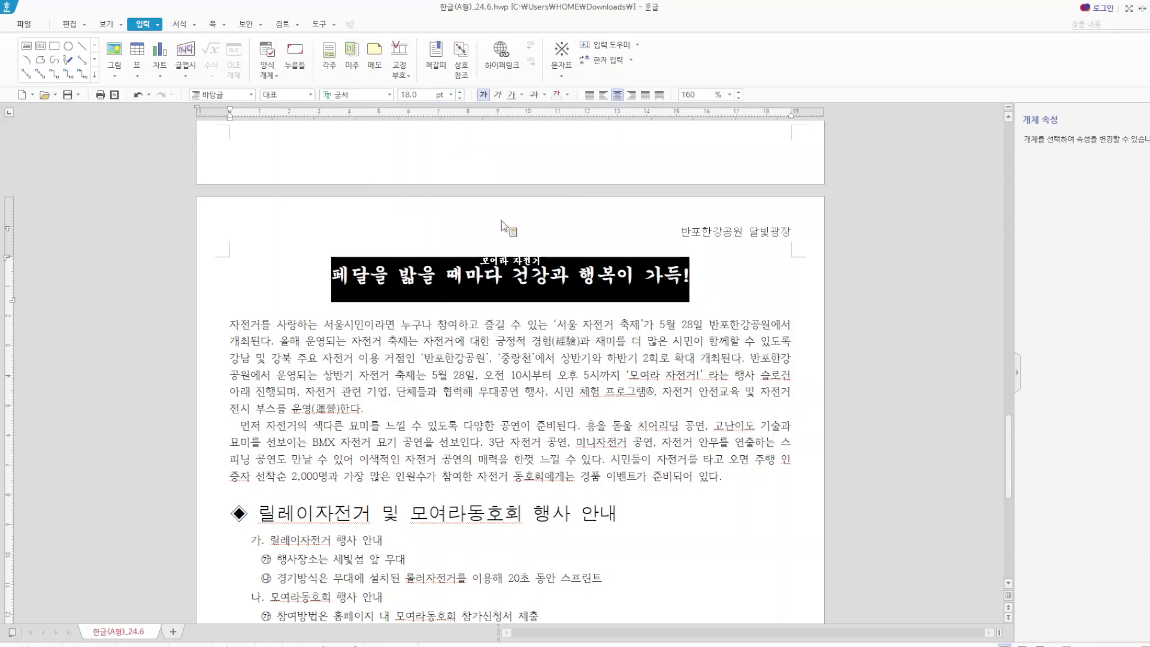
key(Escape)
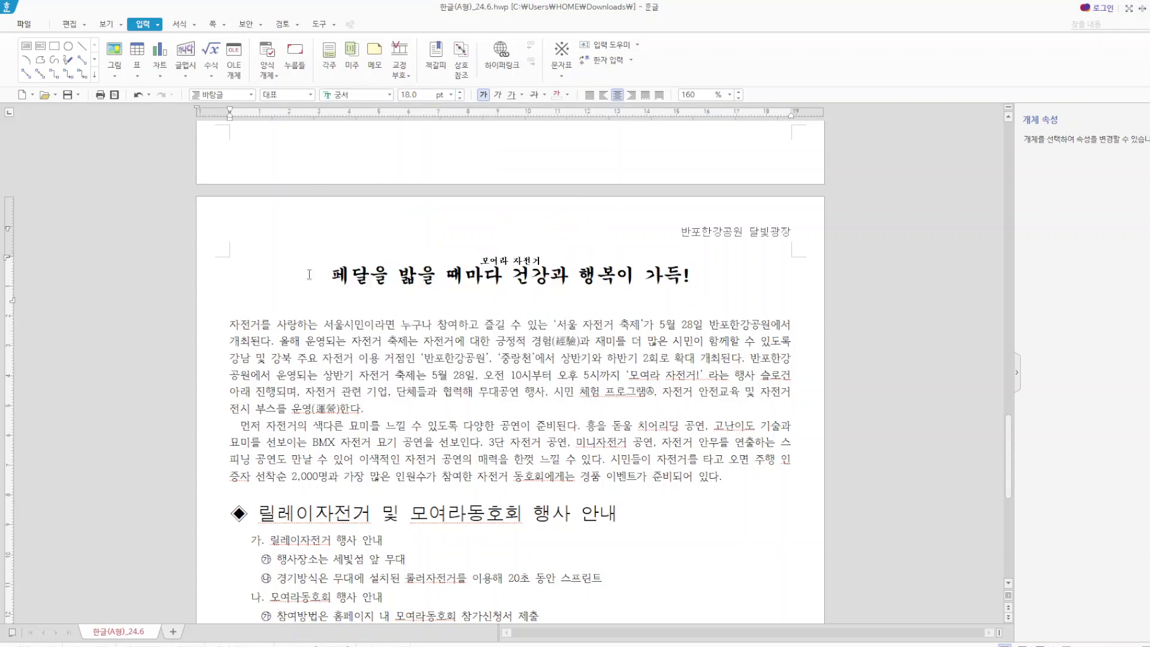
click(226, 27)
click(295, 107)
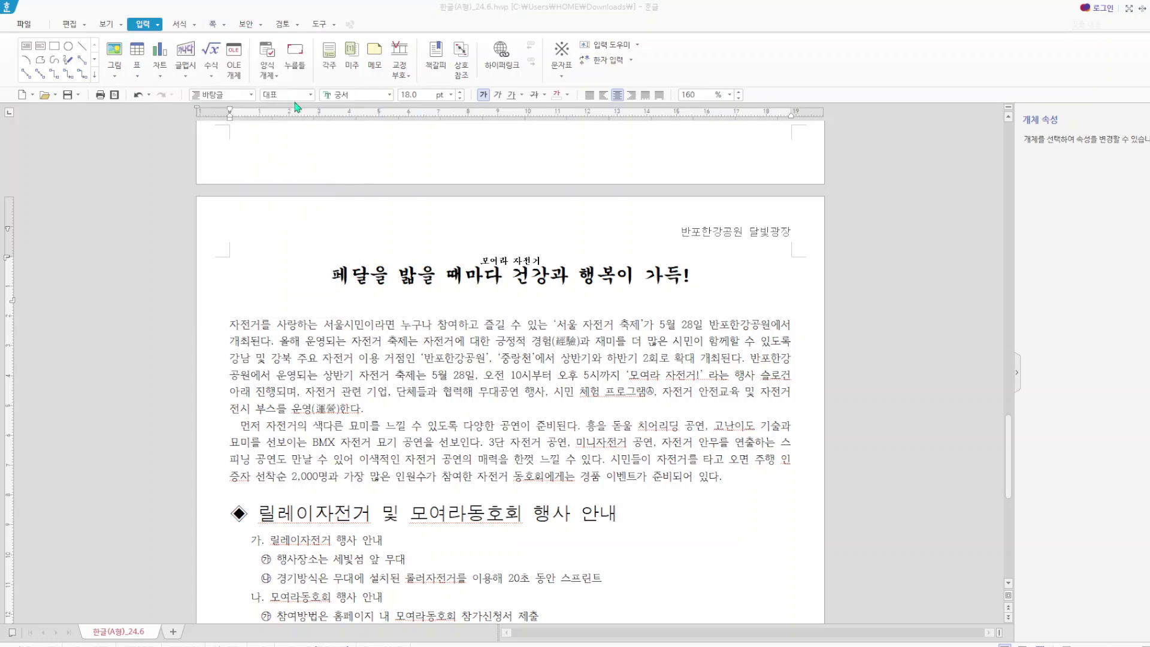
click(813, 186)
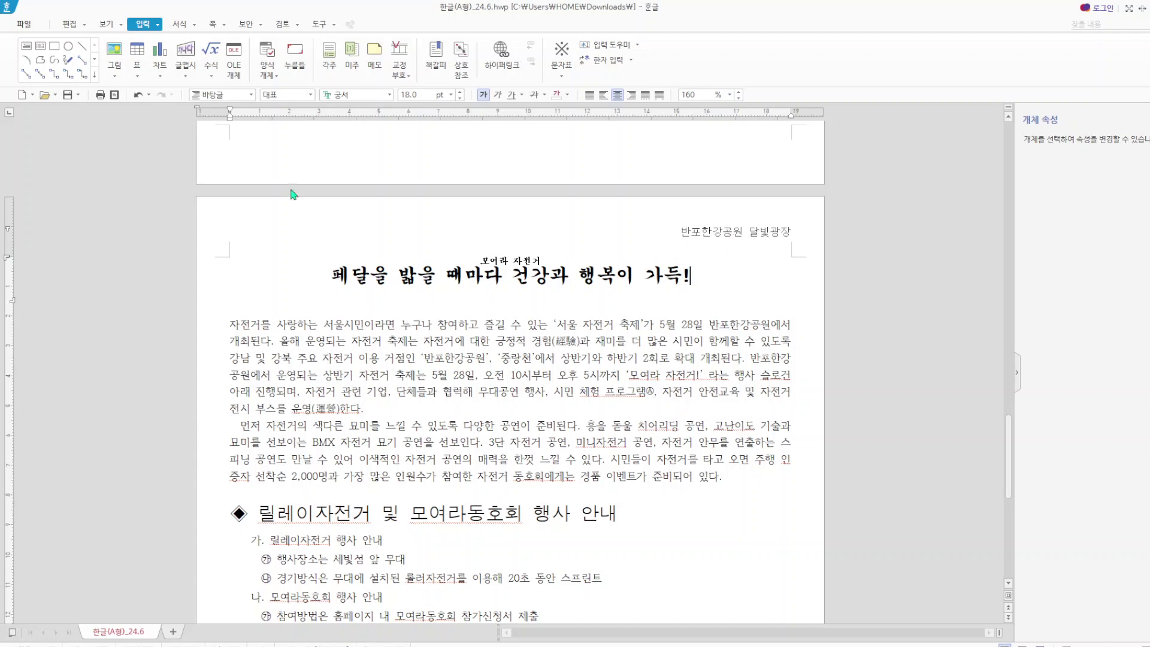
- Save the document
click(67, 95)
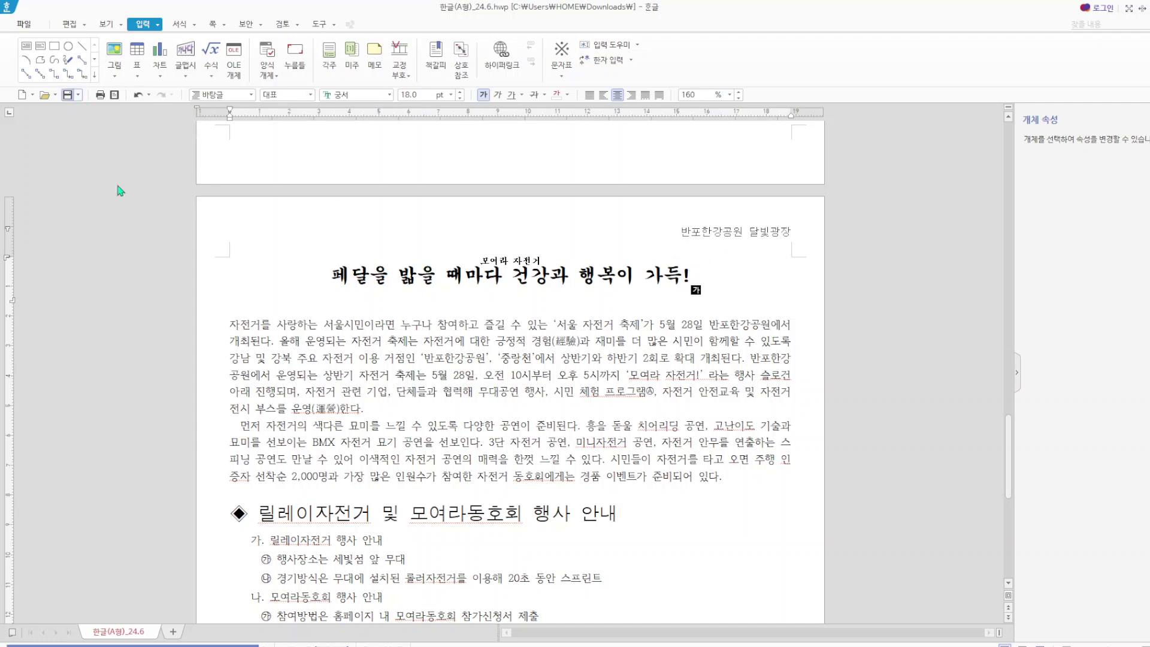
- Apply a two-line 문단 첫 글자 장식 in 궁서 with a yellow face colour to the first body paragraph
click(242, 324)
click(194, 25)
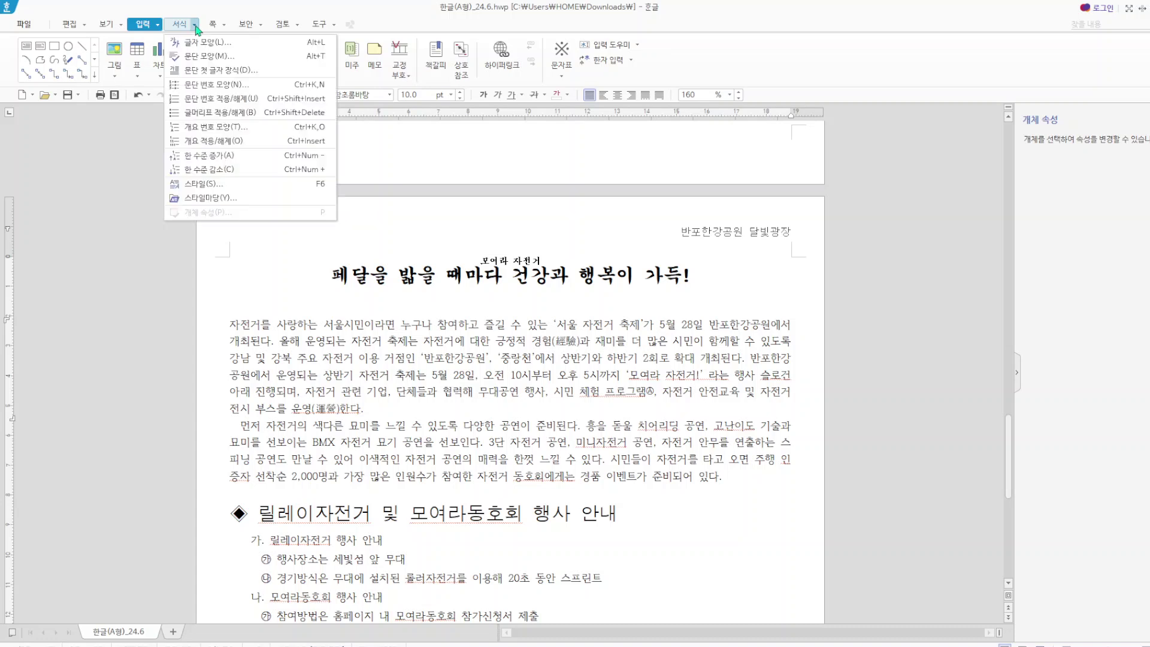
click(222, 70)
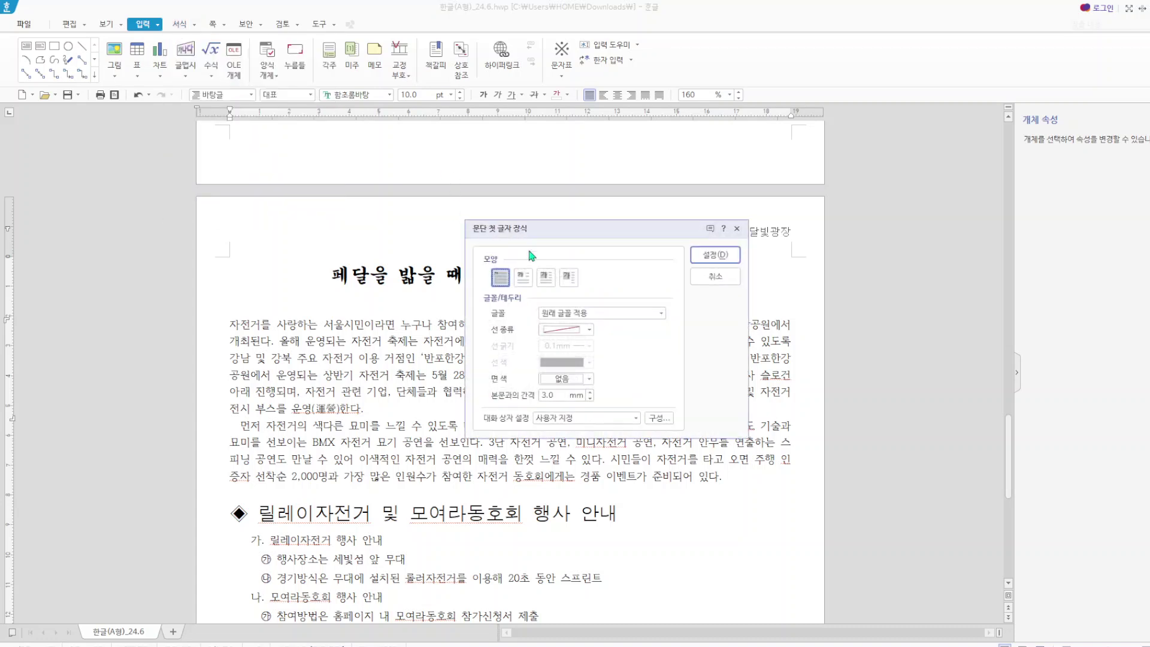
click(531, 282)
click(662, 314)
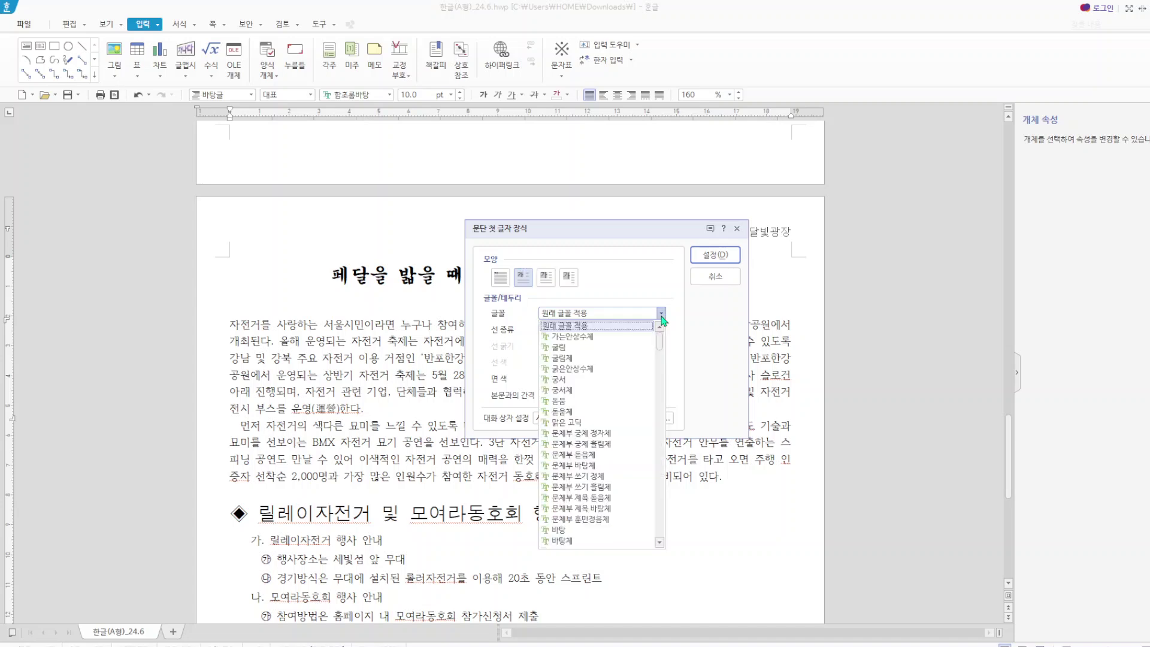
click(569, 379)
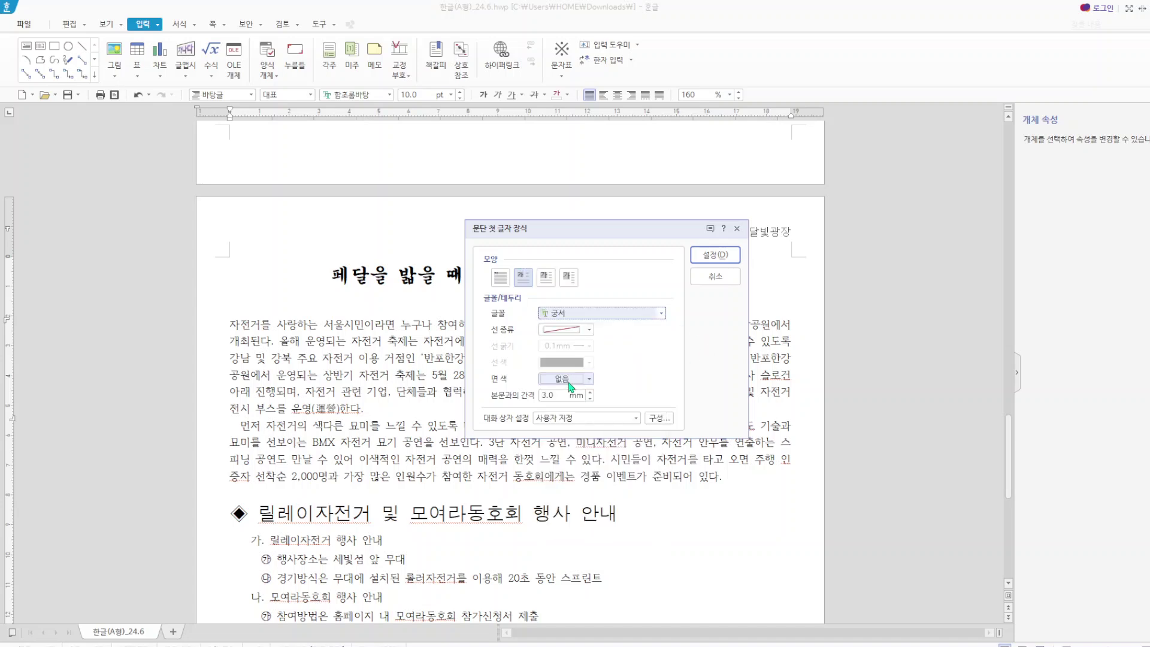
click(590, 380)
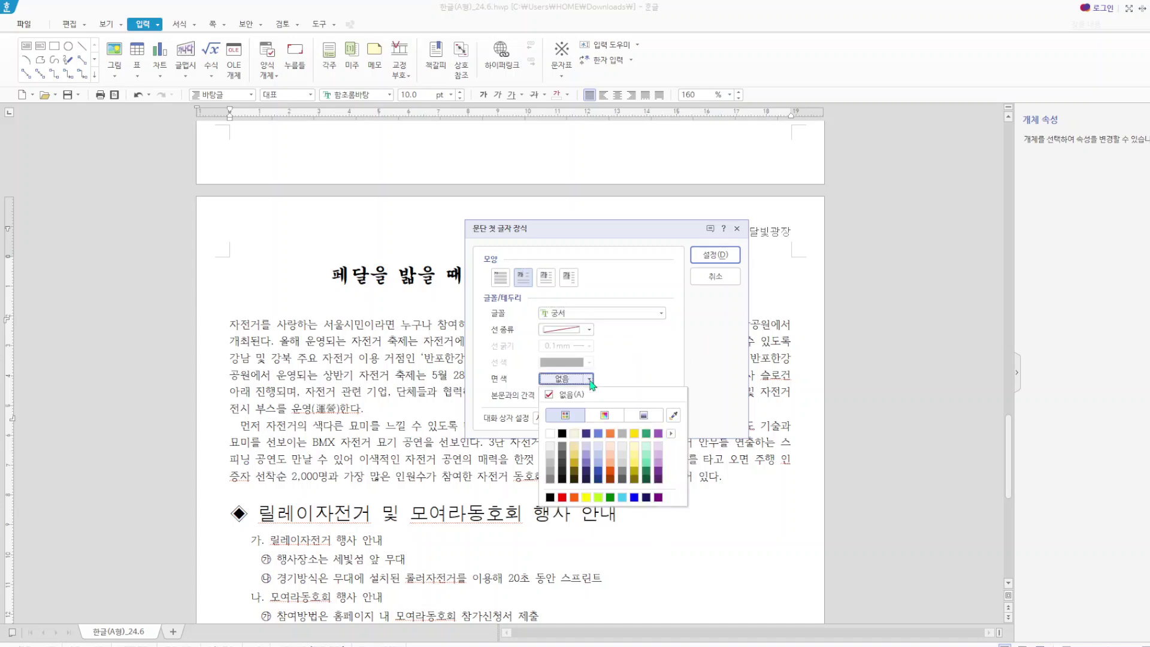
click(586, 497)
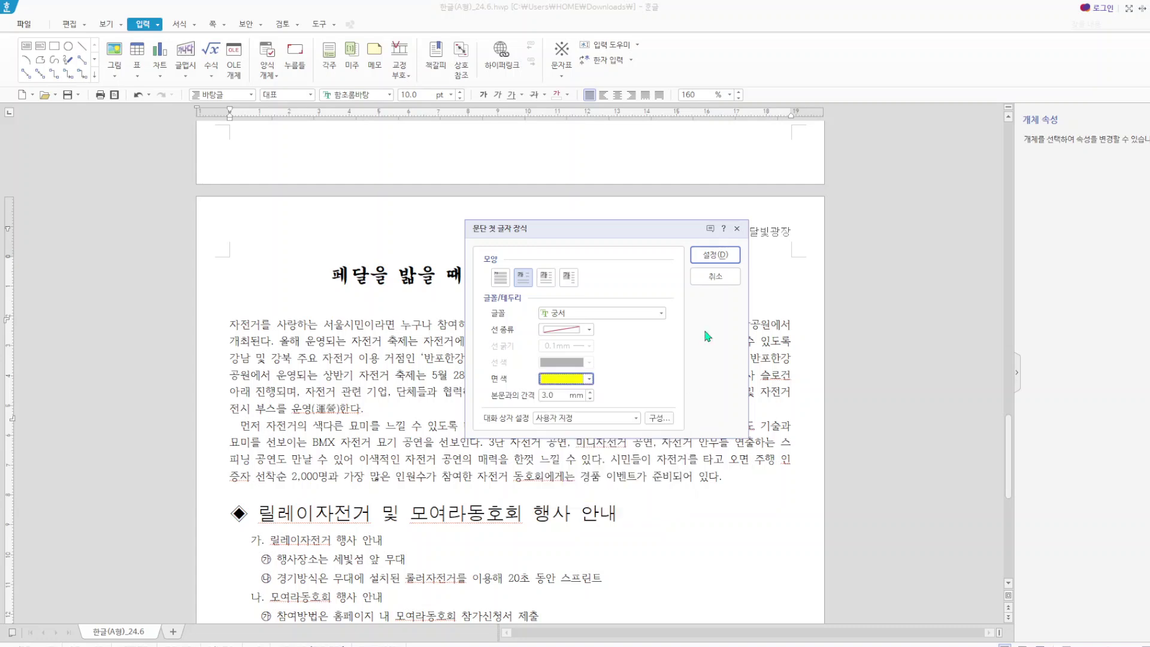
click(714, 255)
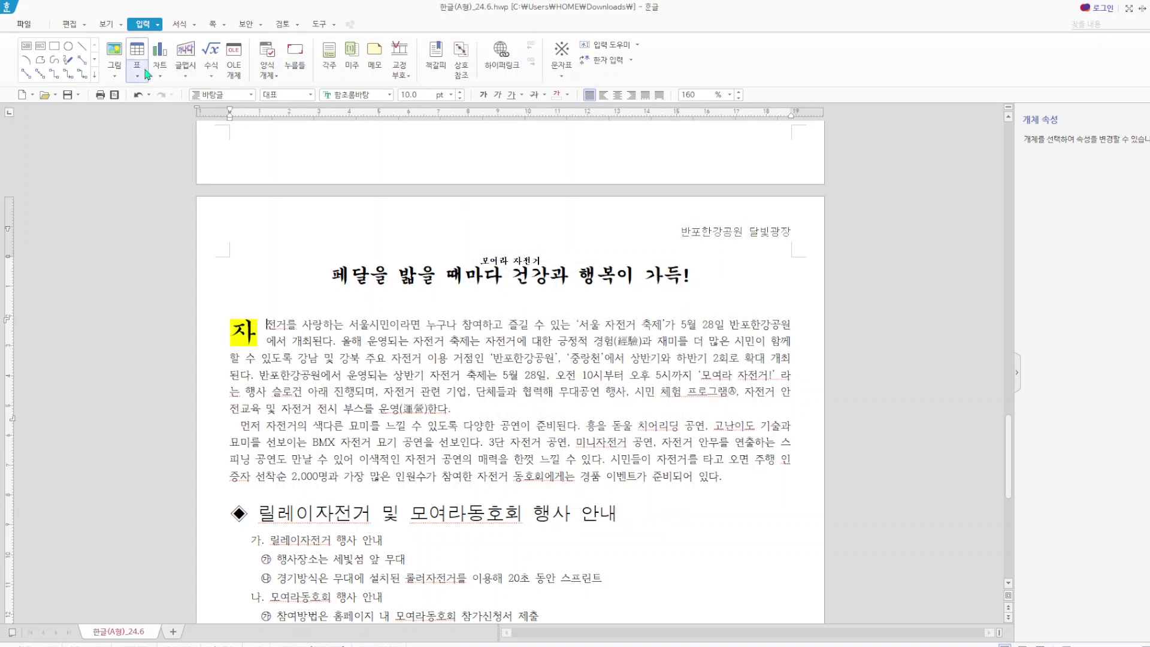
- Insert the picture 그림4.JPG from the Picture folder into the first body paragraphs, about 58 × 75.5 mm
click(115, 76)
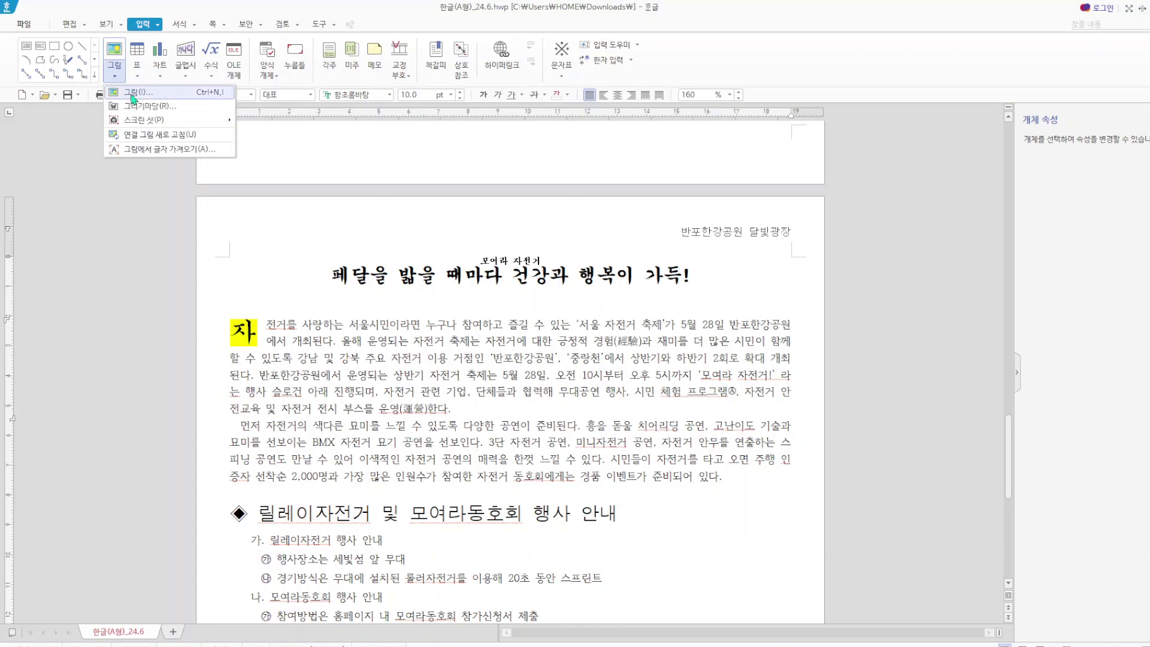
click(132, 93)
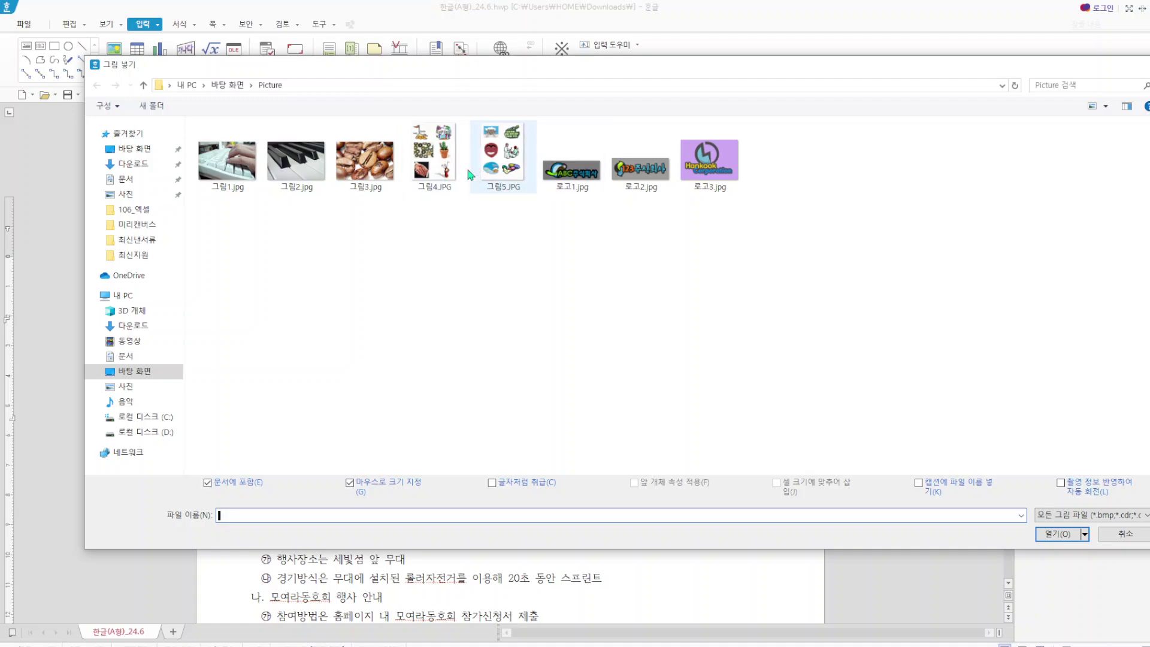
click(448, 172)
click(1065, 539)
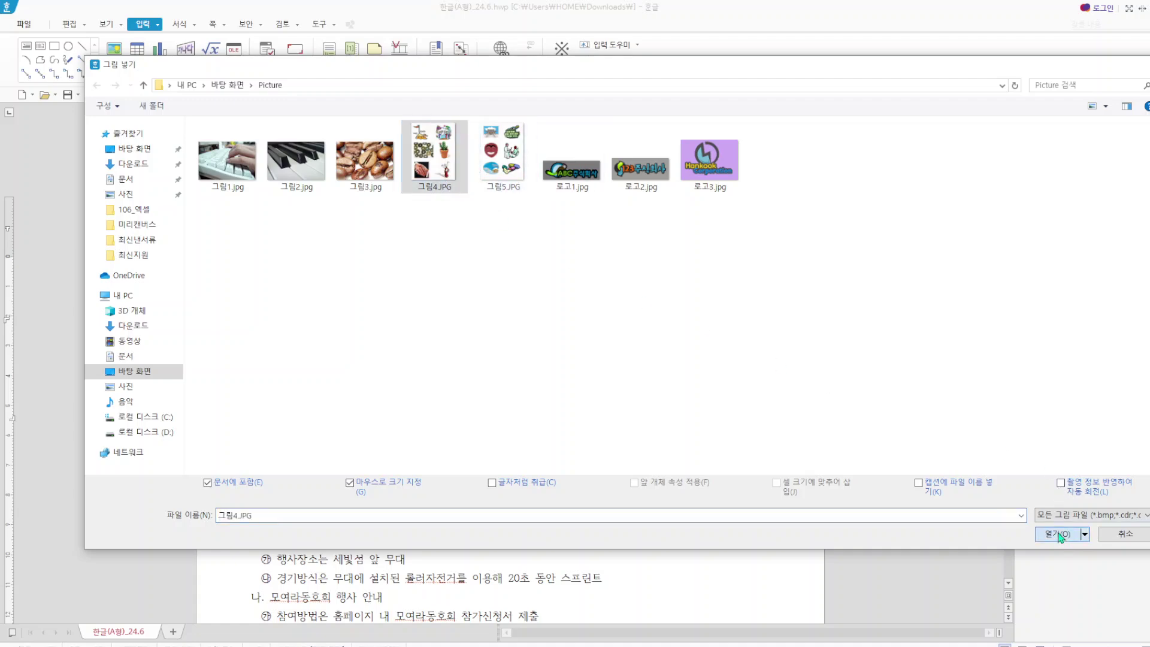
drag(573, 315, 746, 539)
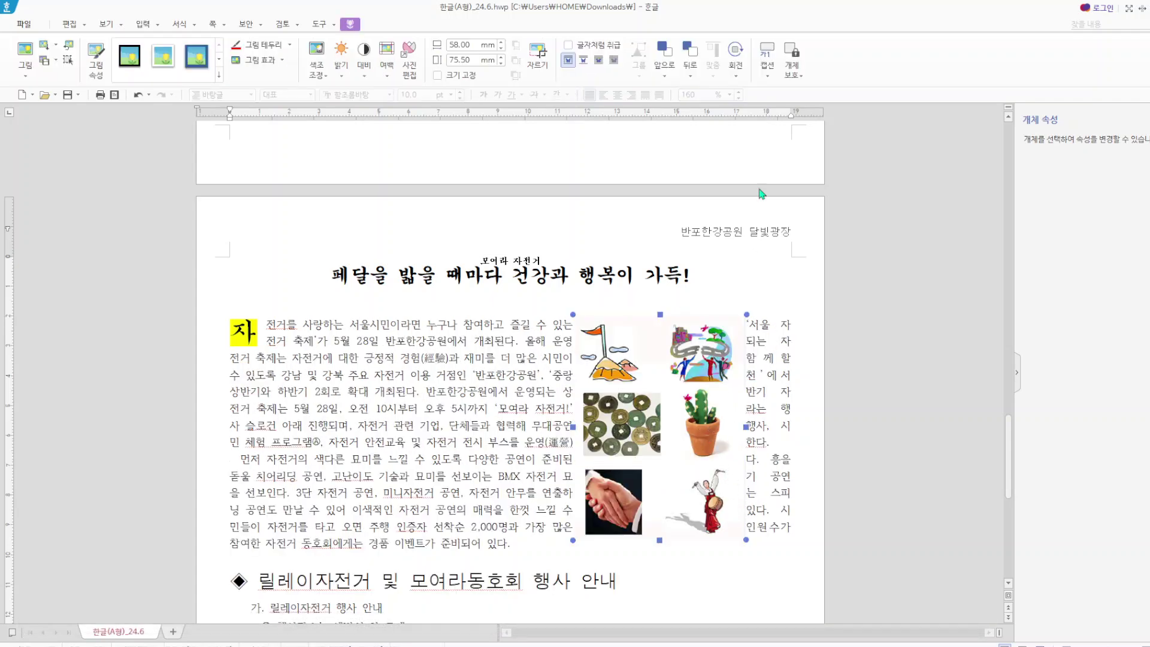
- Crop the picture to its upper-right illustration, about 30 × 24 mm, and move it to the right edge of the text
click(538, 57)
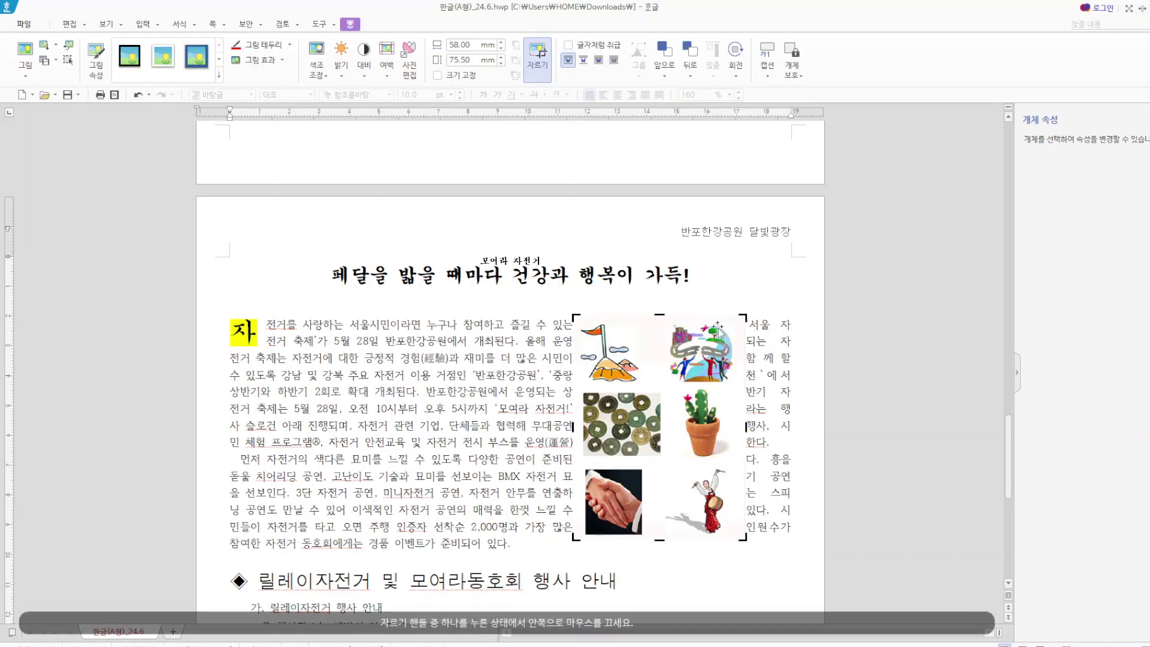
drag(577, 316, 659, 316)
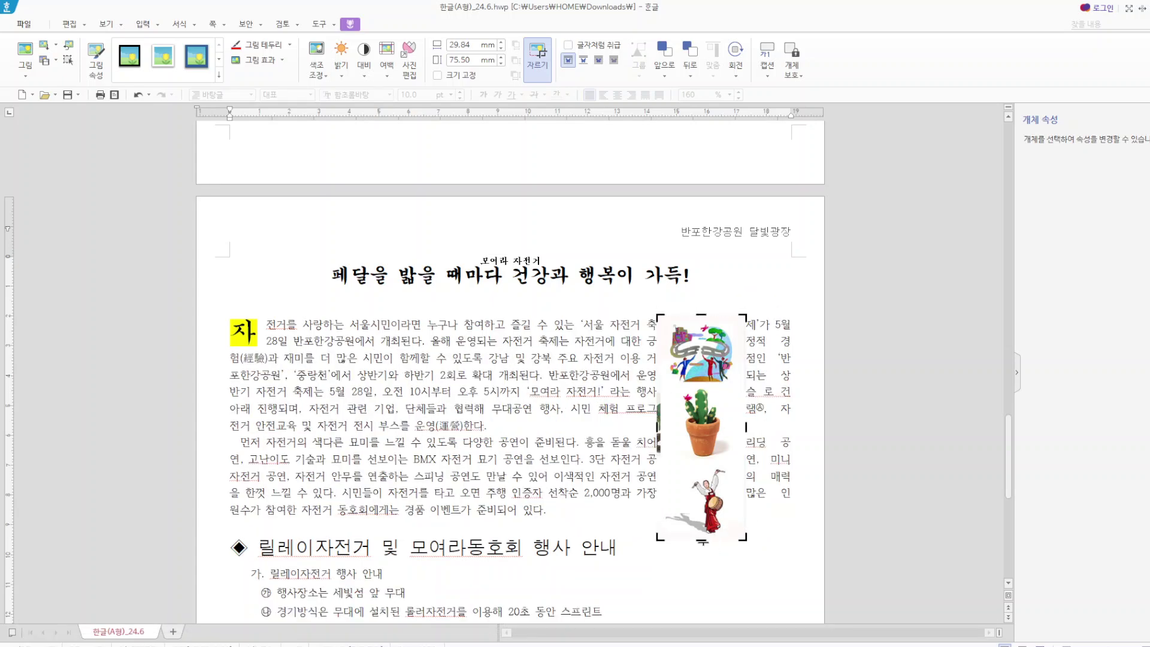
drag(702, 539, 756, 353)
click(711, 353)
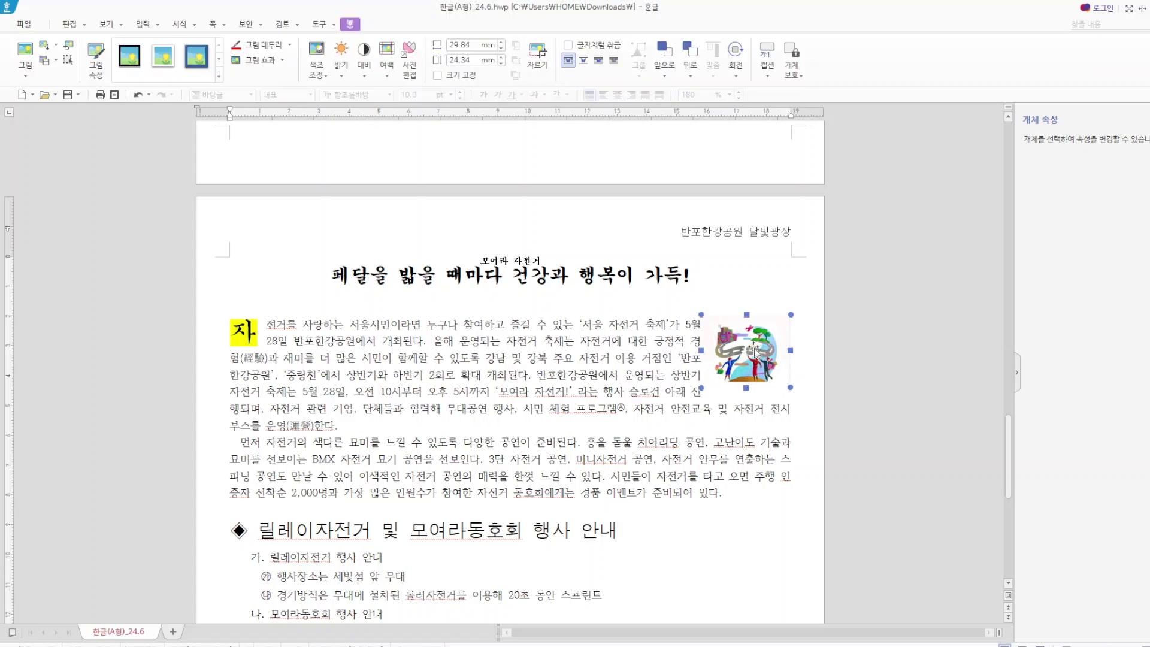
- Set the picture's width and height to 45 mm with 크기 고정 enabled and its left outer margin to 2 mm
double_click(756, 352)
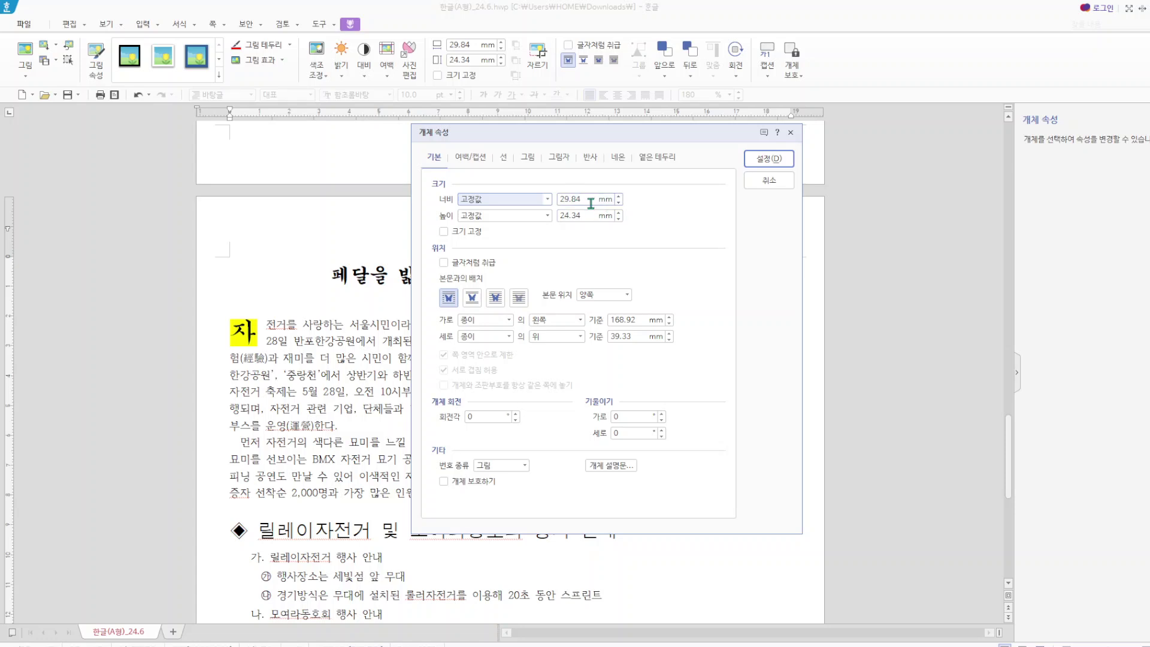
drag(586, 198, 539, 219)
text(45)
text(45)
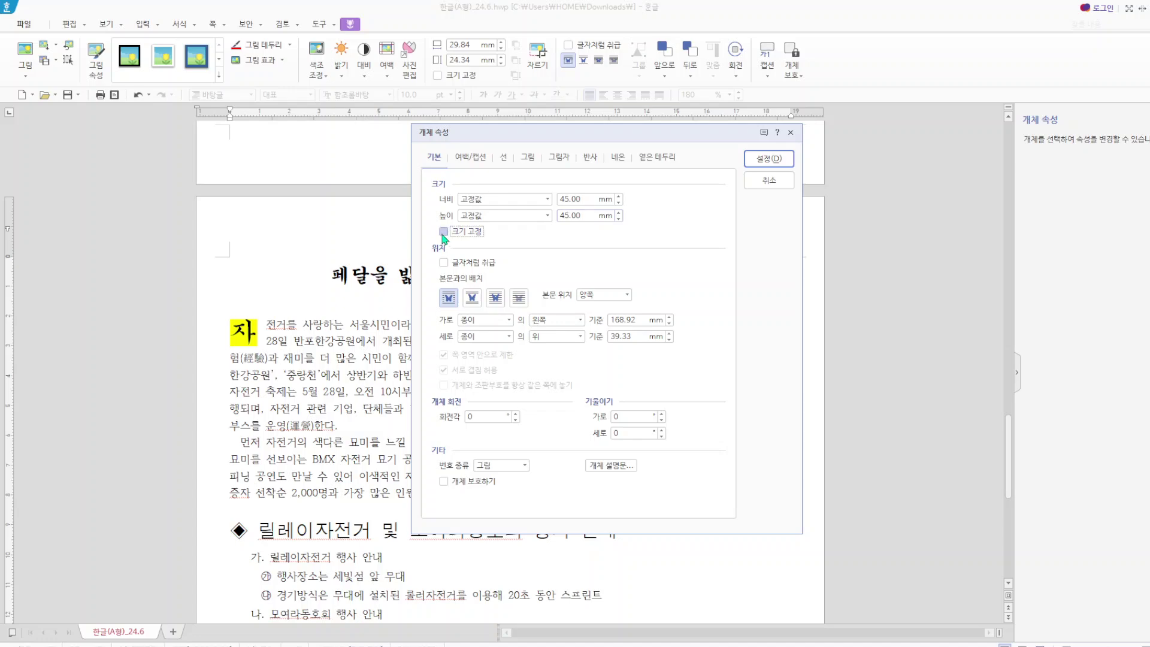
click(476, 157)
click(482, 199)
text(2)
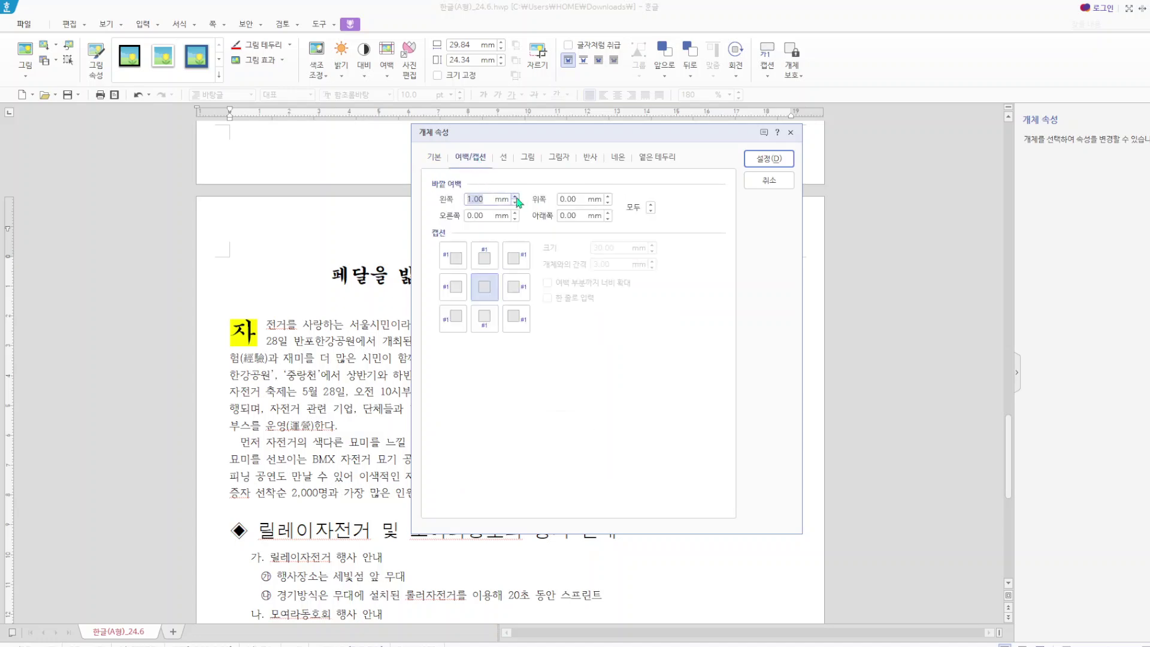
click(762, 160)
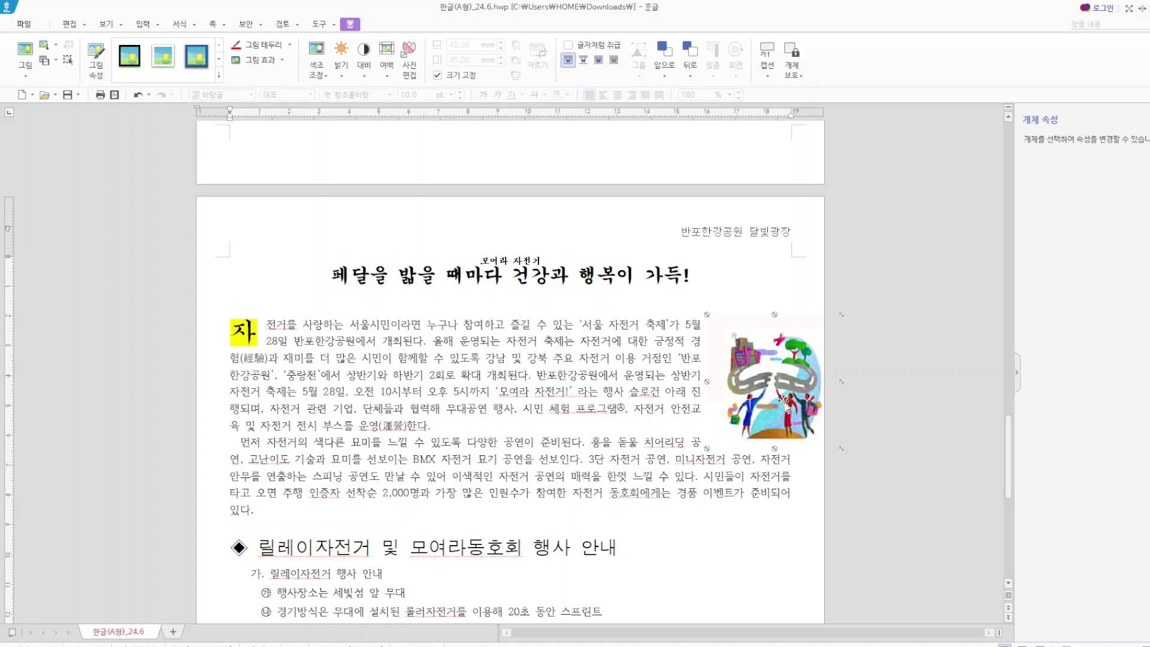
- Move the resized picture inside the right text margin beside the first body paragraph
drag(786, 406, 728, 400)
key(Escape)
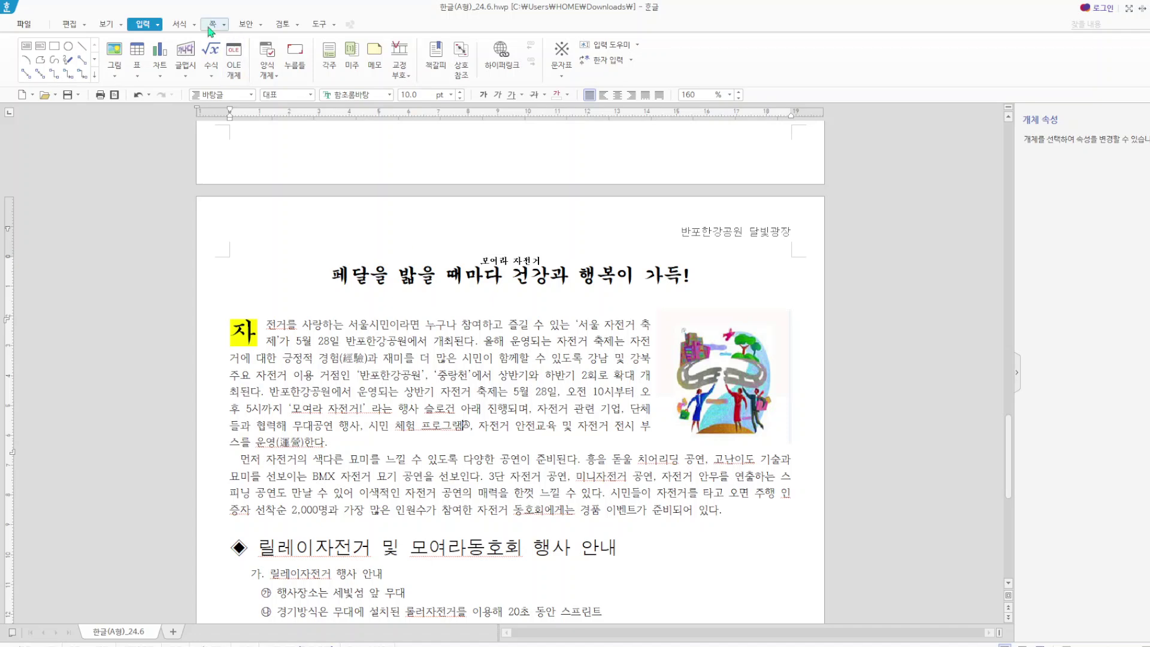
- Look at the 각주 command among the annotation options and at the existing footnote at the end of the page
click(160, 25)
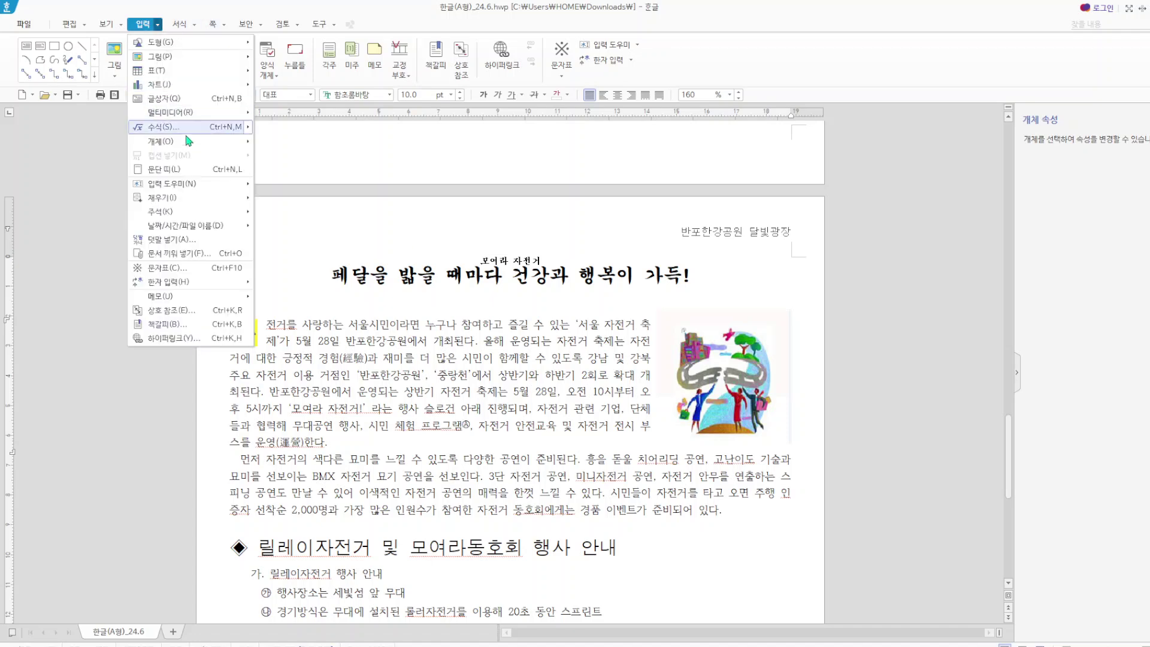
mouse_move(172, 217)
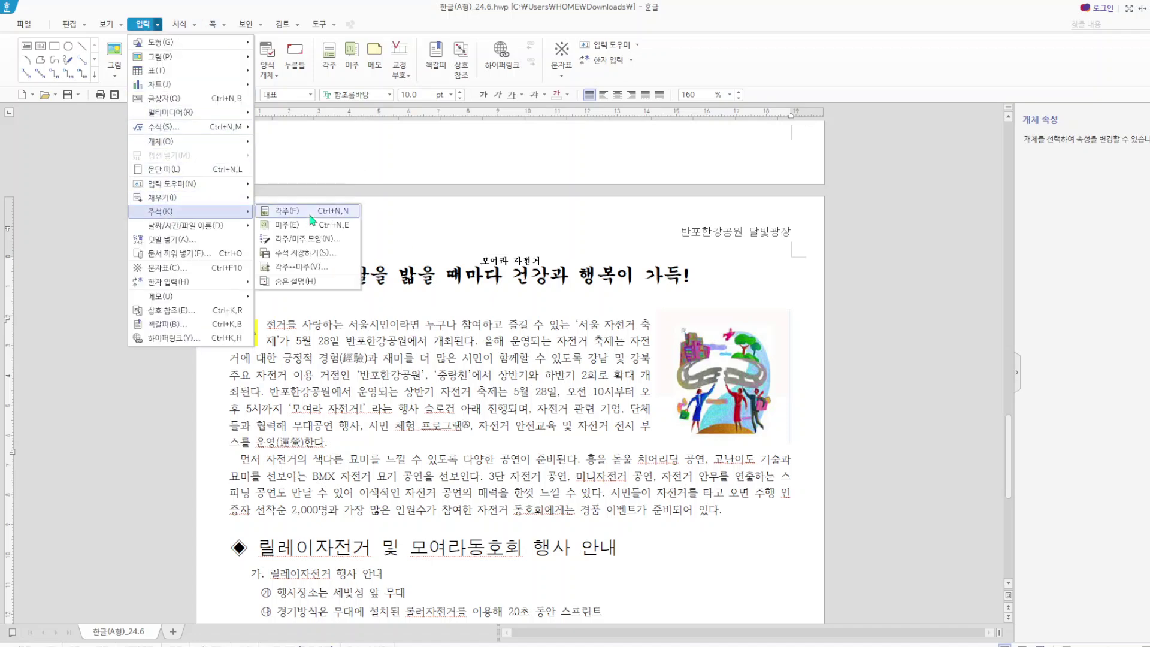
scroll(266, 541, down, 10)
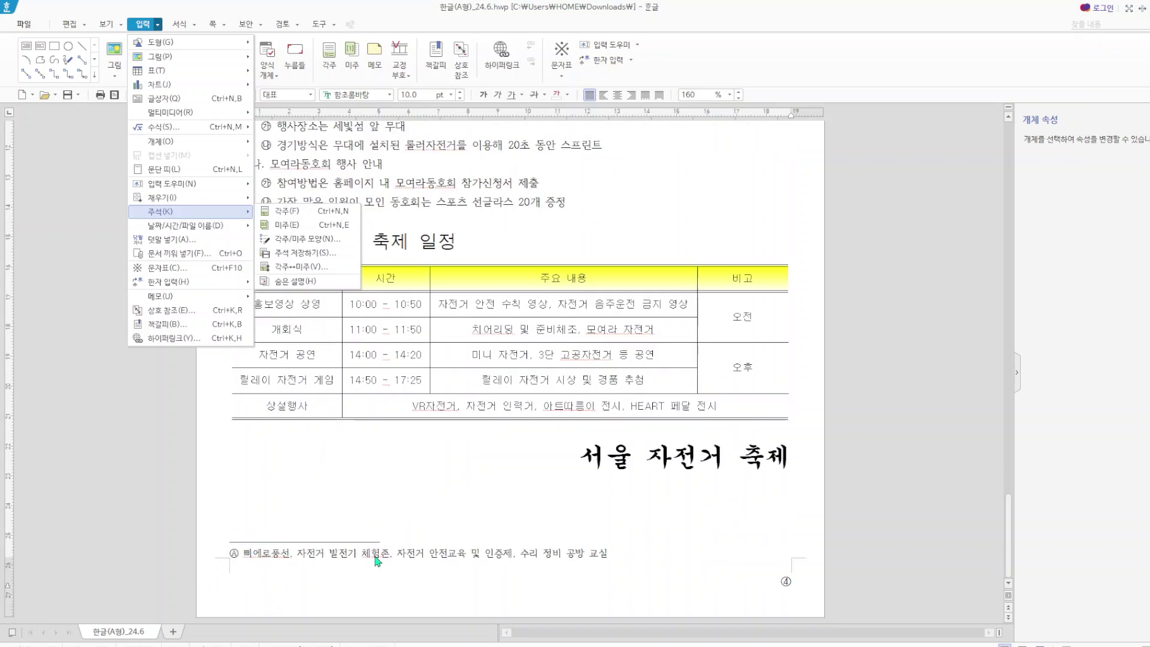
click(565, 514)
- Give the heading "릴레이자전거 및 모여라동호회 행사 안내" white text with blue shading
scroll(562, 354, up, 4)
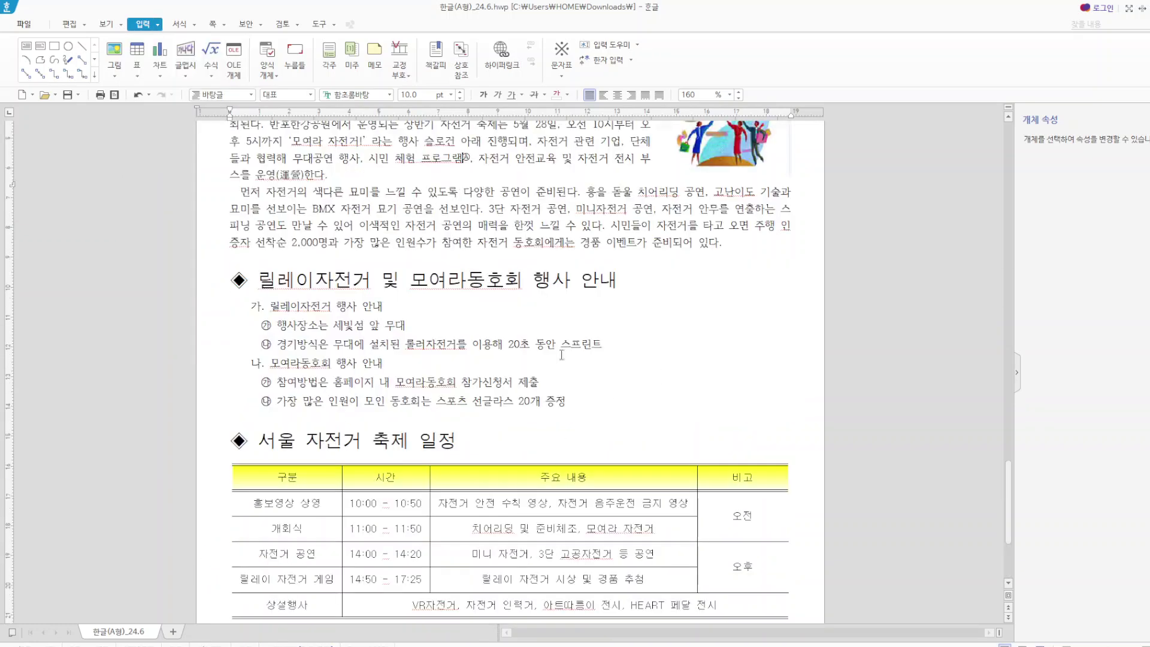
scroll(615, 523, up, 3)
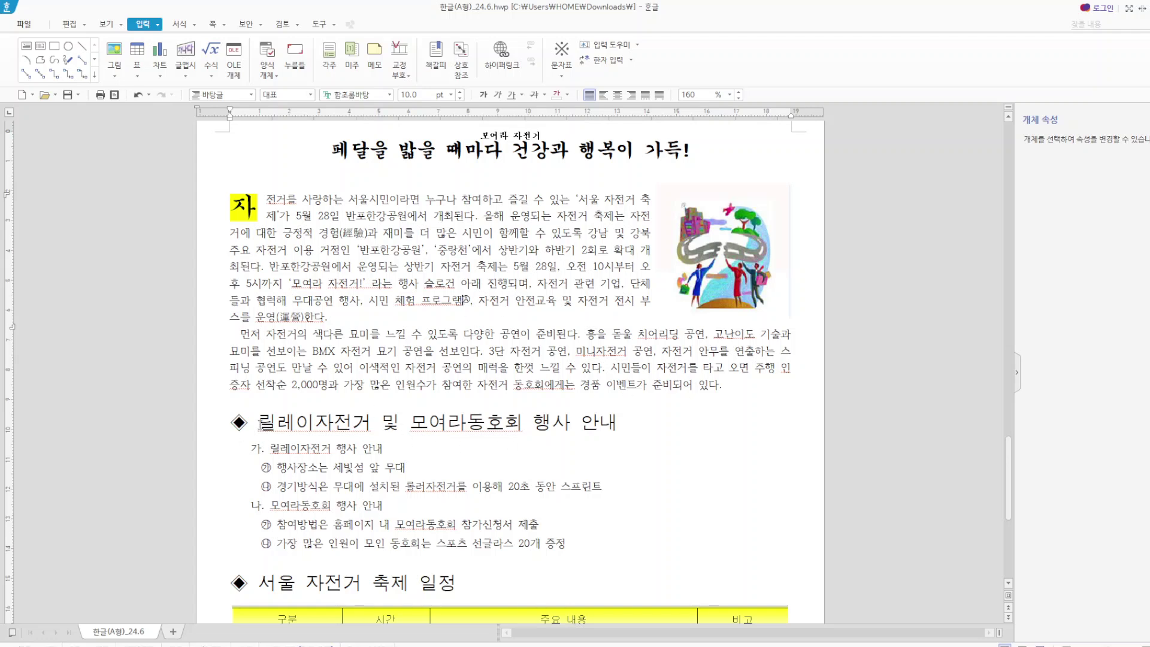
drag(258, 423, 636, 427)
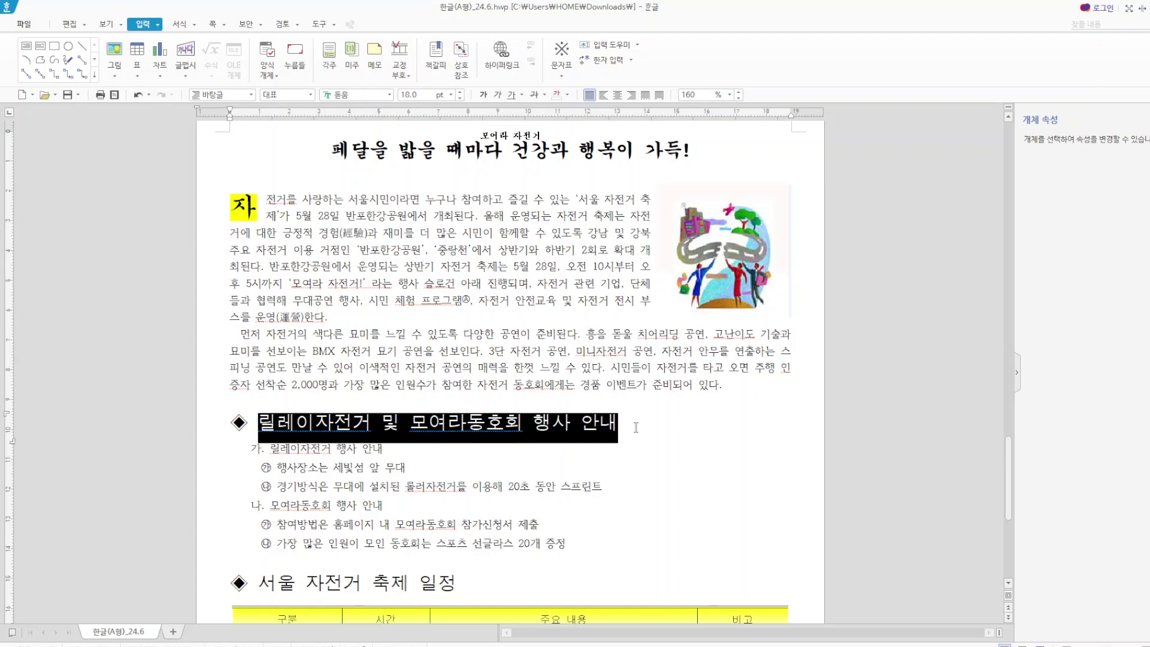
right_click(577, 431)
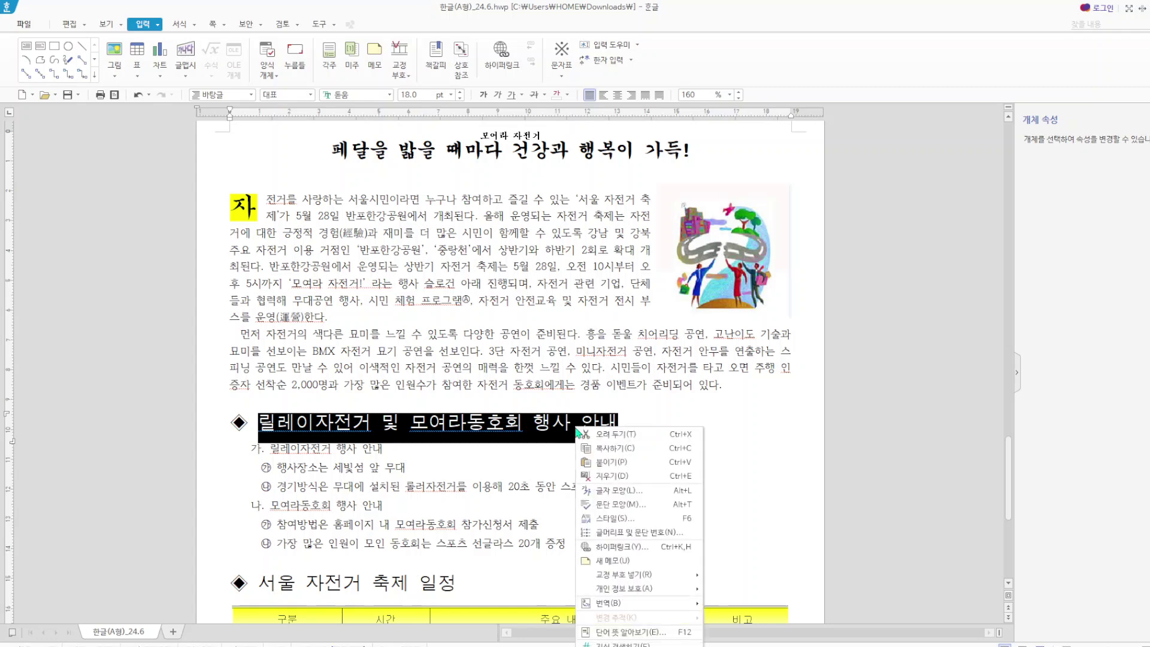
click(630, 491)
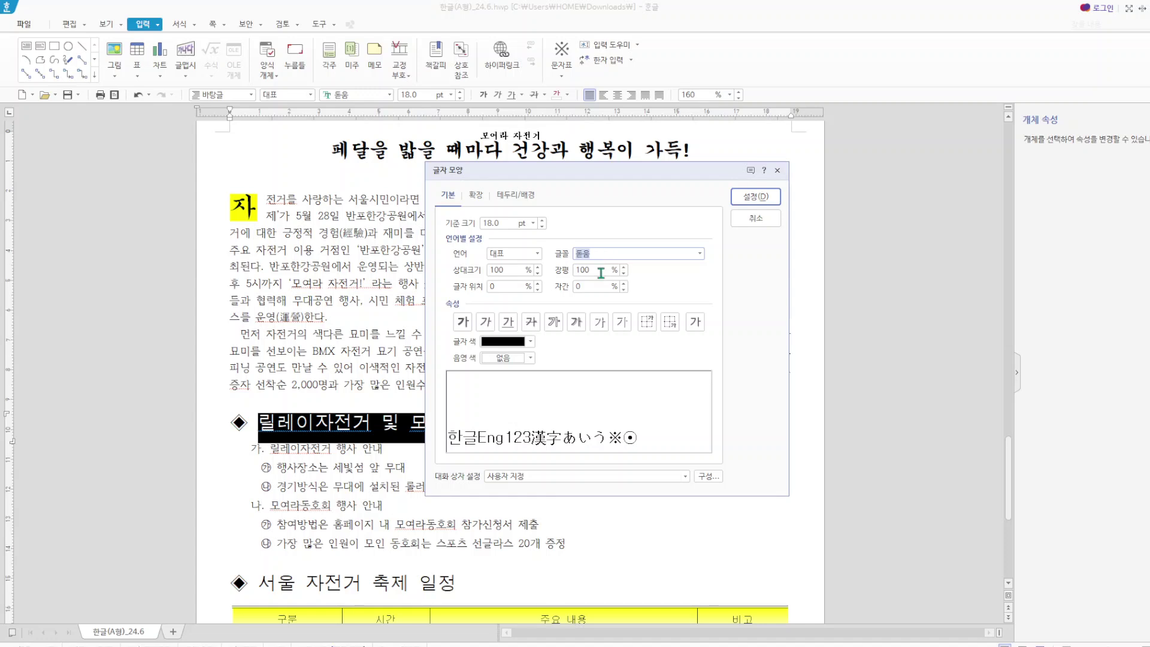
click(530, 342)
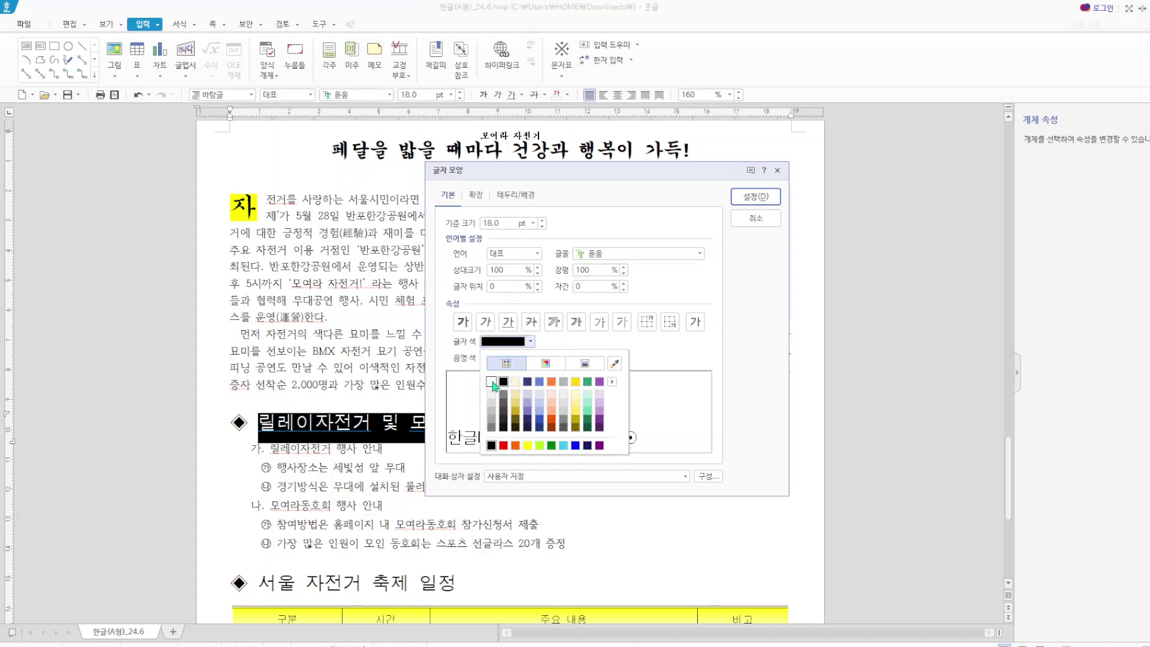
click(492, 382)
click(531, 358)
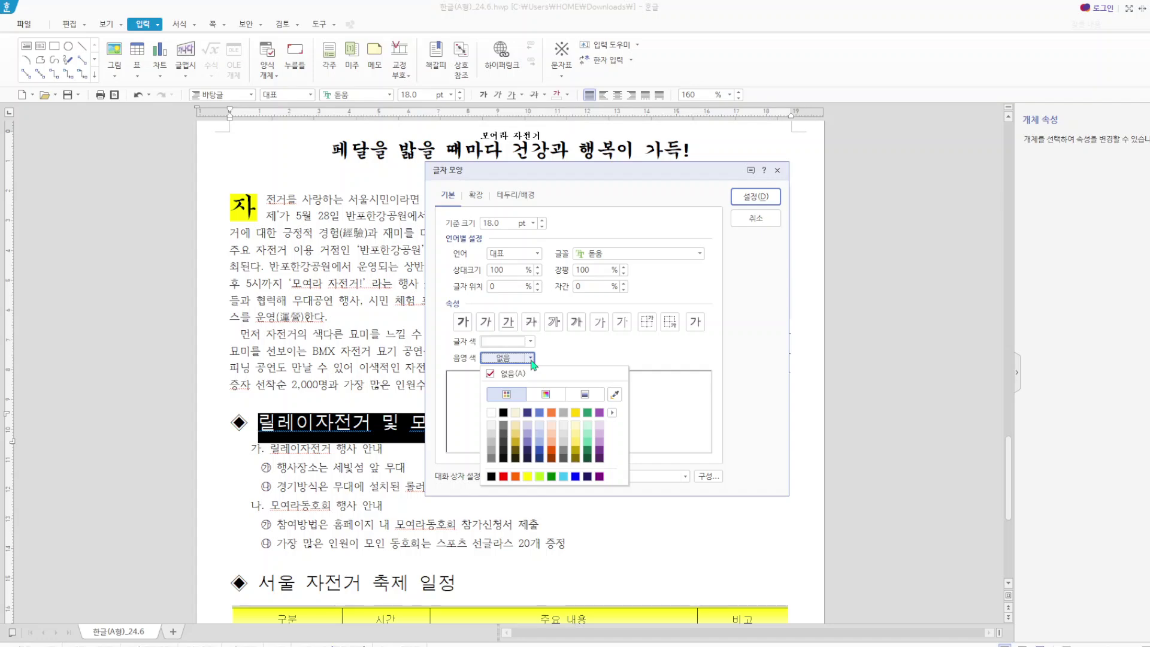
click(575, 477)
click(758, 198)
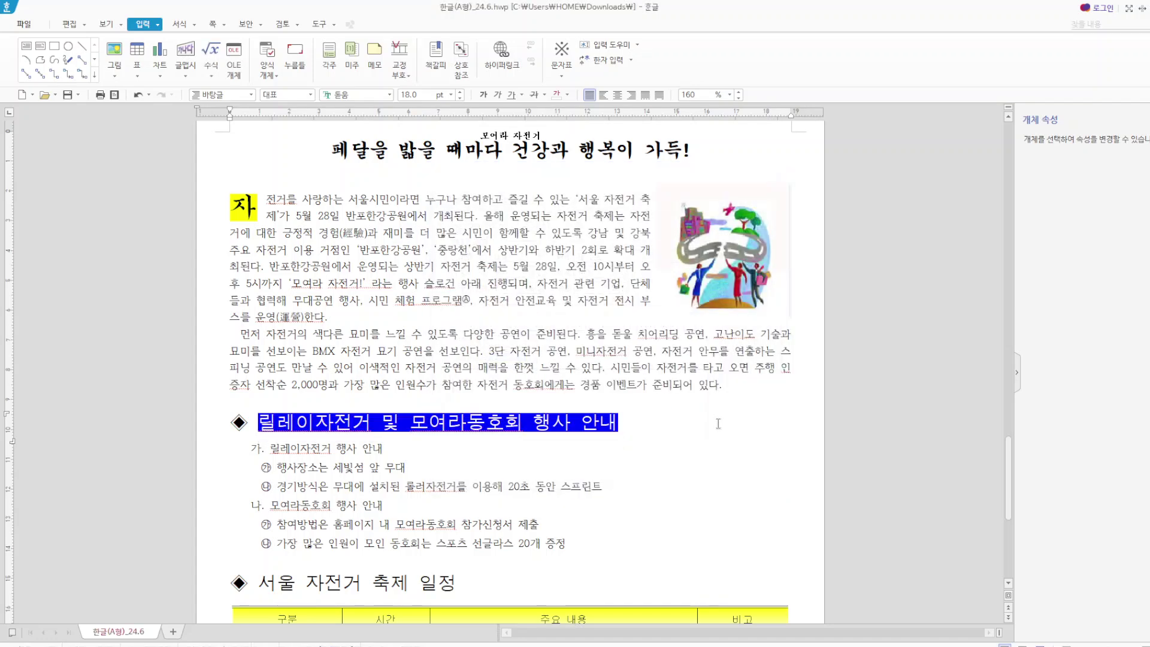
- Add the ˇ-shaped 강조점 emphasis mark above the heading text "서울 자전거 축제 일정"
scroll(253, 411, down, 3)
drag(263, 393, 501, 403)
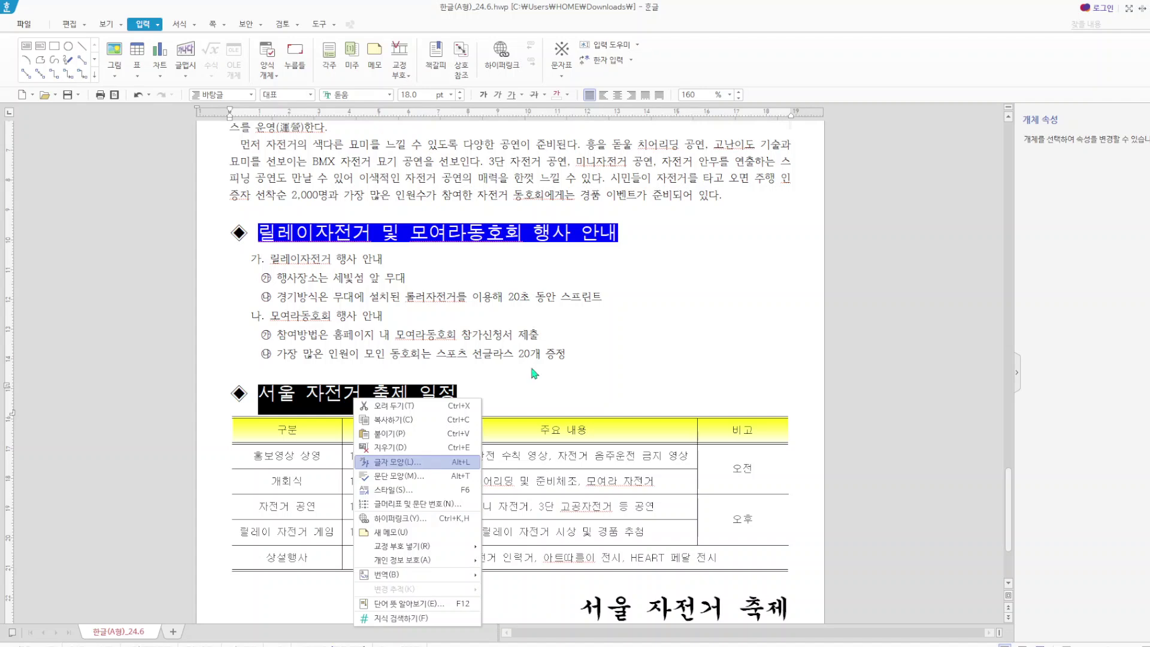
click(420, 462)
click(476, 195)
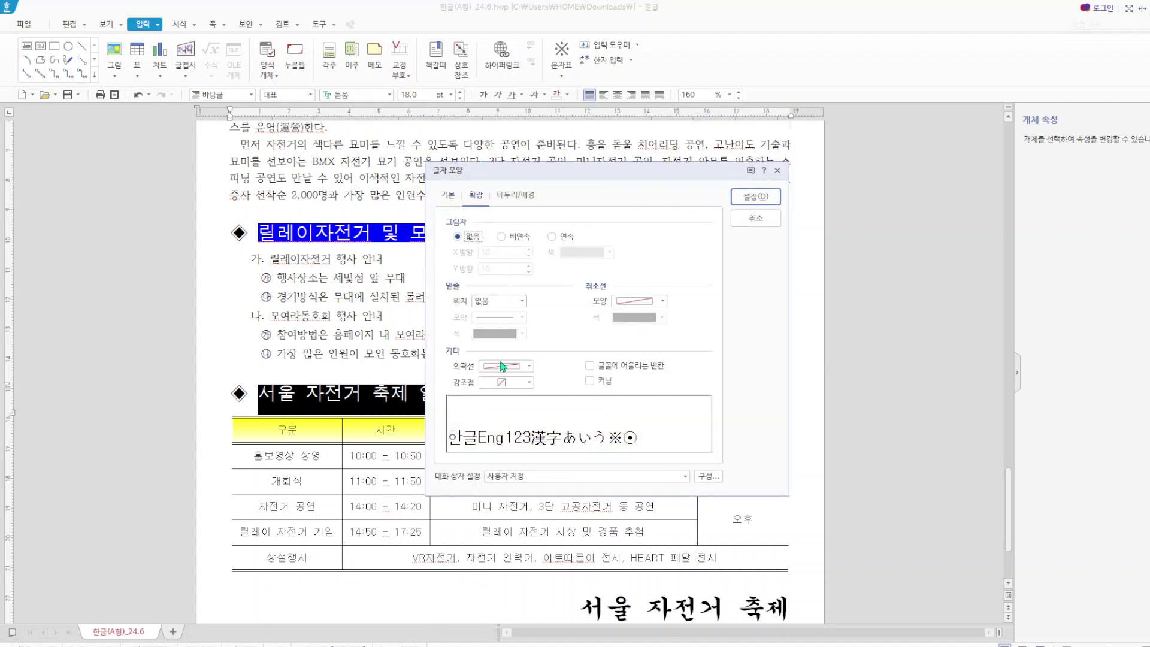
click(529, 382)
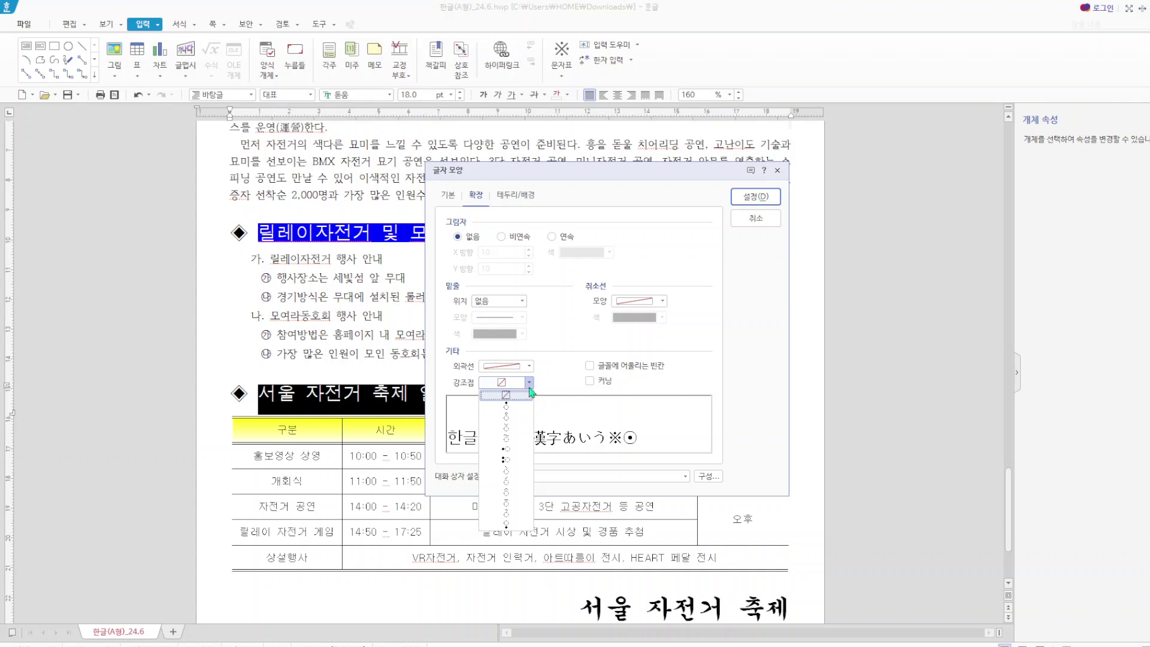
click(517, 421)
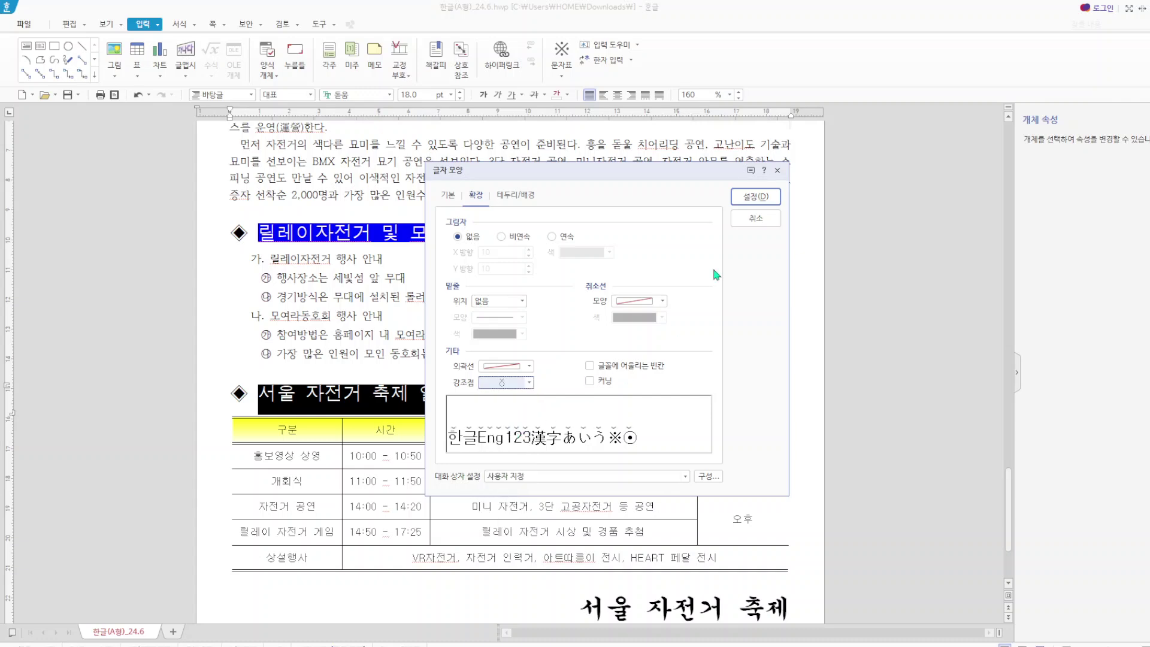
click(757, 197)
click(632, 410)
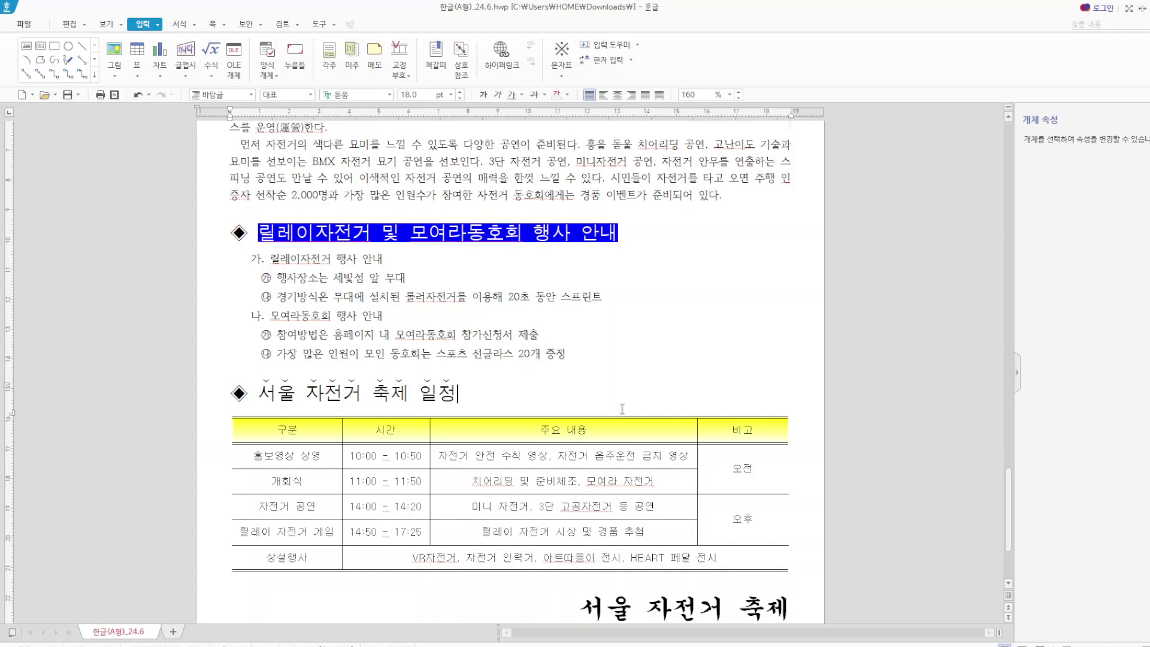
- Remove the 강조점 emphasis marks from the word "자전거" in the schedule heading
double_click(345, 395)
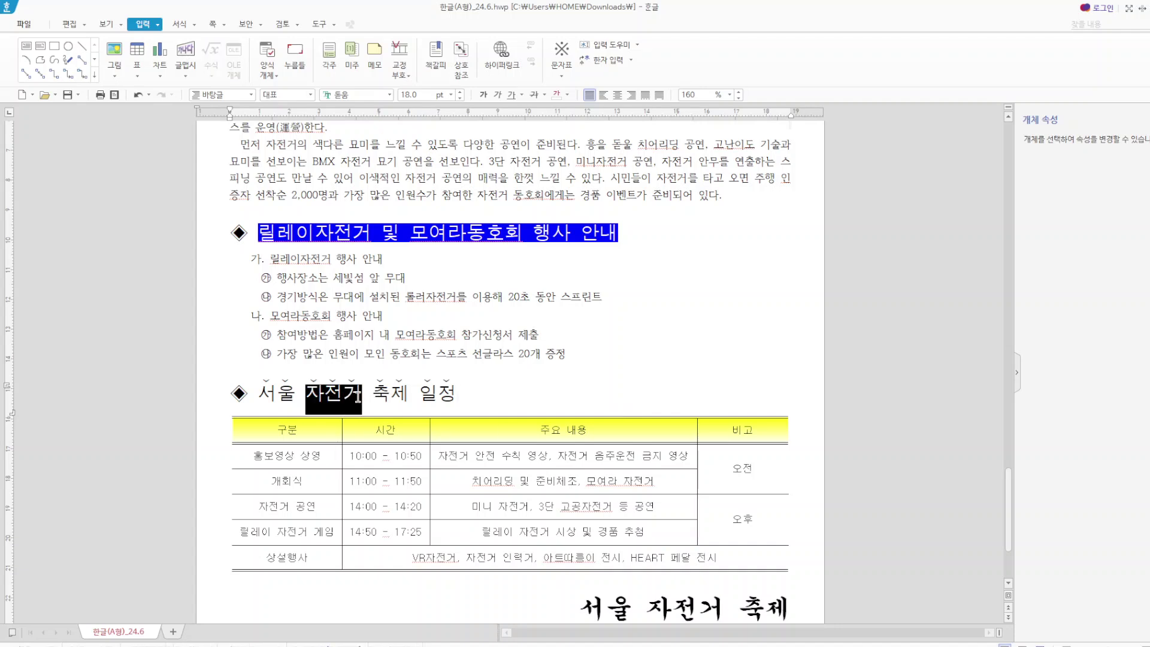
right_click(357, 400)
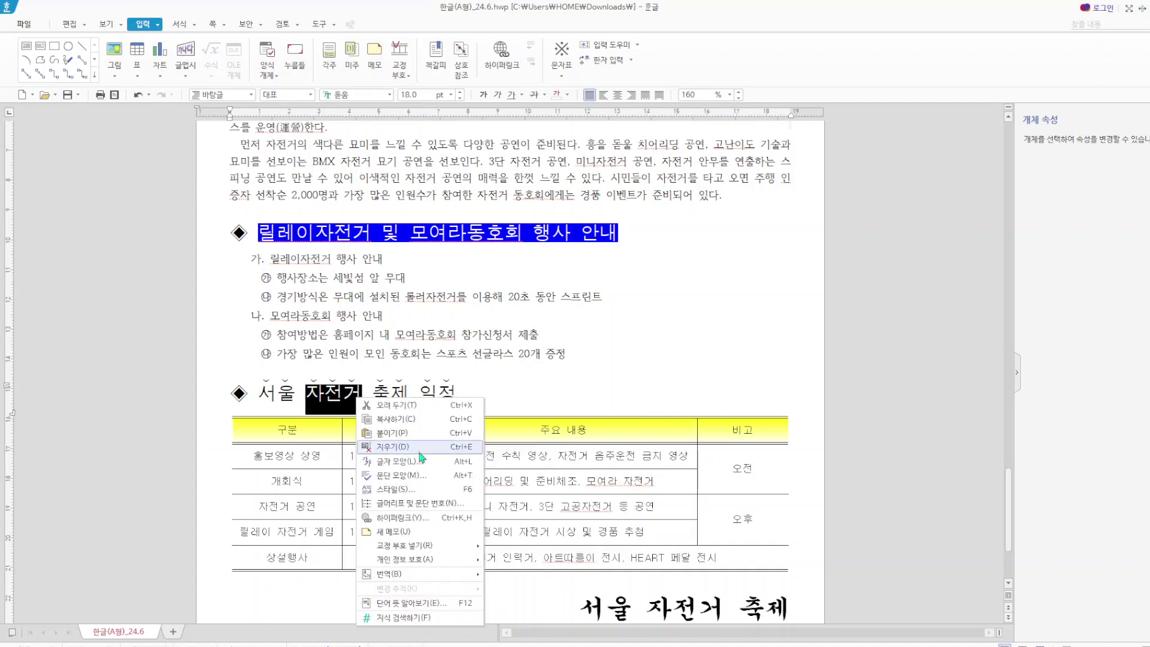
click(400, 462)
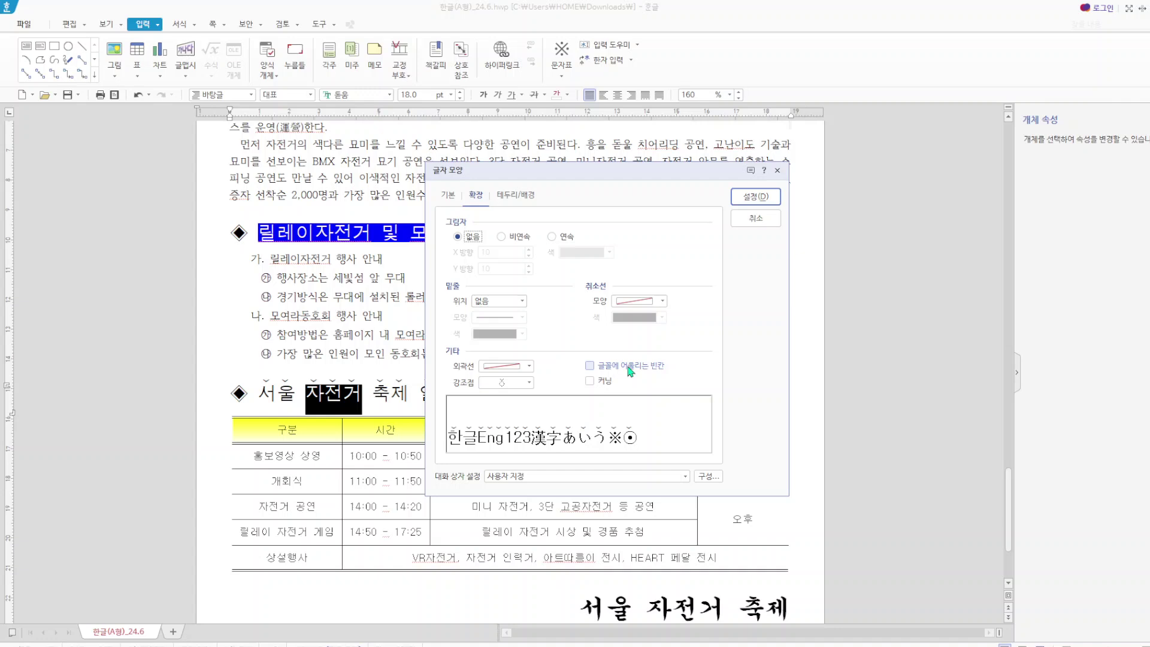
click(530, 383)
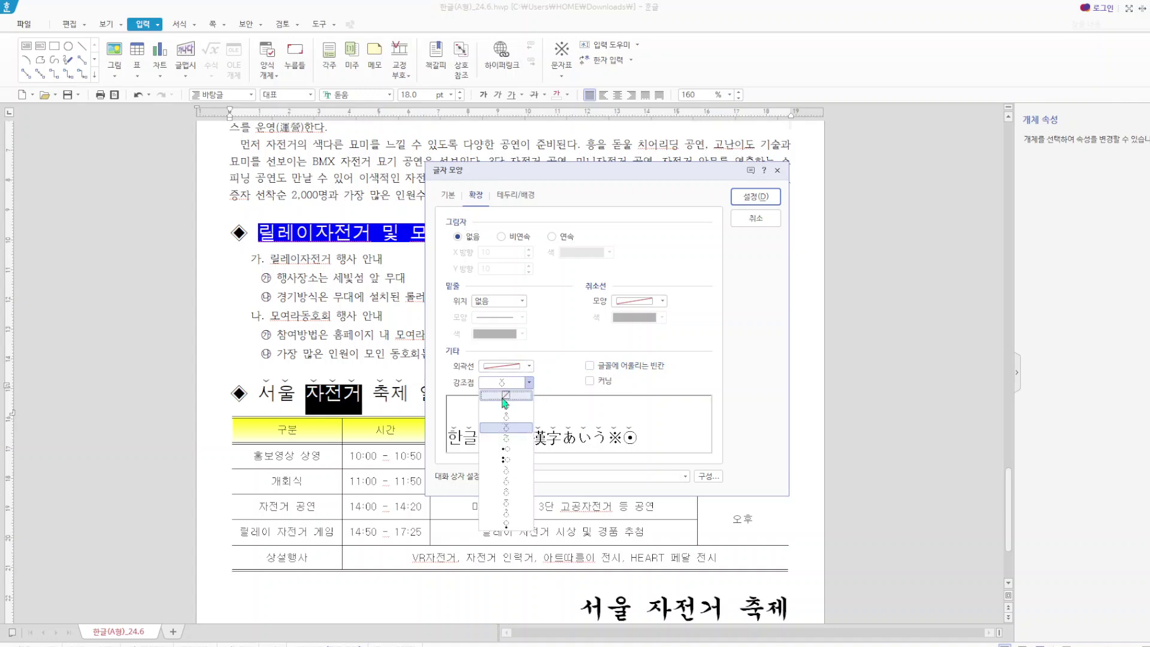
click(509, 395)
click(776, 197)
click(756, 347)
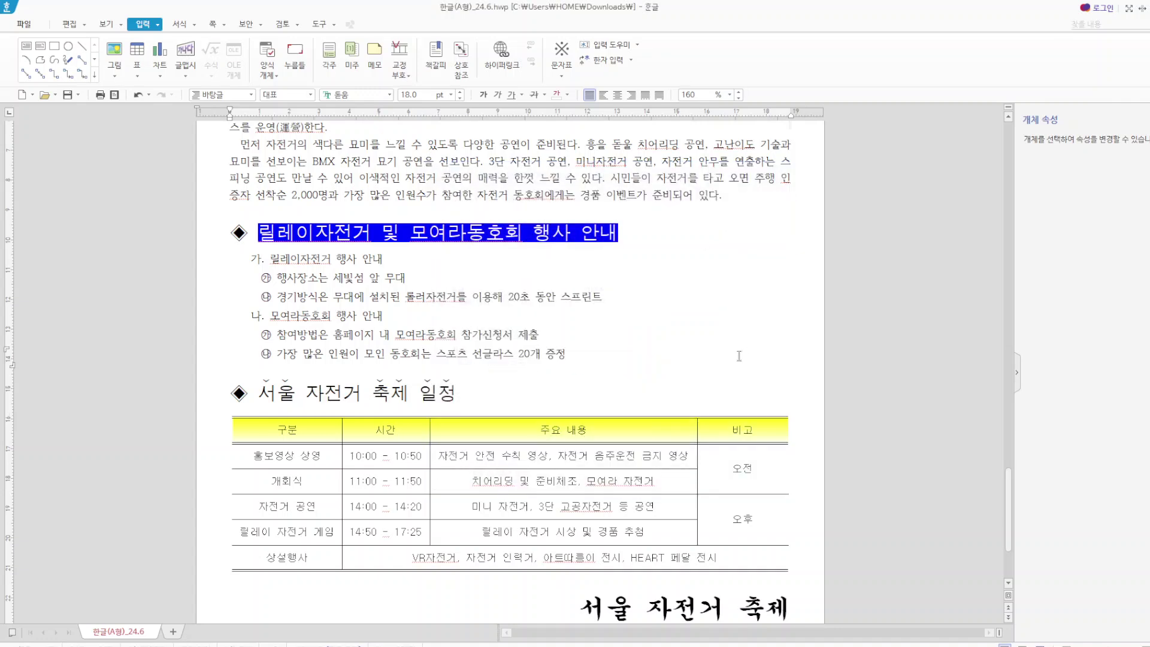
- Inspect the gradient fill settings of the schedule table's header row in the 셀 테두리/배경 dialog
drag(274, 432, 700, 558)
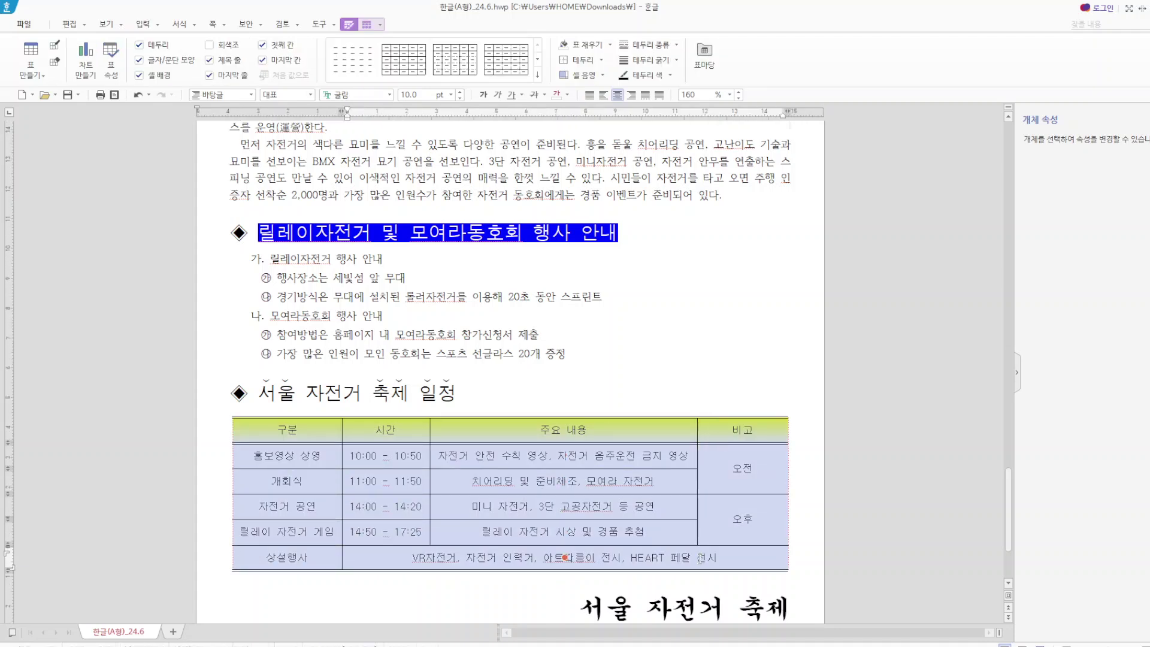
click(646, 401)
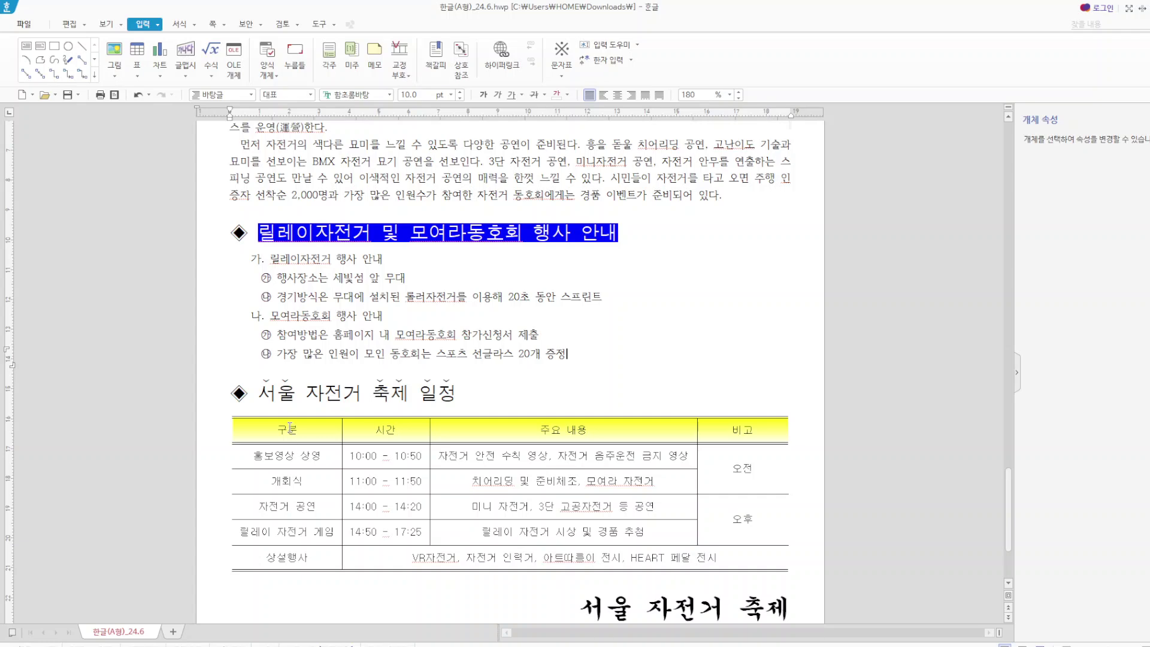
click(742, 430)
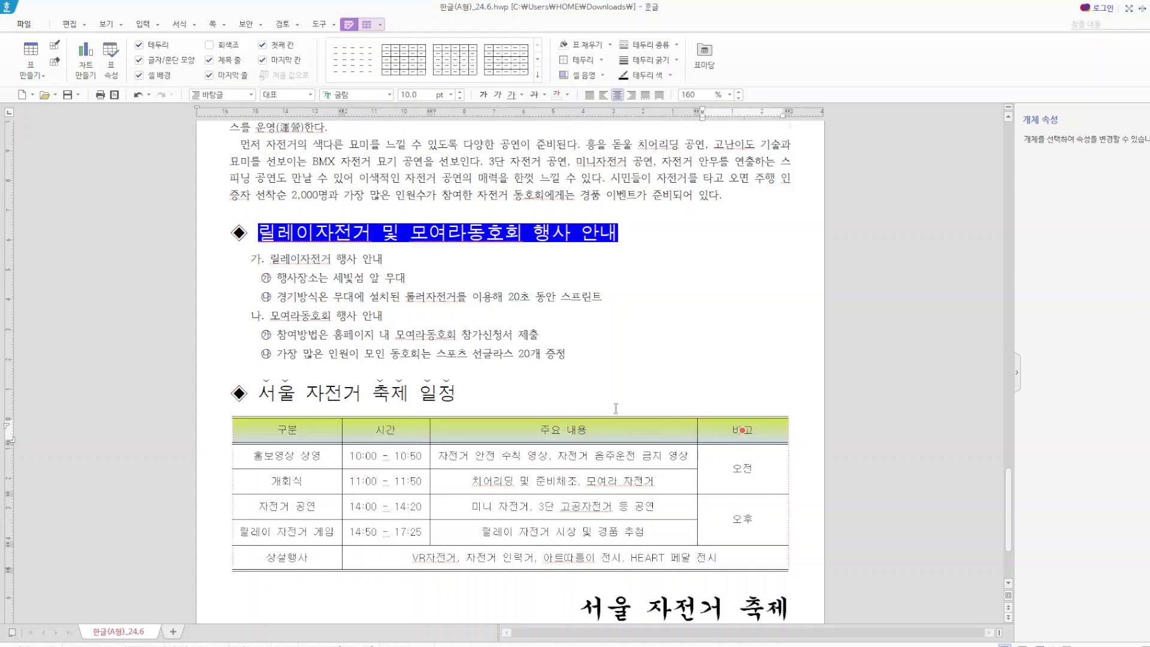
key(l)
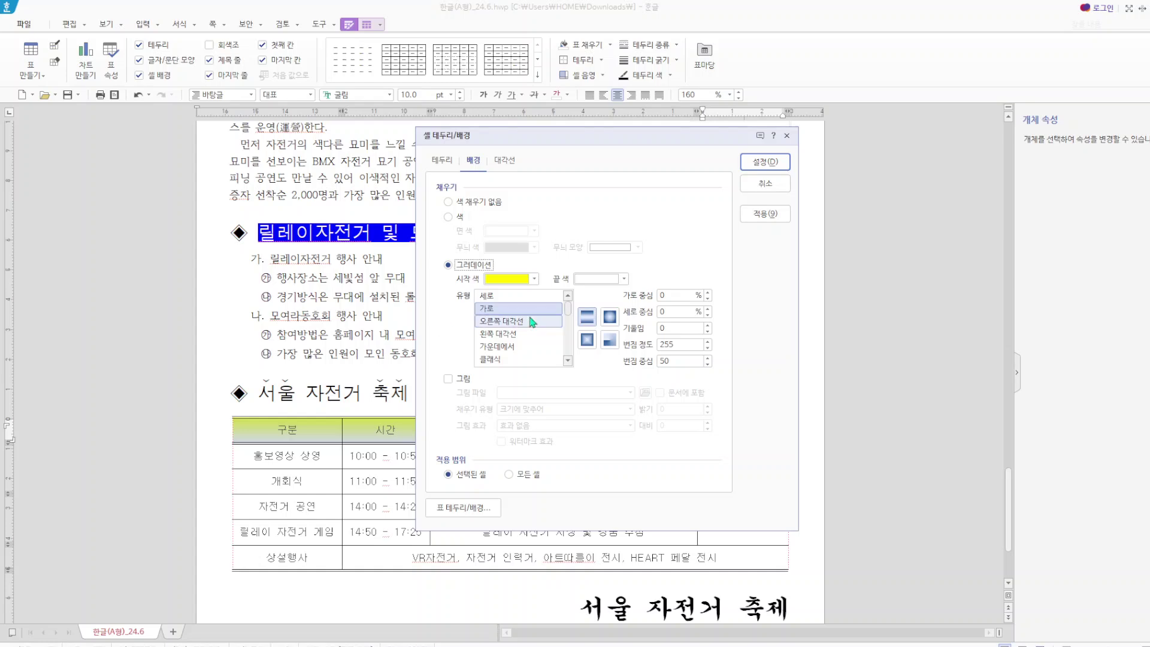
click(786, 136)
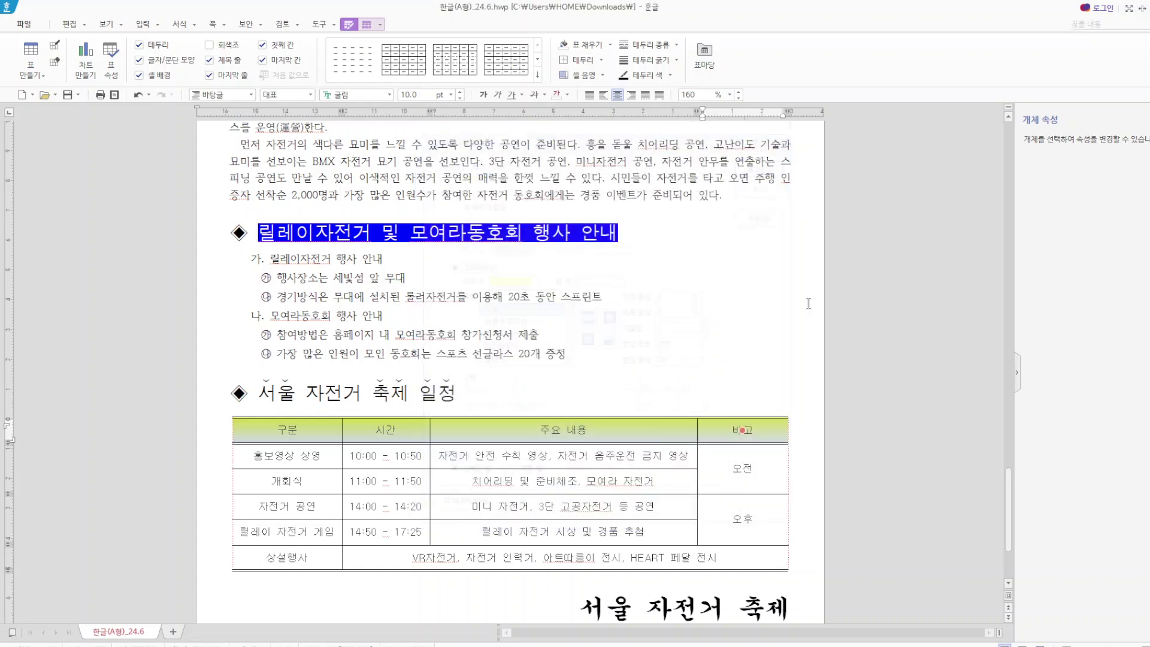
click(783, 407)
- Check the basic character settings (font, size, width ratio, bold) of the closing line "서울 자전거 축제" below the table
scroll(681, 495, down, 3)
triple_click(792, 497)
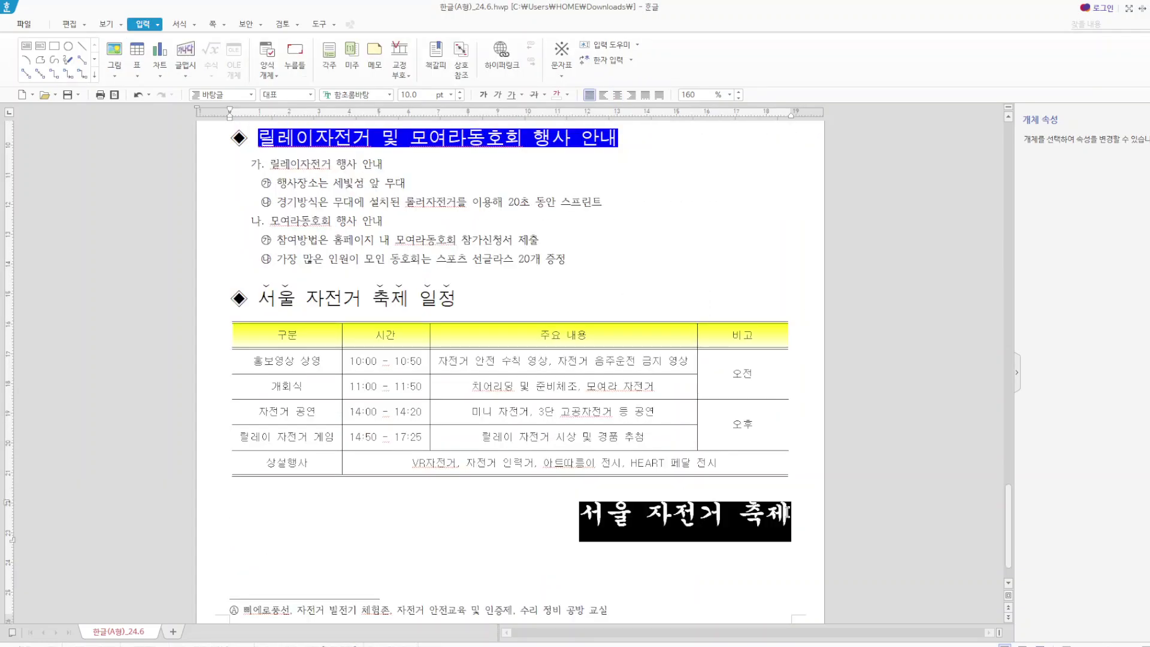
right_click(738, 516)
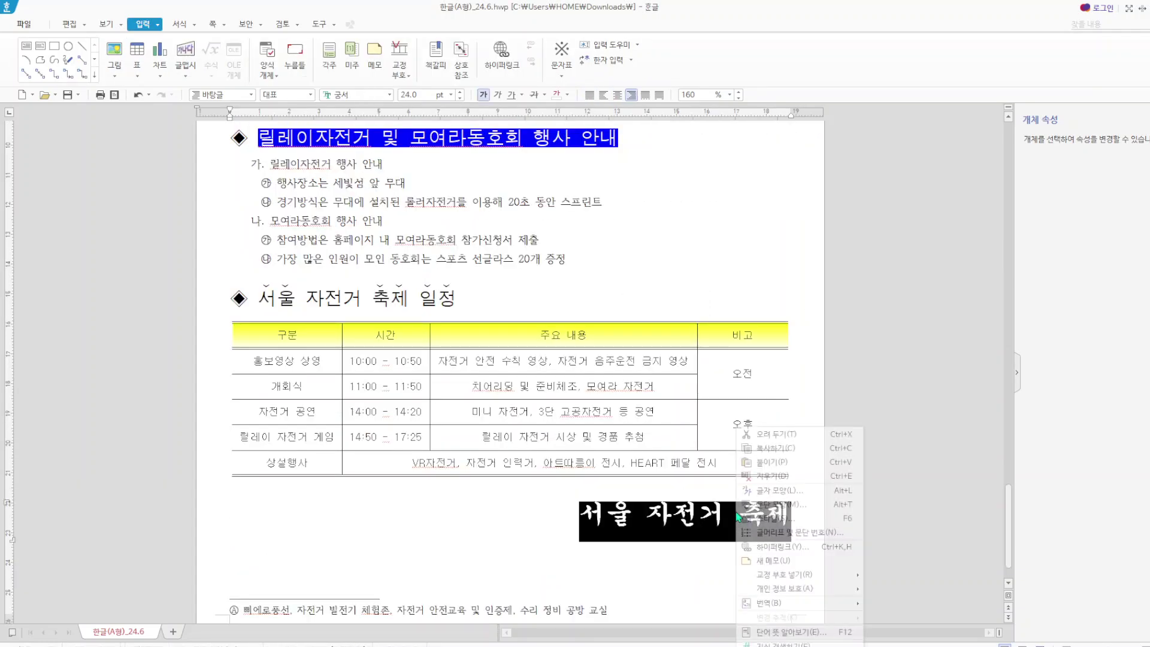
click(779, 491)
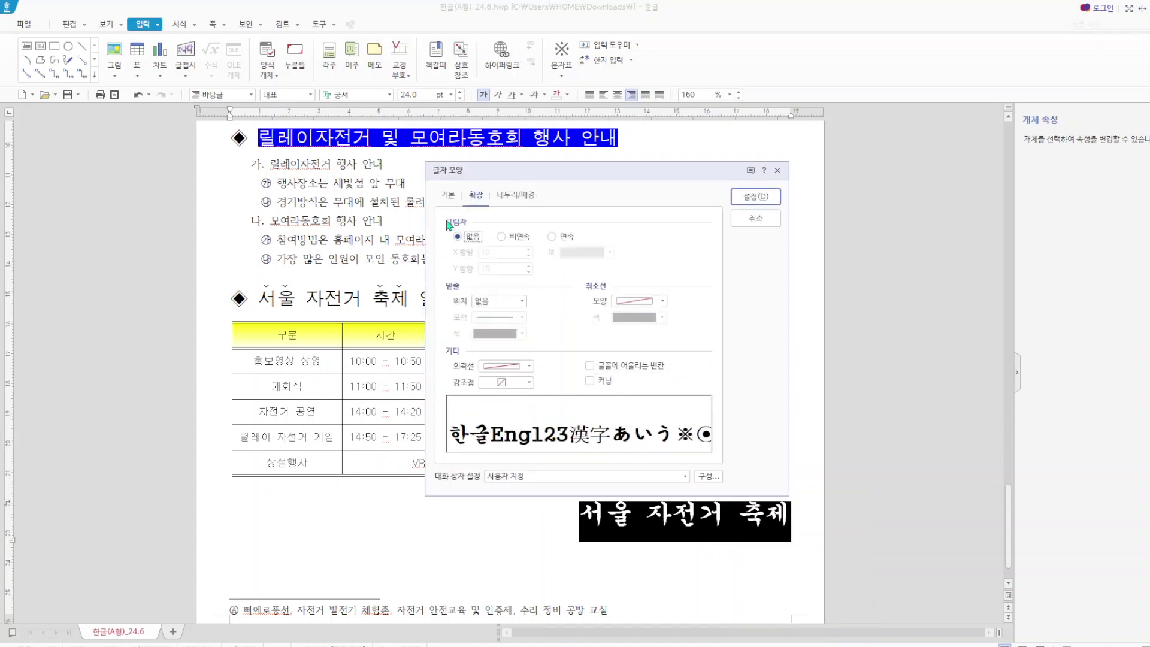
click(450, 196)
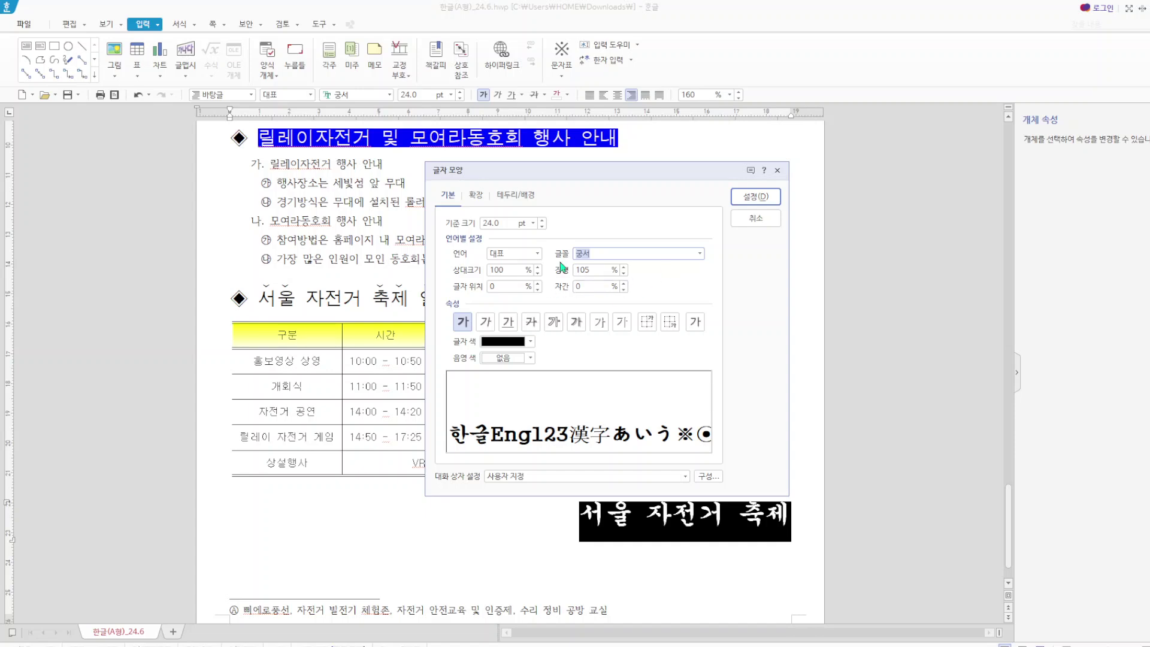
click(747, 200)
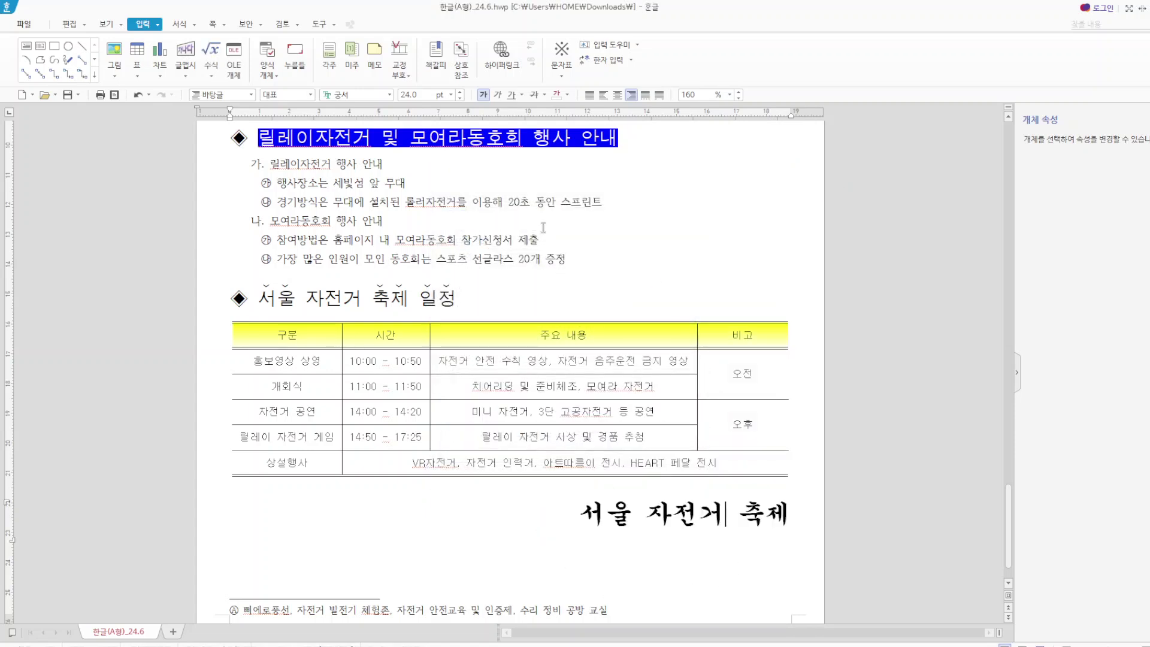
- Review the 쪽 번호 매기기 and 새 번호로 시작 settings and the page number at the page's end
click(226, 25)
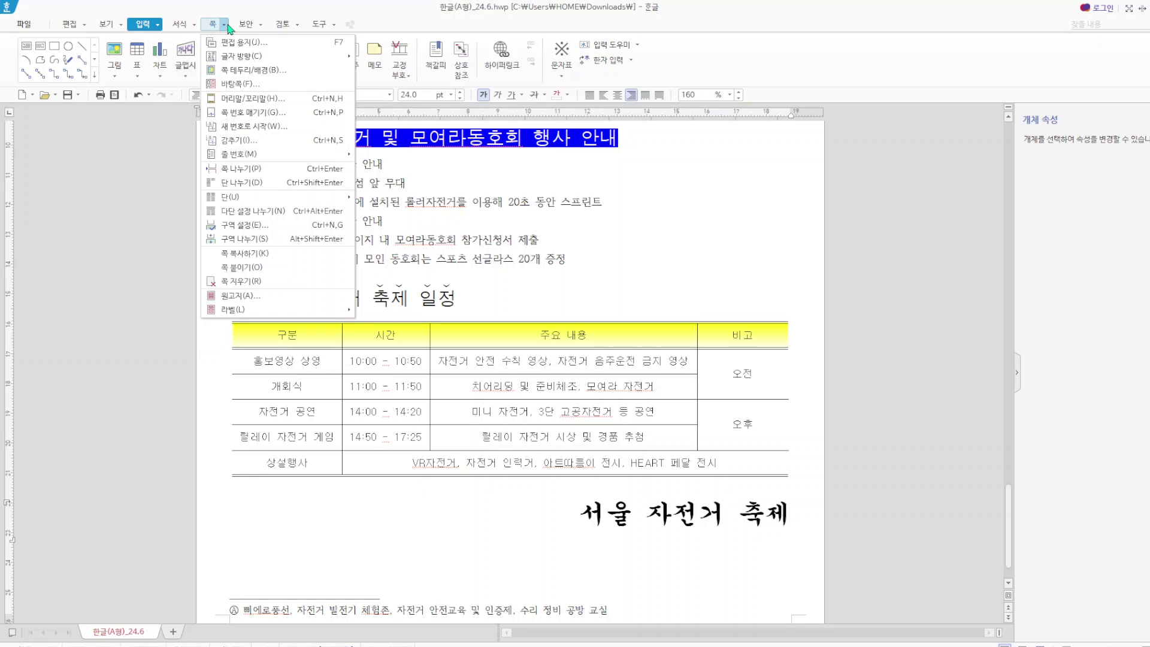
click(262, 112)
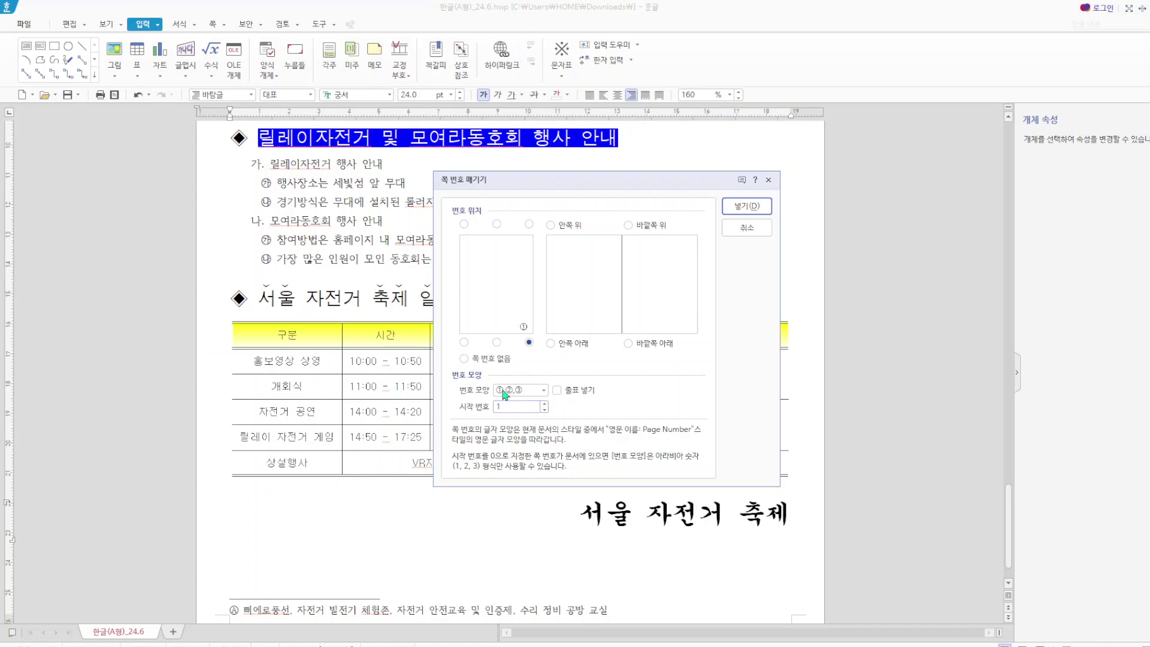
click(768, 179)
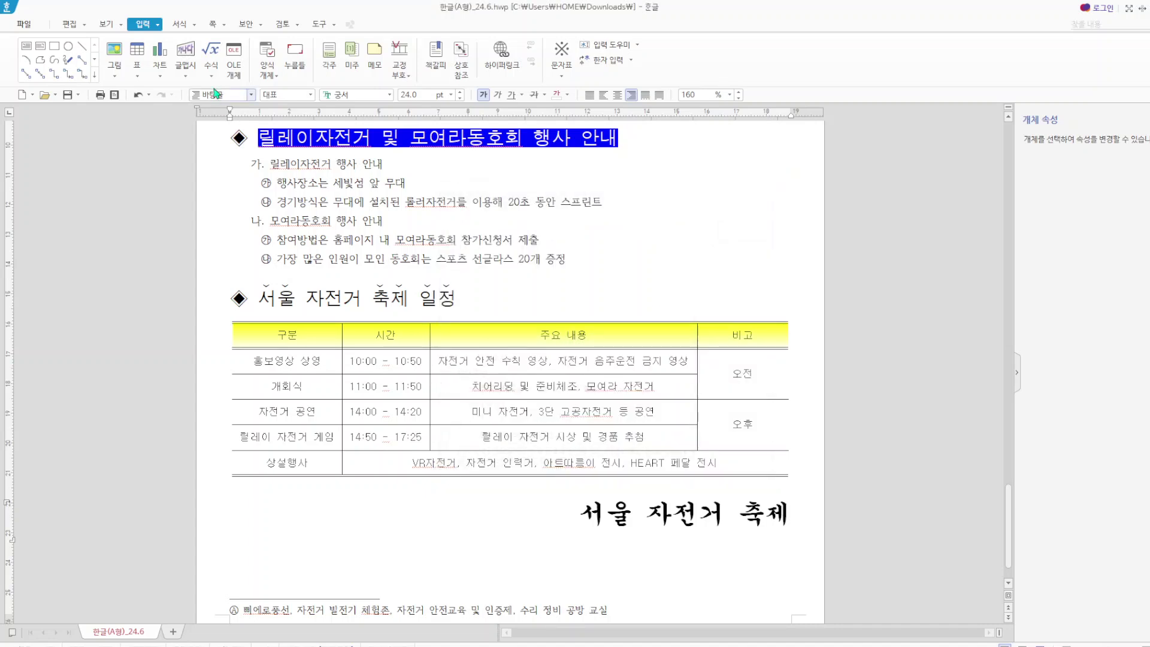
click(227, 23)
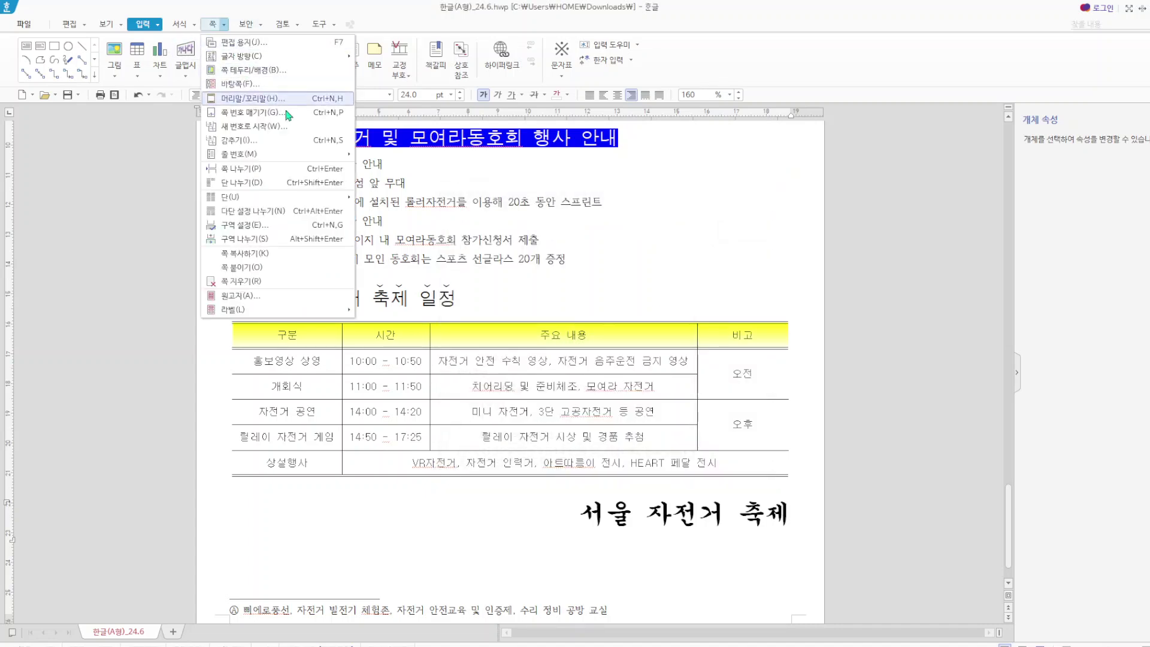
click(281, 127)
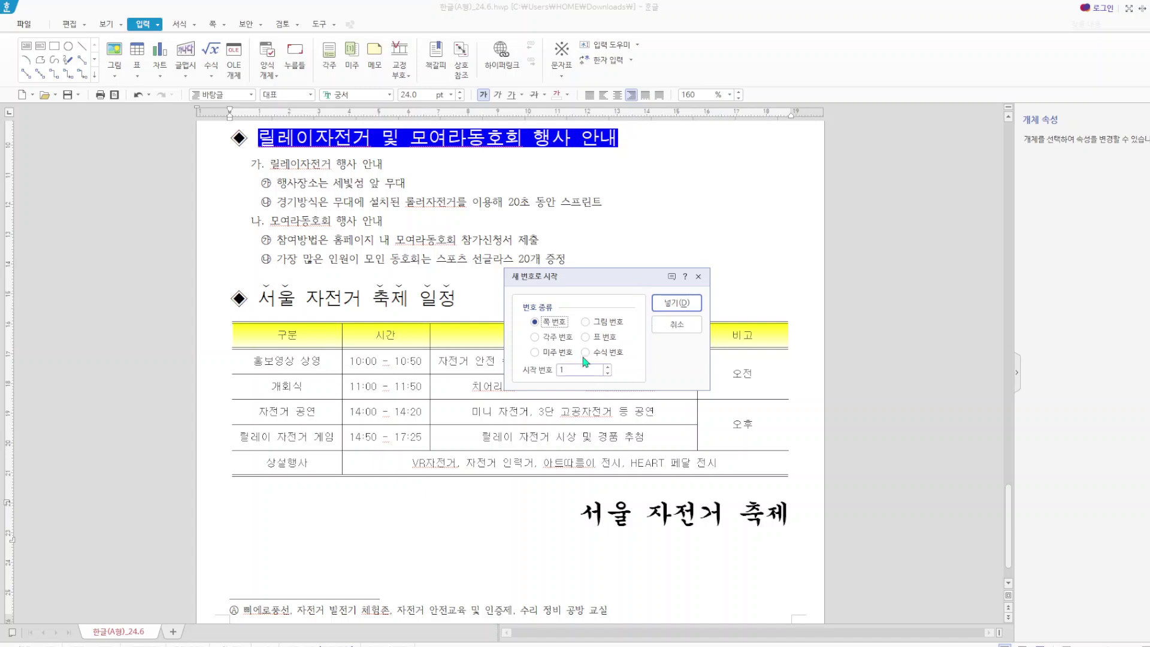
click(698, 276)
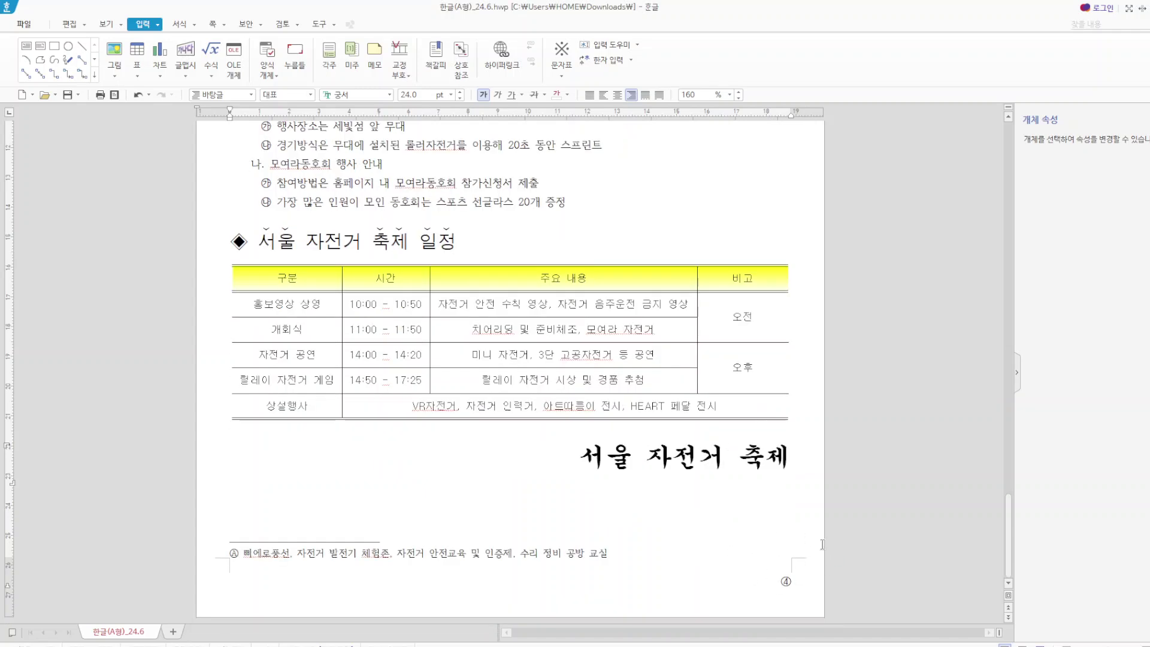
scroll(553, 387, up, 10)
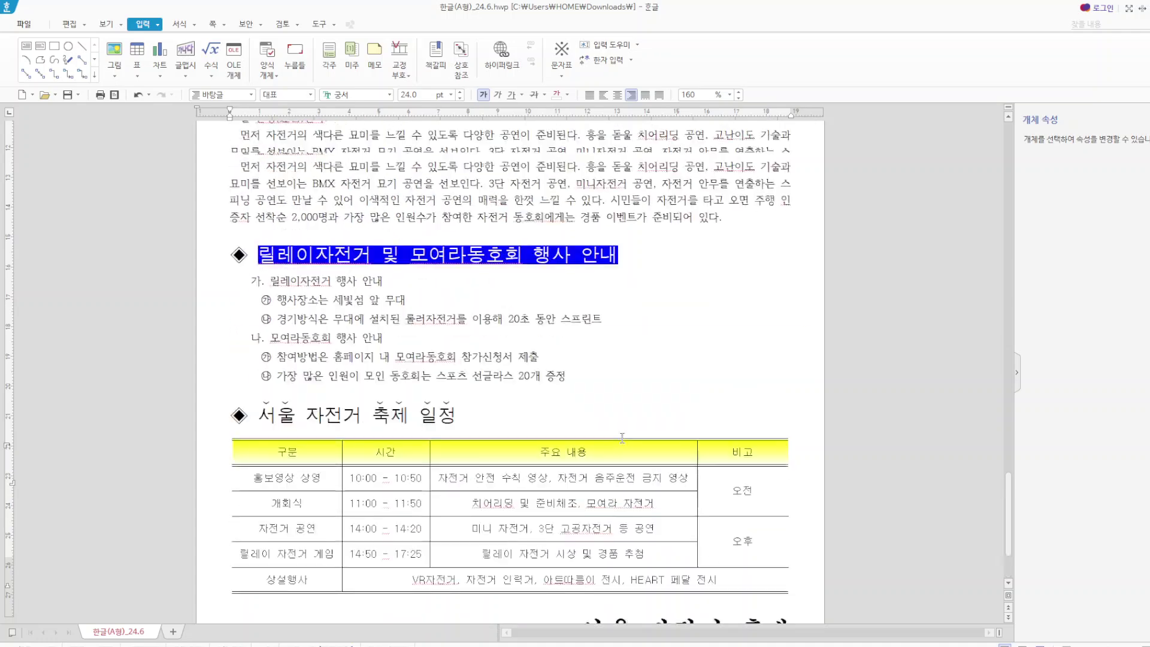
- Select the existing 자전거 bookmark in the document's bookmark list and delete it
click(473, 323)
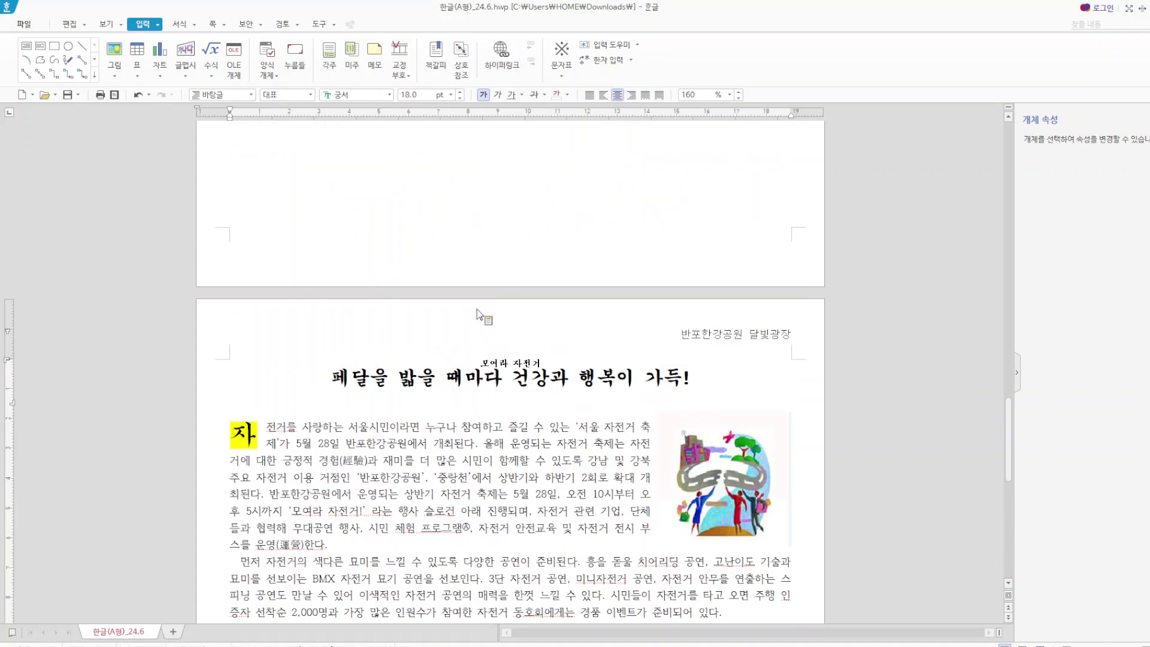
click(159, 25)
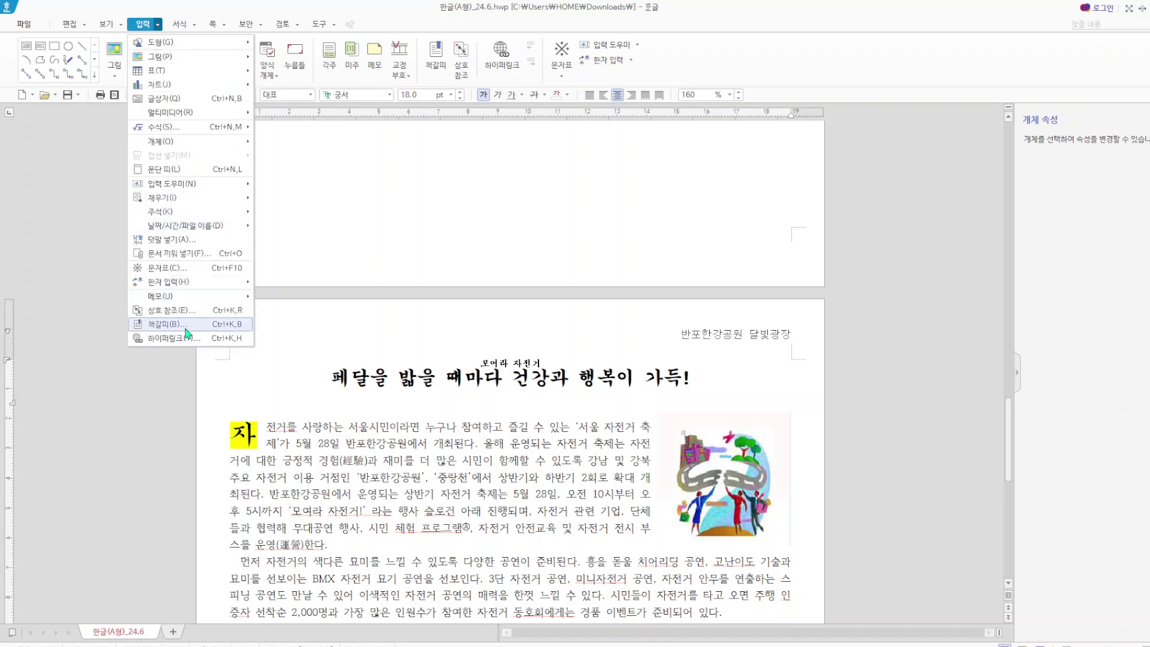
click(165, 324)
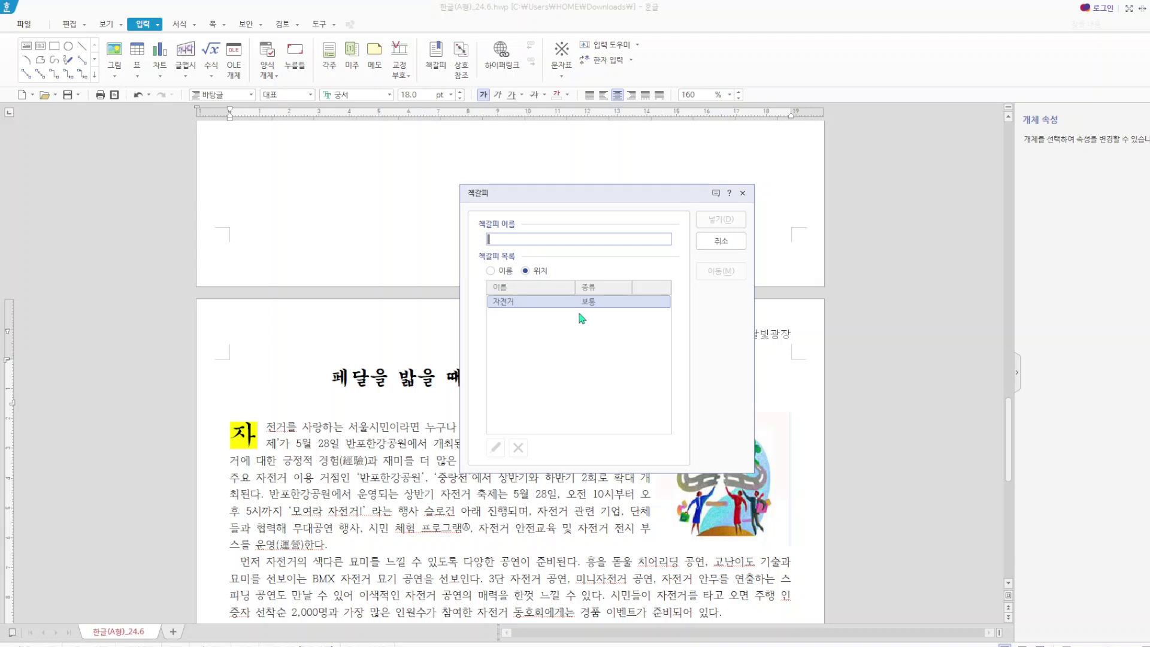
click(517, 302)
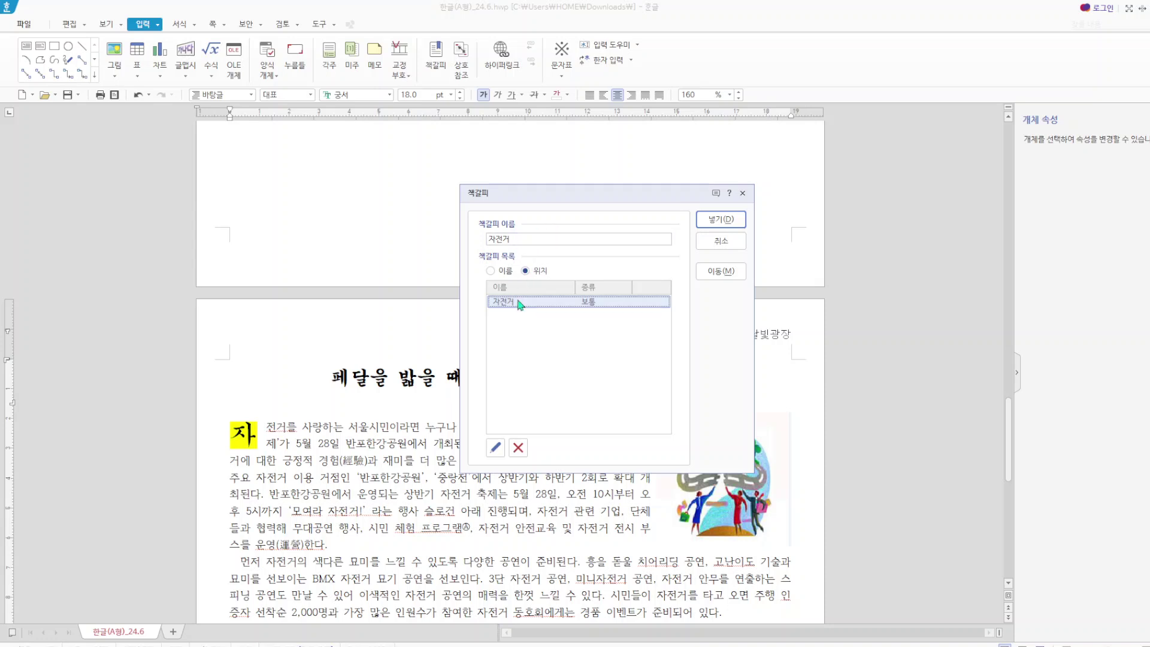
click(725, 227)
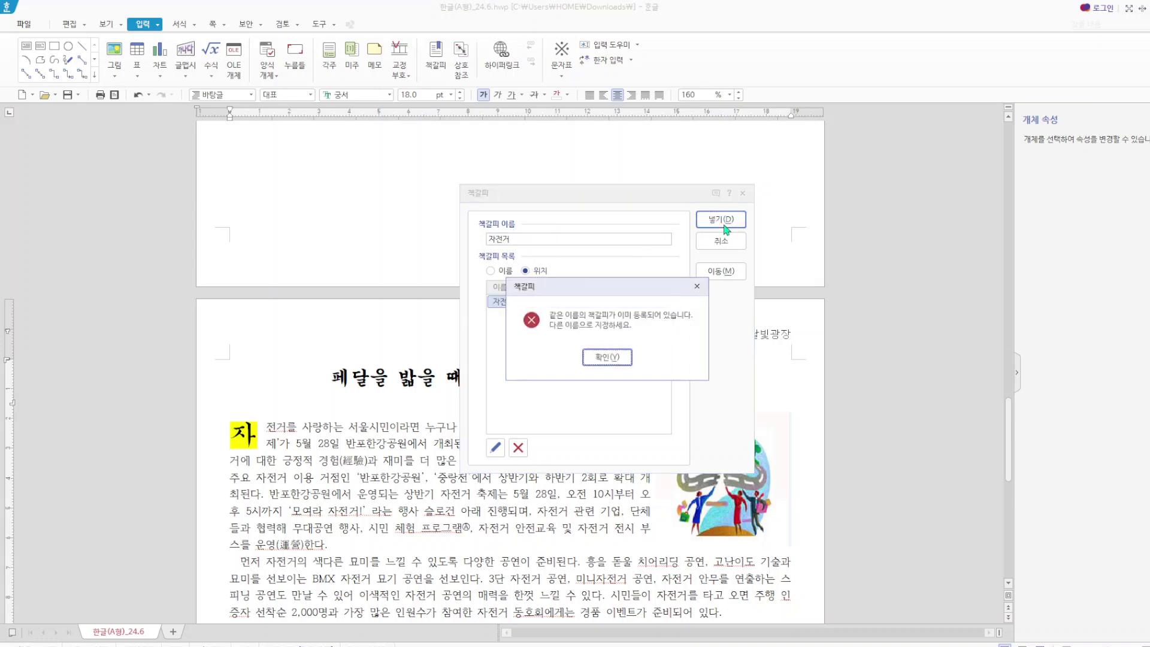
click(617, 359)
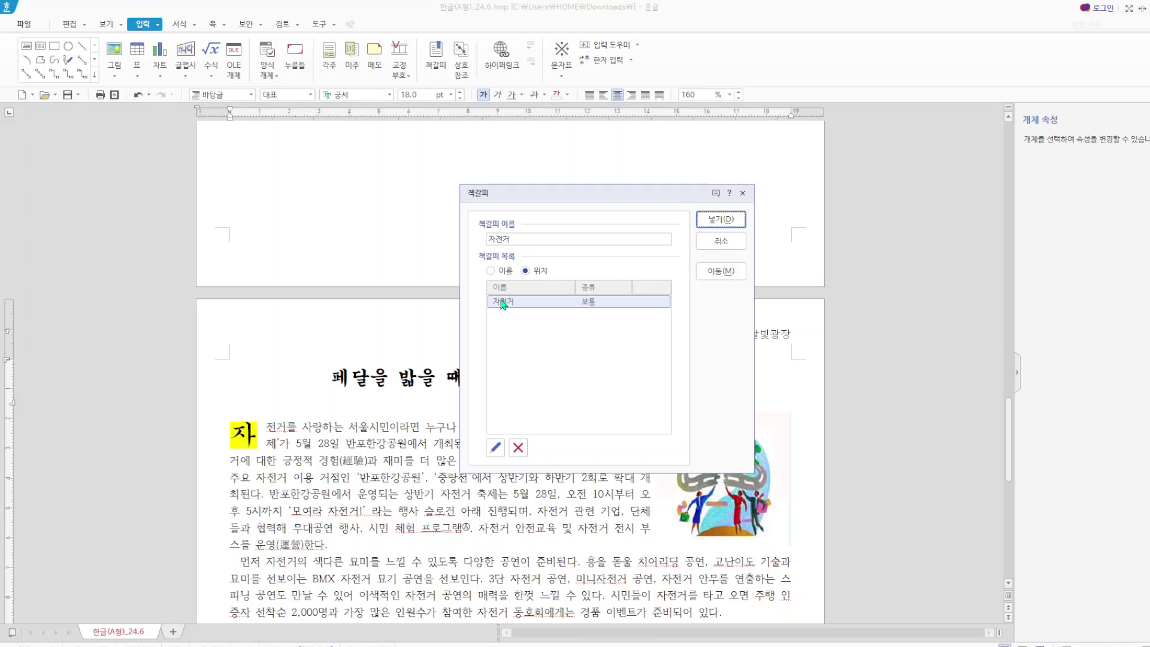
click(518, 448)
click(590, 363)
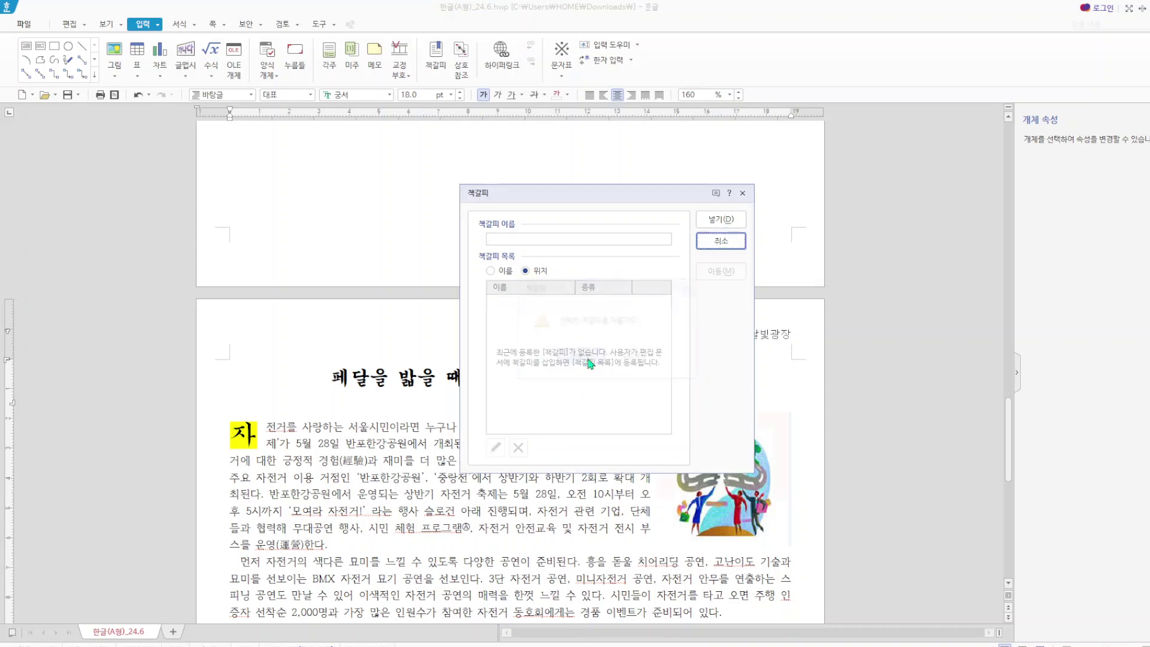
- Insert a new bookmark named 자전거 at the article title
click(517, 240)
text(자)
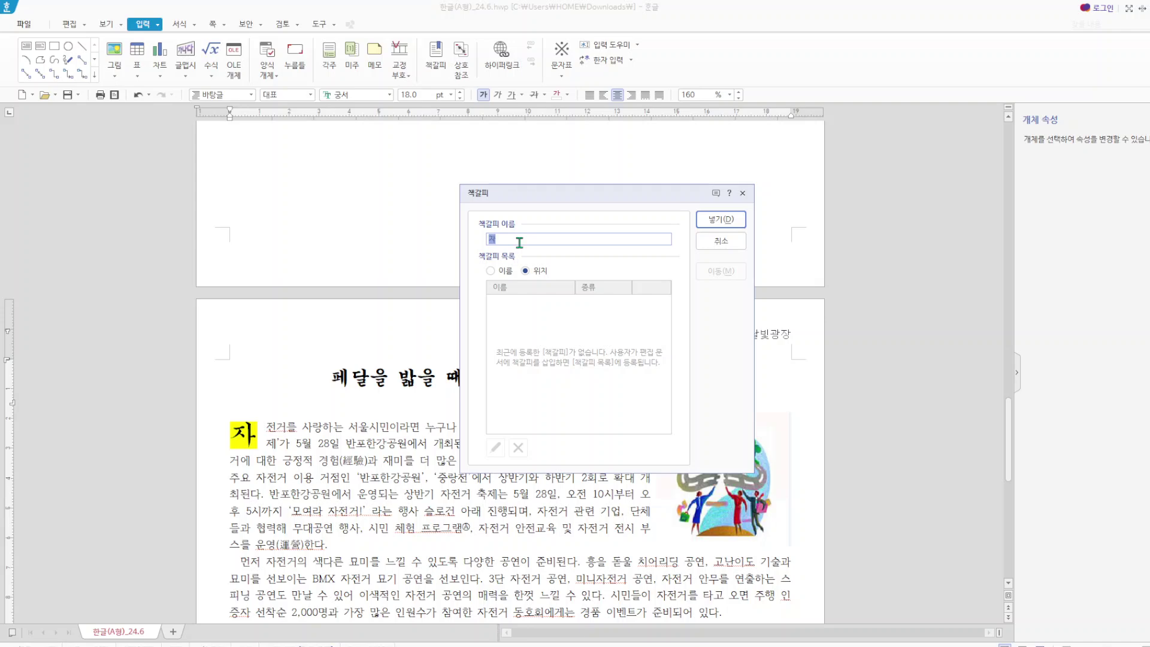
text(전거)
click(738, 220)
- Add a hyperlink from the Hankook Corporation logo picture to the 자전거 bookmark in the current document
scroll(420, 339, up, 10)
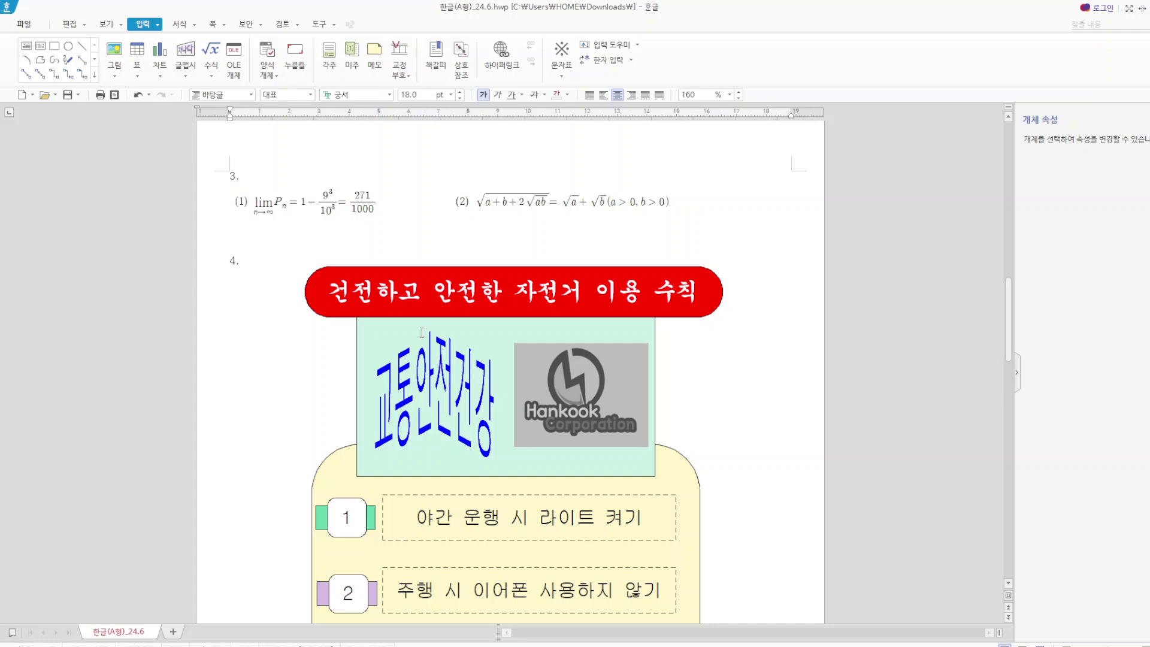
scroll(477, 502, down, 9)
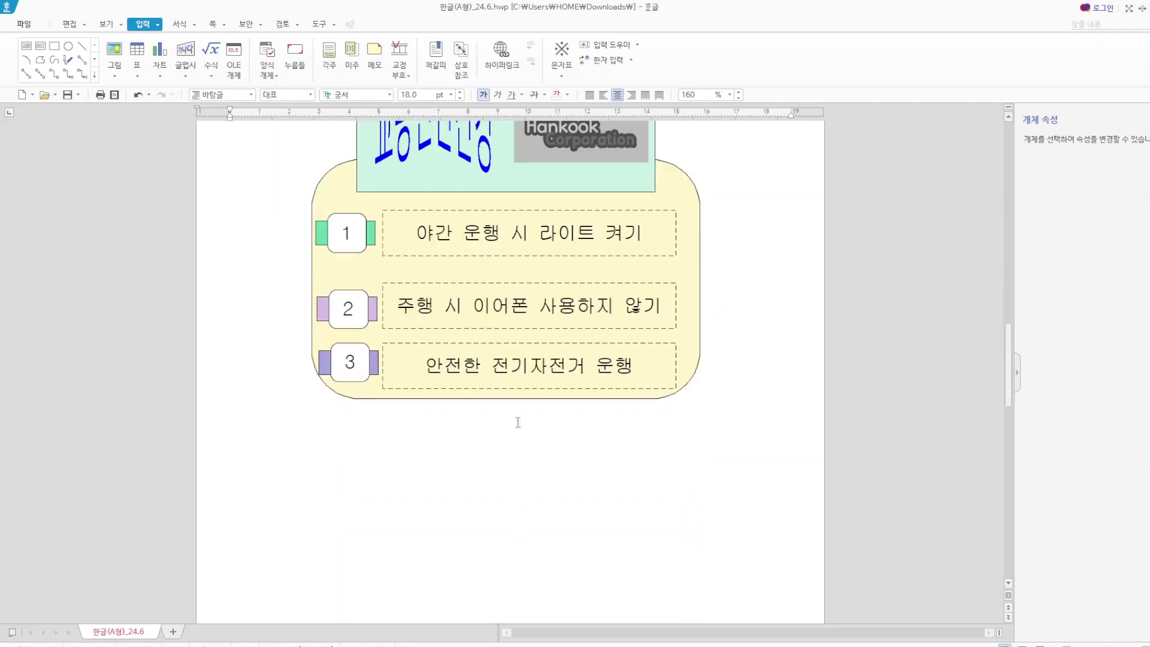
scroll(550, 395, up, 6)
scroll(550, 395, up, 2)
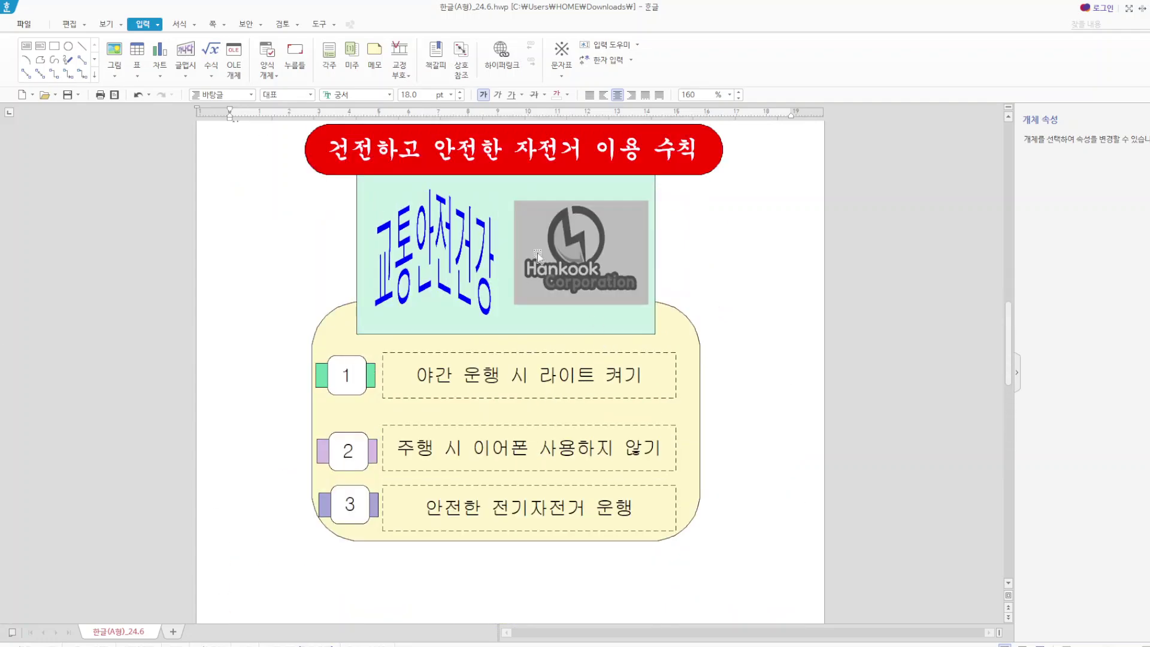
right_click(579, 264)
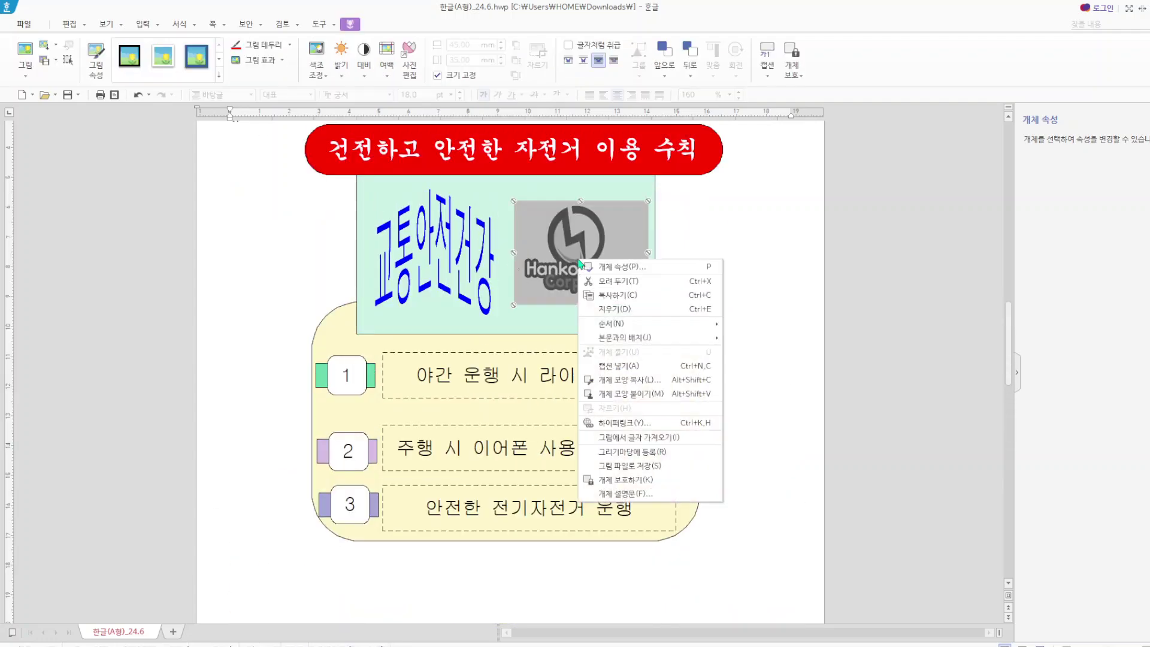
click(645, 422)
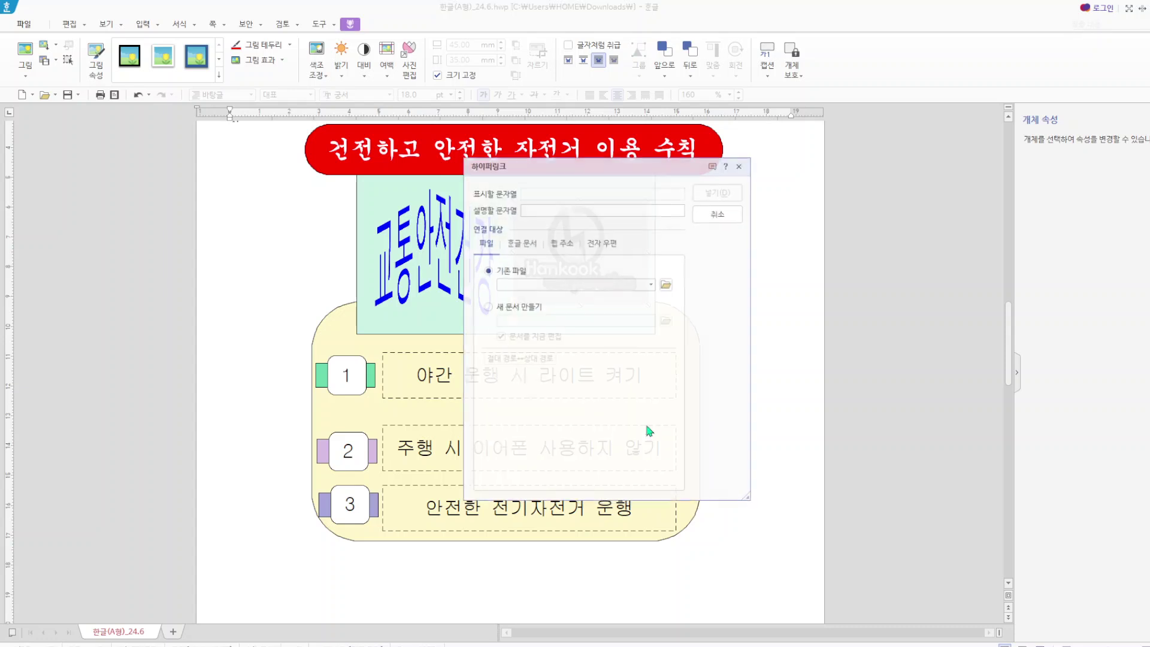
click(521, 243)
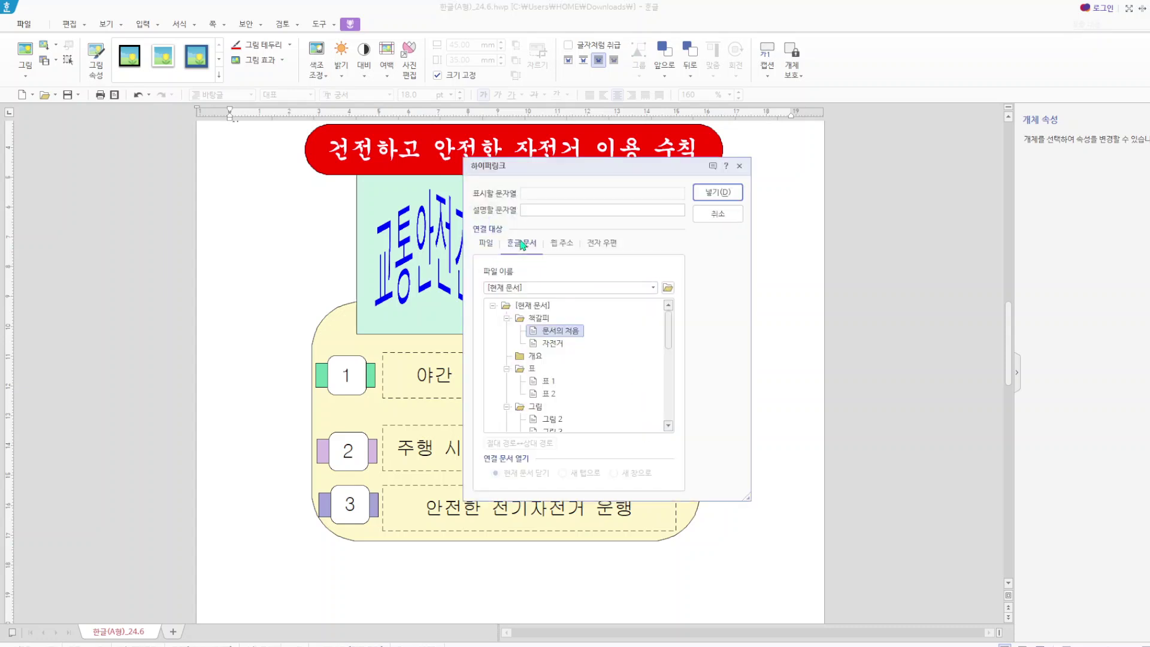
click(551, 344)
click(719, 193)
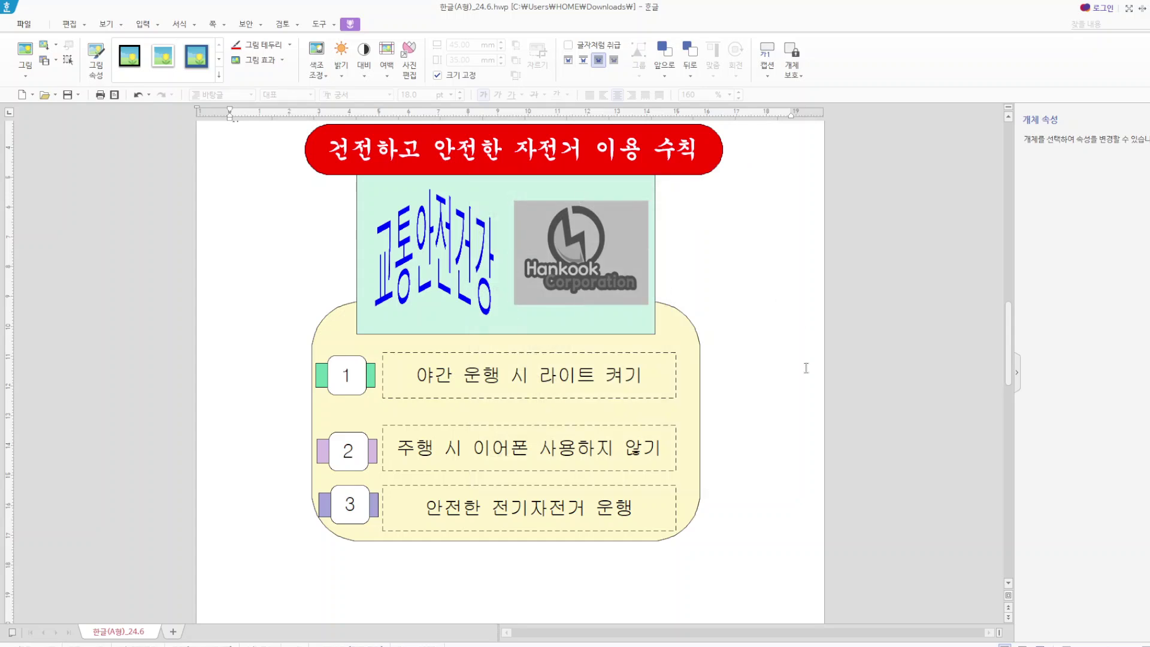
- Follow the logo picture's hyperlink to test it, and save the document
right_click(584, 279)
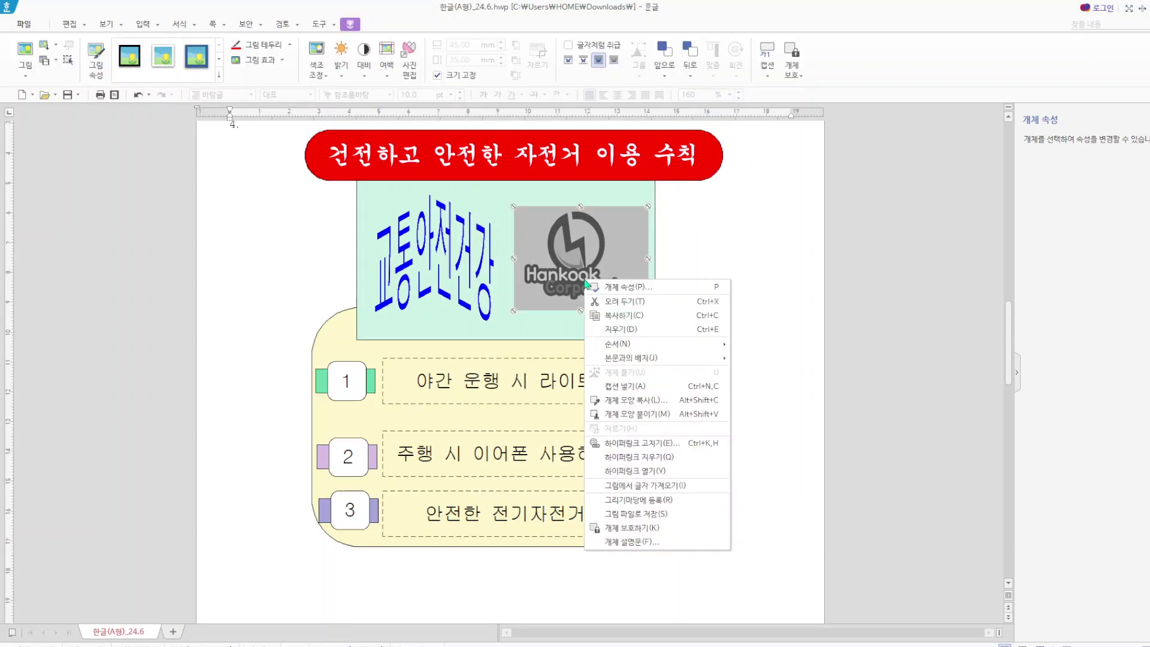
click(659, 471)
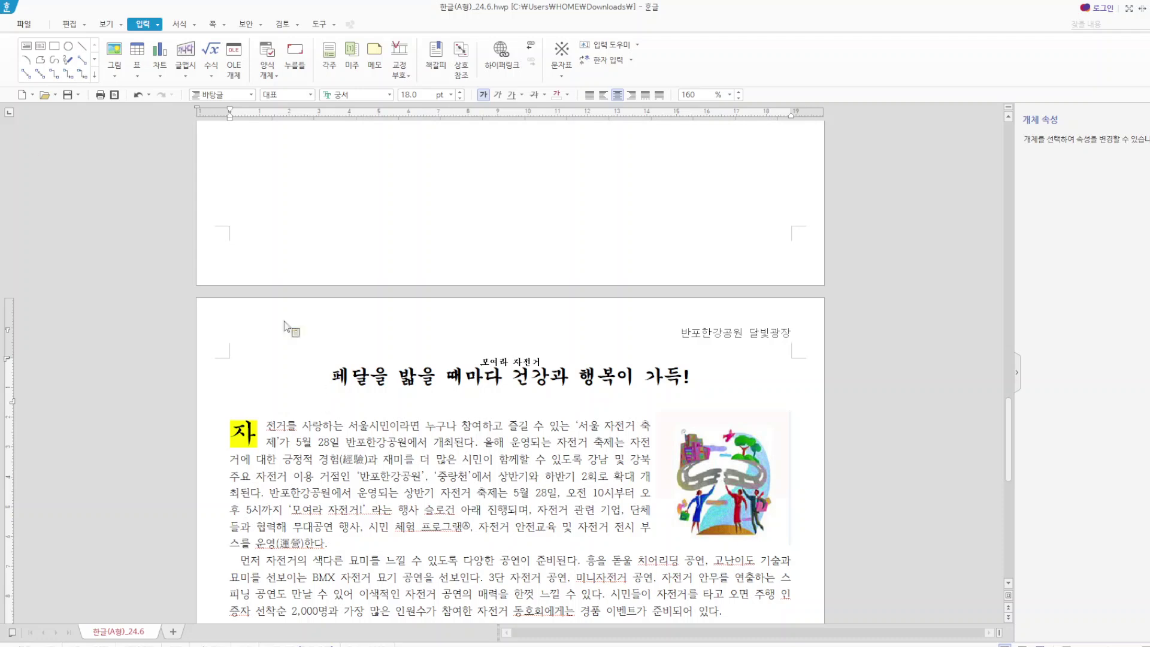
click(67, 95)
scroll(426, 477, down, 5)
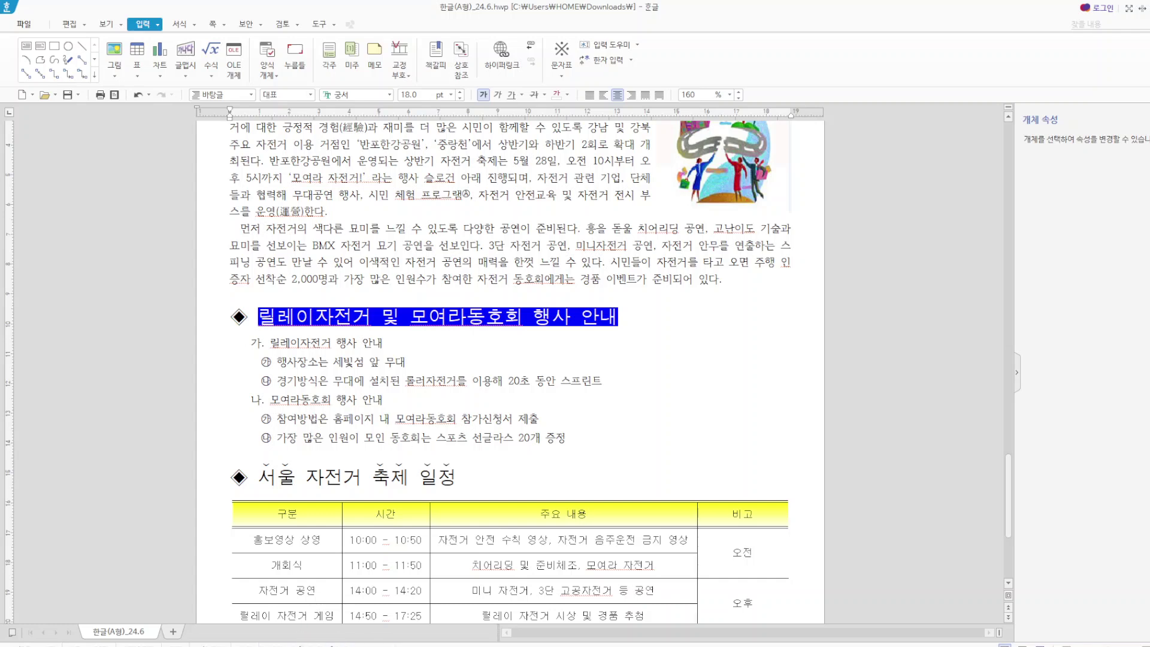
- Create a new blank document and enter six lines: 릴레이, 행사장소, 경기방식, 모여라, 참여방법, 가장 많은
click(21, 95)
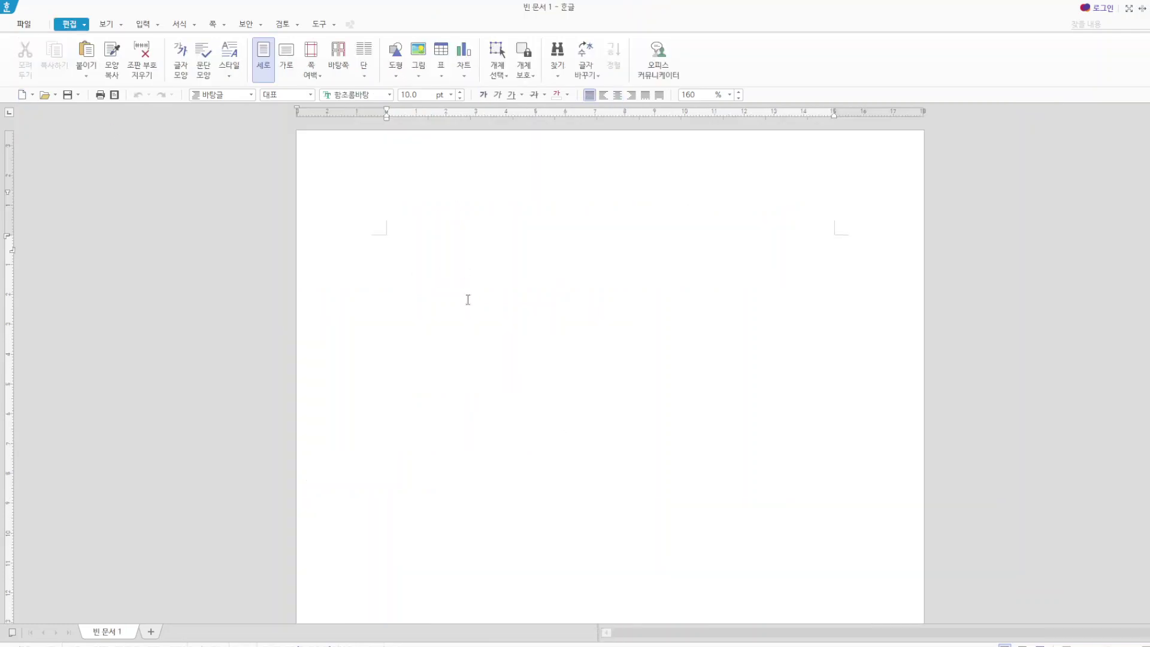
text(릴레이)
key(Return)
text(행사장소)
key(Return)
text(경ㄱ기방식)
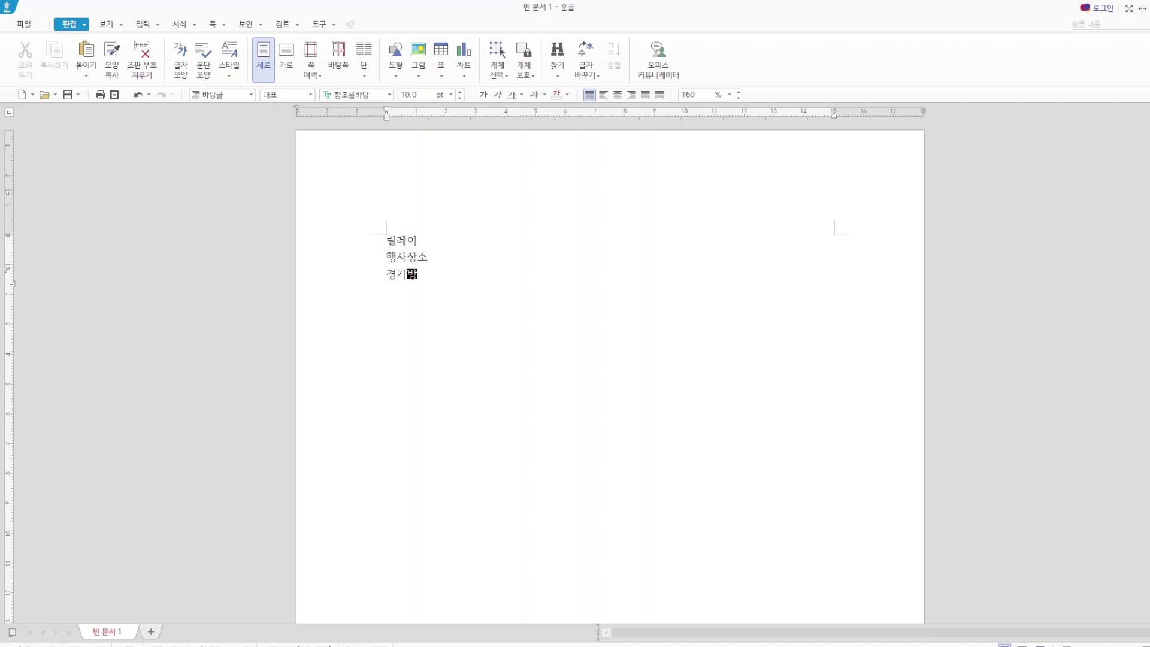
key(Return)
text(모열라)
key(Return)
text(참여방)
text(법)
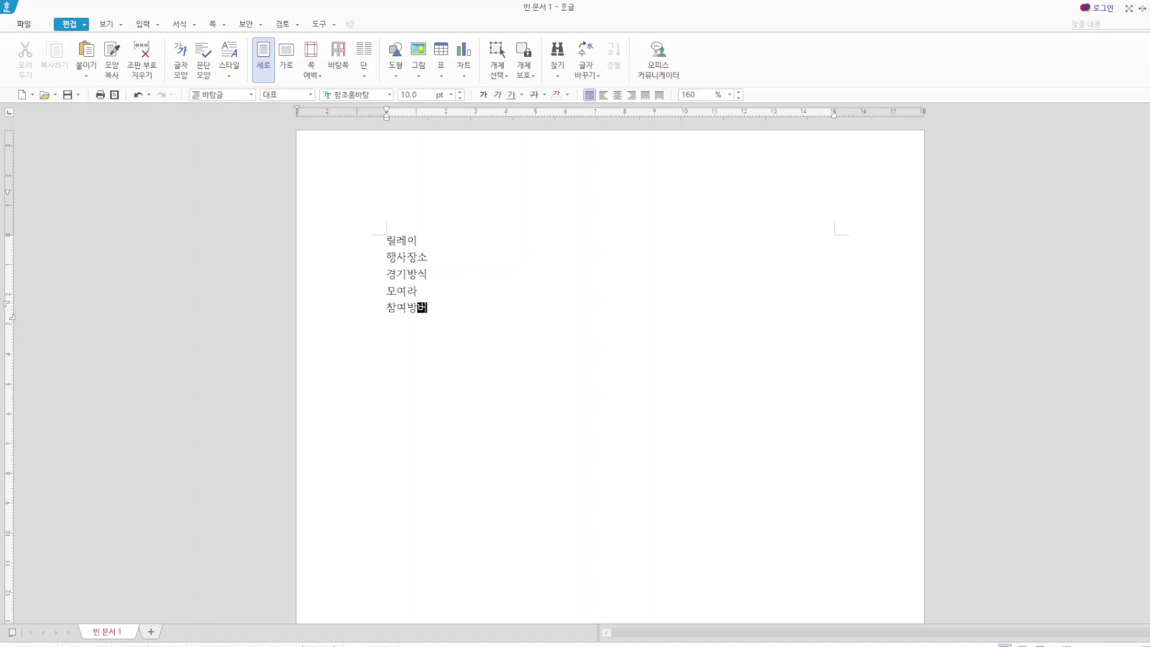
key(Return)
text(가자ㅇ 마ㄶ은)
- Open the custom paragraph number definition for all six lines, based on the 1., 가., 1), 가) number style
drag(387, 240, 455, 336)
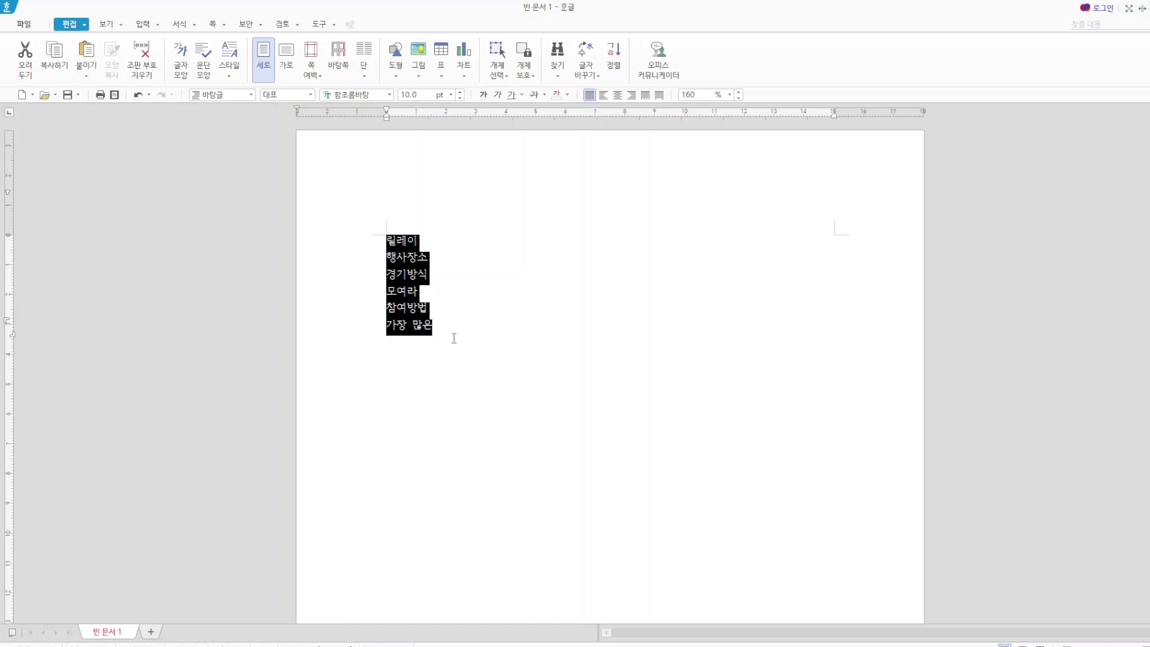
right_click(402, 276)
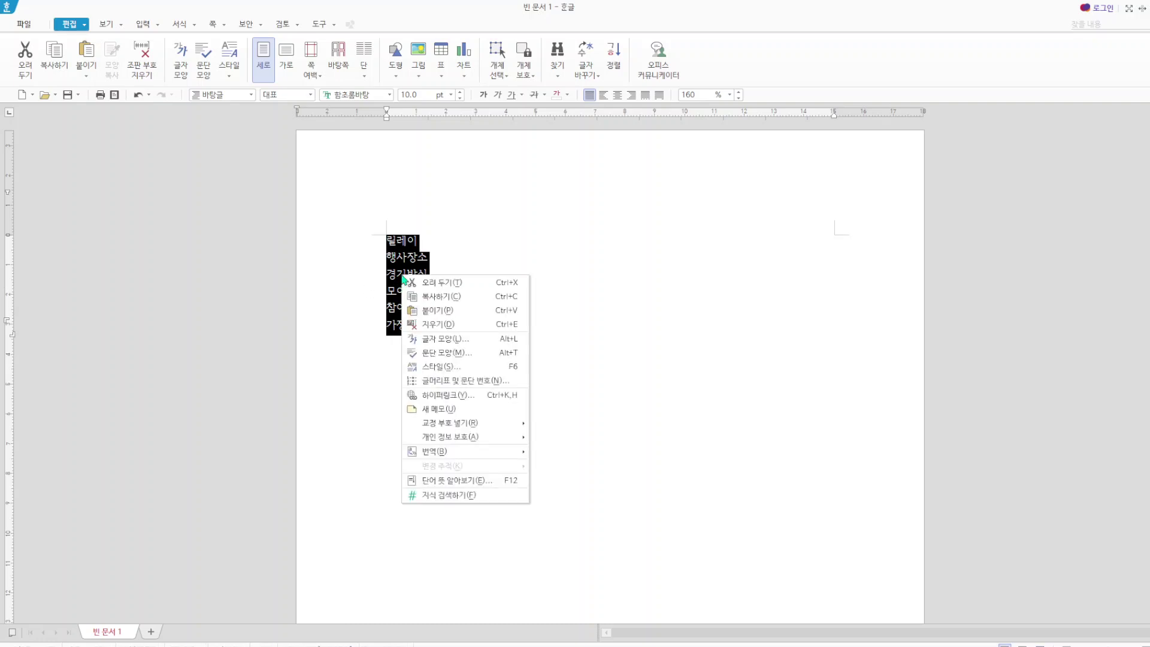
click(464, 382)
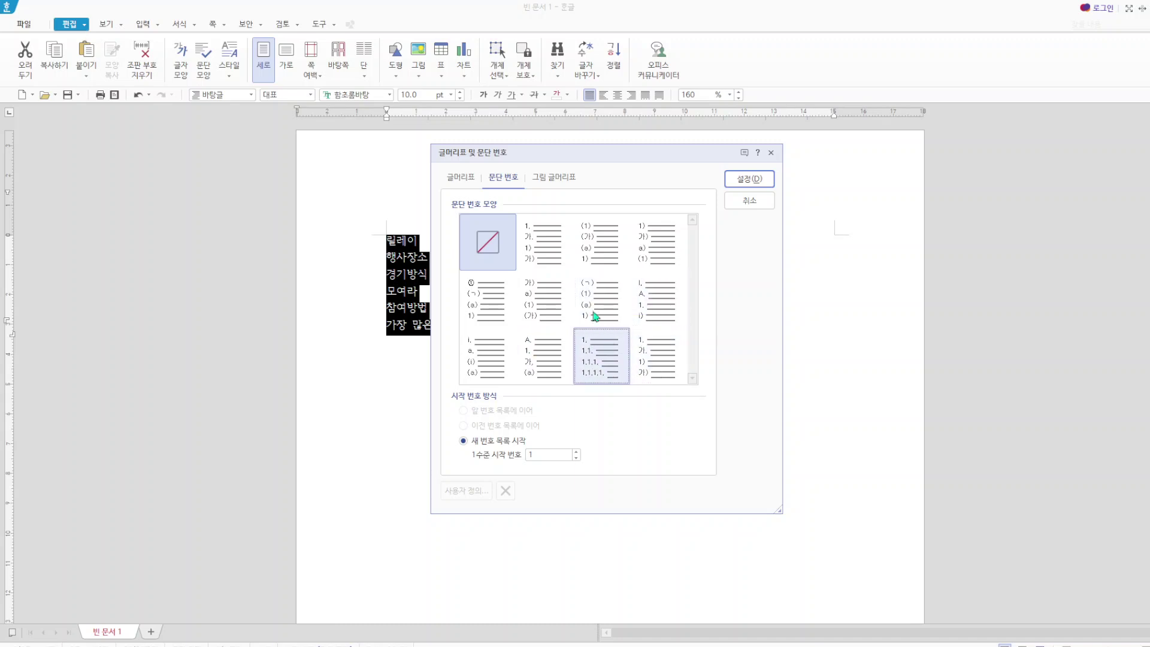
click(549, 250)
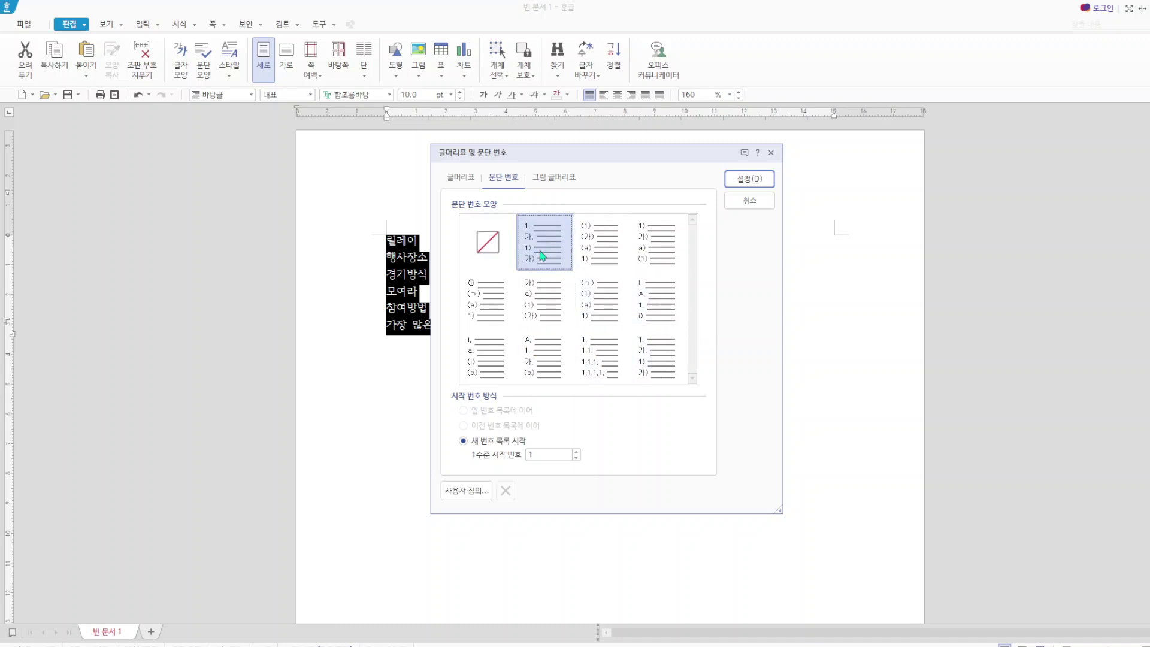
click(466, 491)
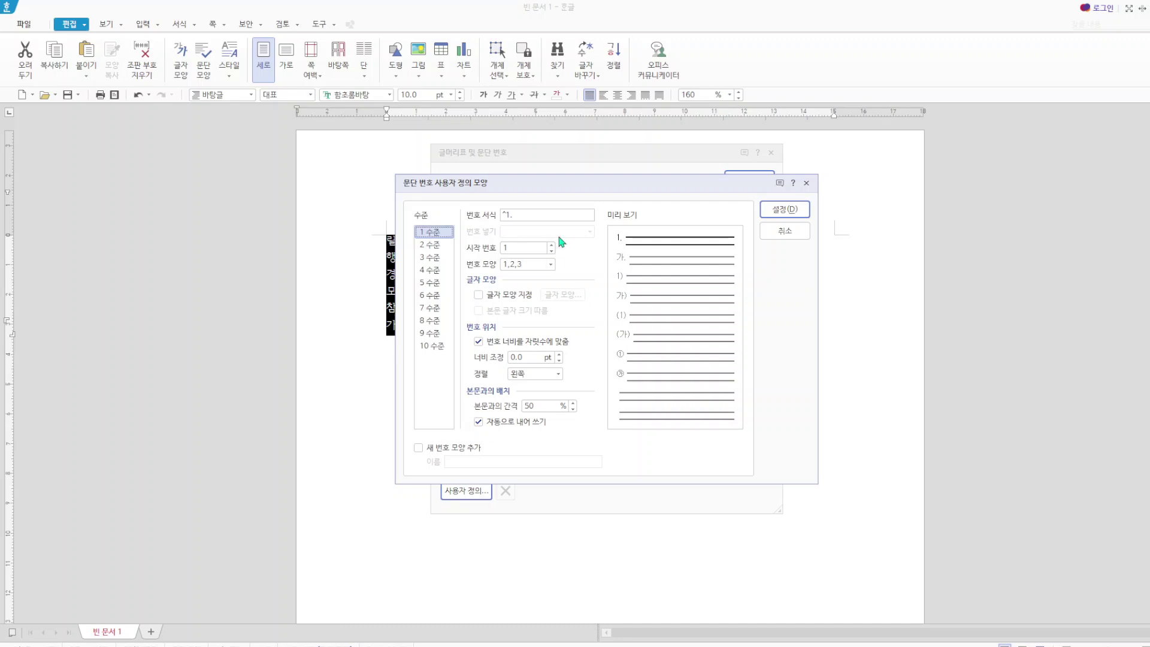
- Define the level 1 numbering with the 가,나,다 number shape, a 20 pt width adjustment and 오른쪽 alignment
click(551, 266)
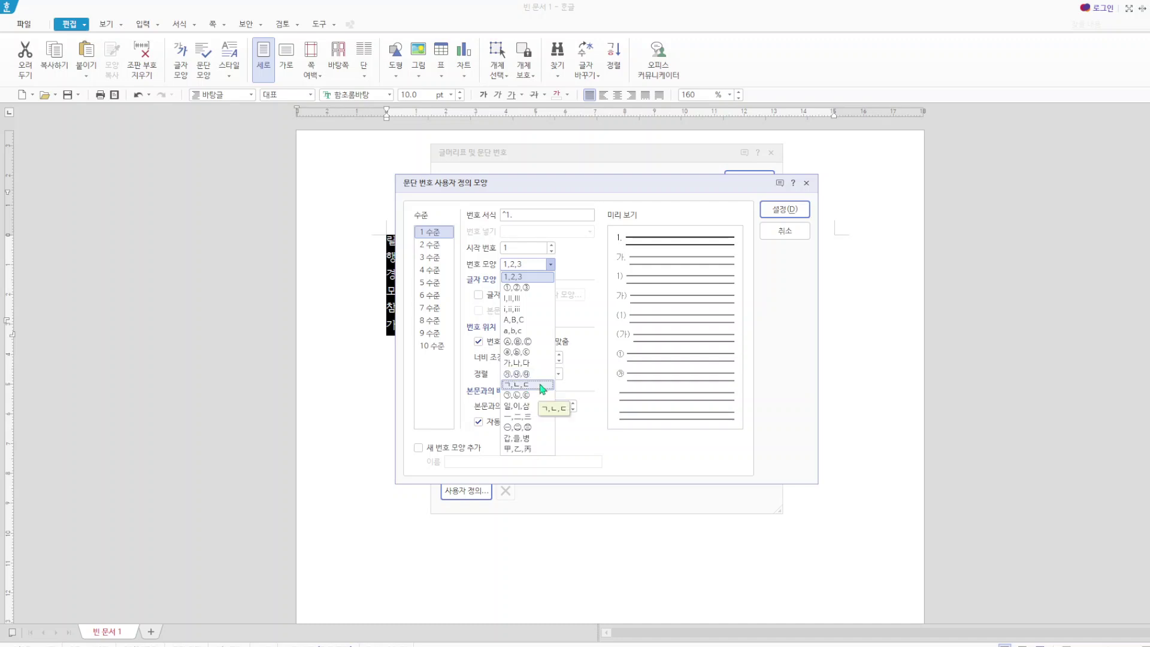
click(535, 363)
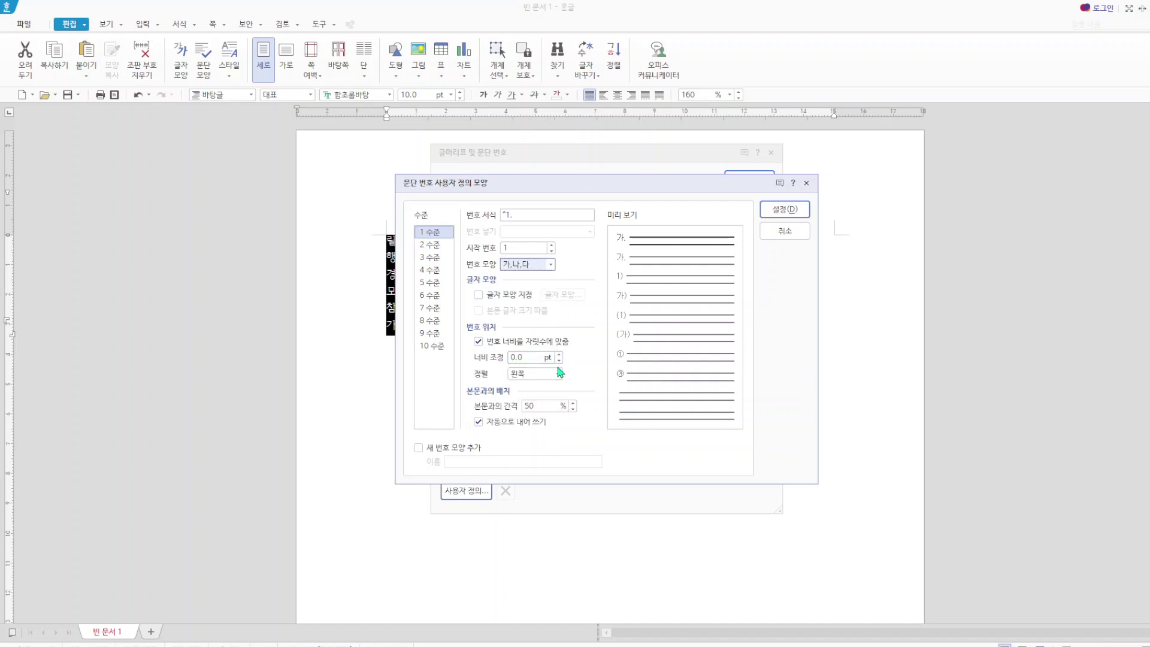
click(531, 356)
text(20)
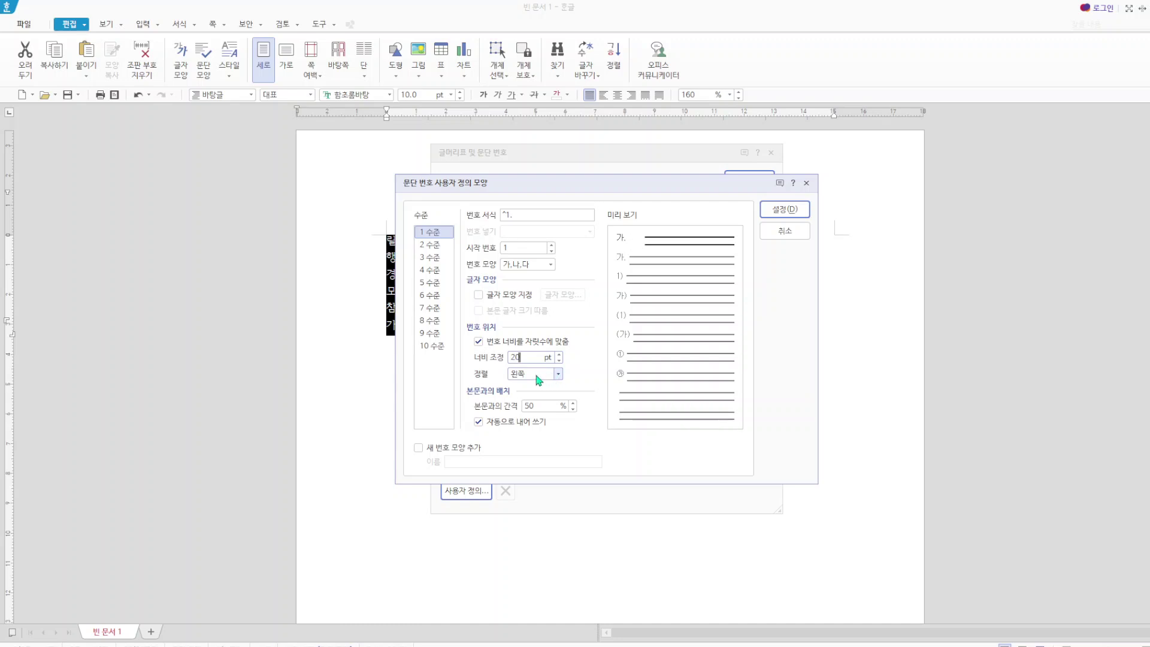
click(541, 376)
click(529, 375)
click(559, 375)
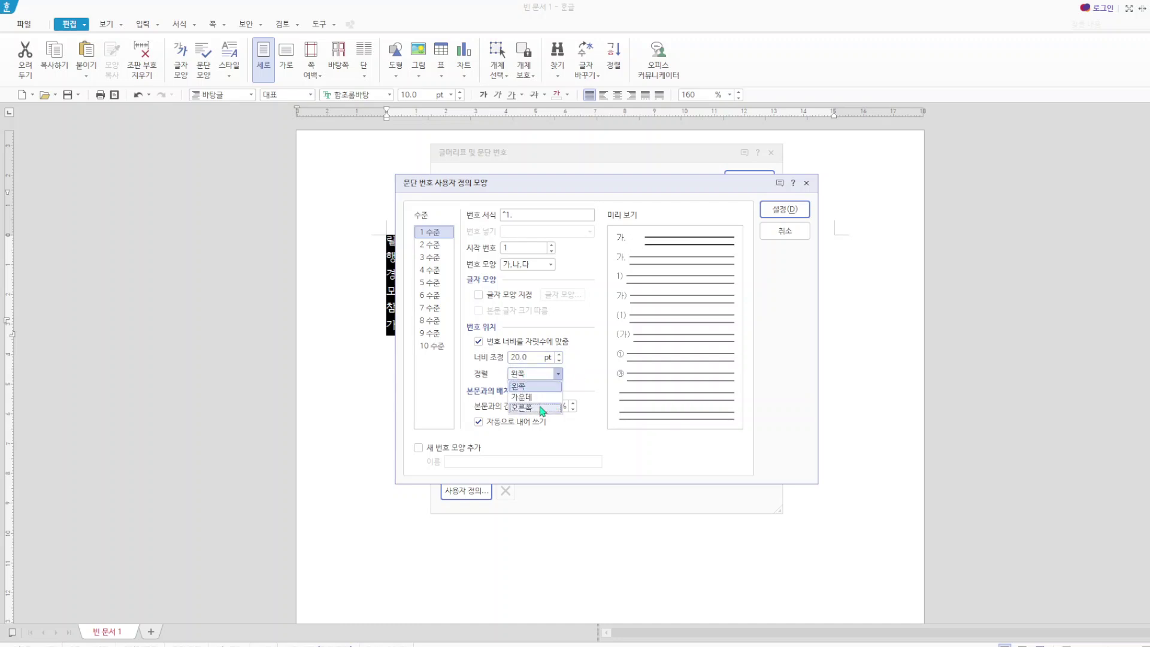
click(542, 403)
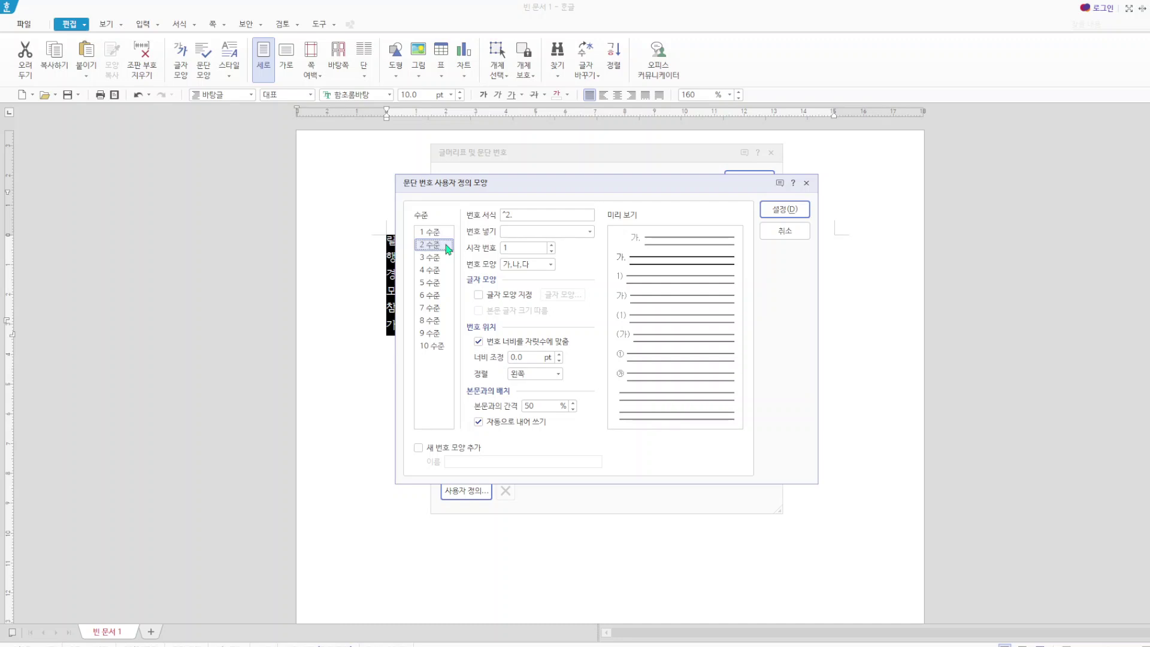
- Define the level 2 numbering with the ㉮,㉯,㉰ shape, format ^2 without a period, 30 pt width adjustment and 오른쪽 alignment
click(550, 265)
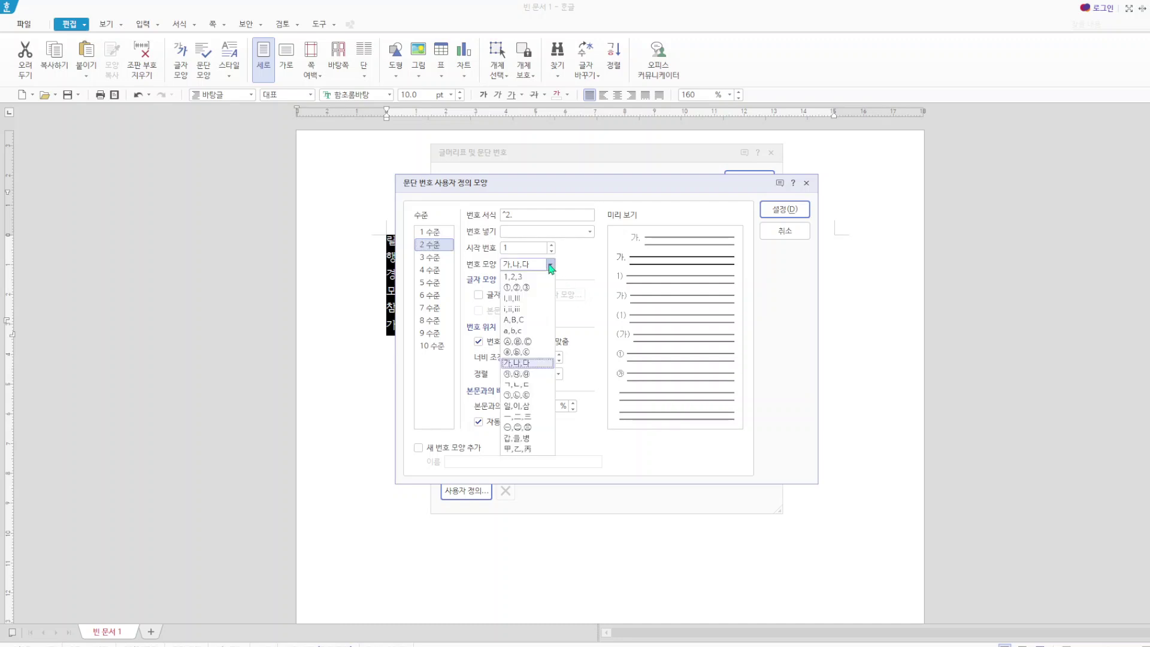
click(538, 374)
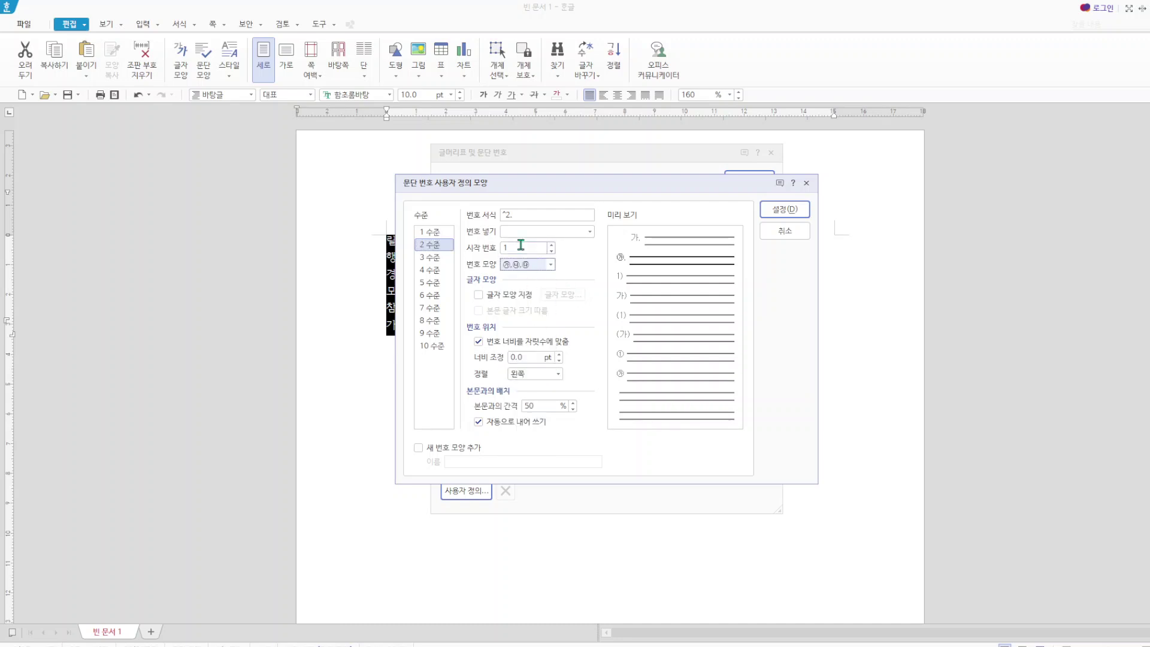
click(523, 216)
key(BackSpace)
click(491, 359)
text(30)
click(558, 374)
click(558, 410)
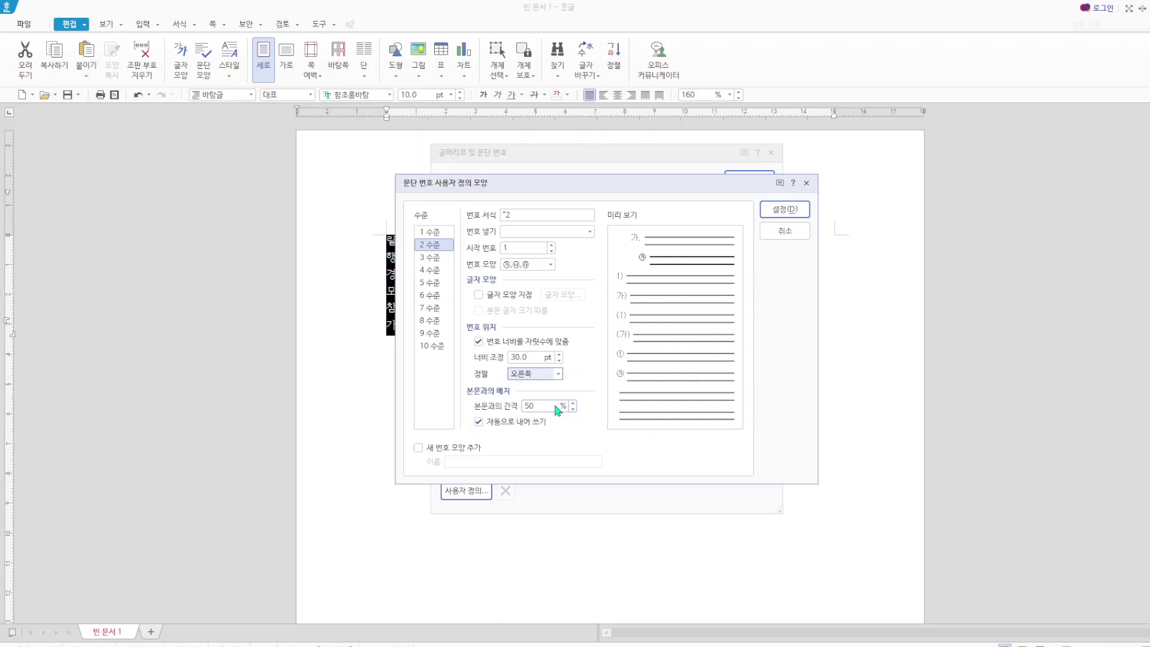
click(783, 211)
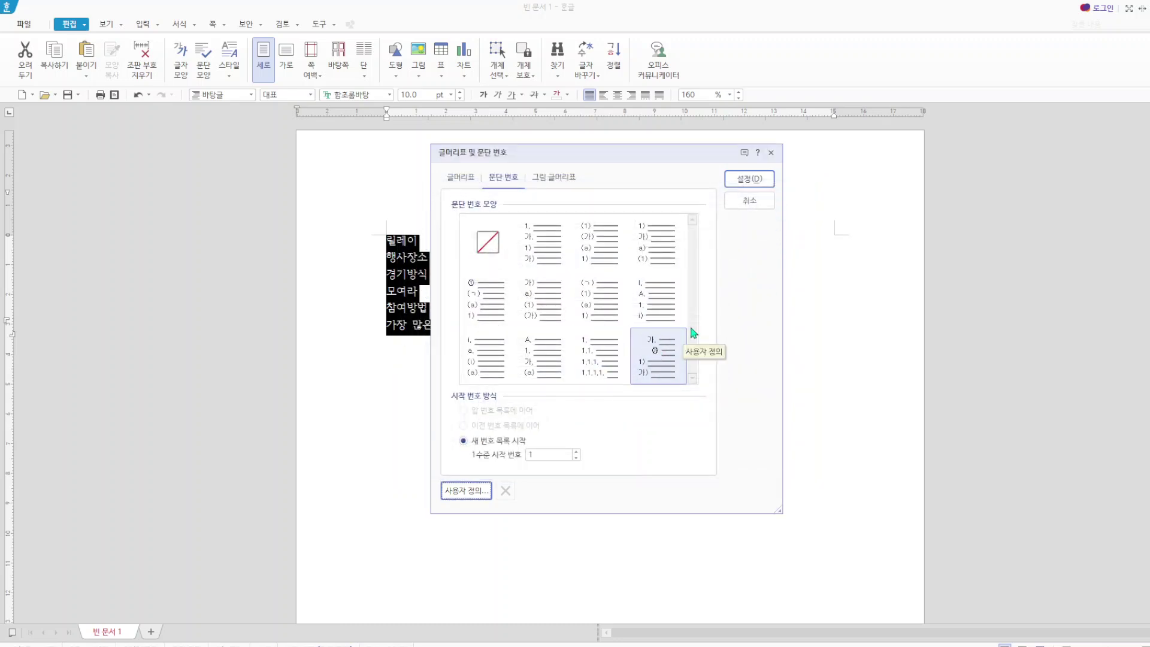
- Apply the custom paragraph numbering to the six lines and demote 행사장소 and 경기방식 to level 2
click(755, 182)
click(597, 325)
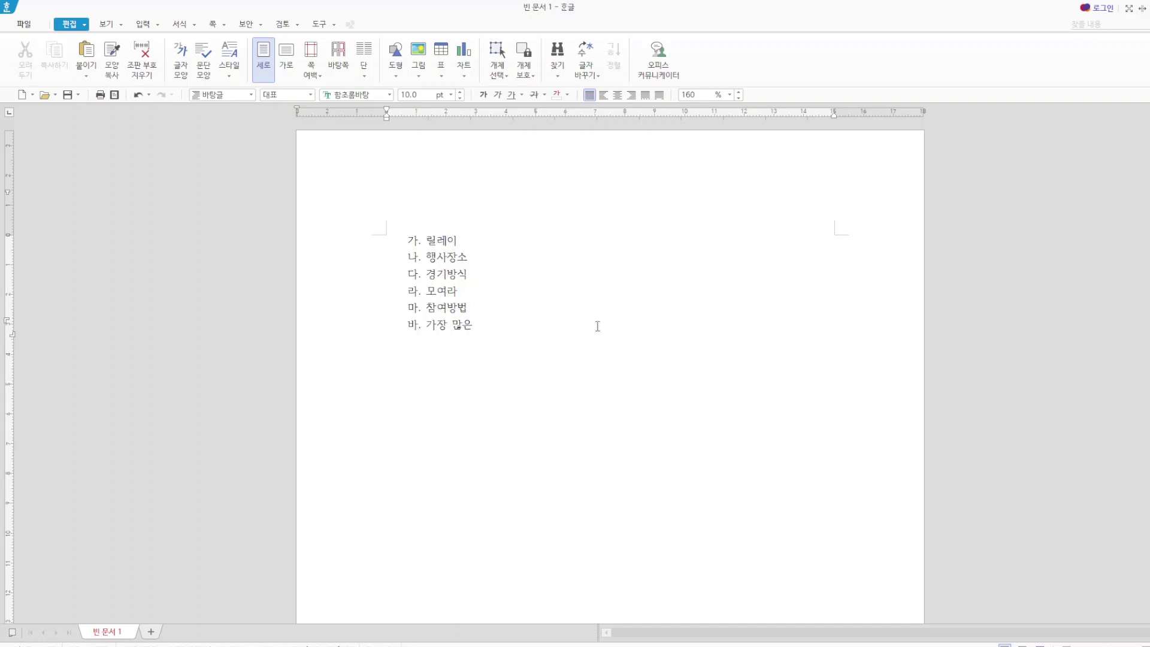
drag(429, 256, 468, 277)
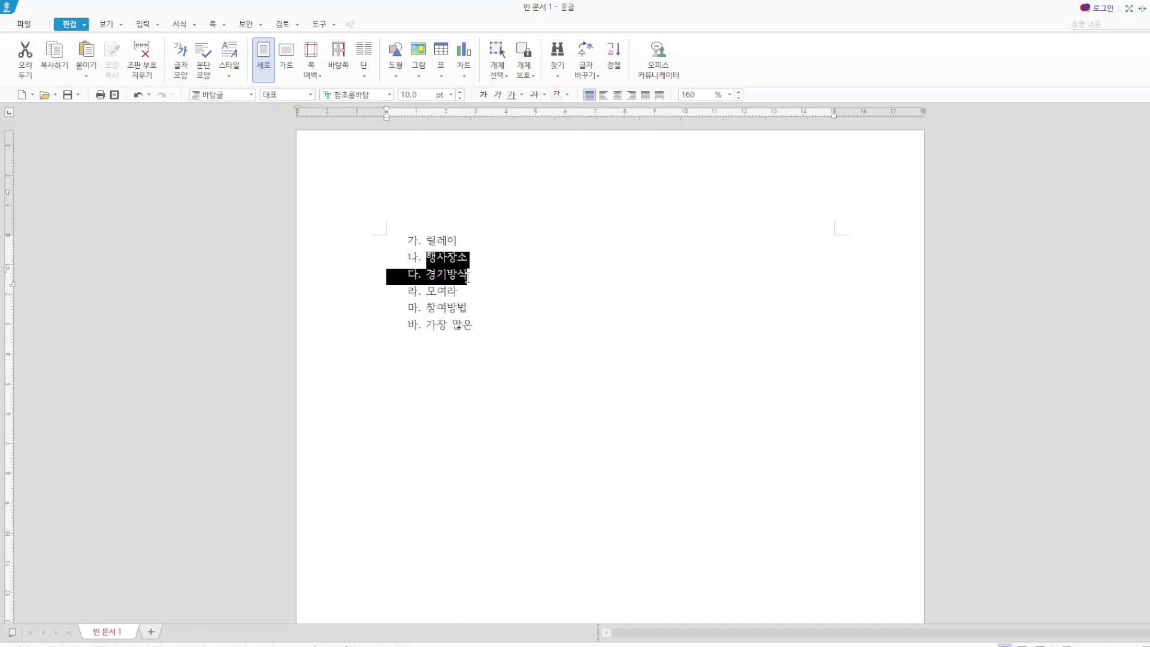
click(194, 27)
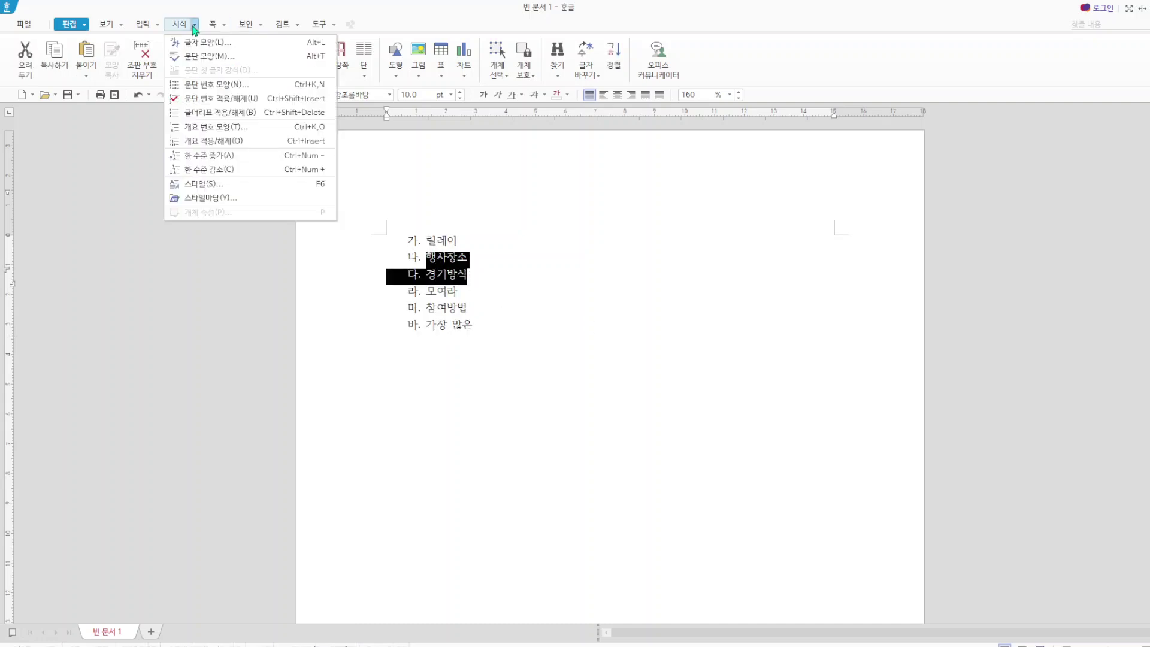
click(226, 169)
- Demote the lines 참여방법 and 가장 많은 under 모여라 by one numbering level
drag(430, 311, 490, 329)
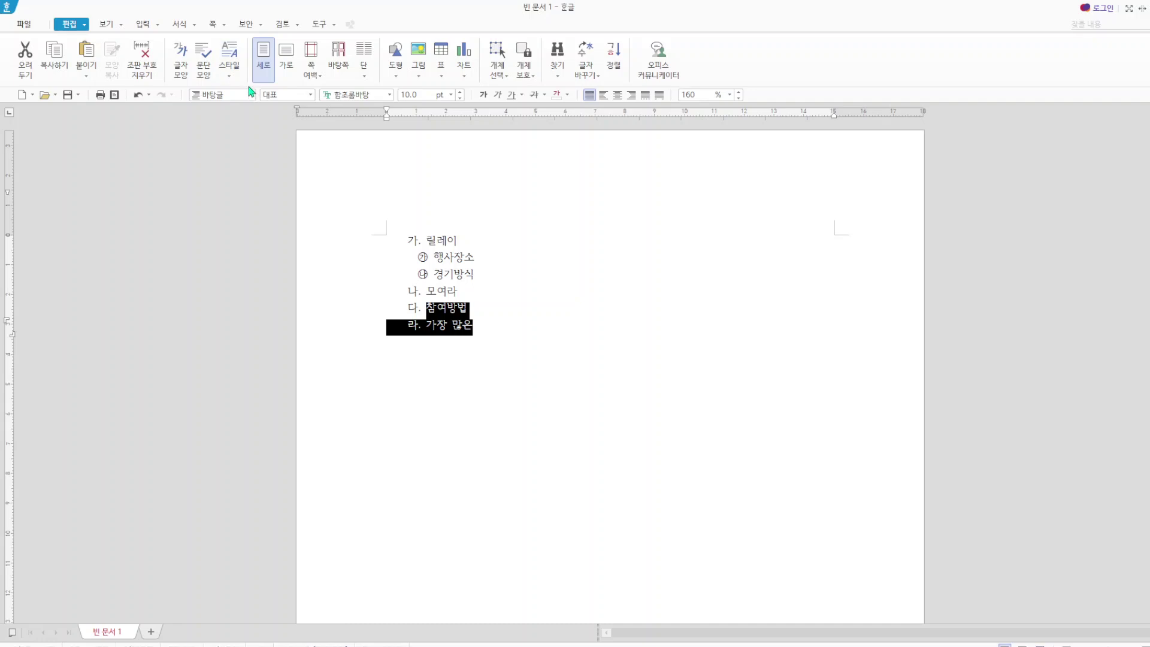
click(193, 24)
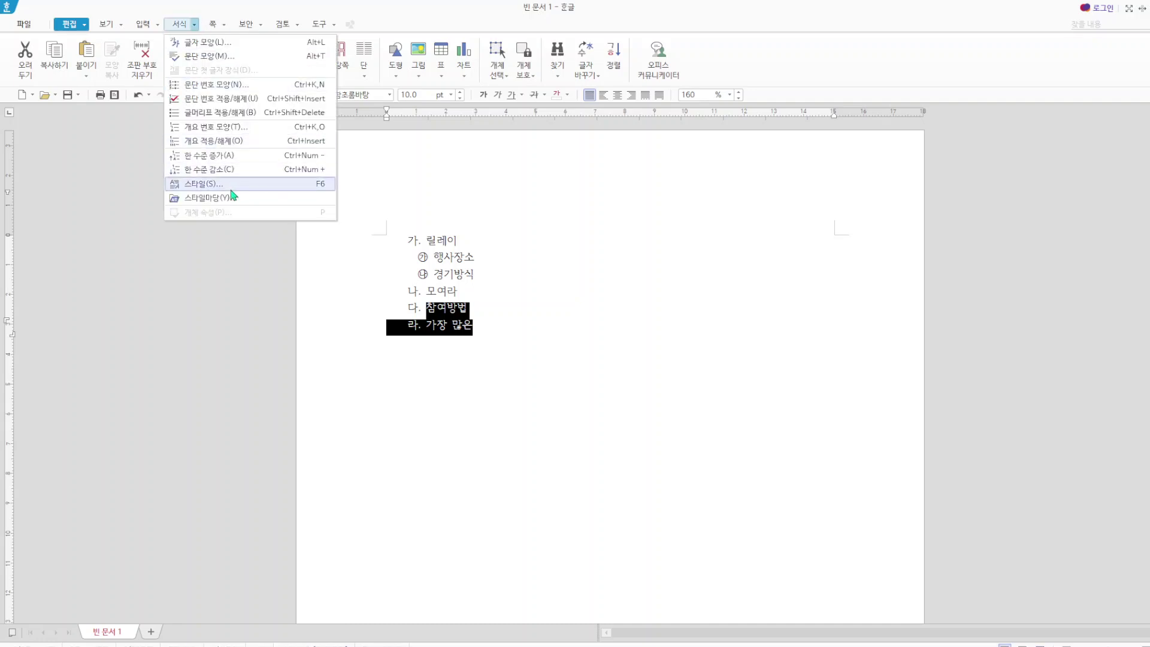
click(230, 169)
click(582, 411)
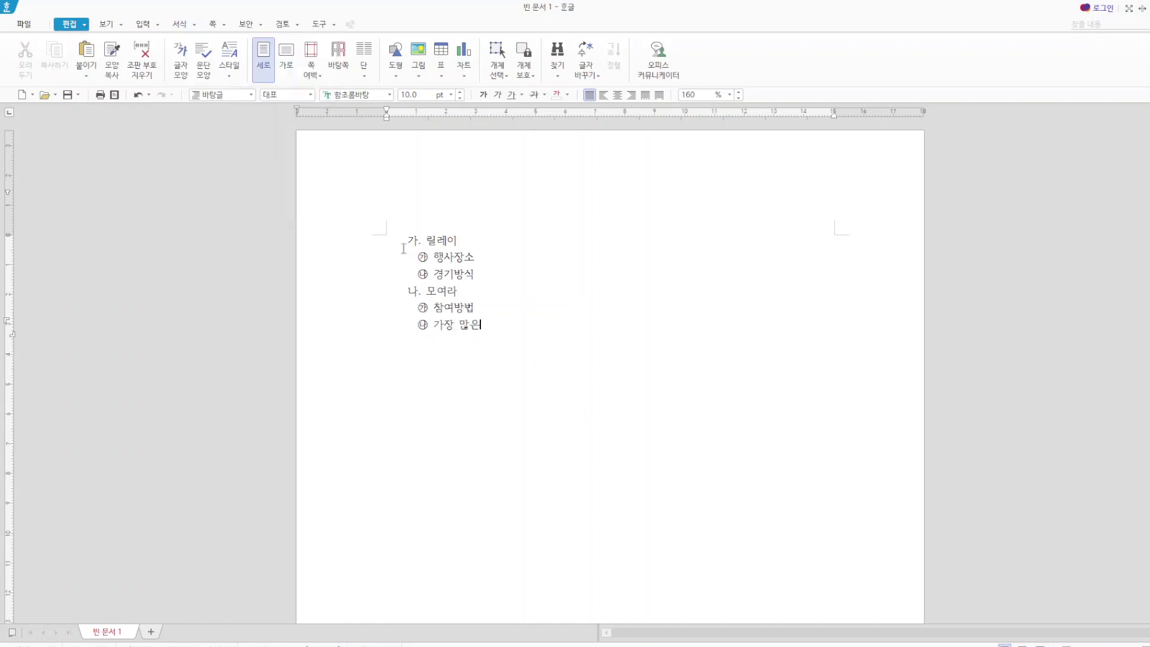
- Set the line spacing of all six numbered lines to 180%
drag(423, 242, 507, 337)
right_click(429, 290)
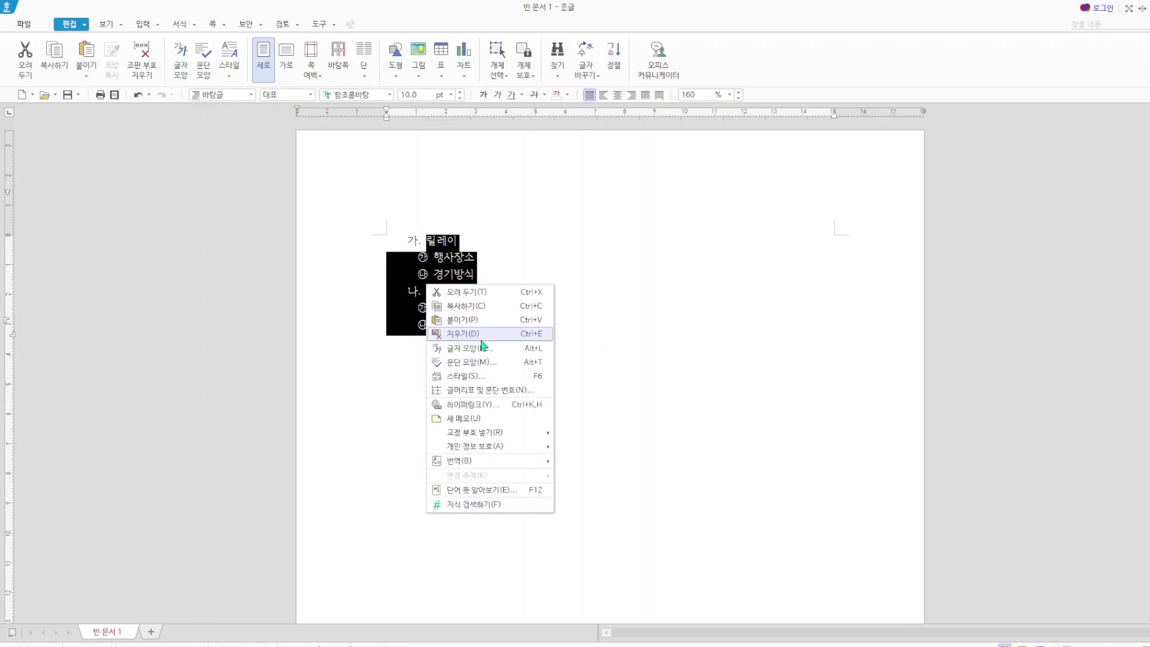
click(476, 366)
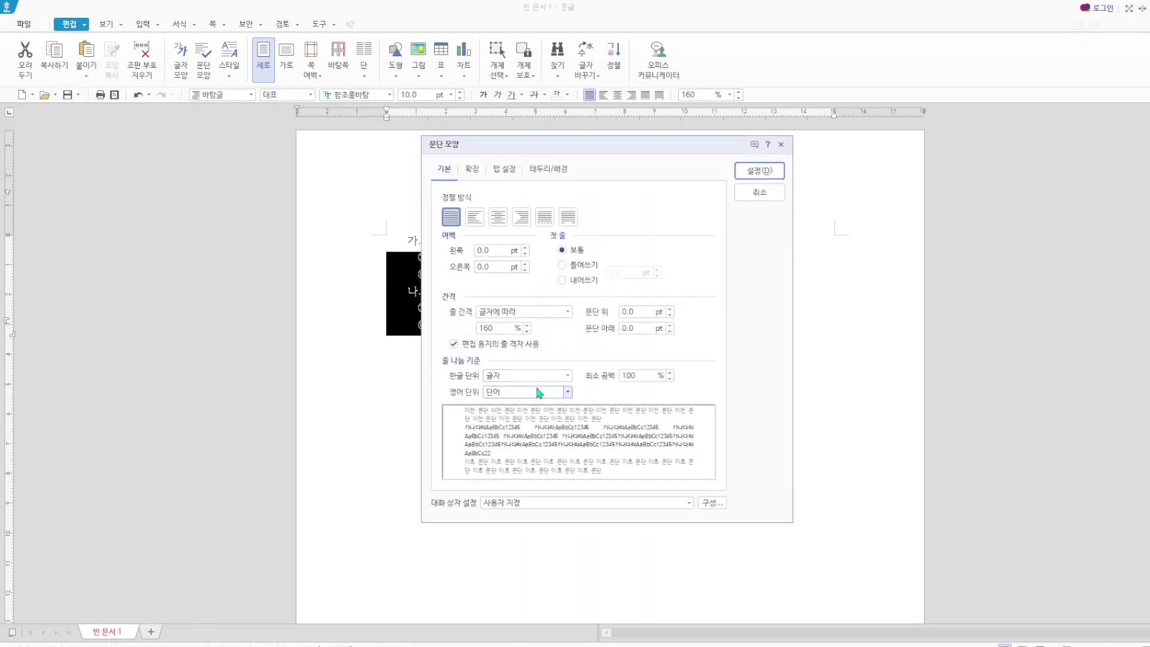
drag(509, 331, 474, 331)
text(180)
click(767, 173)
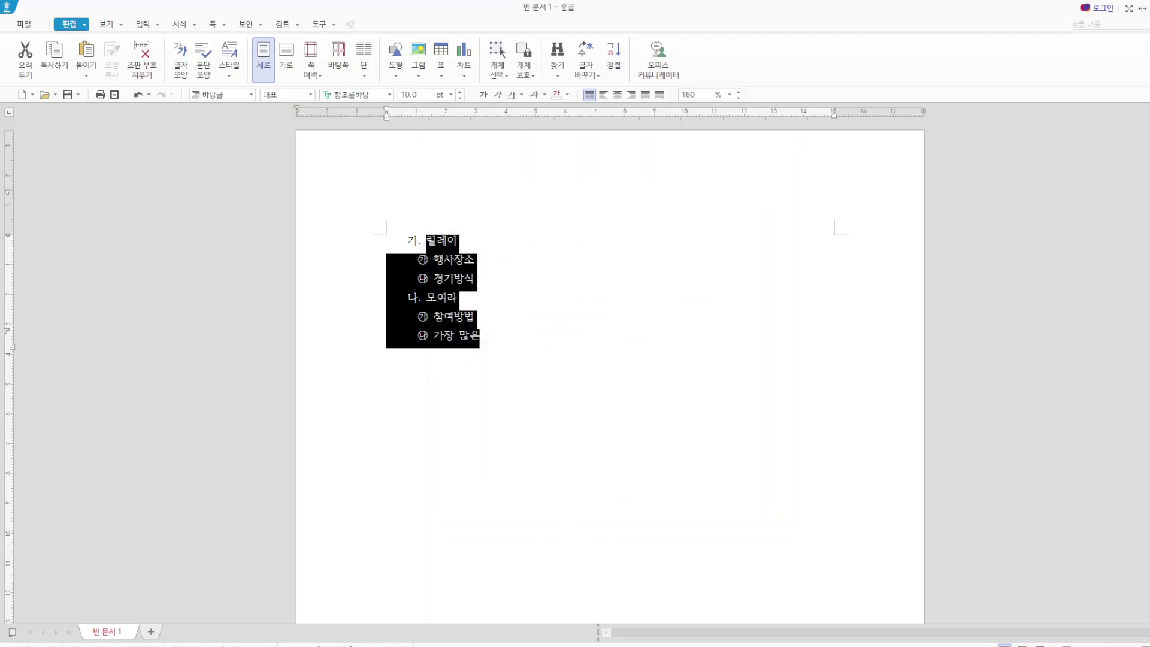
- Place the practice document's window beside the exam document's numbered list for comparison, and close it without saving
key(super+Down)
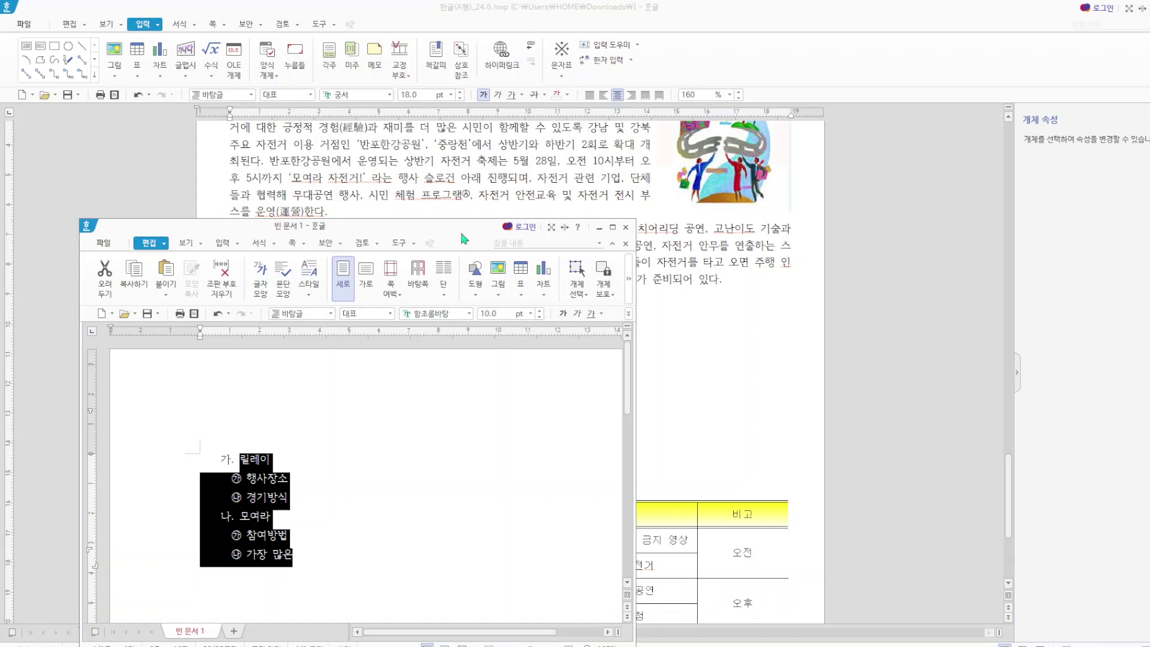
drag(459, 229, 991, 195)
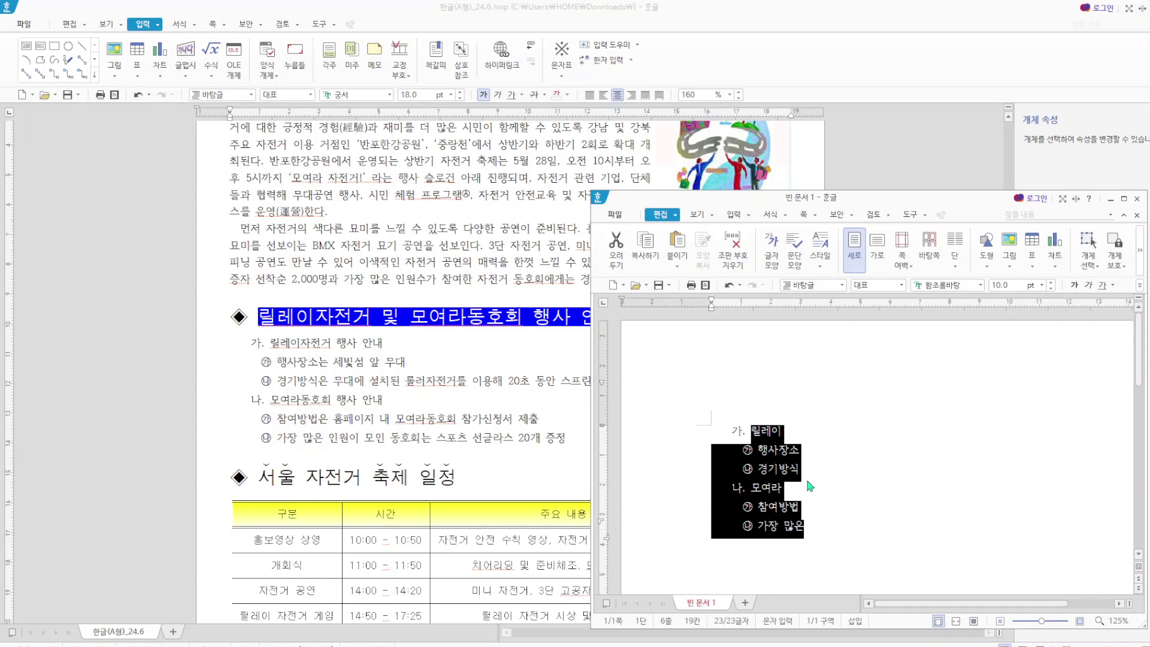
click(1015, 425)
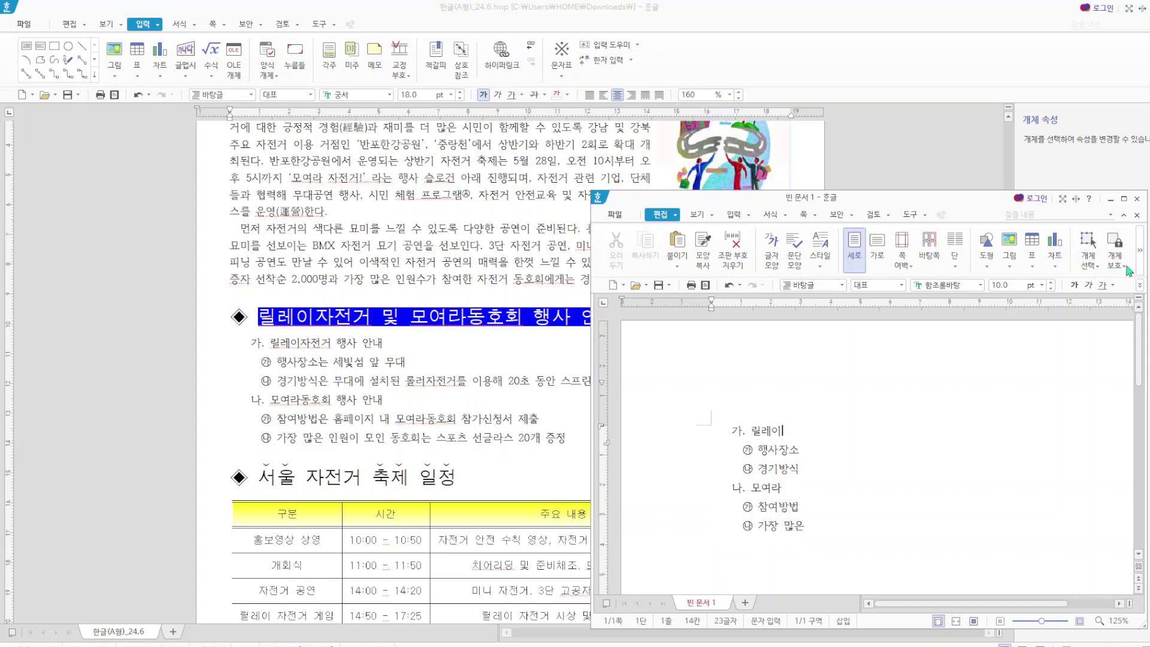
click(1137, 198)
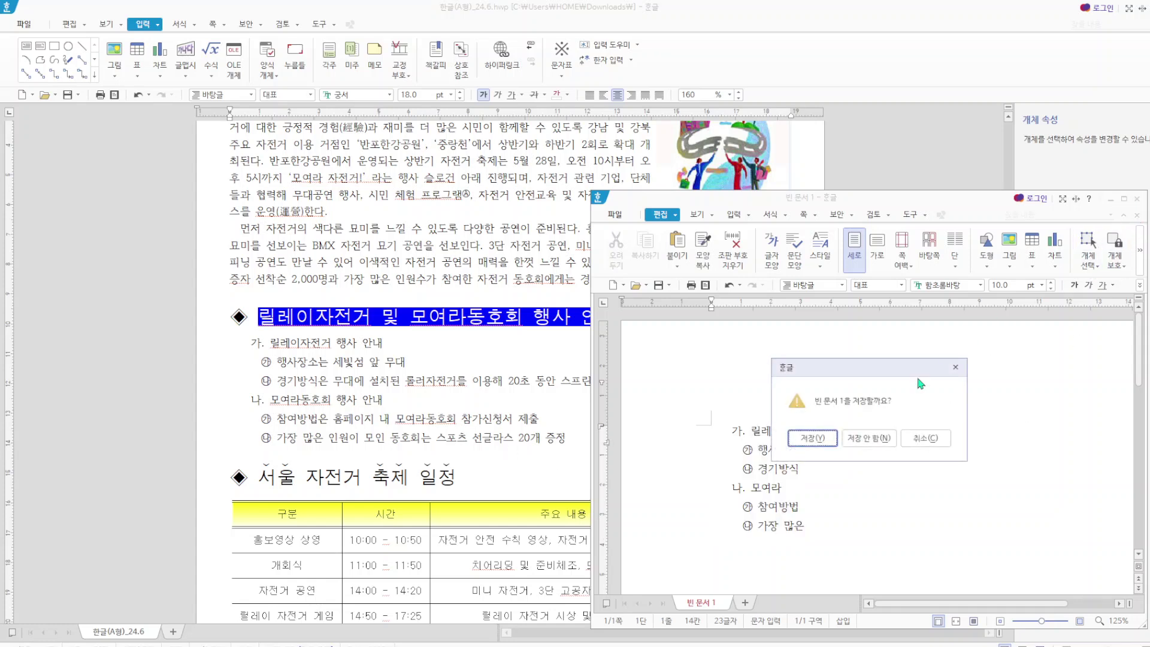
click(882, 439)
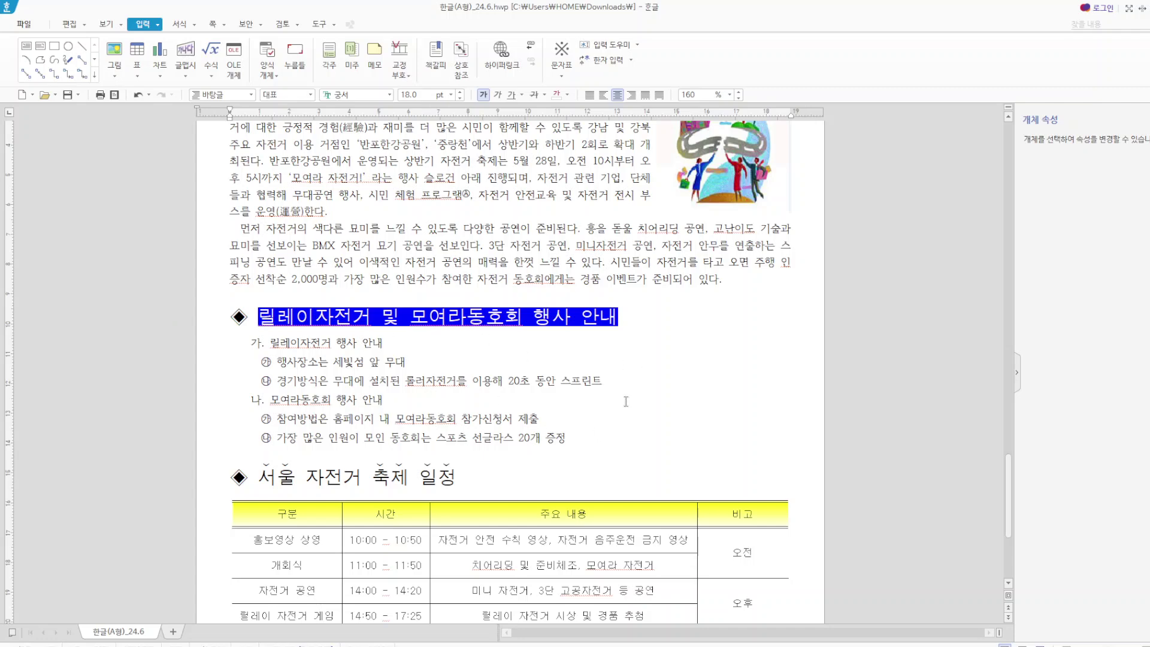
- Review the exam document's pages, checking the translated text, table, chart, equations, drawing and the final page's article, numbering and schedule table
scroll(727, 409, down, 3)
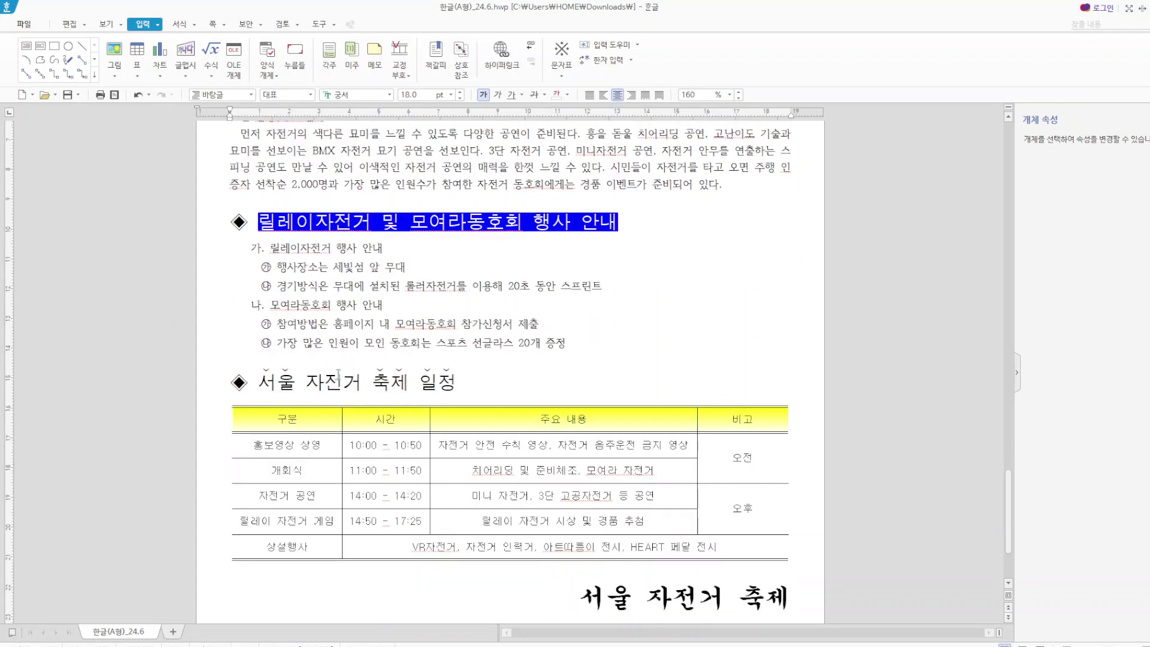
scroll(451, 405, down, 7)
scroll(450, 406, up, 10)
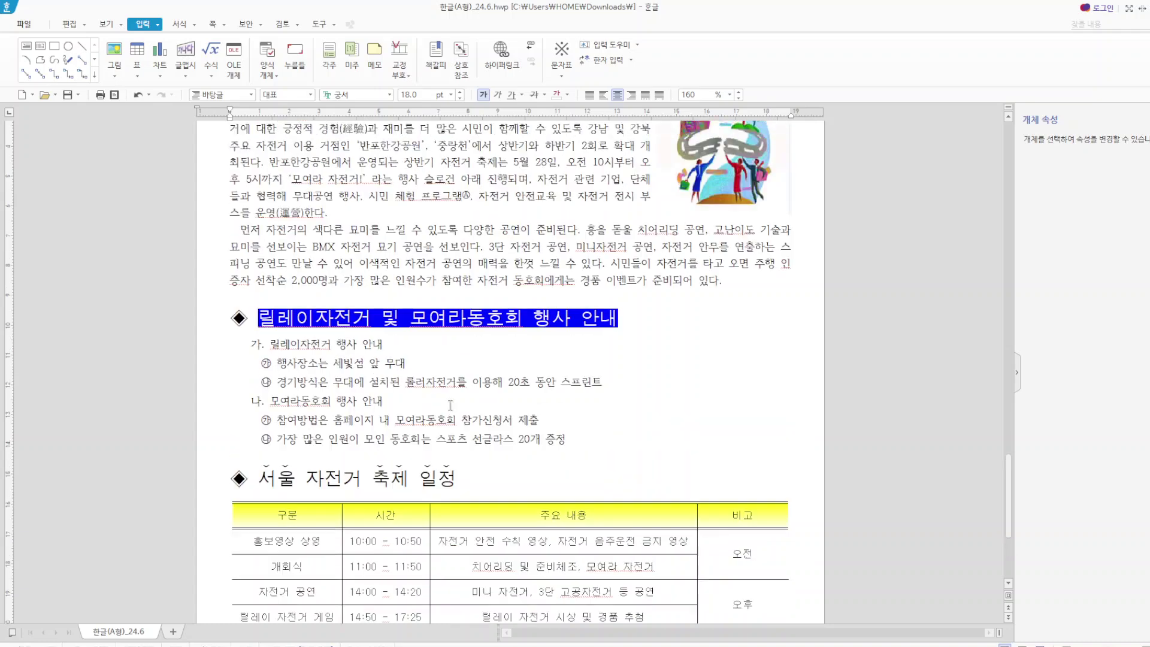
scroll(451, 405, up, 2)
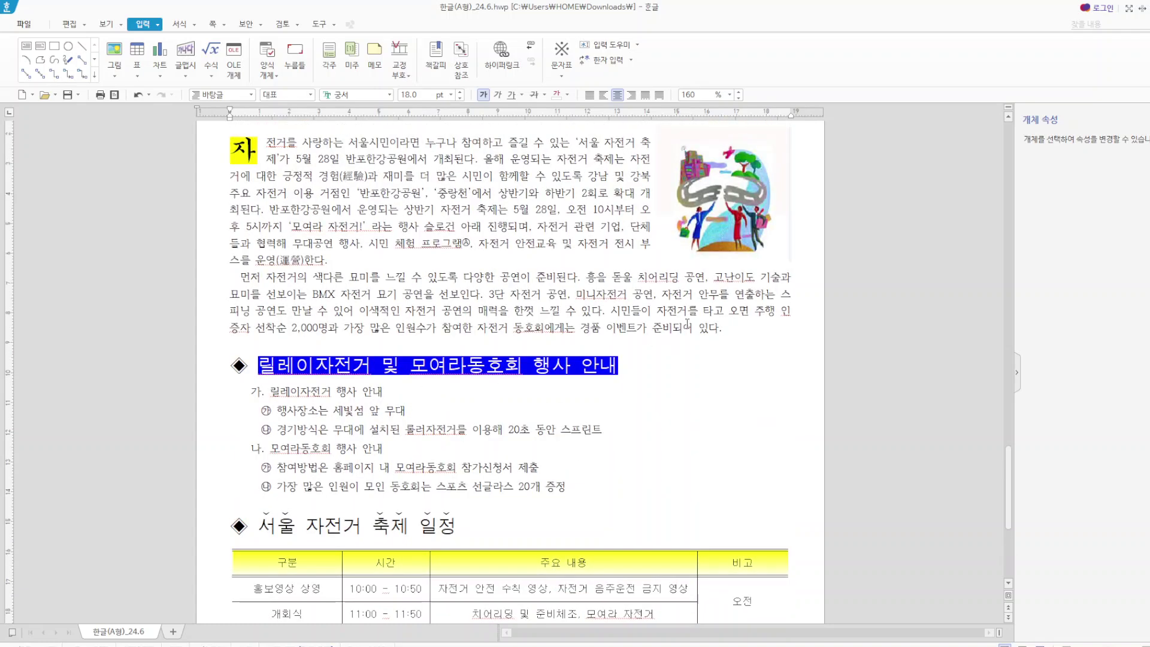
scroll(687, 324, up, 15)
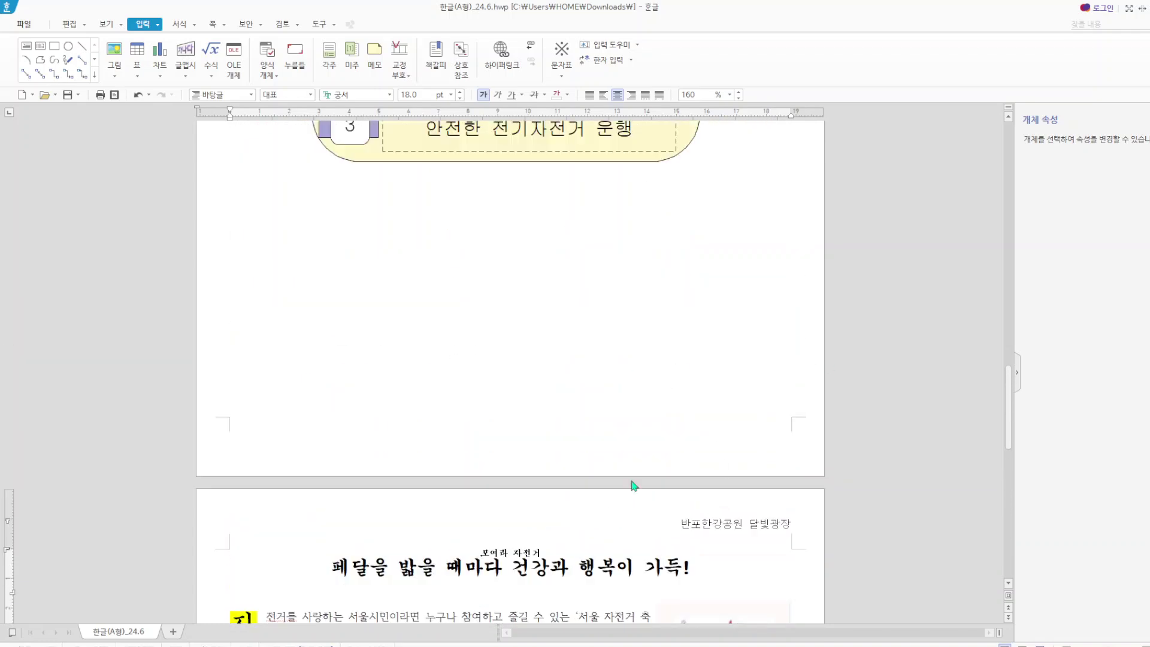
scroll(634, 485, down, 6)
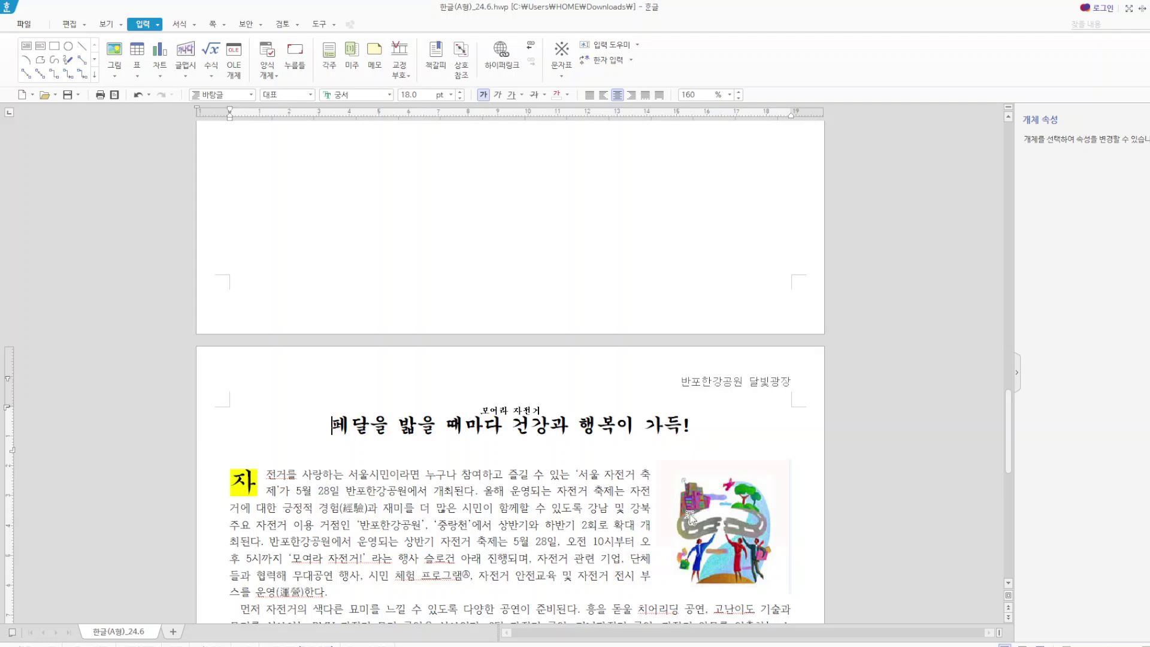
scroll(690, 516, up, 20)
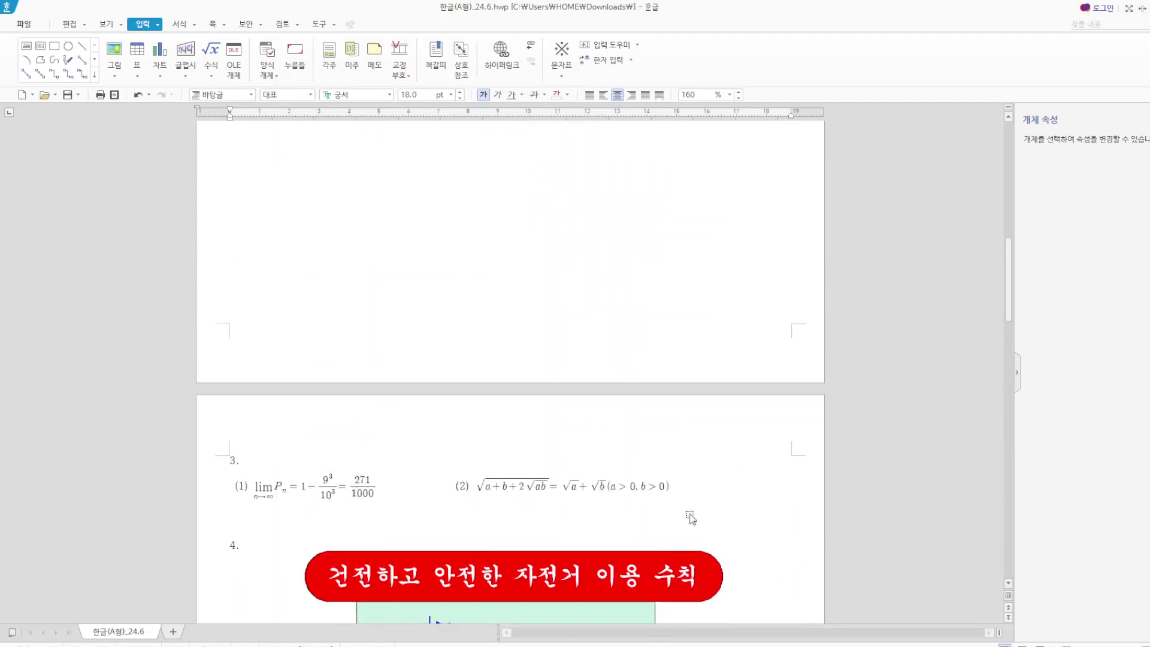
scroll(690, 517, up, 7)
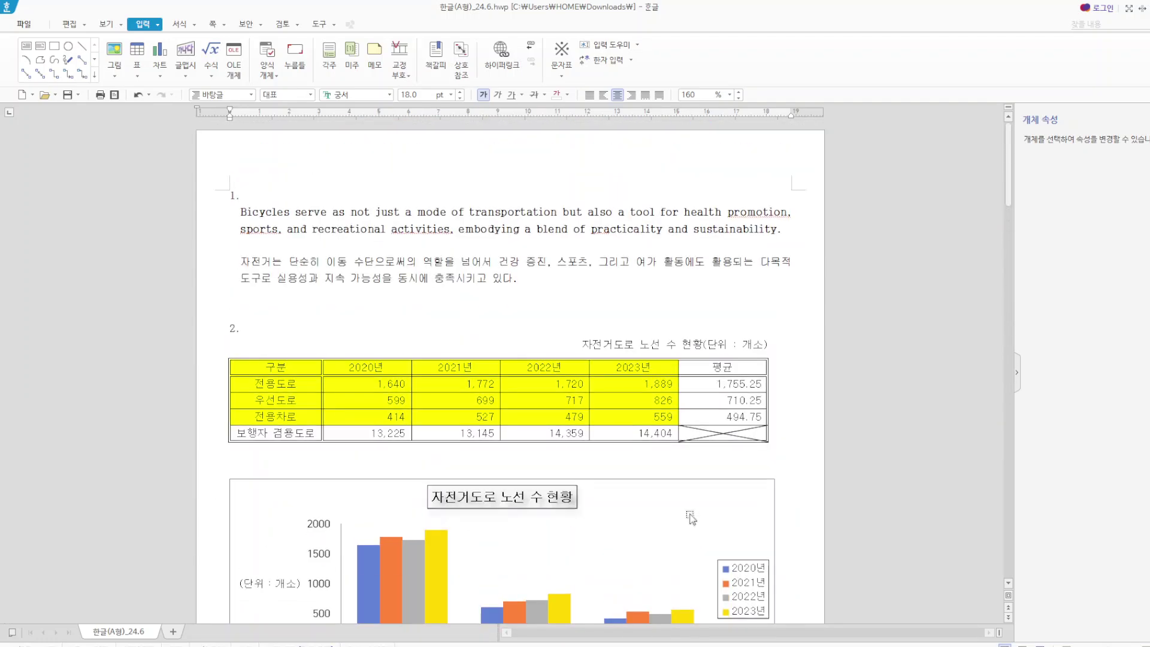
scroll(643, 460, down, 20)
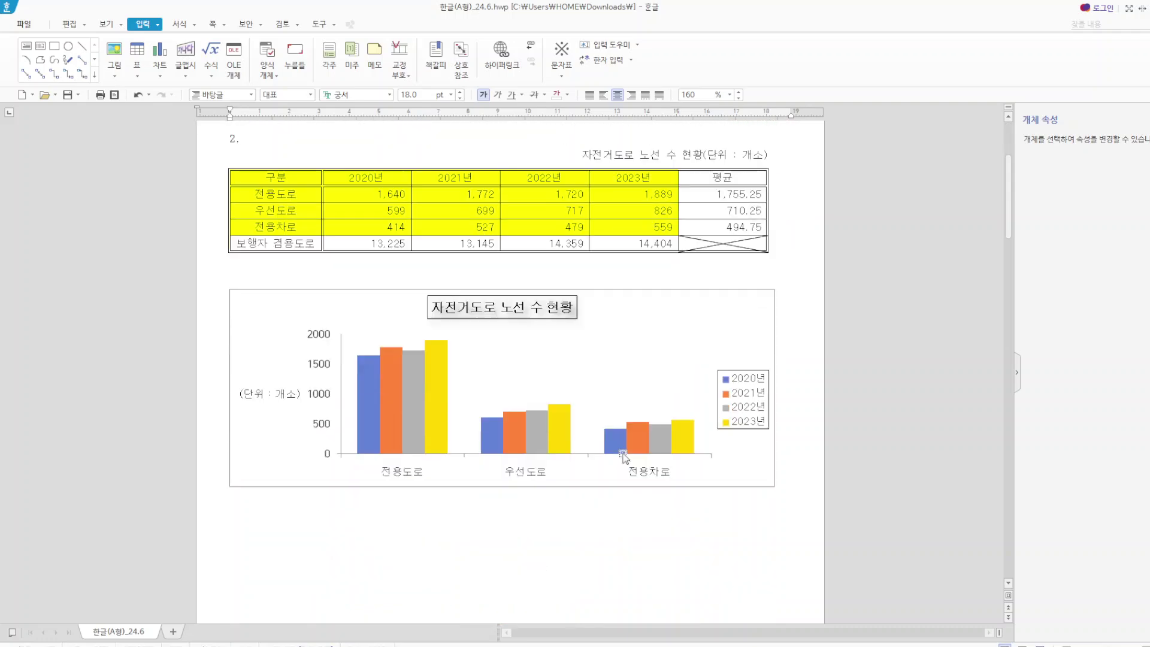
scroll(704, 477, down, 10)
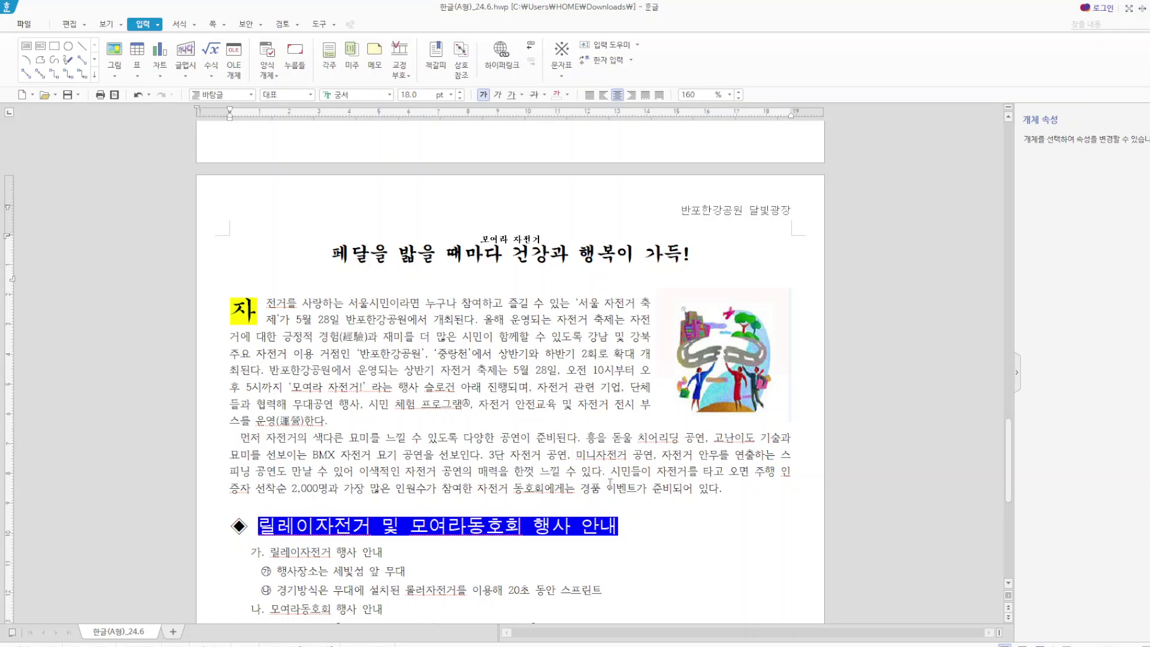
scroll(485, 496, down, 3)
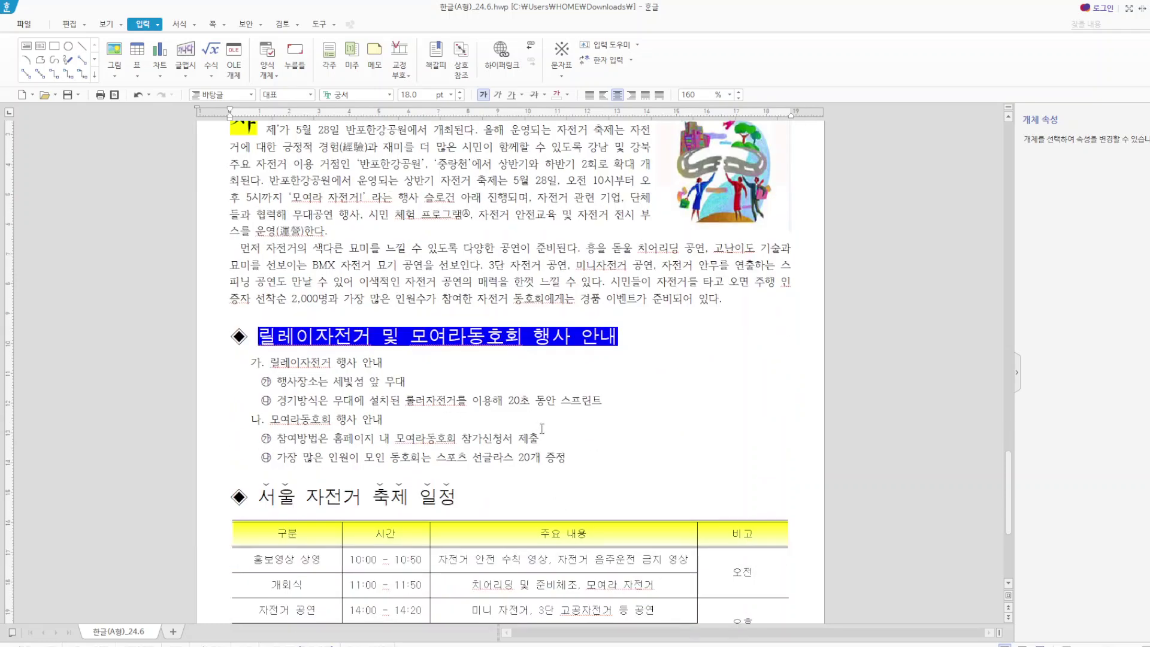
scroll(542, 429, down, 4)
scroll(653, 530, up, 10)
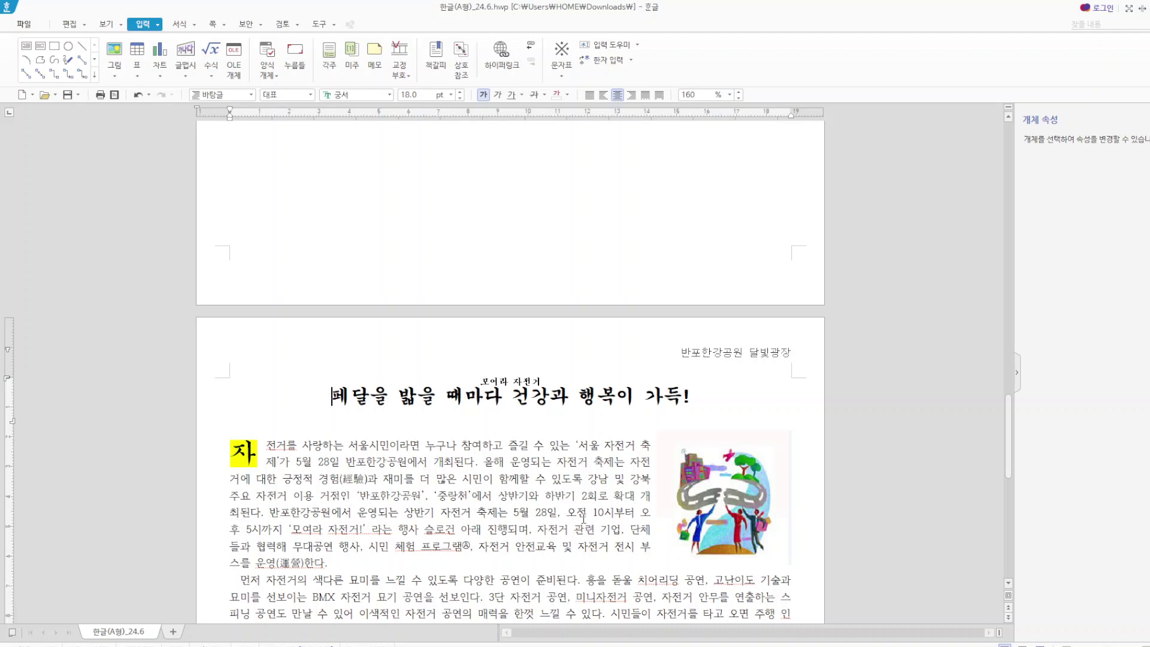
key(Hangul)
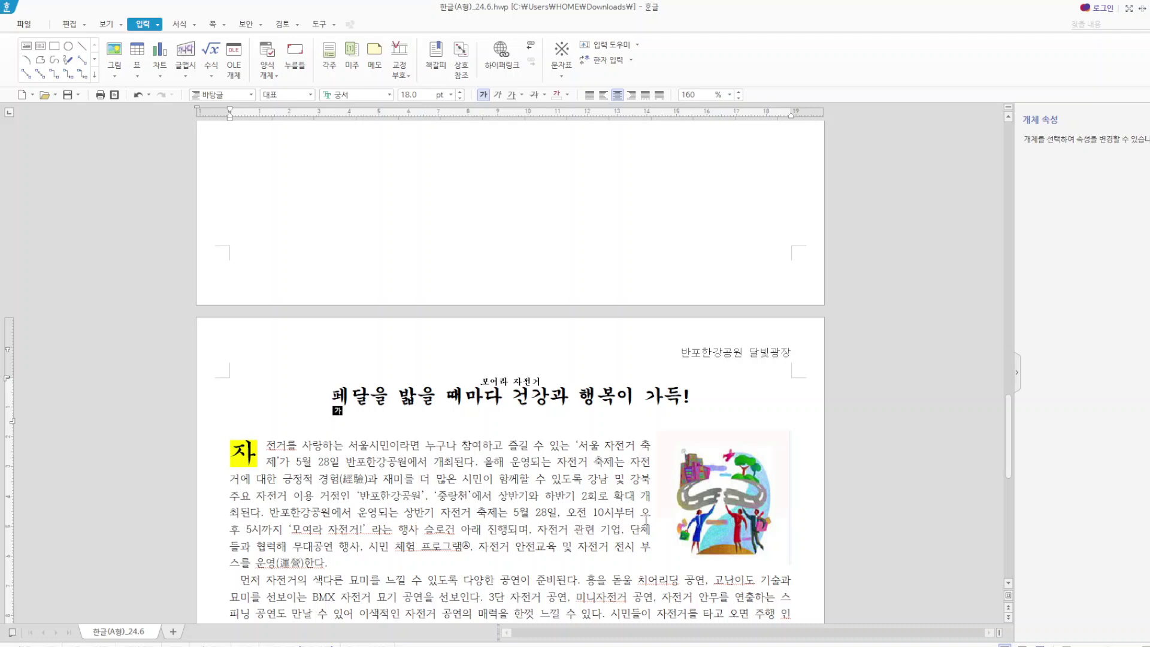